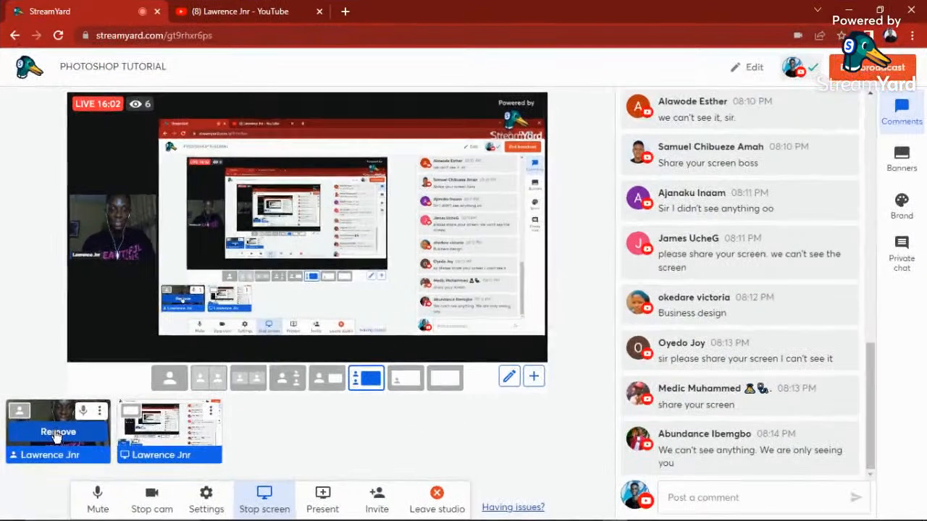
Step: Remove the webcam feed from the live broadcast, dismiss the audio tip, and switch to Photoshop
click(219, 403)
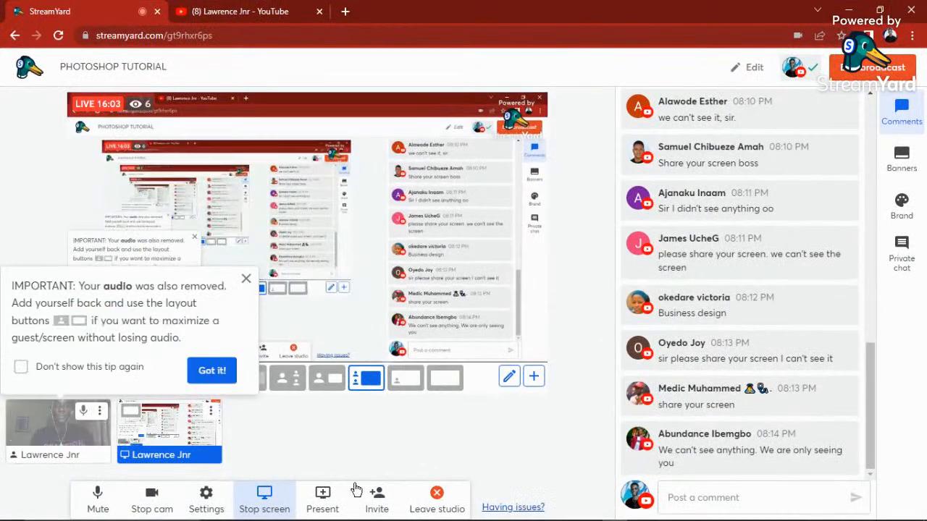
click(217, 372)
mouse_move(313, 515)
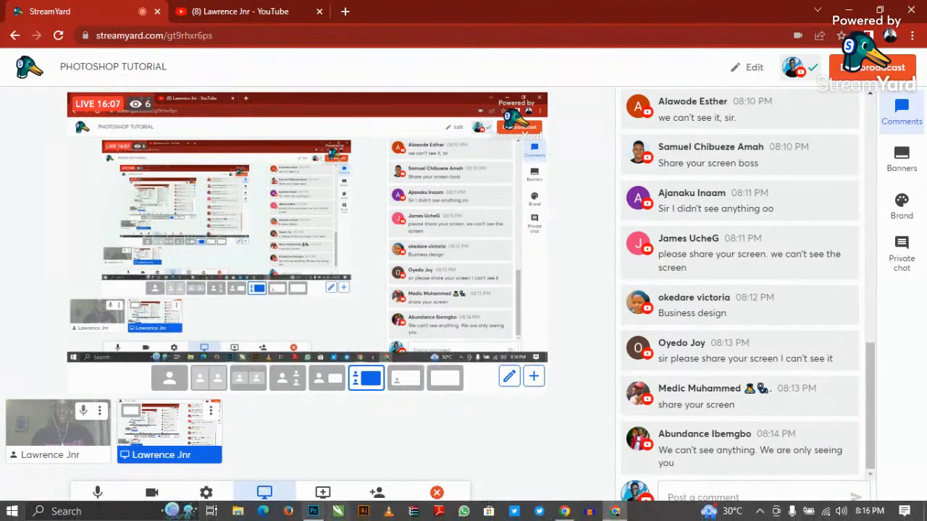
click(313, 513)
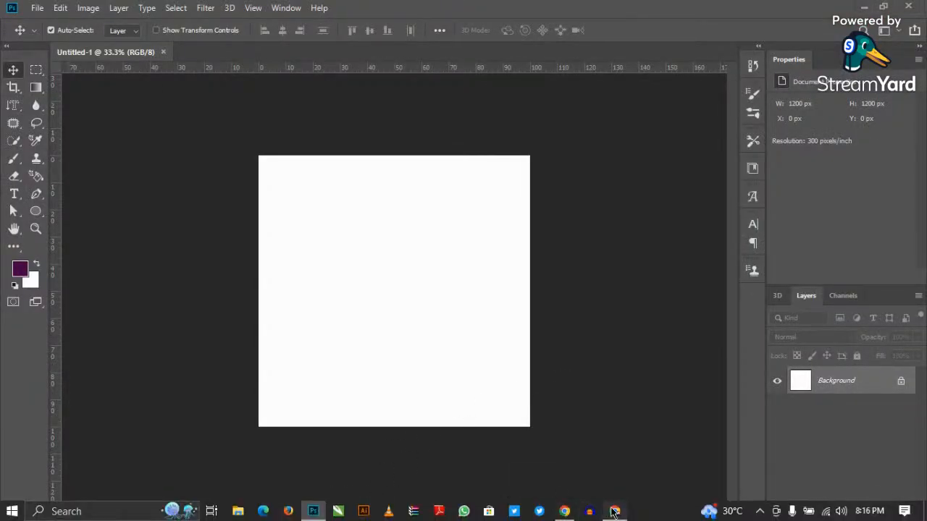
Step: Check the live viewer comments in StreamYard and return to Photoshop
click(610, 511)
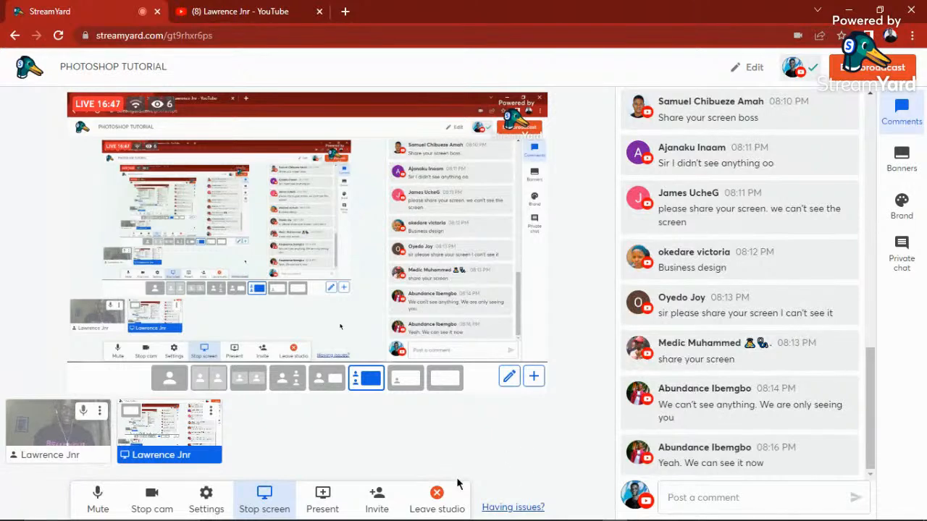
mouse_move(388, 514)
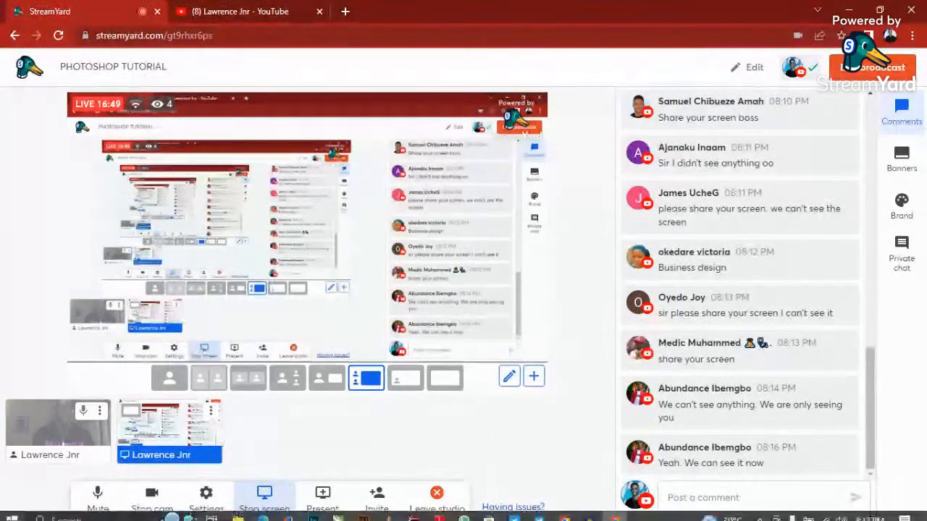
click(312, 511)
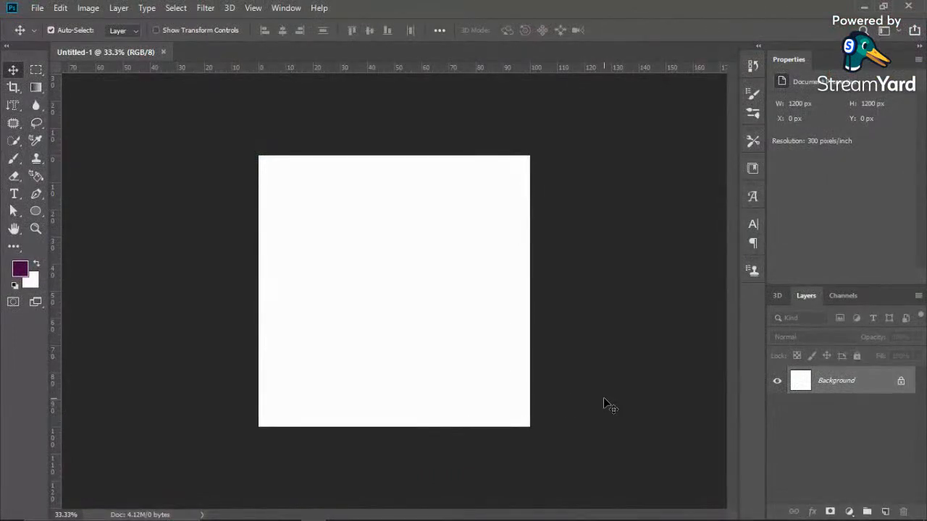
Step: Close the open blank document and bring up the settings for a new document
click(164, 53)
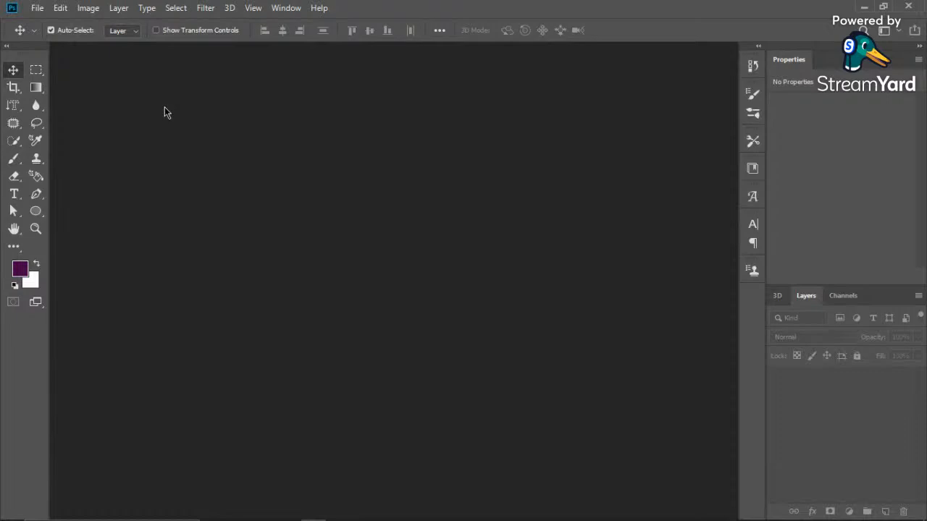
click(38, 9)
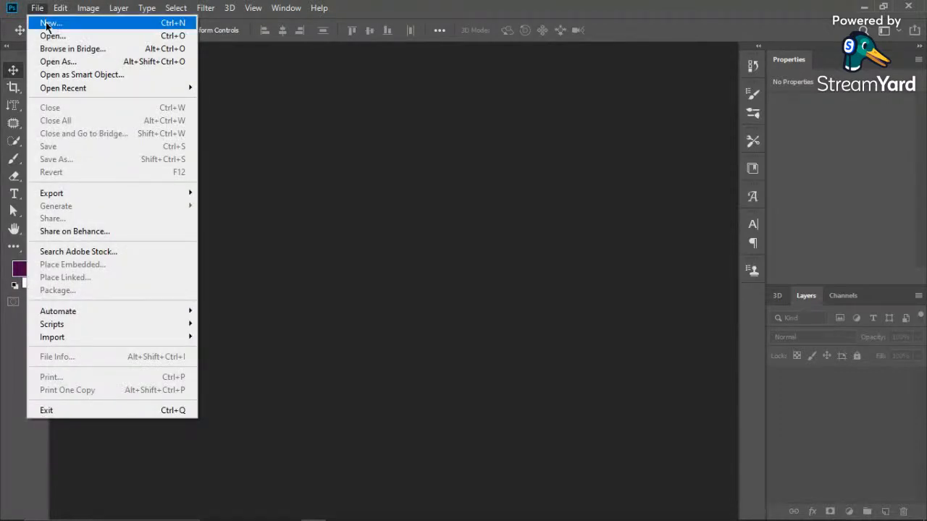
click(48, 24)
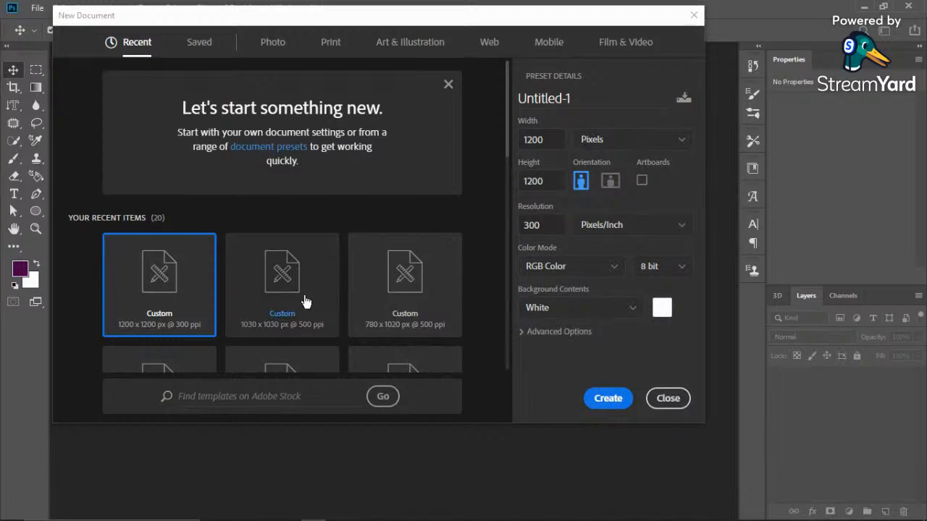
Step: Switch the new document's size units to inches and back to pixels
click(666, 140)
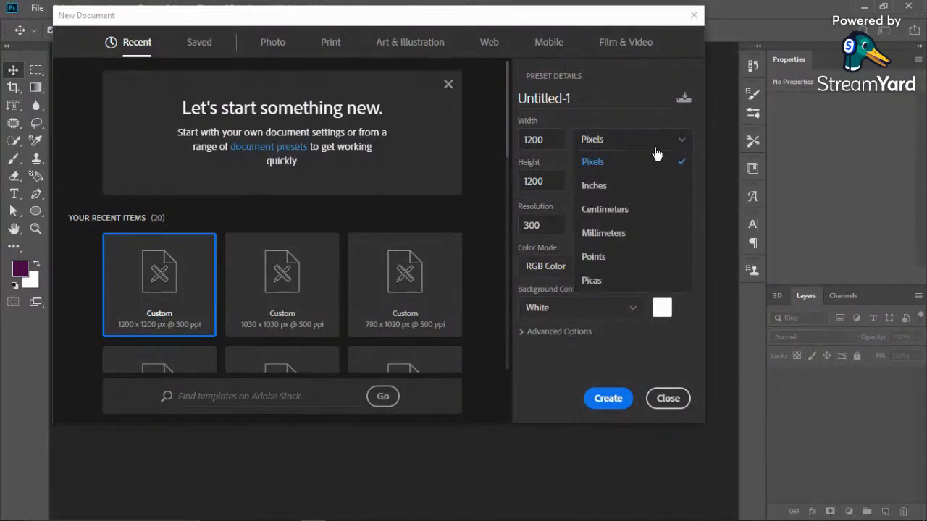
click(615, 186)
click(636, 141)
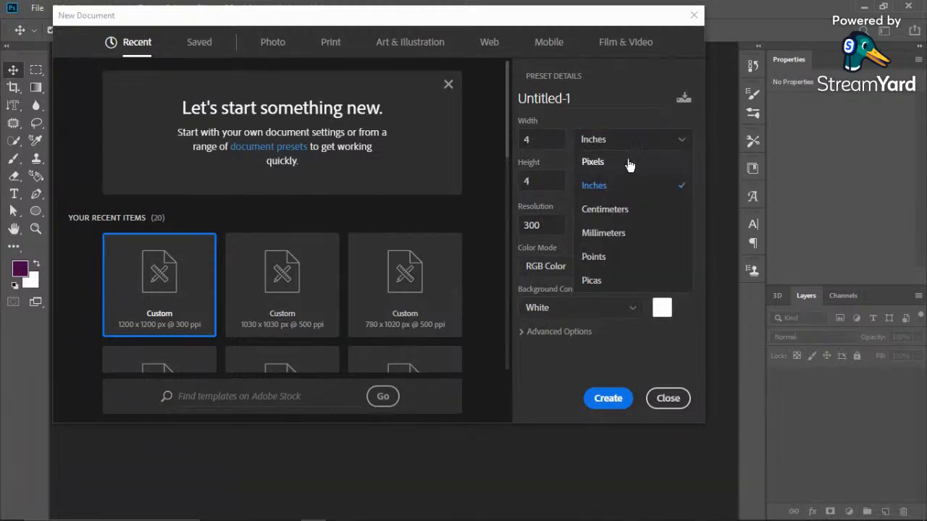
click(626, 162)
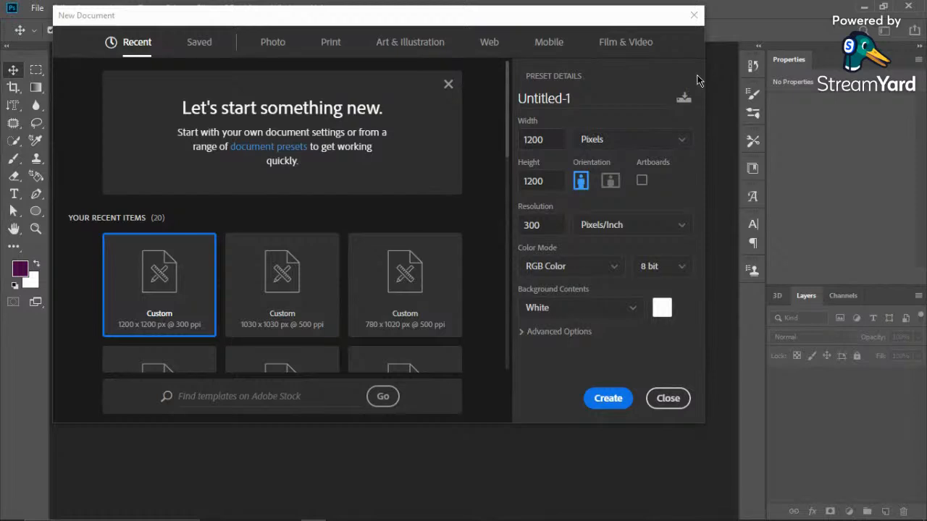
Step: Try the document size in inches with a width of 4, and return the units to pixels
click(664, 140)
click(635, 183)
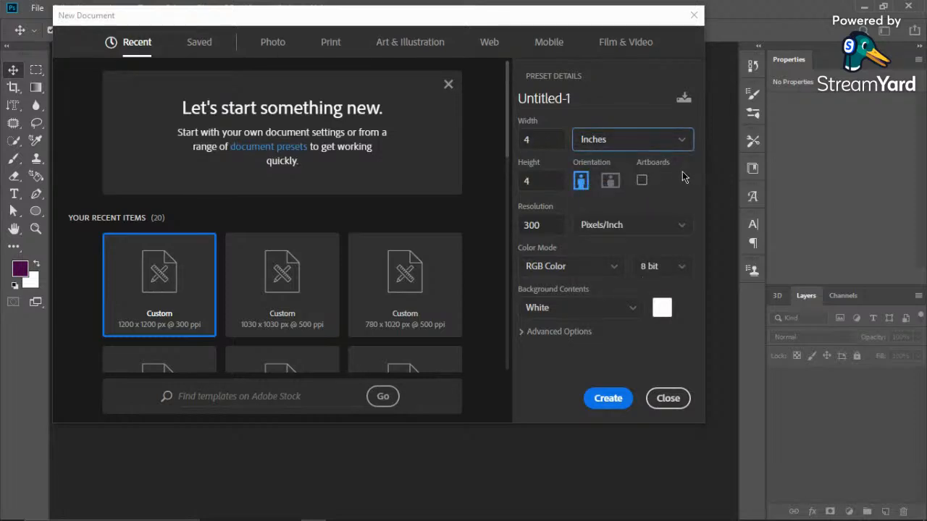
click(540, 140)
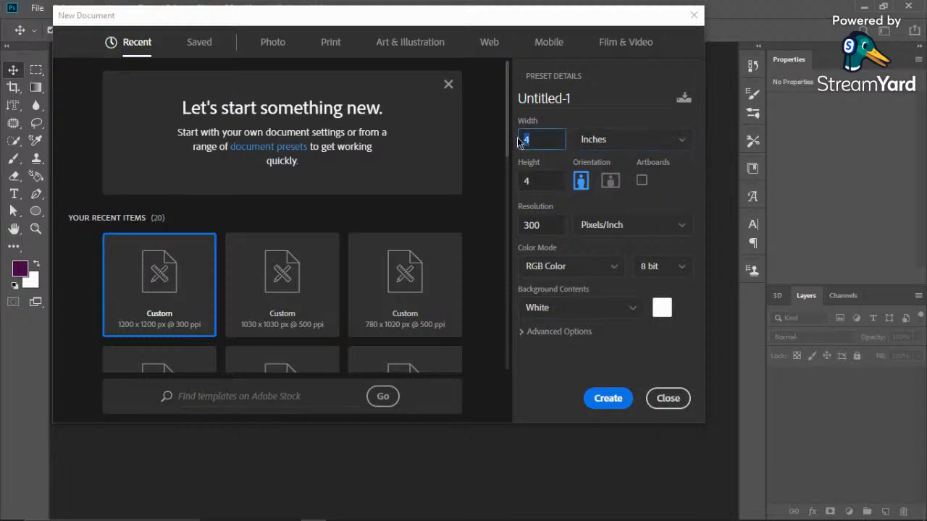
text(4)
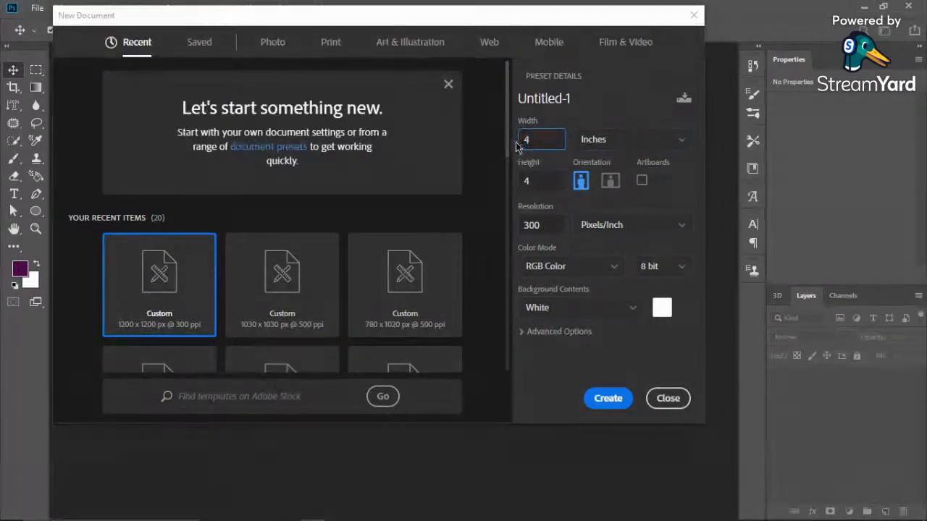
click(533, 180)
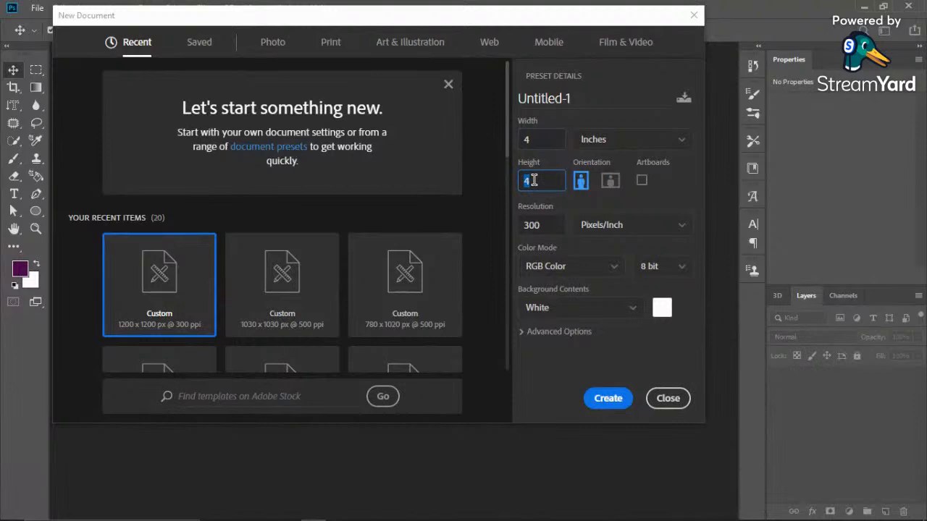
click(681, 141)
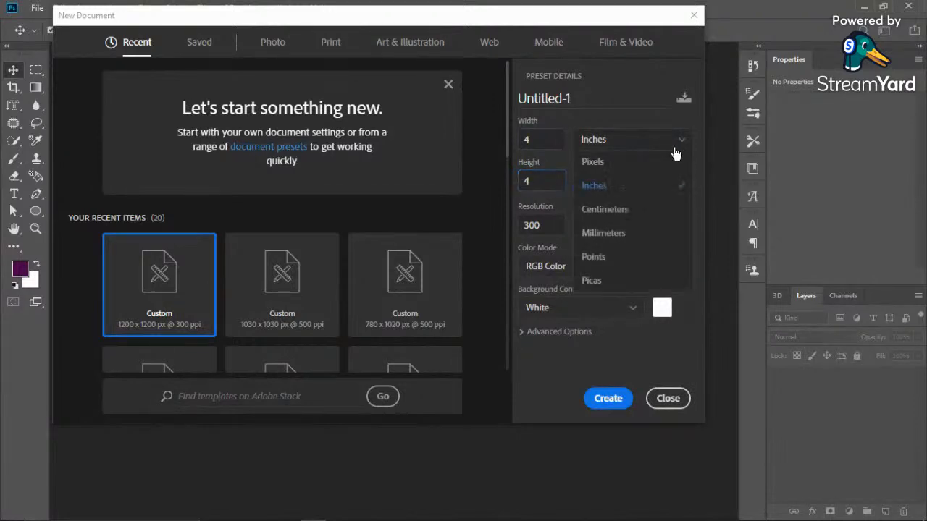
click(677, 159)
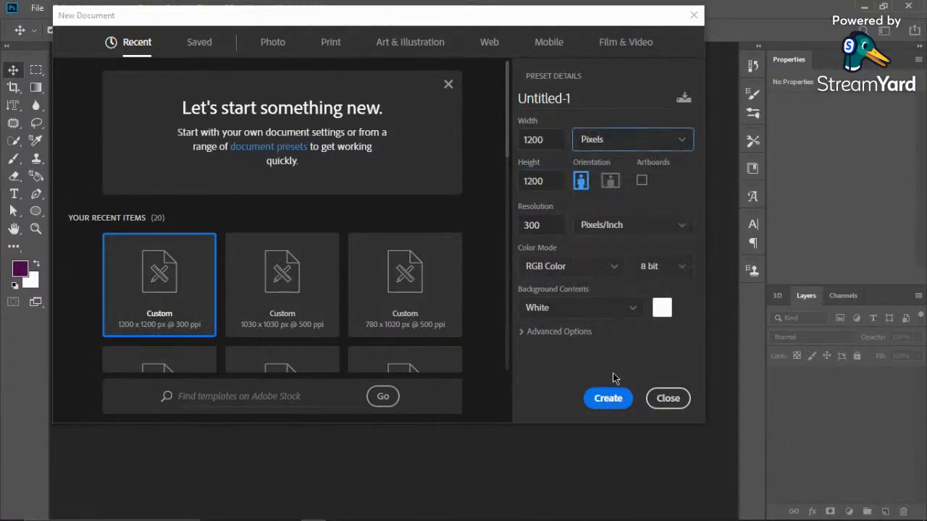
Step: Create the 1200 x 1200 pixel RGB document with a white background at 300 pixels/inch
click(609, 398)
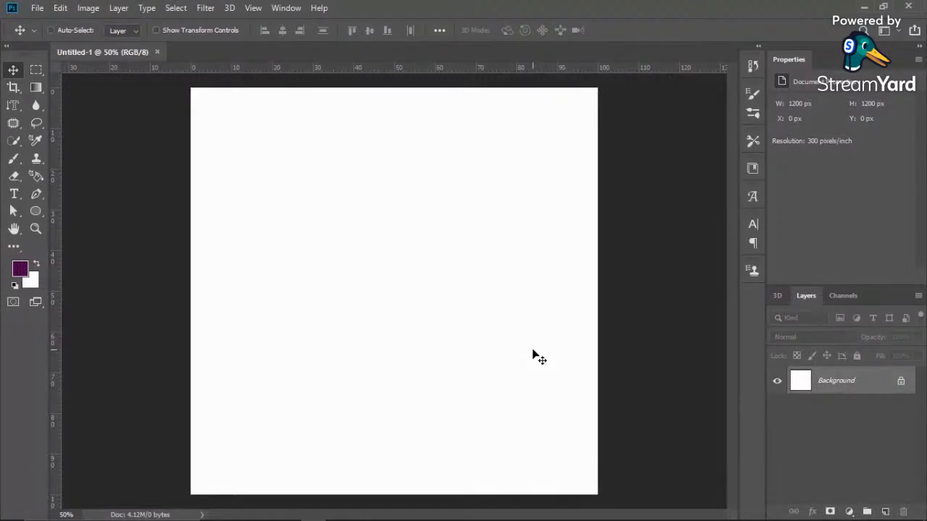
key(ctrl+plus)
key(ctrl+minus)
key(ctrl+minus)
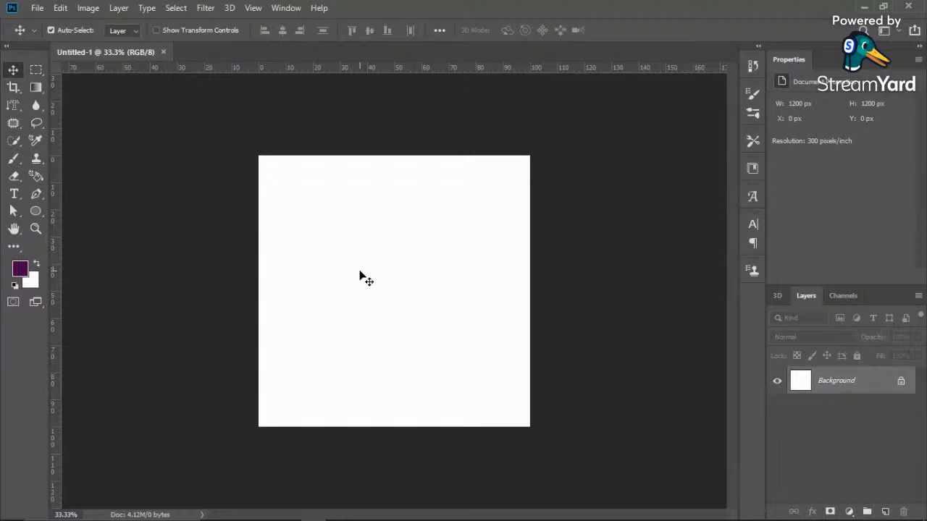
Step: Switch to File Explorer and open the Album folder from the frequent folders
mouse_move(311, 519)
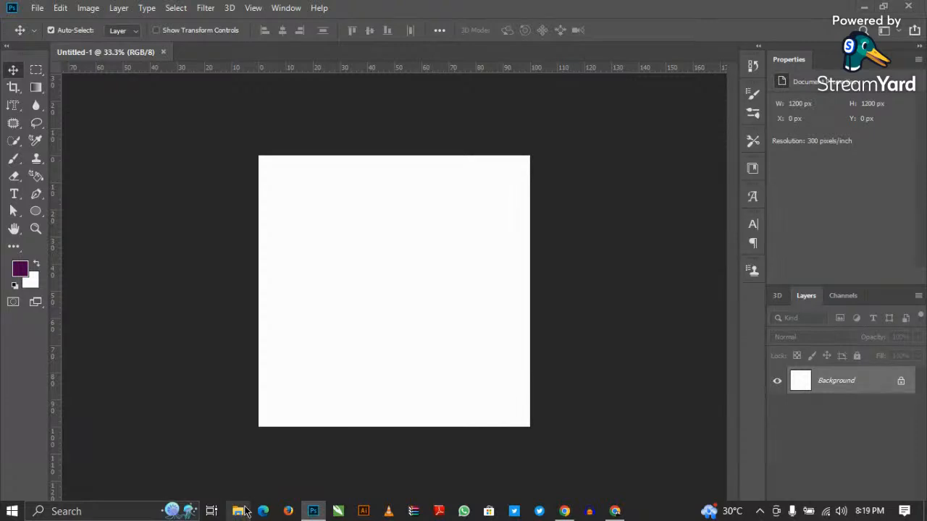
key(super+e)
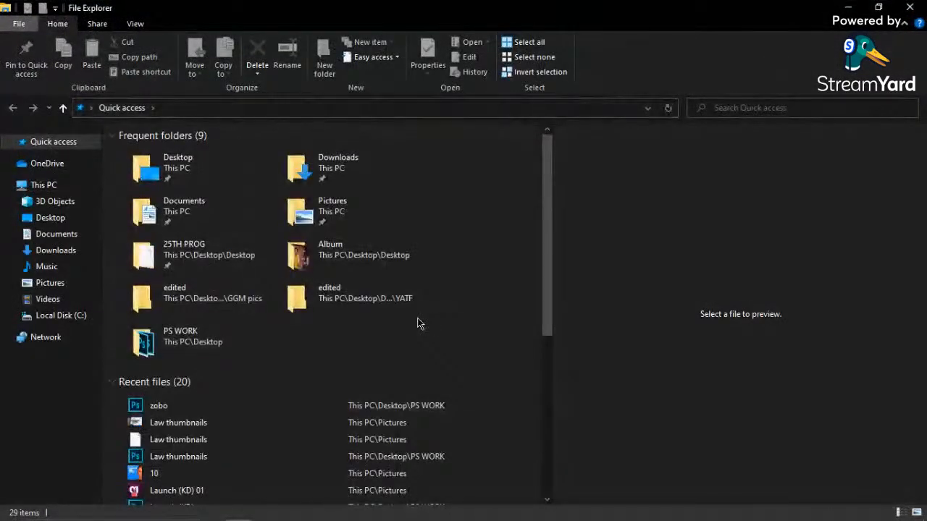
click(382, 252)
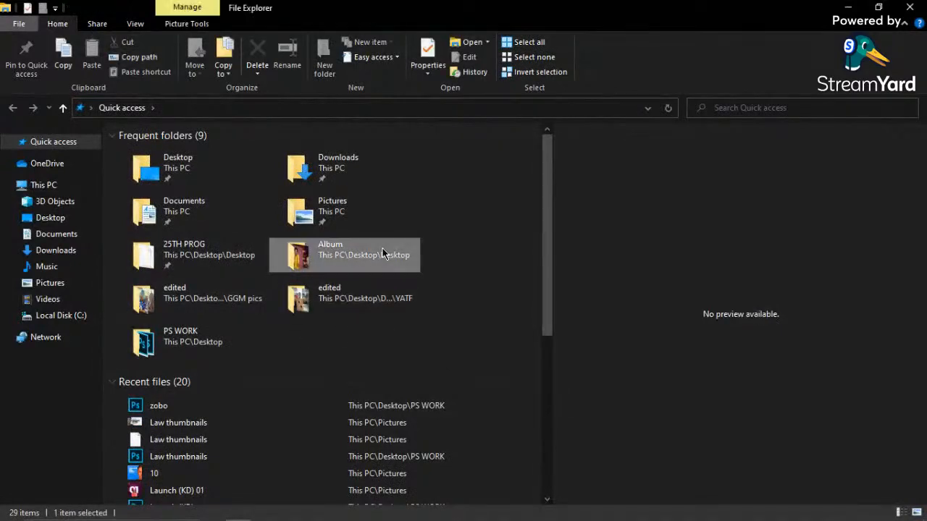
double_click(382, 249)
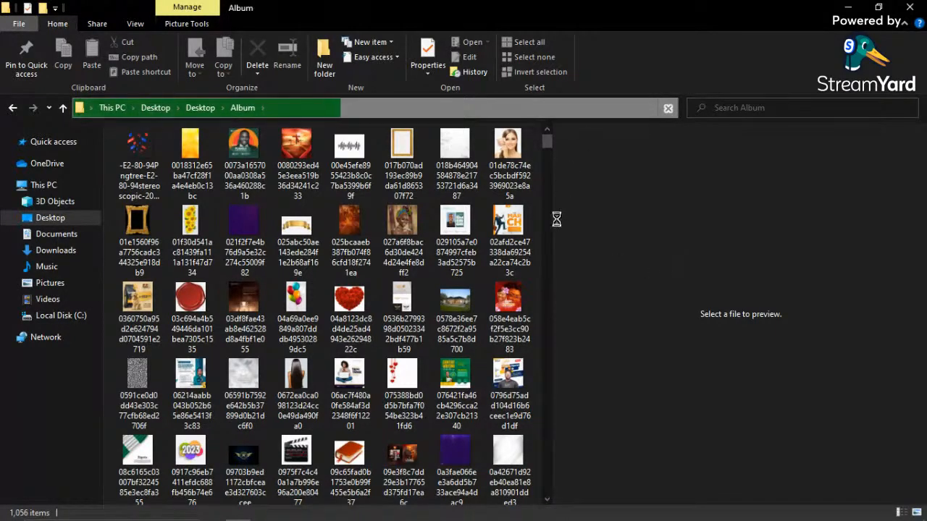
Step: Look through the image thumbnails in the Album folder for a suitable background picture
click(548, 499)
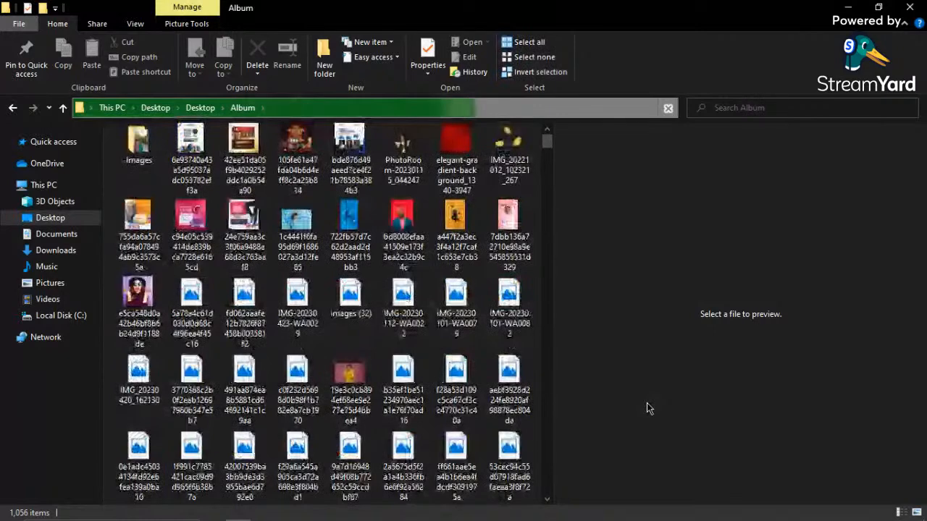
click(548, 500)
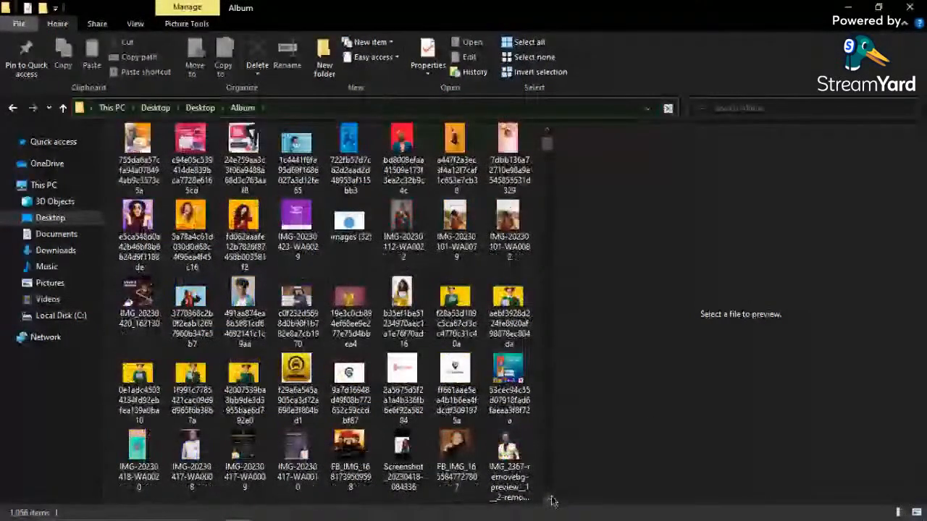
click(550, 500)
click(550, 500)
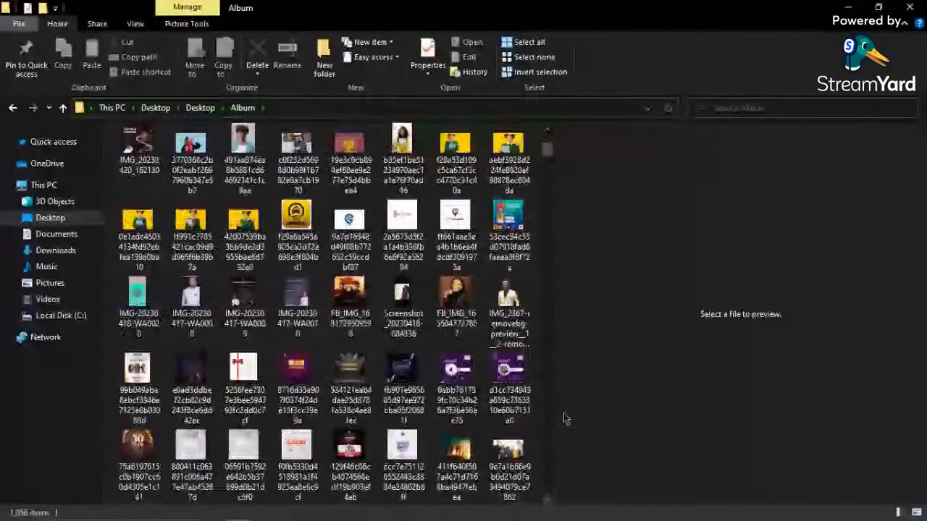
click(548, 500)
click(548, 500)
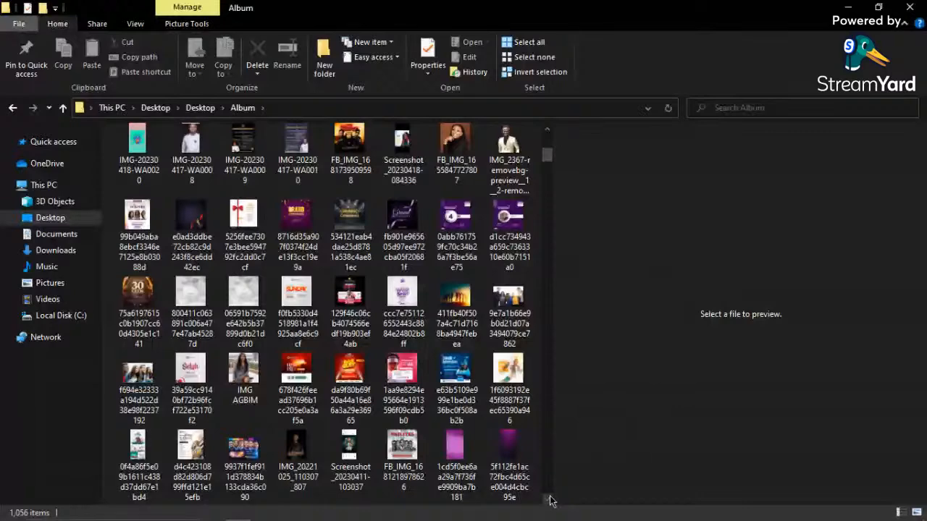
scroll(550, 501, down, 1)
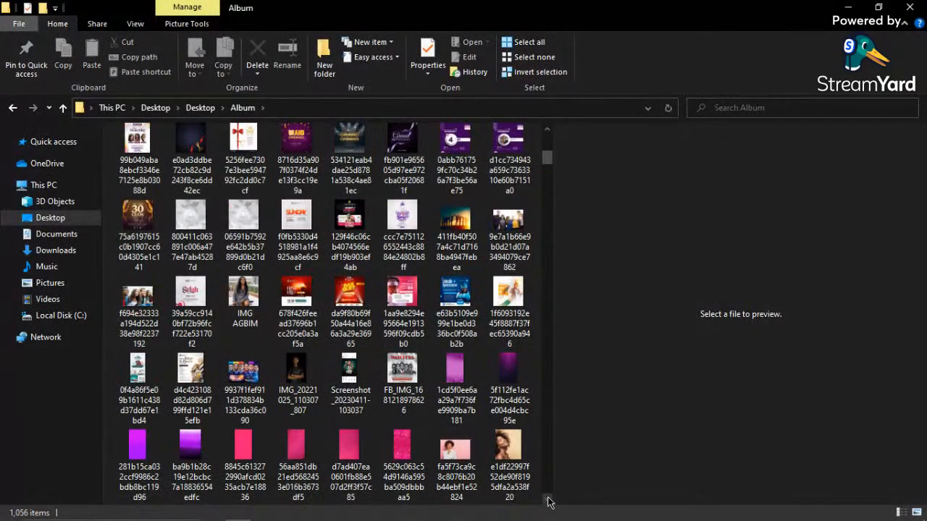
scroll(550, 501, down, 1)
scroll(551, 502, down, 2)
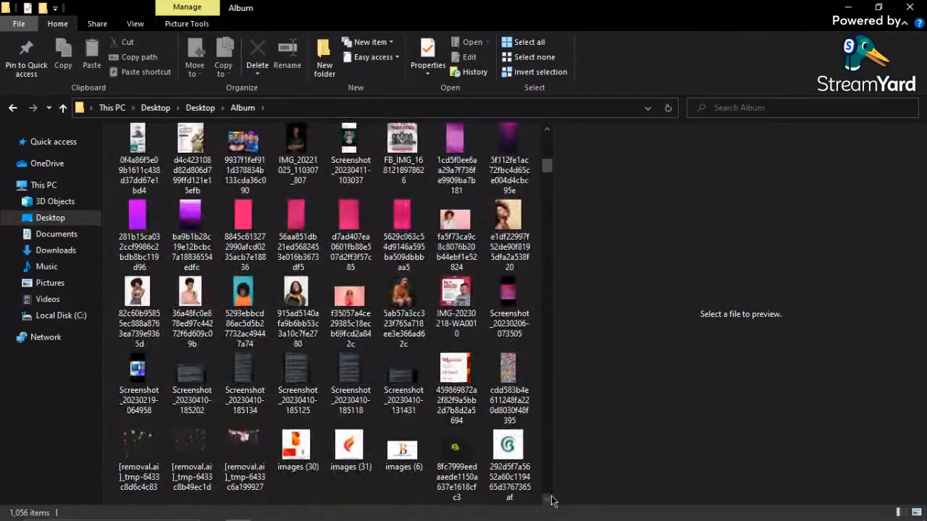
scroll(548, 493, down, 2)
scroll(548, 484, down, 3)
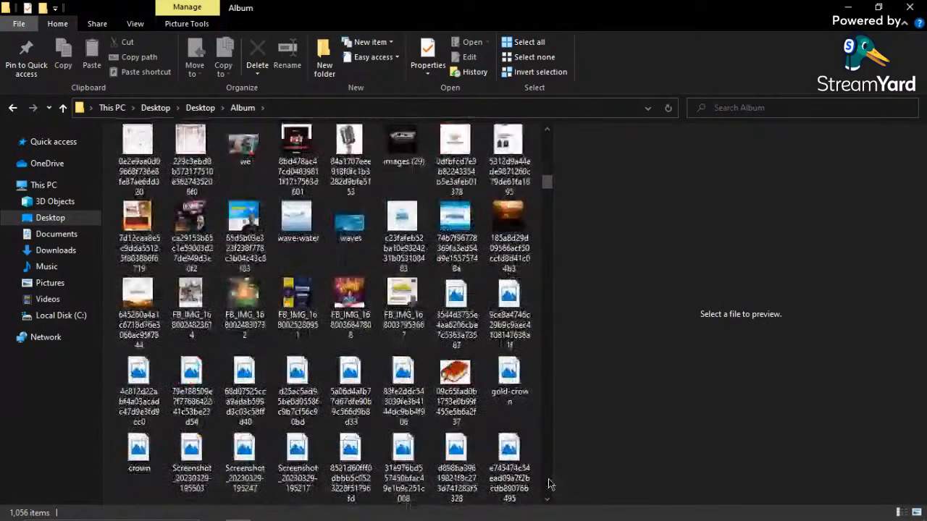
scroll(548, 484, down, 3)
drag(548, 193, 549, 188)
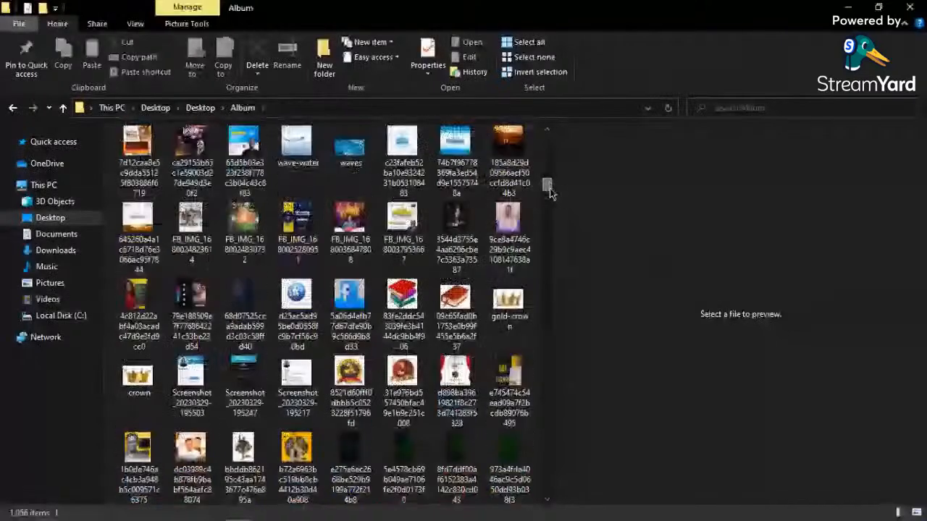
click(548, 500)
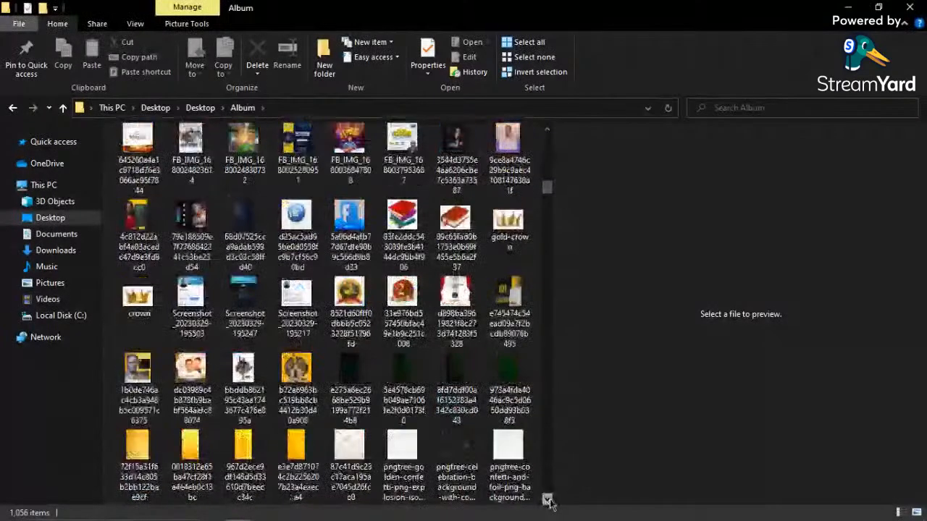
click(549, 500)
click(549, 501)
click(549, 500)
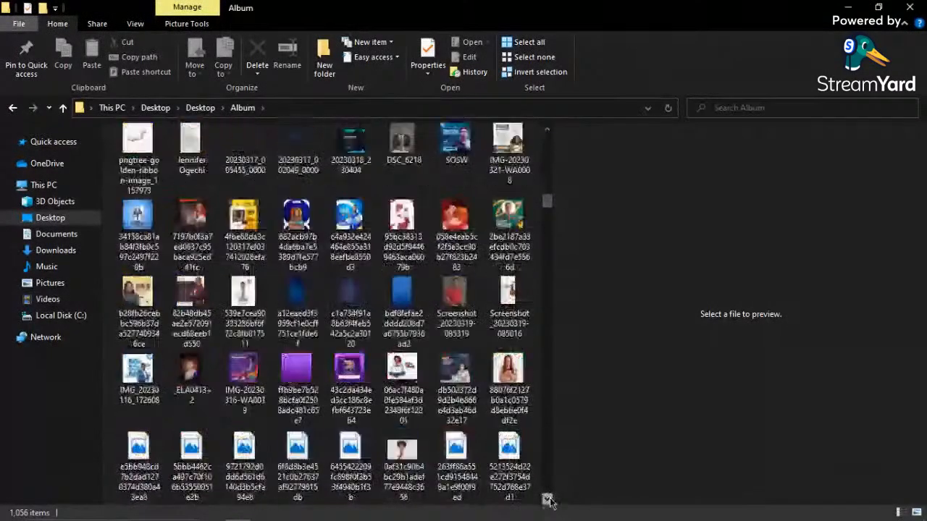
click(549, 500)
click(549, 501)
click(549, 501)
click(549, 500)
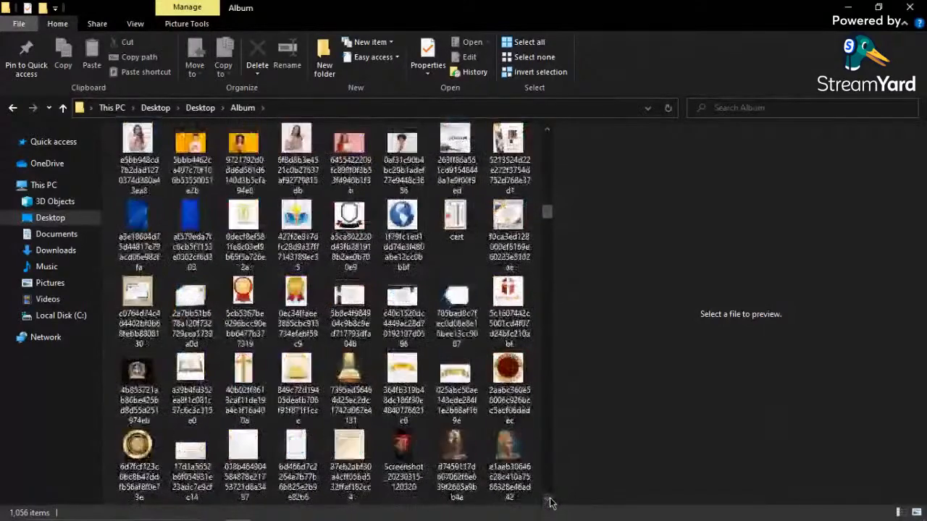
click(549, 500)
click(549, 500)
click(549, 501)
click(549, 500)
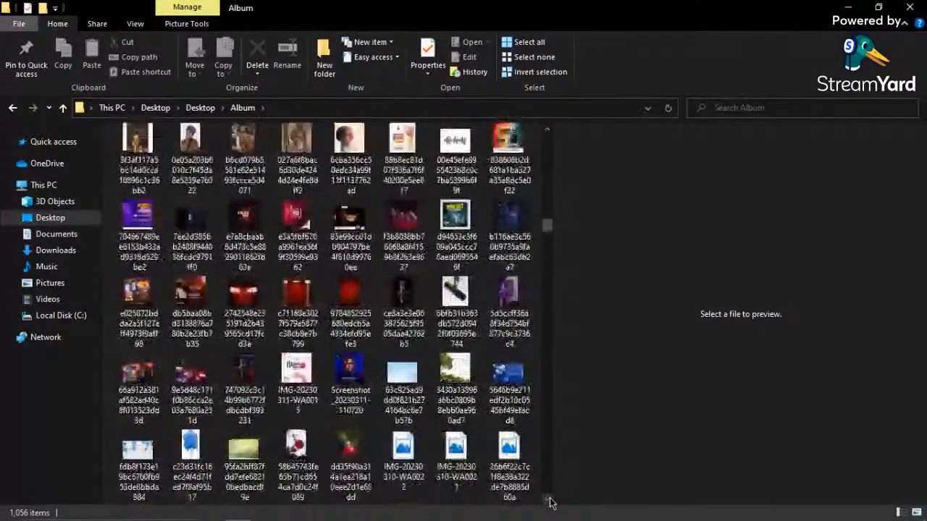
click(549, 500)
click(549, 501)
click(549, 501)
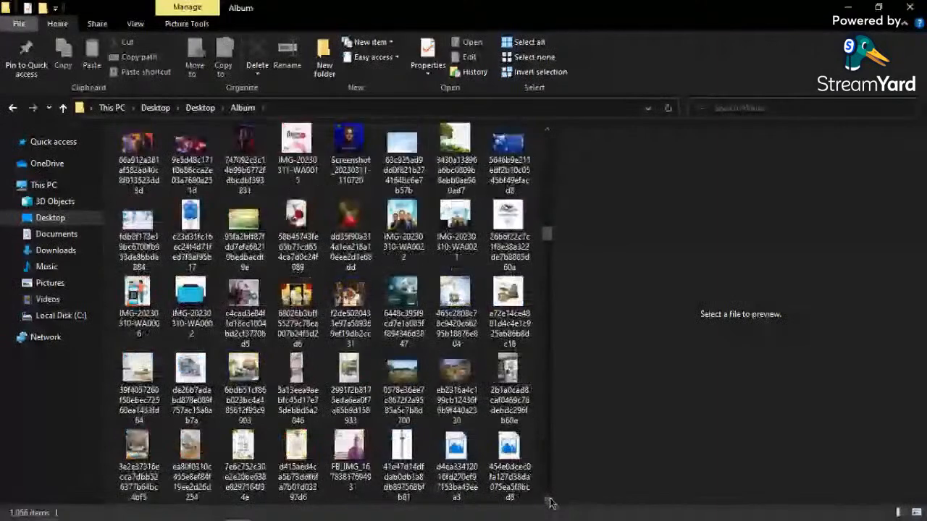
click(549, 500)
click(549, 500)
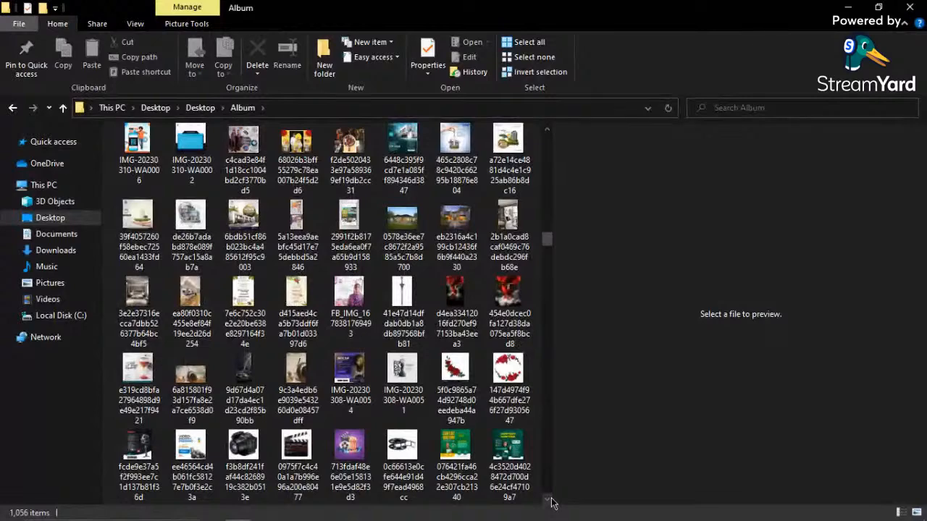
click(549, 499)
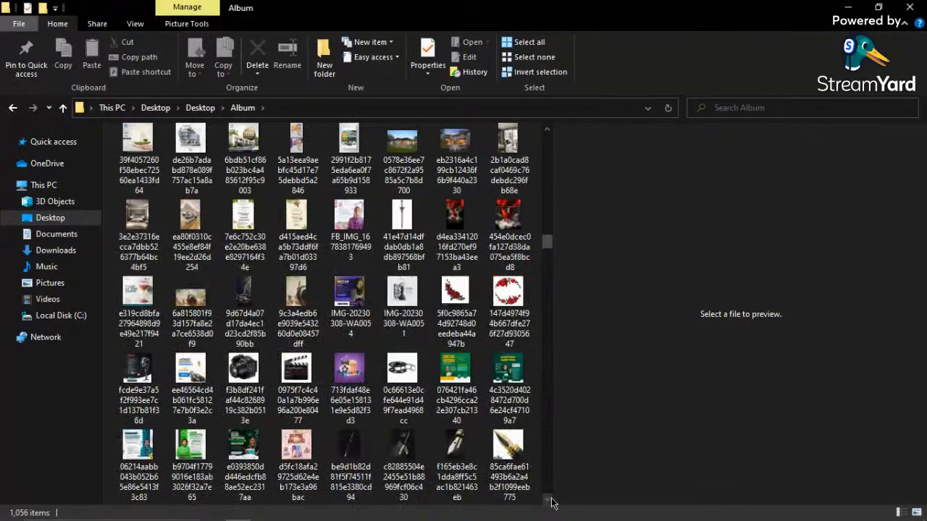
click(548, 500)
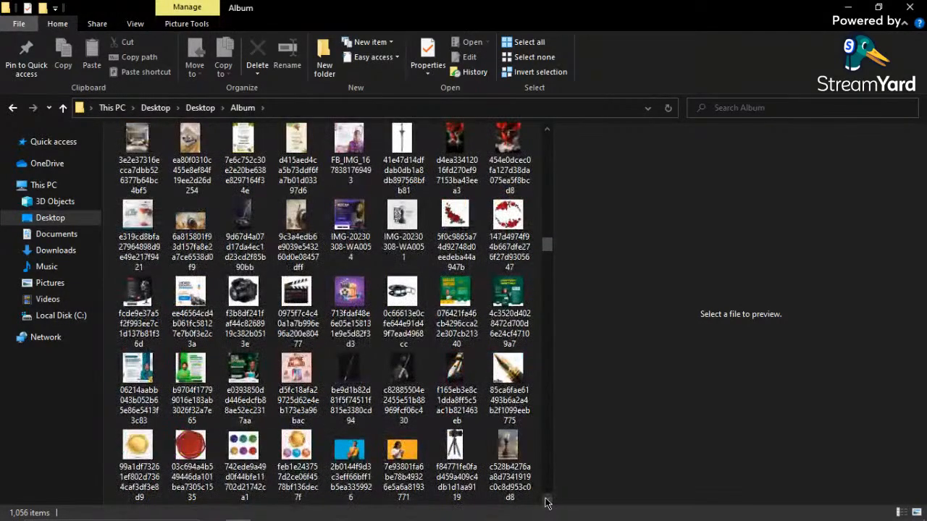
click(547, 501)
click(548, 501)
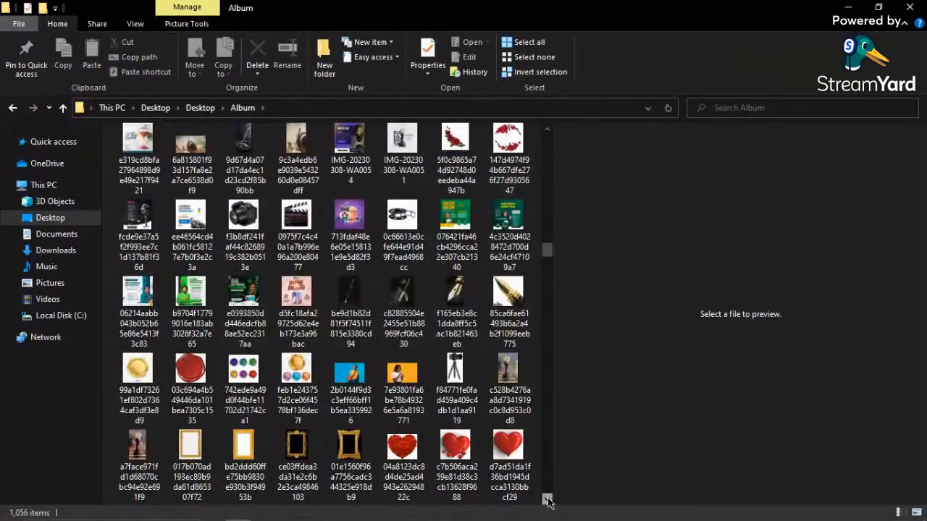
click(548, 501)
click(549, 502)
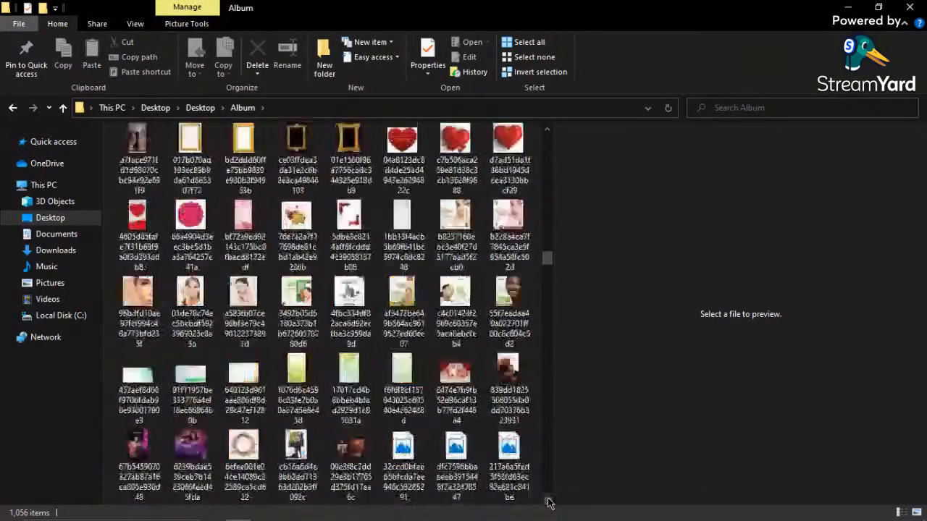
click(548, 502)
click(548, 501)
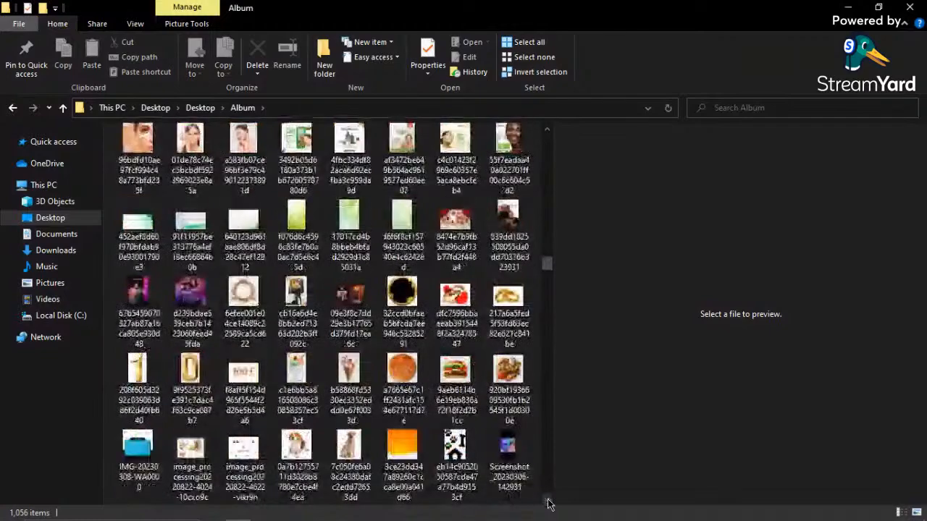
click(548, 502)
click(548, 502)
click(548, 502)
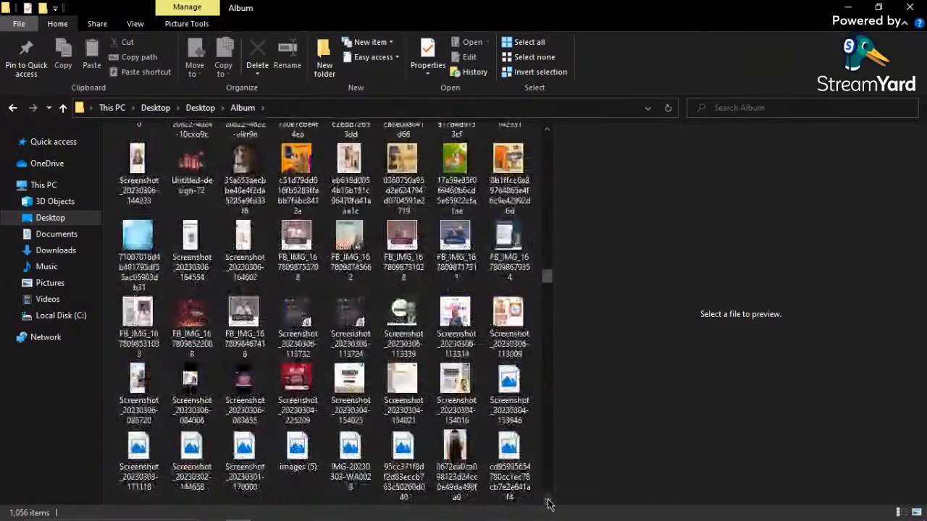
click(548, 502)
click(548, 502)
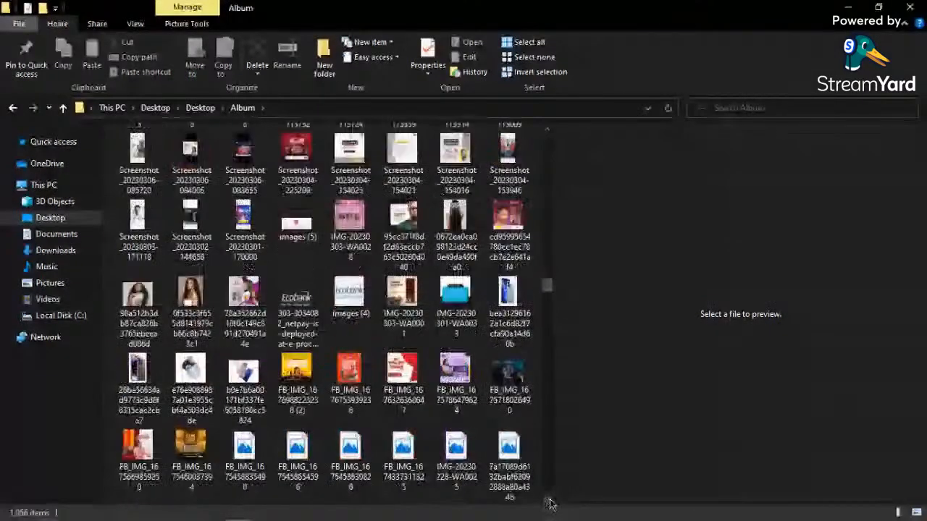
click(548, 502)
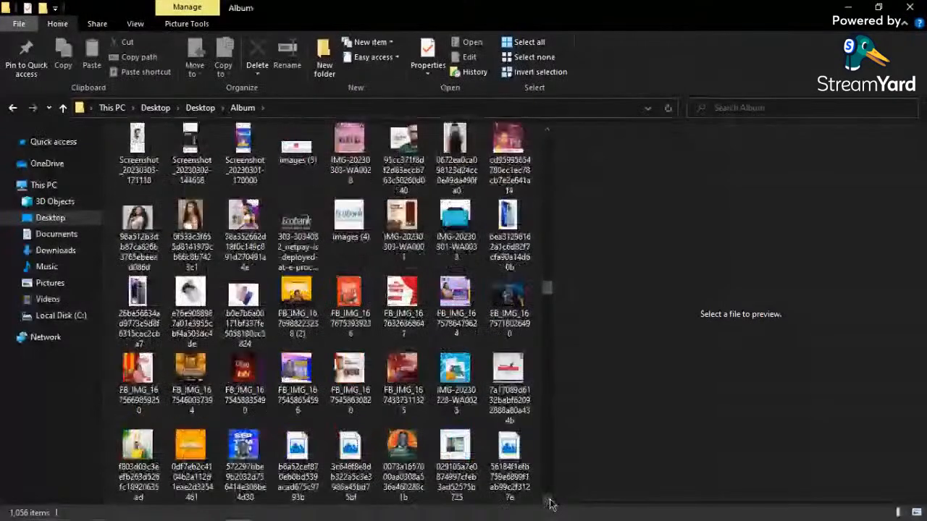
click(549, 502)
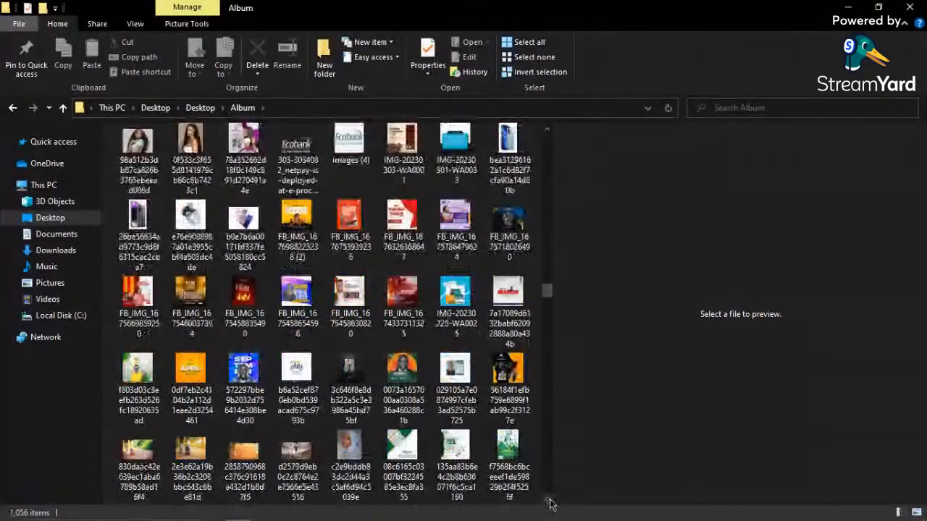
click(548, 502)
click(548, 502)
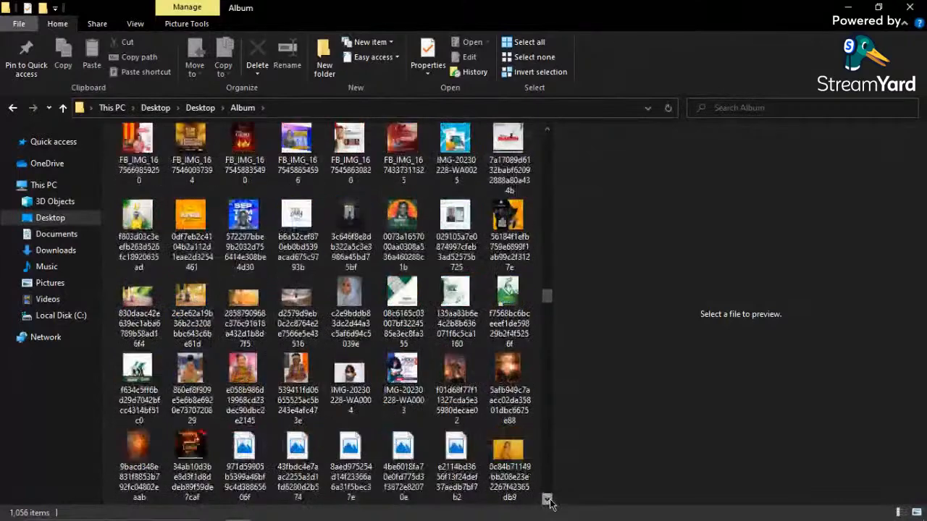
Step: Preview the broken-chain crowd image and the fiery chain image, and look through the thumbnails that follow
click(513, 369)
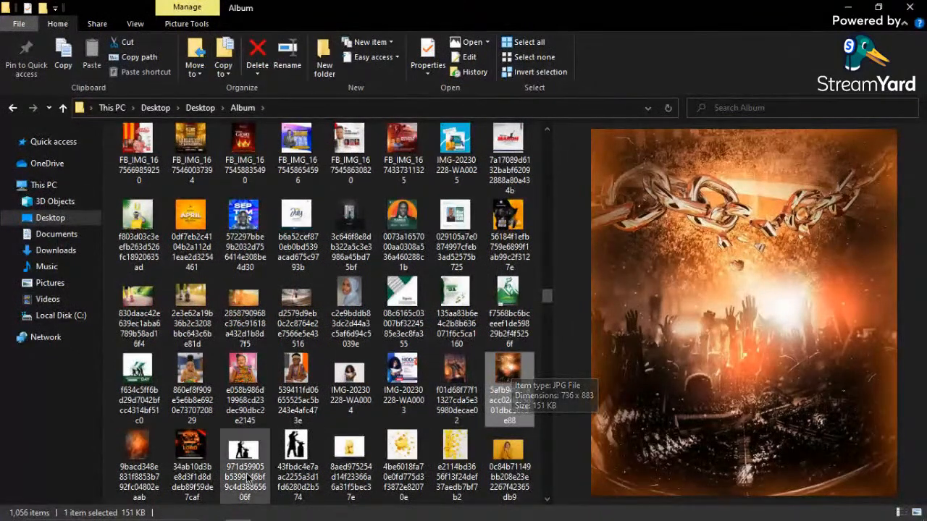
click(135, 452)
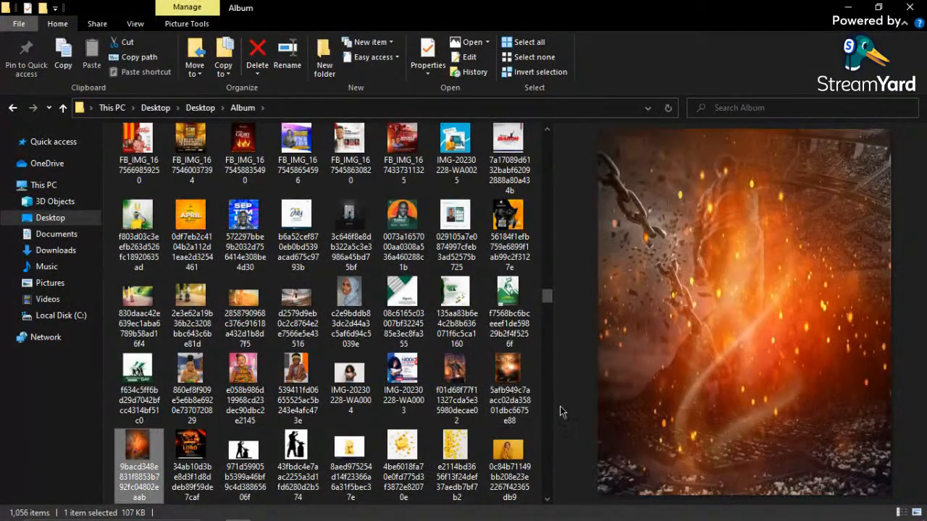
click(548, 499)
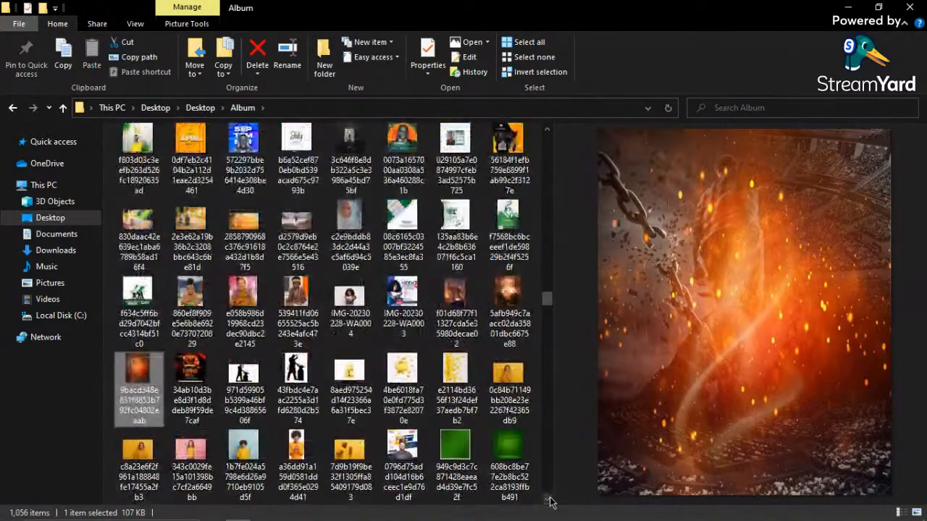
click(548, 500)
click(549, 499)
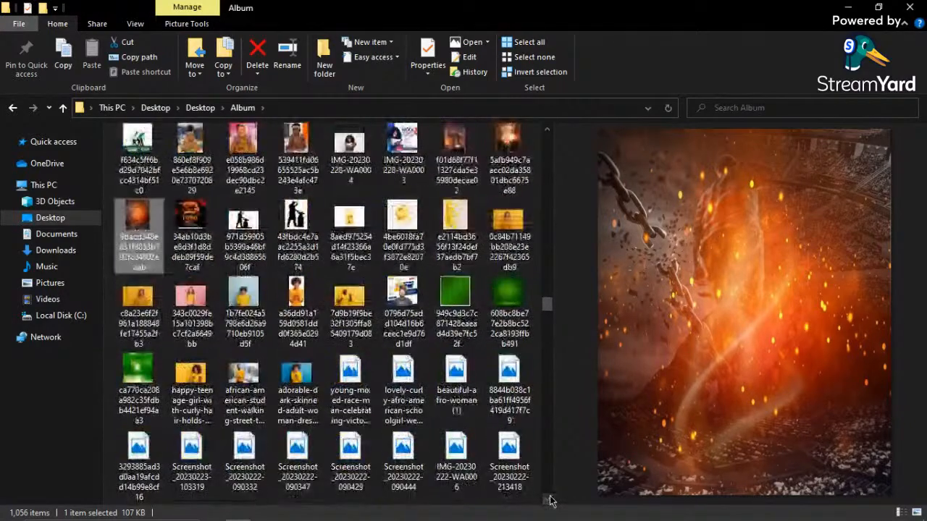
click(549, 499)
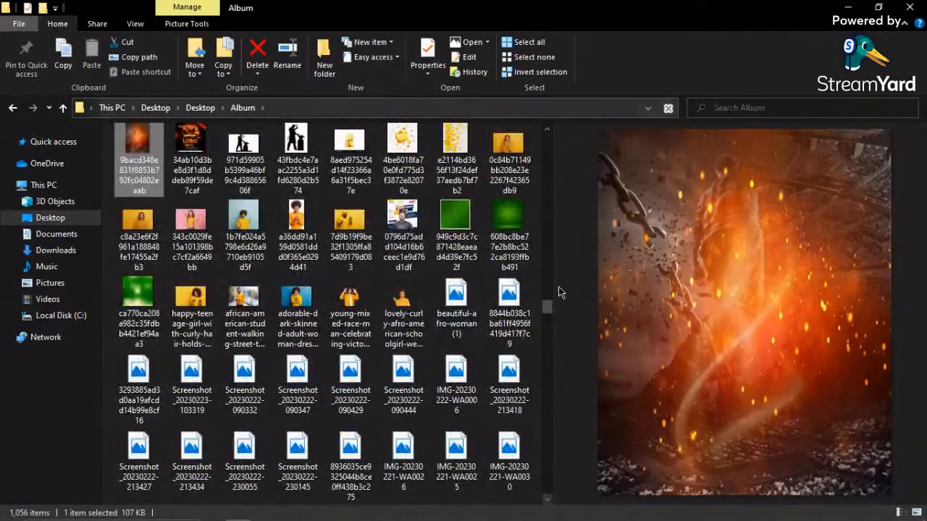
Step: Return to the broken-chain image with the raised hands and select it in the Album folder
click(547, 131)
click(547, 131)
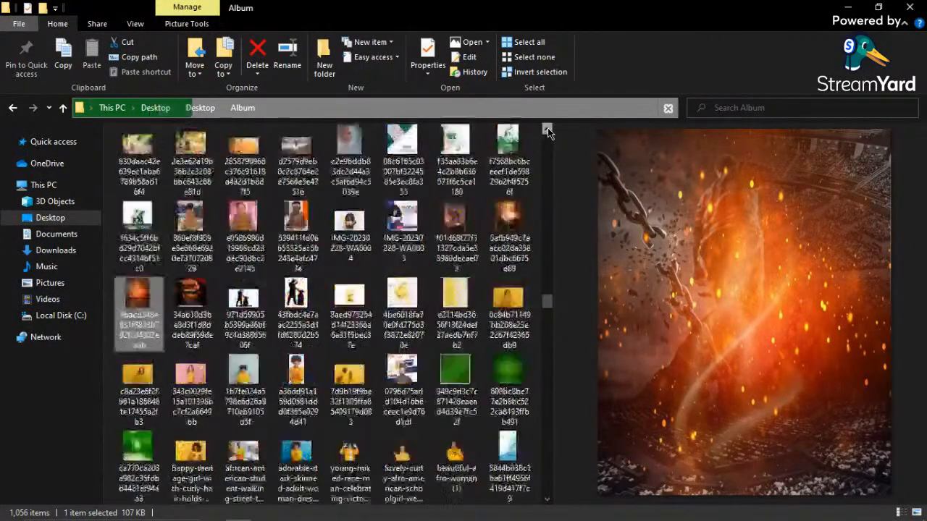
click(508, 212)
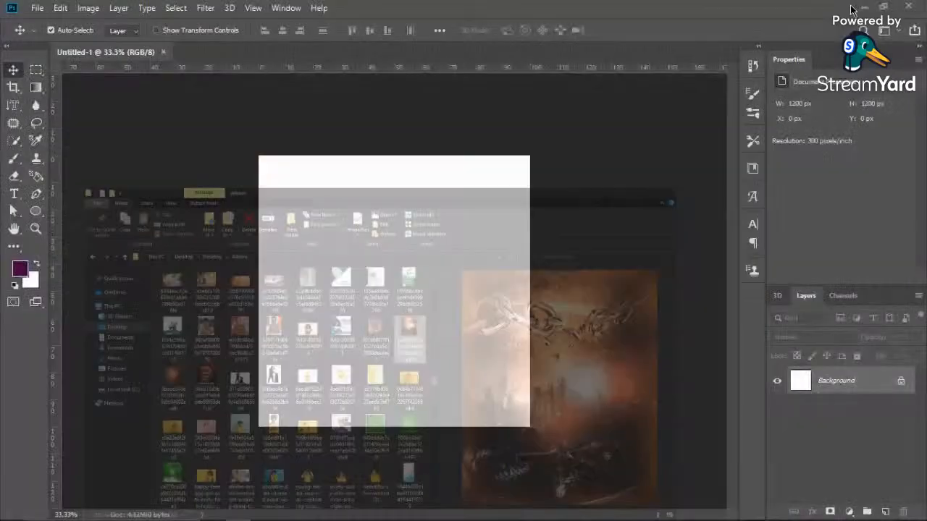
Step: Review Photoshop's file commands, including Place Embedded, without running any, and return to the Album folder in File Explorer
click(38, 8)
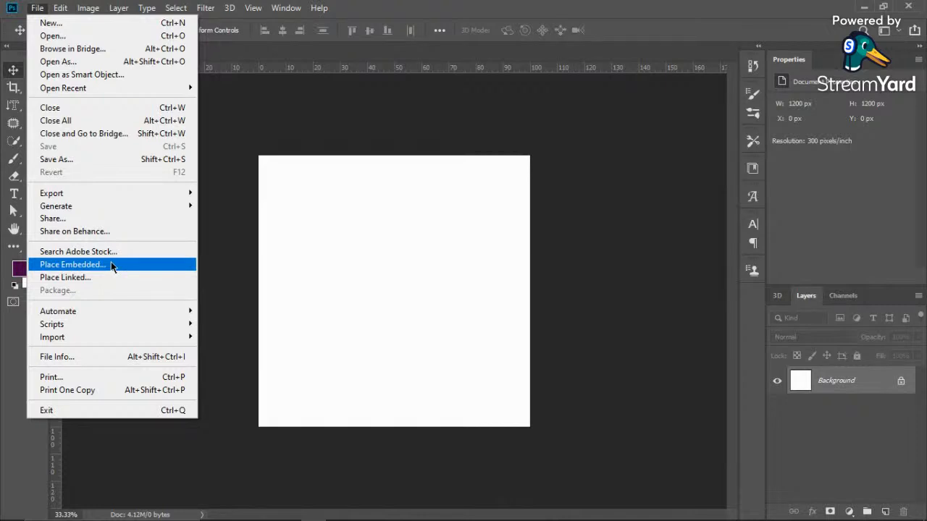
mouse_move(155, 343)
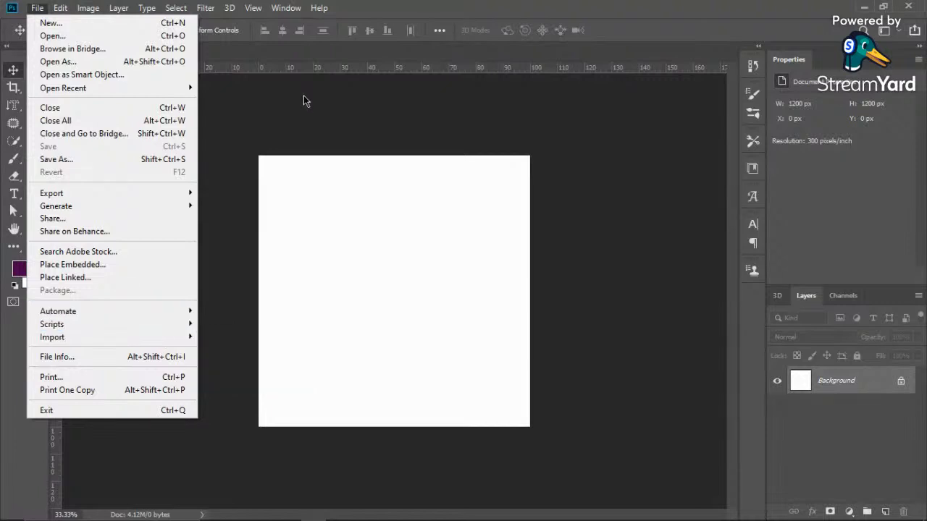
click(303, 98)
mouse_move(239, 516)
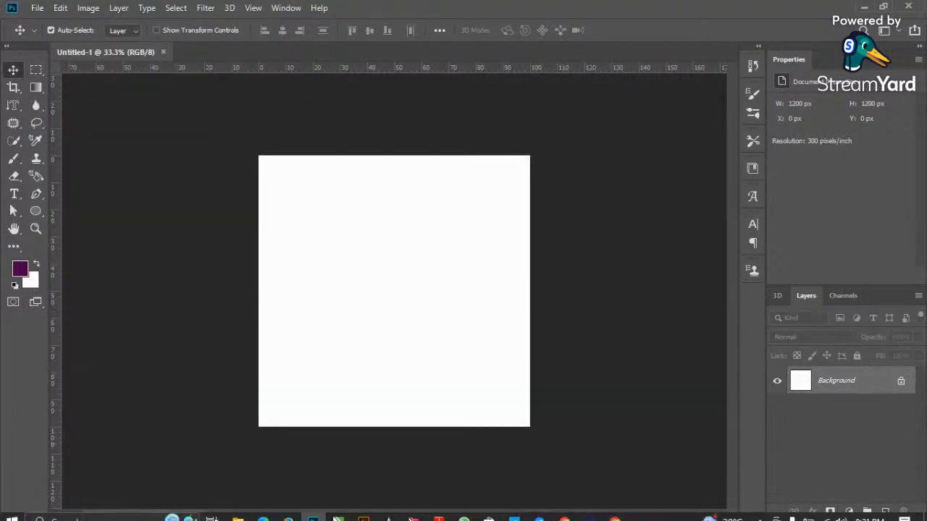
click(239, 513)
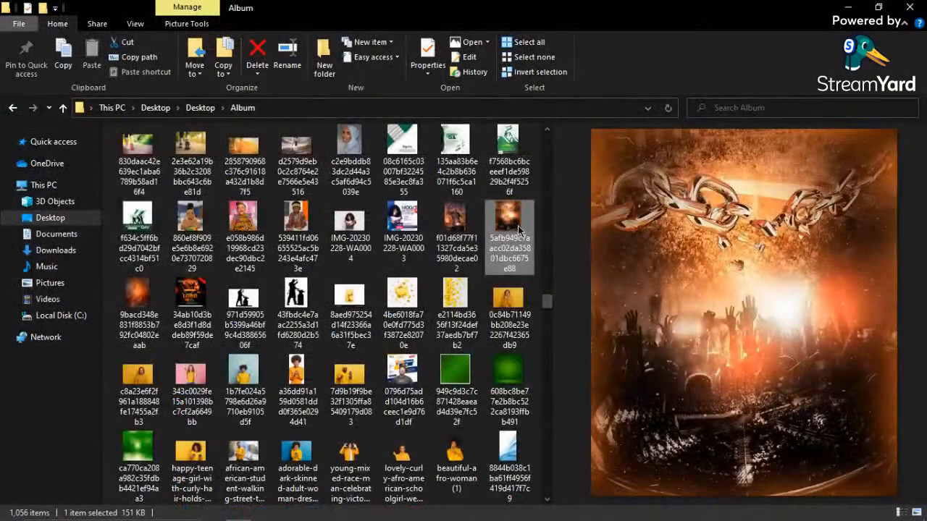
Step: Place the broken-chain crowd image from the Album folder into the Photoshop document and enlarge it to cover the whole canvas
drag(517, 229, 410, 312)
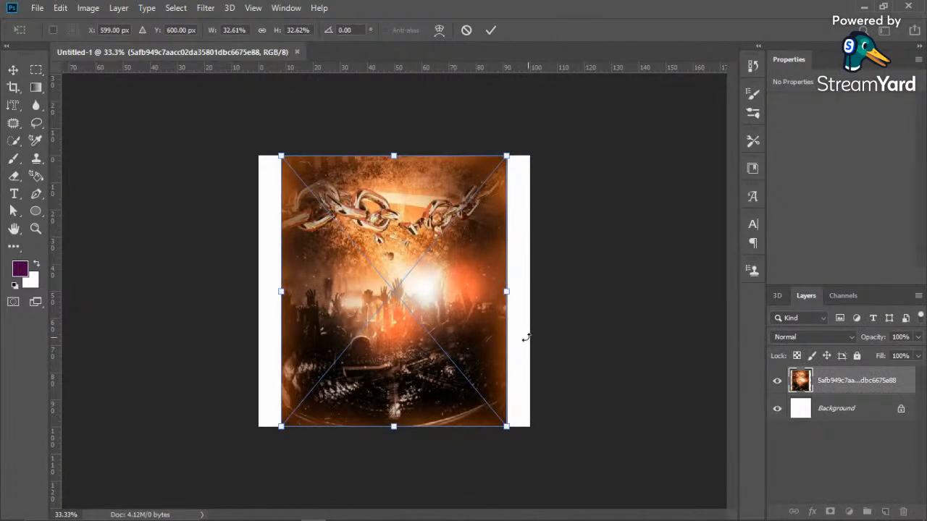
drag(506, 291, 537, 291)
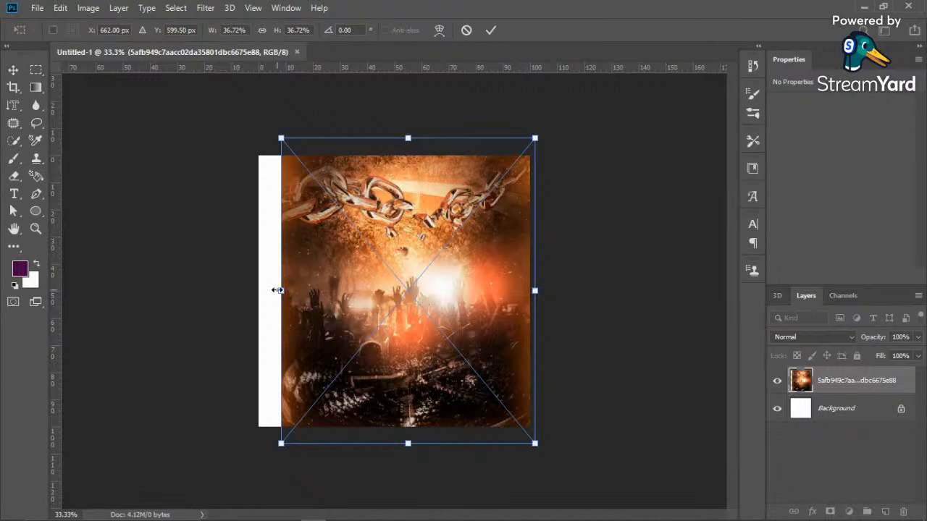
drag(278, 290, 250, 290)
key(Return)
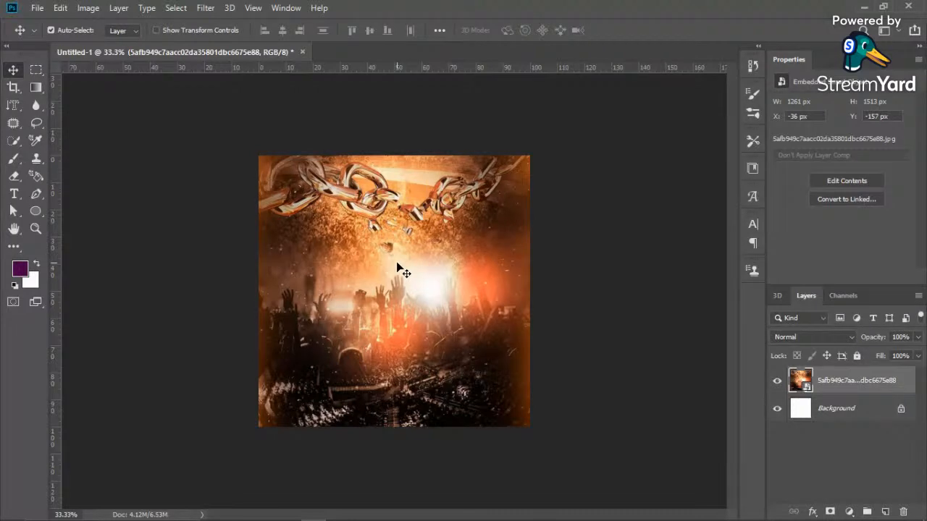
click(188, 312)
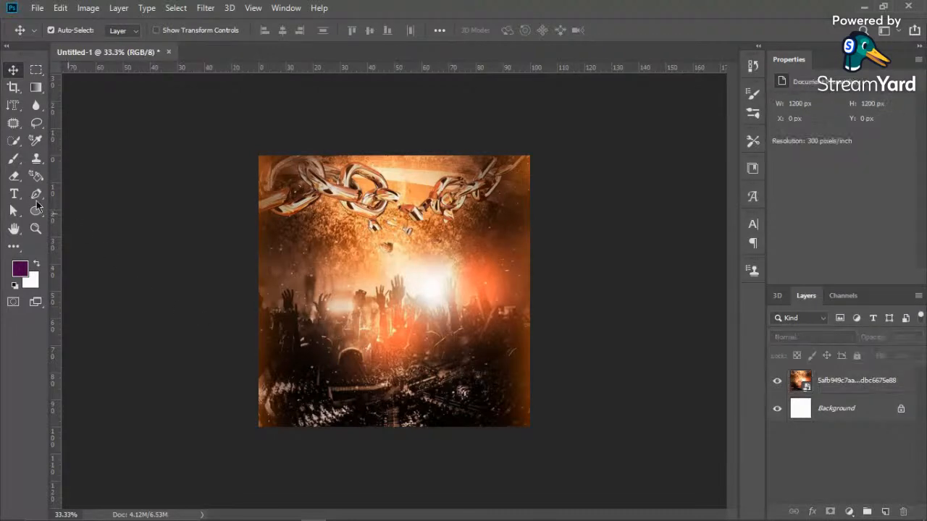
Step: Add a text layer with the placeholder text SDFJSDJJHGDFFF on the upper part of the image
click(299, 294)
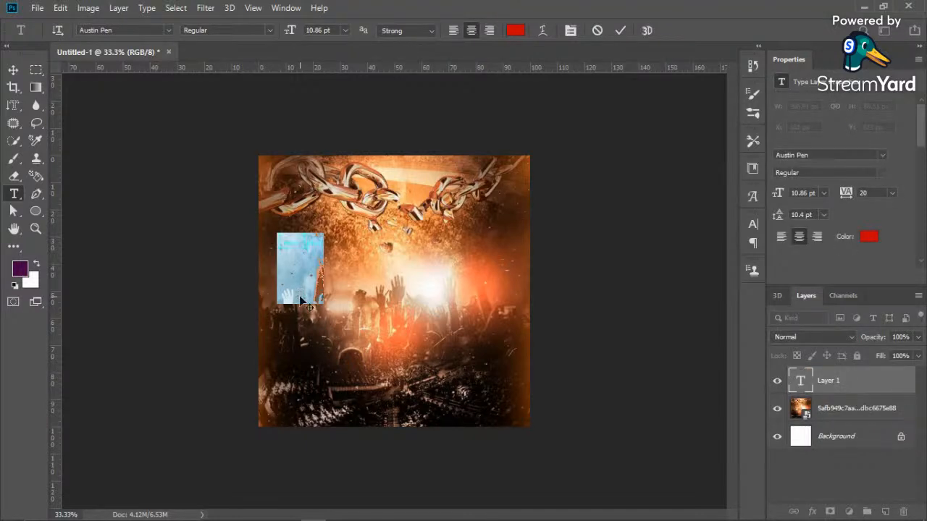
text(EVERYBODY)
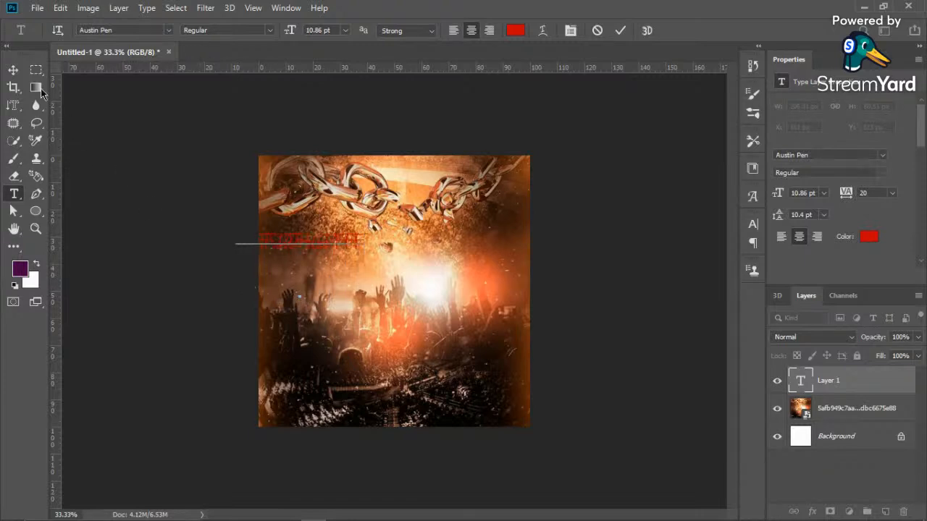
click(13, 70)
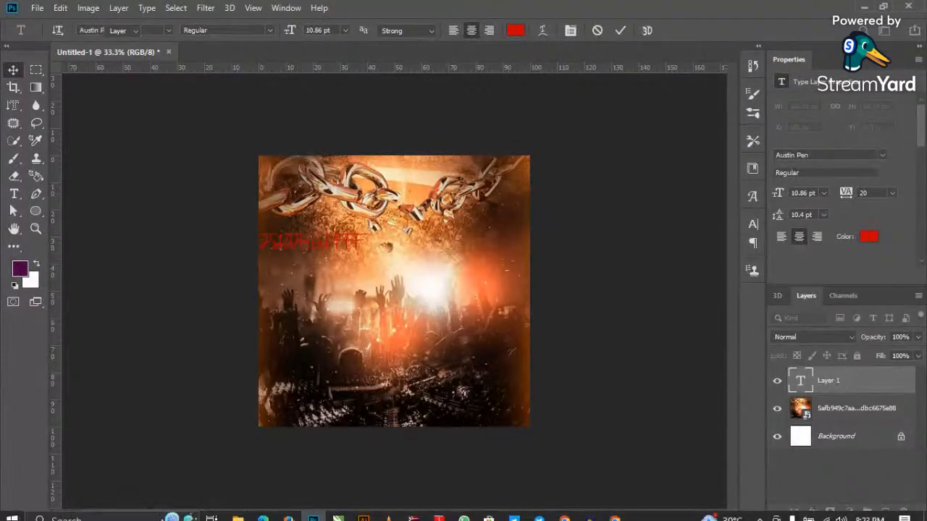
Step: Close the Album folder in File Explorer, return to Photoshop and hide the screen-sharing notice
mouse_move(297, 517)
click(242, 515)
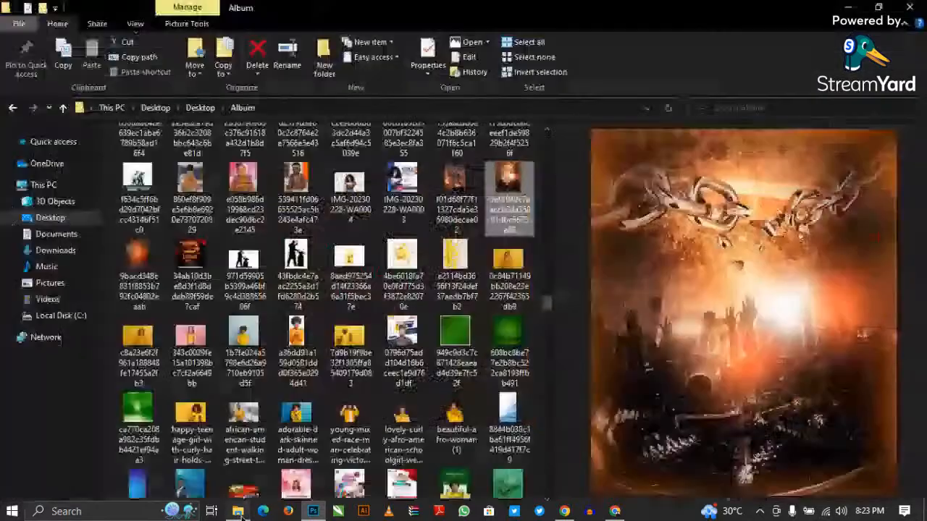
click(912, 6)
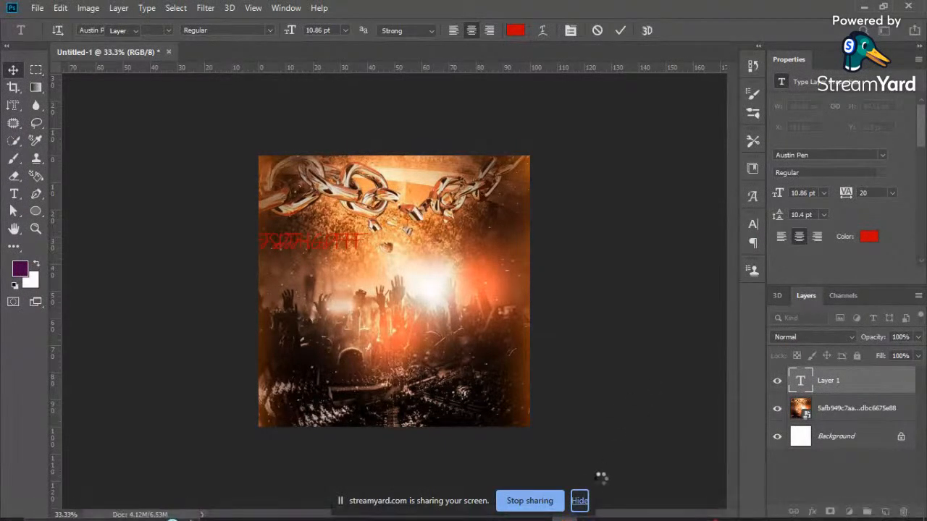
click(583, 501)
click(453, 358)
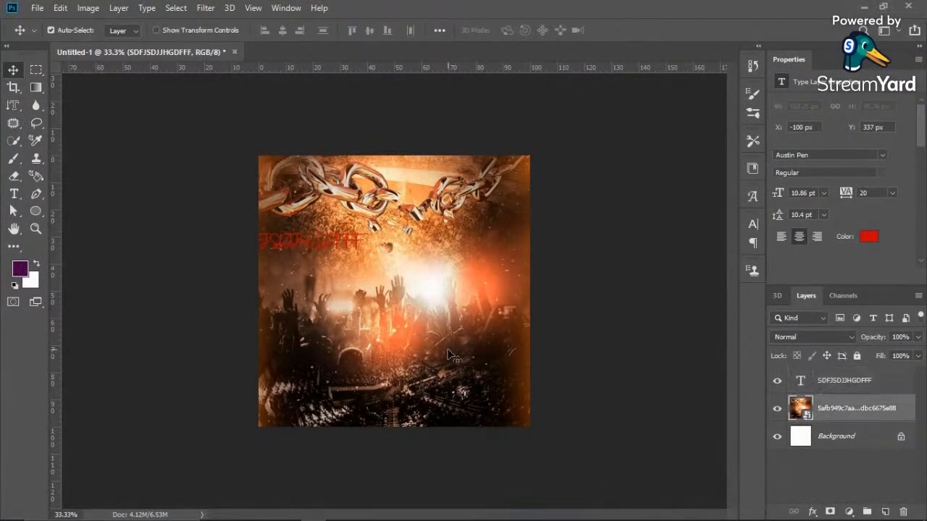
Step: Move the placeholder text to the middle of the canvas and set its font to Aveline
drag(324, 251, 416, 298)
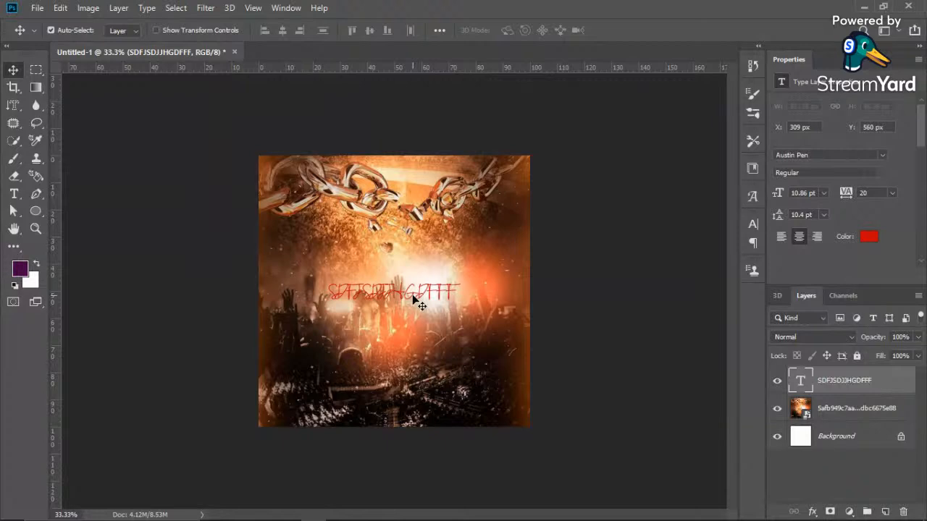
click(883, 155)
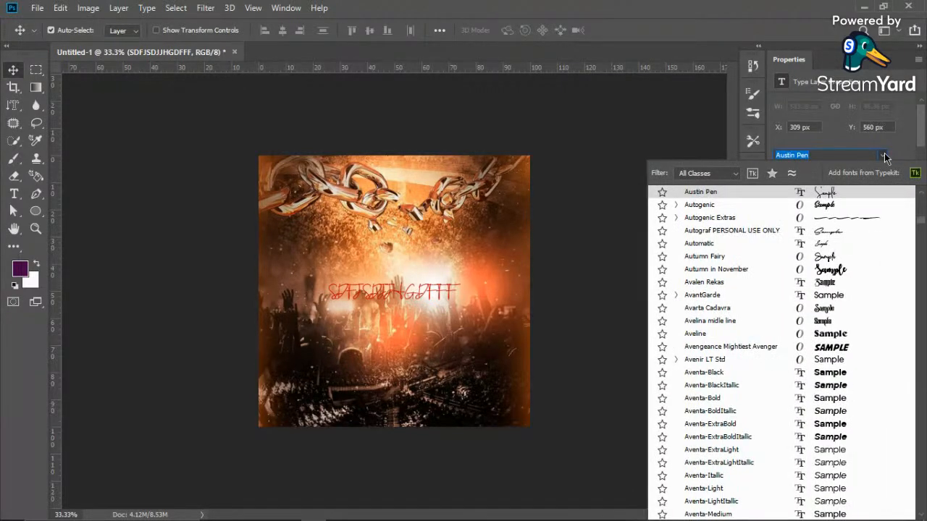
click(838, 335)
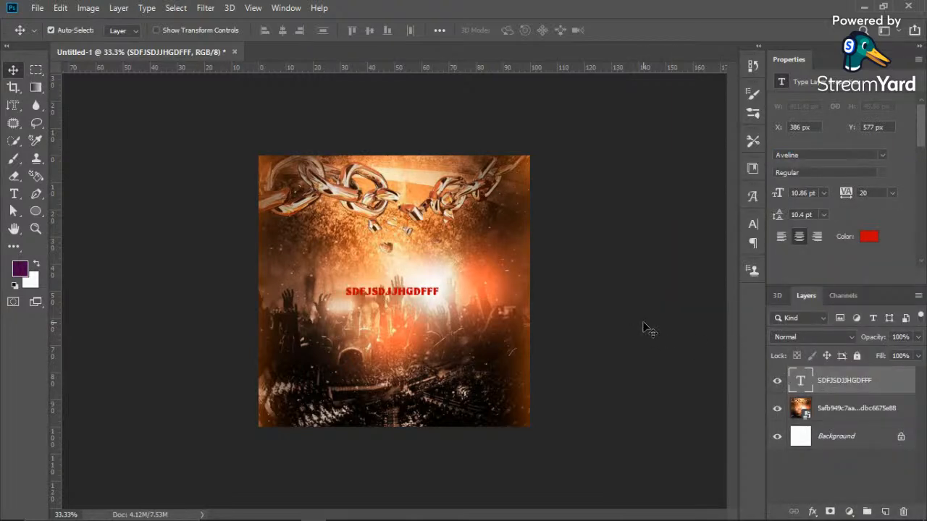
click(417, 242)
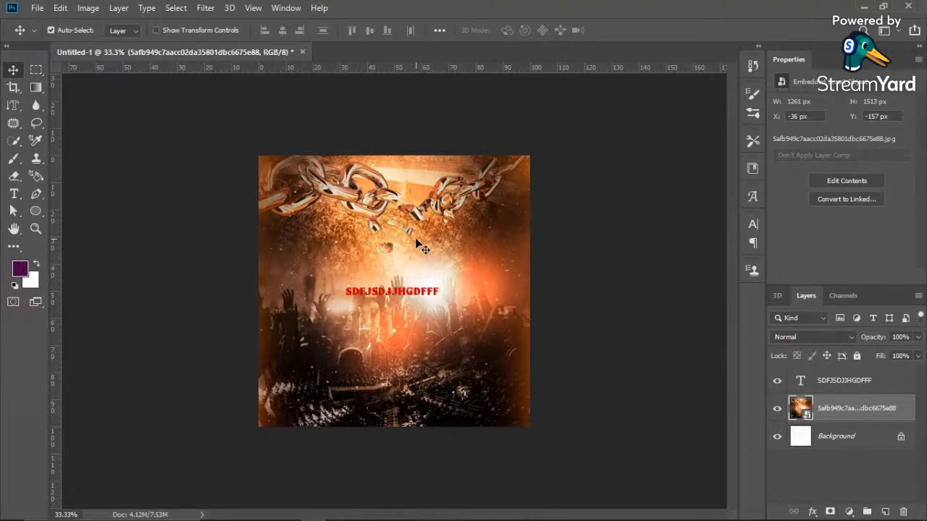
click(198, 270)
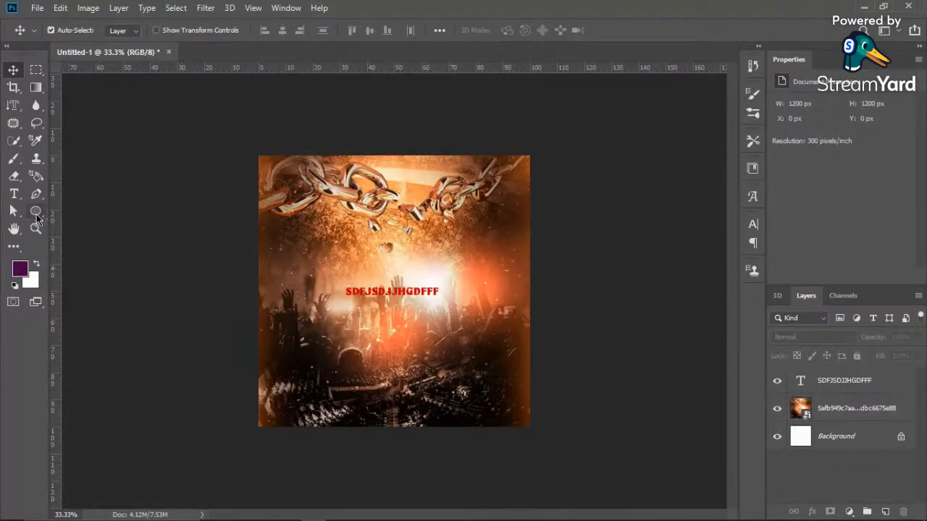
Step: Draw a rectangle of about 1227 x 1227 px with the Rectangle Tool, covering the whole canvas
click(36, 216)
right_click(38, 217)
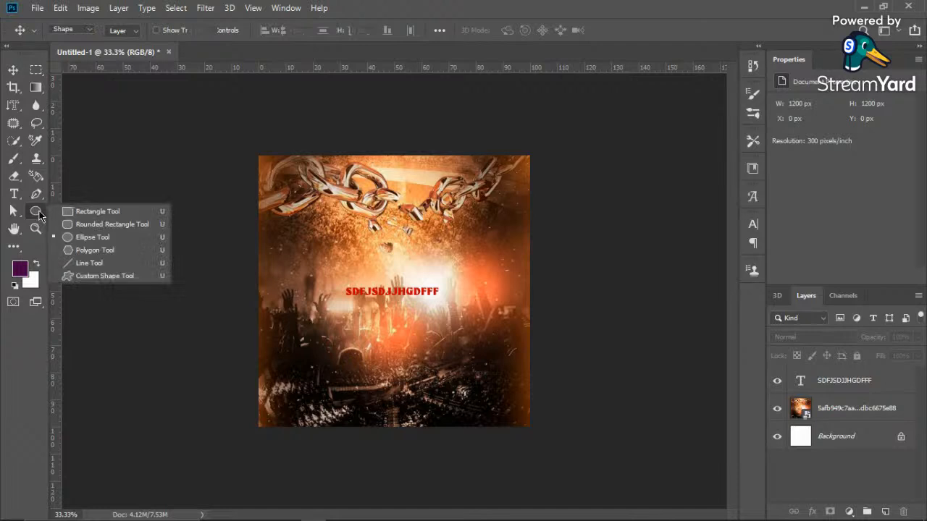
click(75, 215)
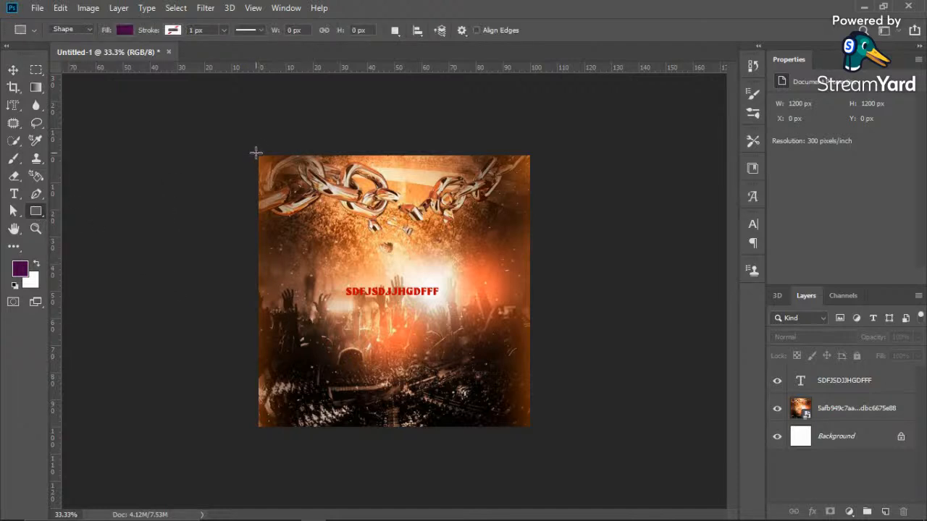
drag(256, 152, 533, 430)
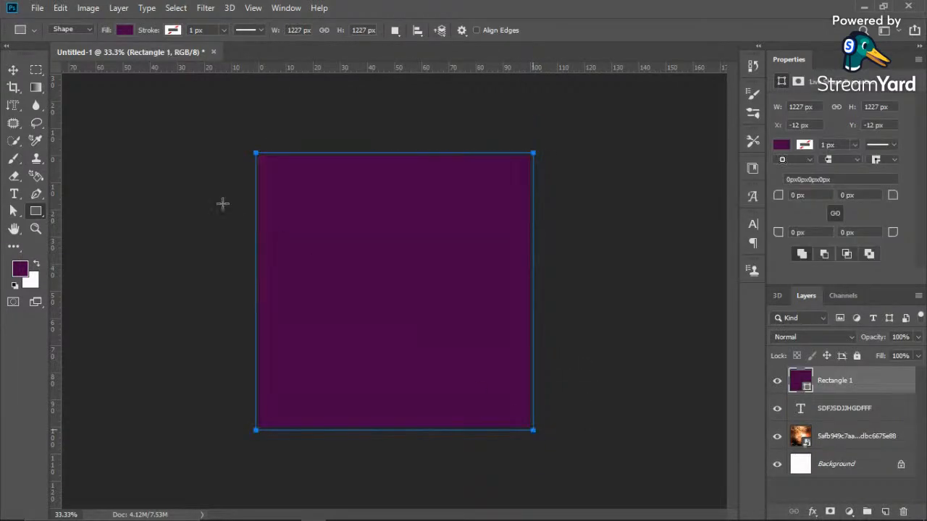
click(13, 70)
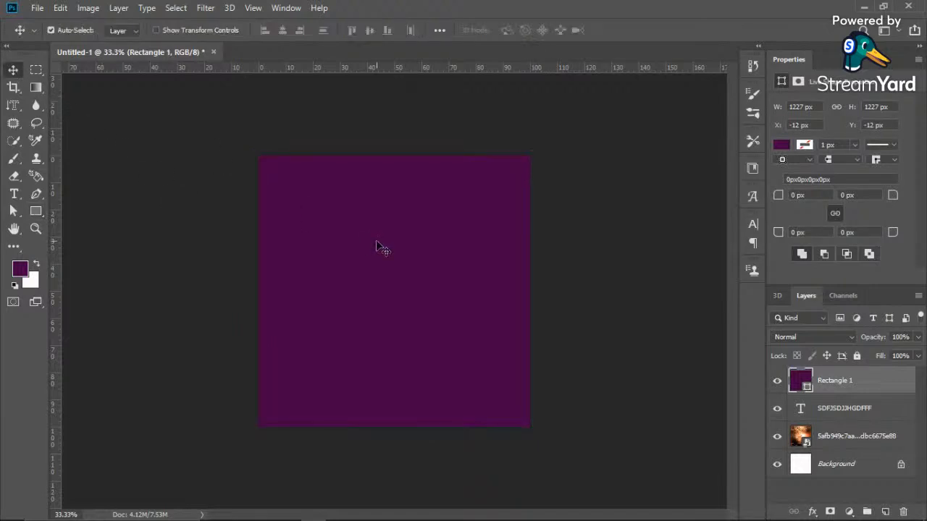
Step: Set the rectangle's fill color to black
click(780, 145)
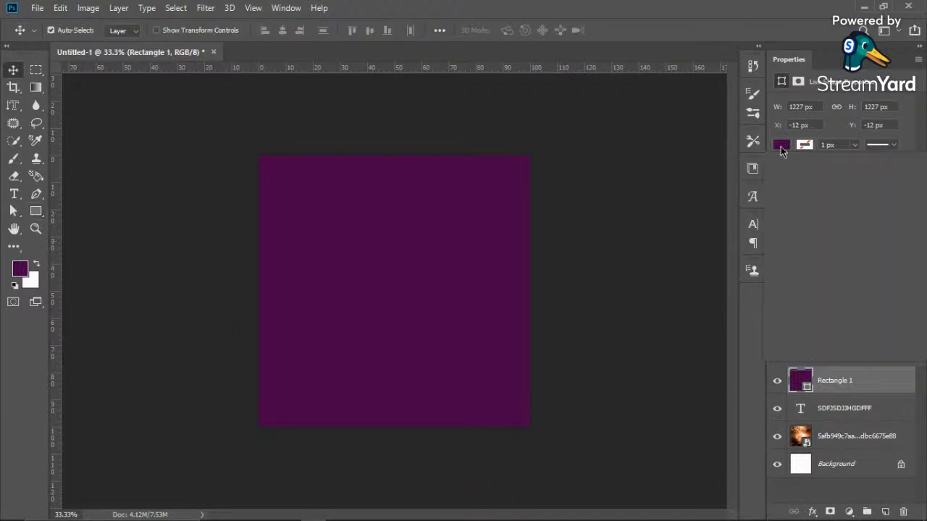
click(780, 214)
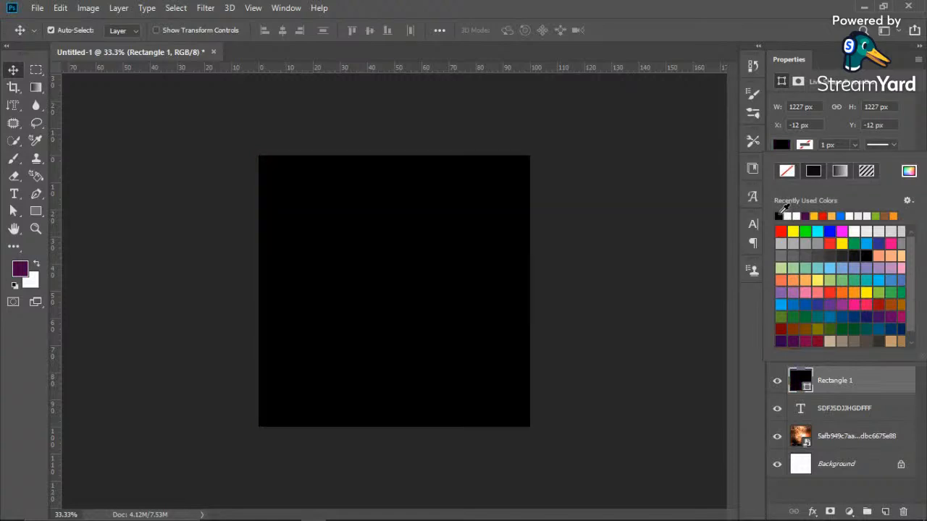
click(458, 310)
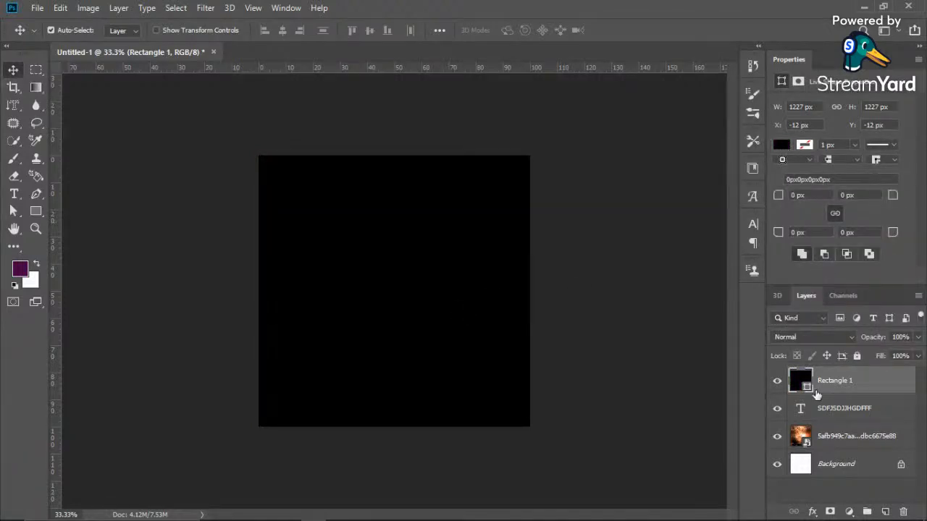
Step: Place the Rectangle 1 layer below the text layer and lower its opacity to about 76% to darken the background image
drag(871, 382, 872, 412)
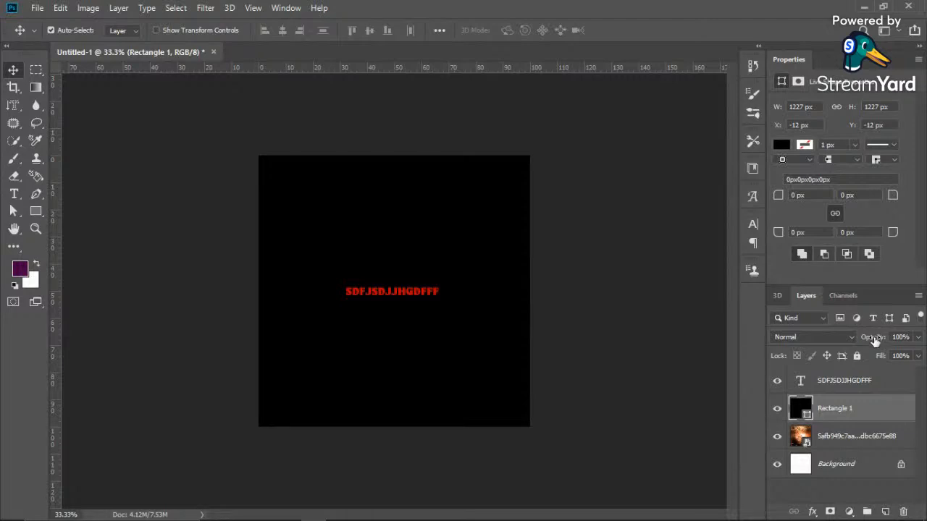
drag(877, 341, 864, 343)
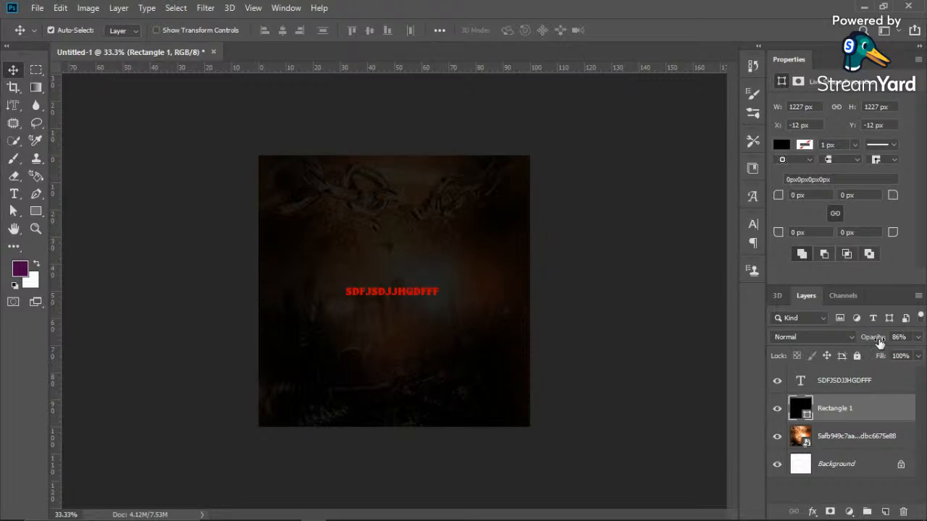
drag(878, 343, 873, 344)
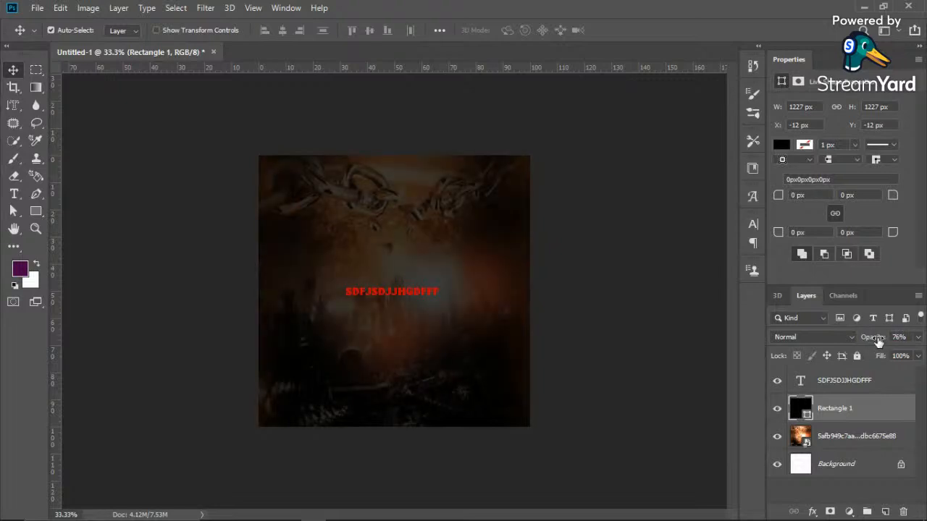
click(875, 342)
click(623, 325)
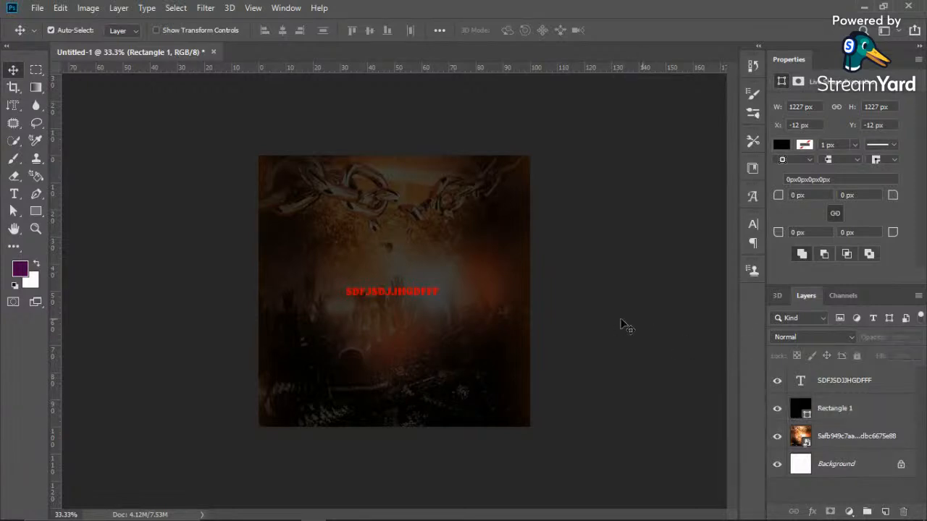
Step: Replace the placeholder text with HOUSE OF GOD MISSION and move it up to just below the chains
double_click(408, 290)
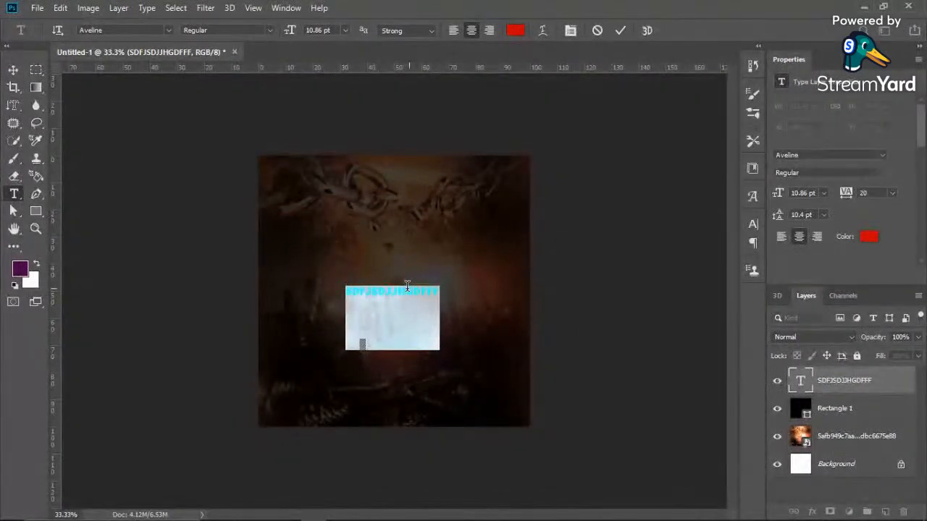
text(HOMEE)
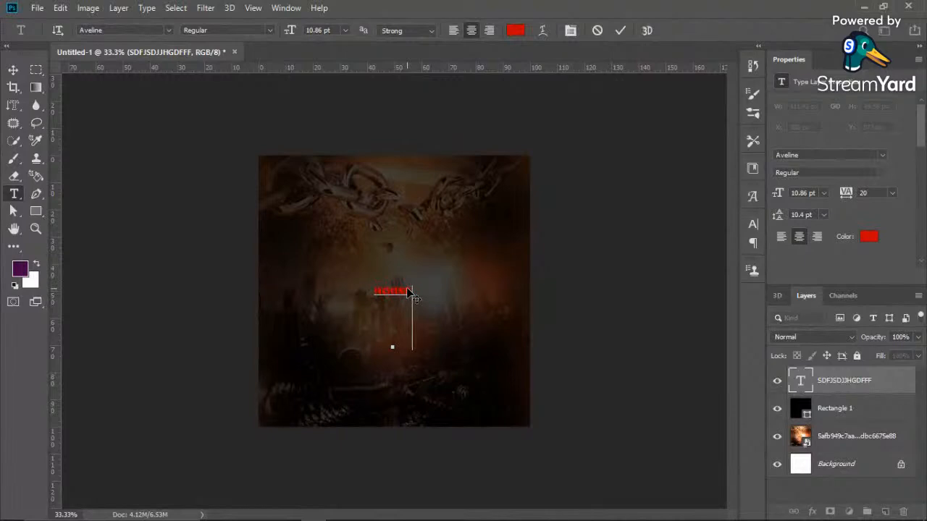
text( OF GOD MISSION)
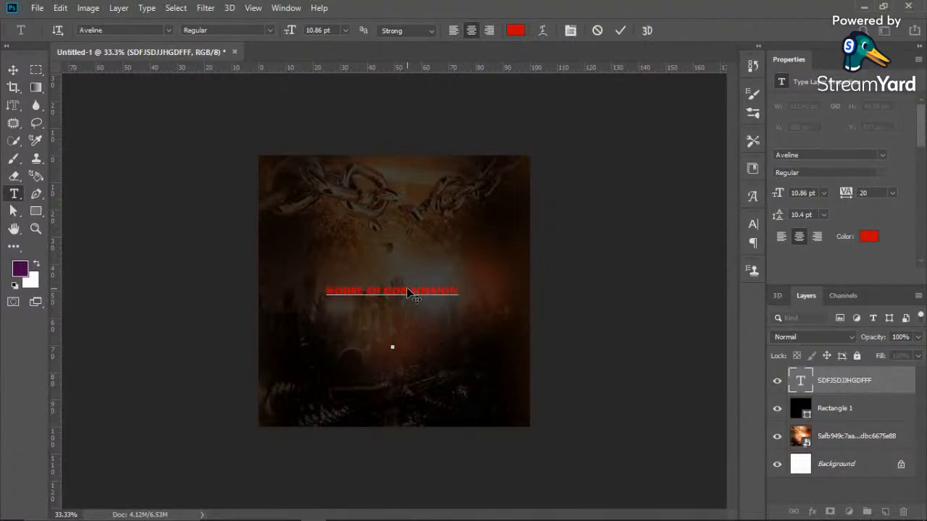
click(13, 69)
drag(396, 293, 397, 216)
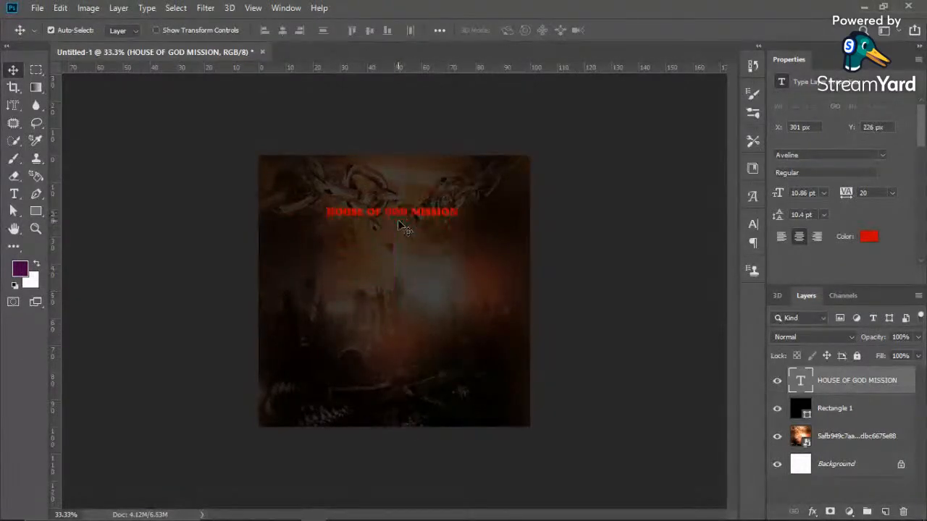
Step: Set the HOUSE OF GOD MISSION text to the Montserrat font in the Bold style
click(853, 156)
click(676, 191)
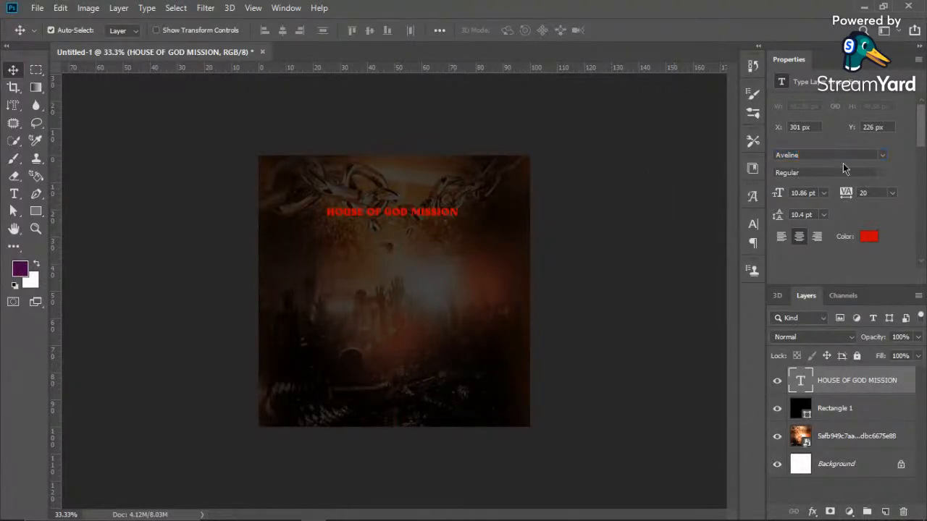
click(881, 156)
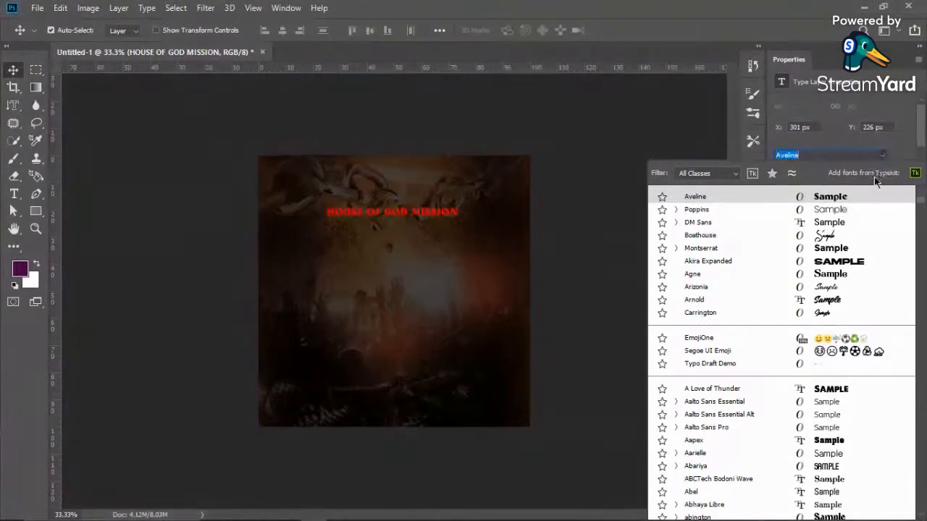
click(849, 247)
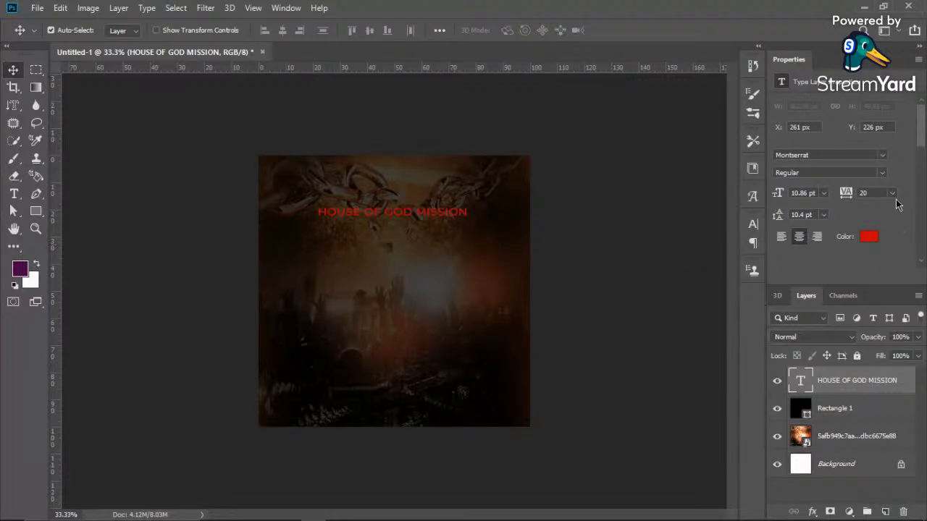
click(883, 178)
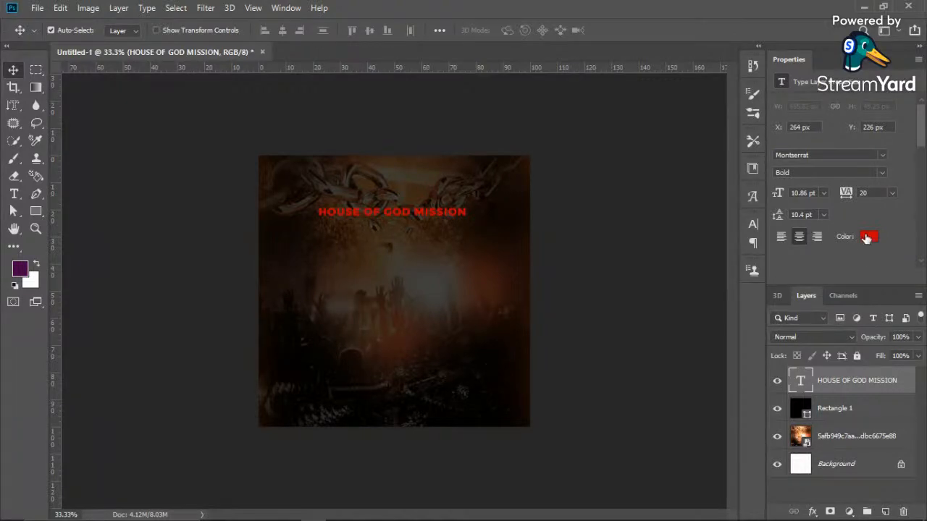
Step: Set the HOUSE OF GOD MISSION text color to white
click(867, 238)
click(586, 265)
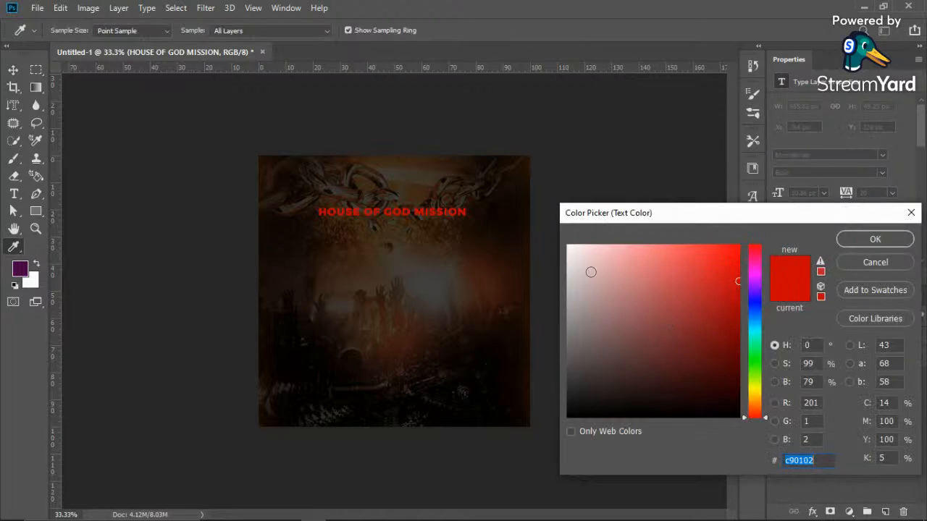
click(858, 239)
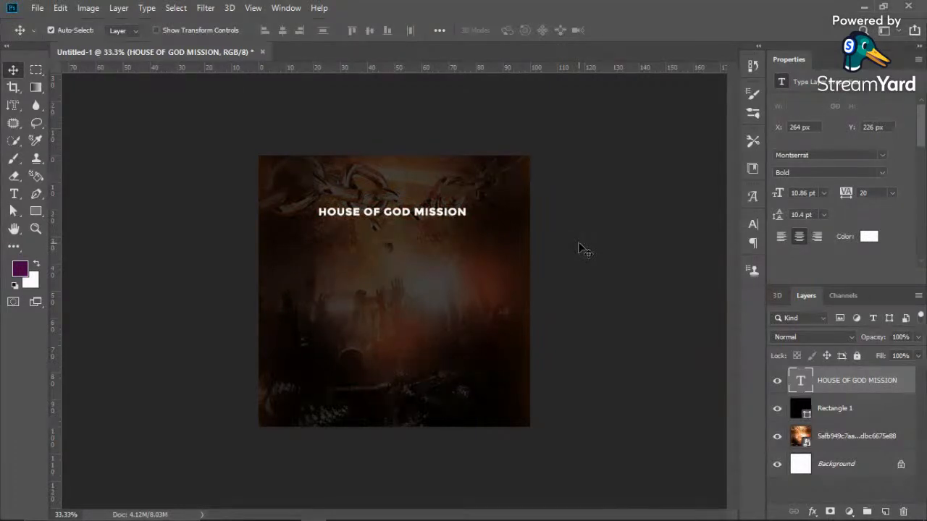
Step: Switch to StreamYard in Chrome and add the presenter's camera feed to the stream
mouse_move(283, 517)
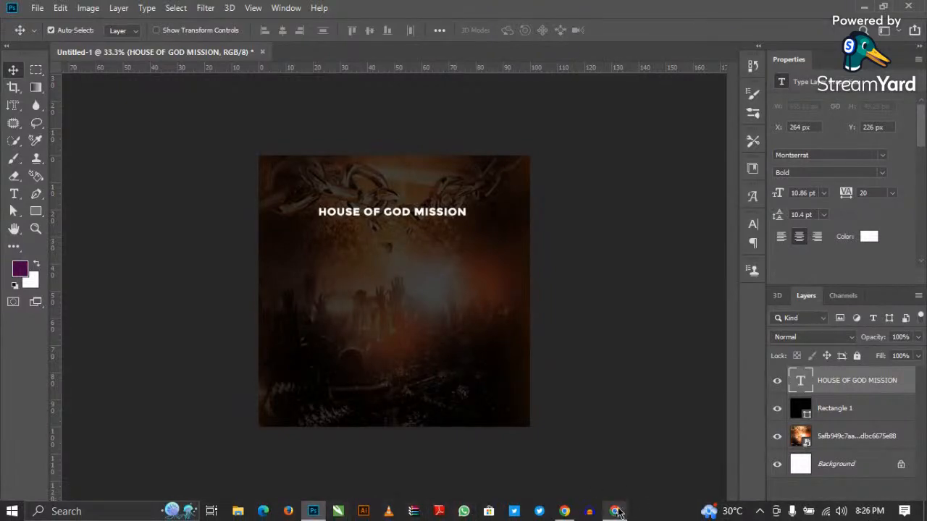
click(615, 511)
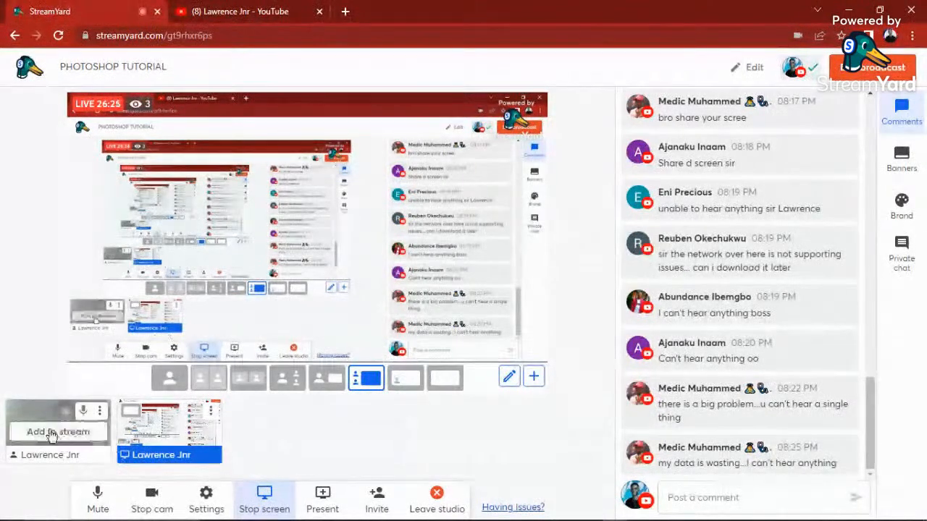
click(56, 432)
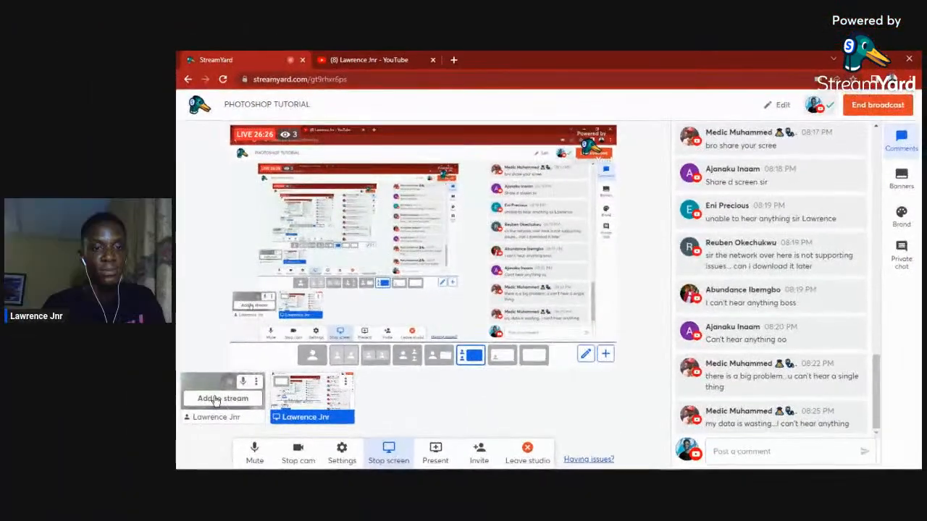
click(217, 399)
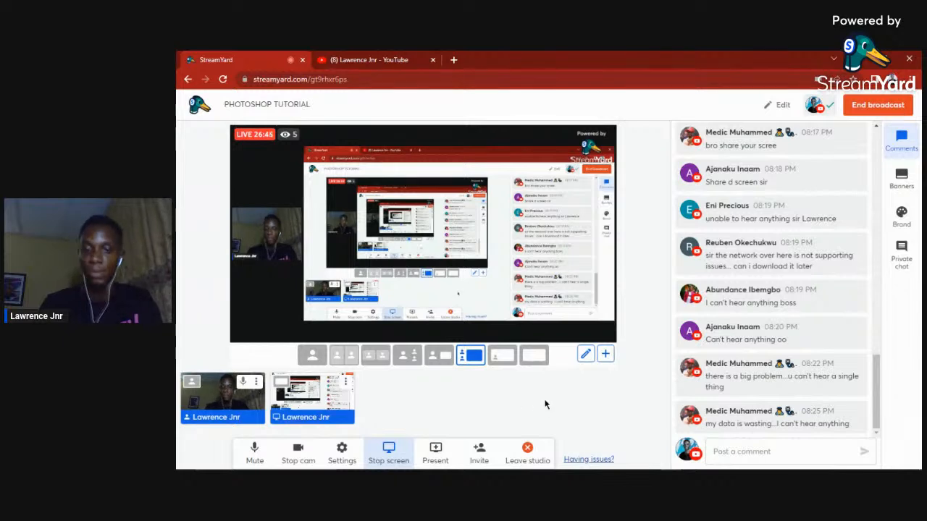
Step: Return to Photoshop and move the HOUSE OF GOD MISSION text up over the chains, to about X 273 px, Y 137 px
mouse_move(552, 468)
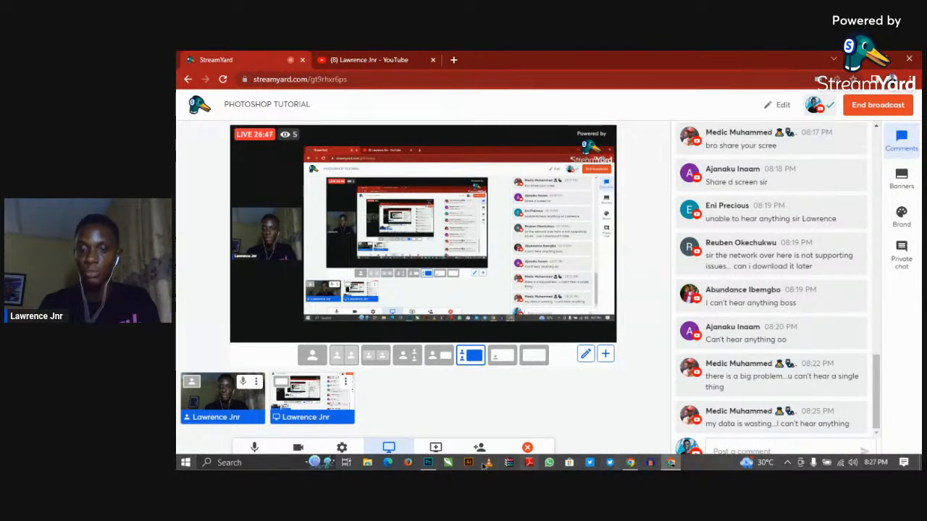
mouse_move(428, 465)
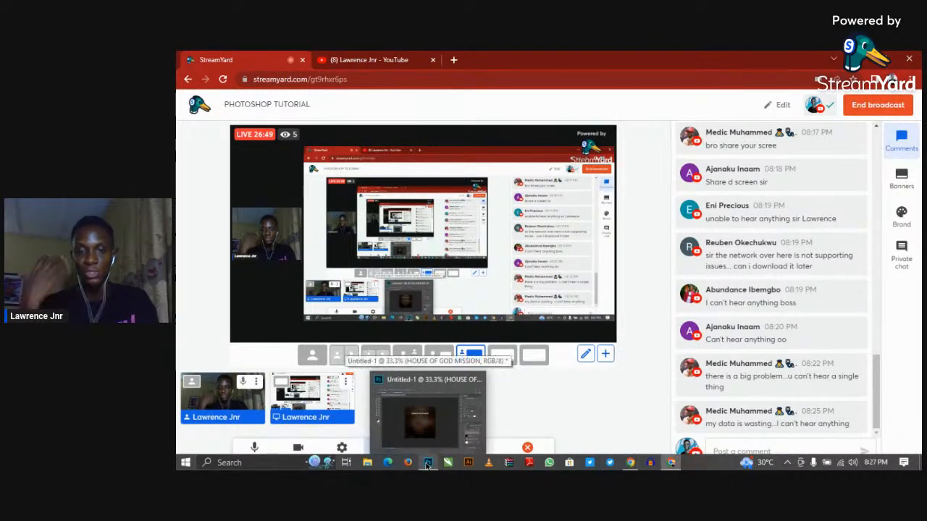
click(428, 464)
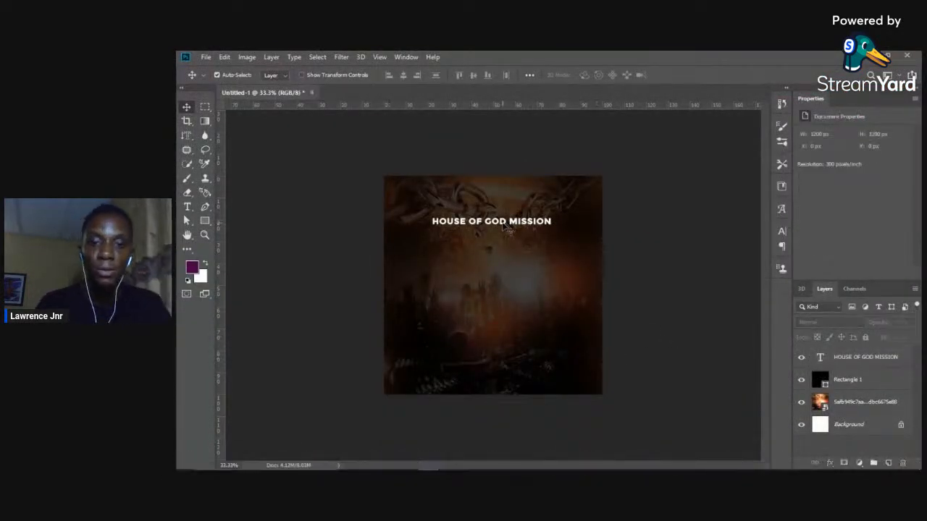
drag(505, 229, 507, 216)
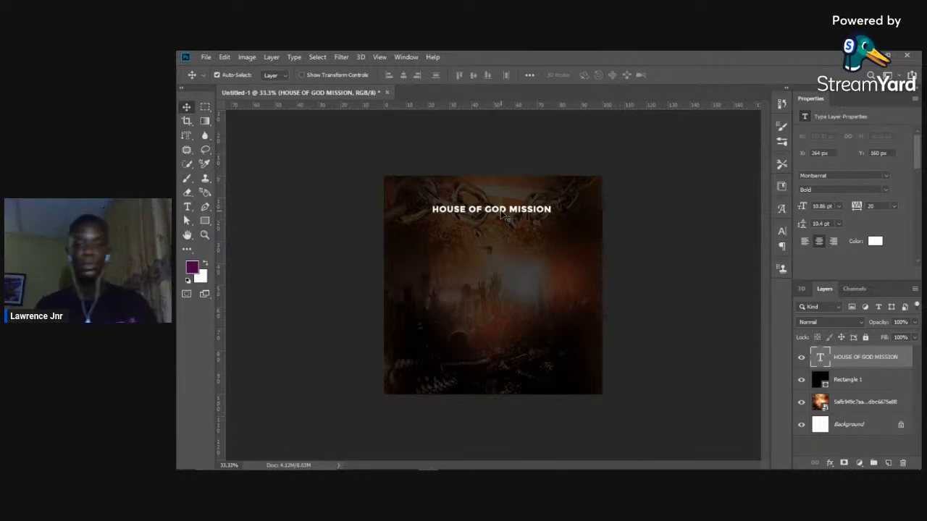
key(ctrl+plus)
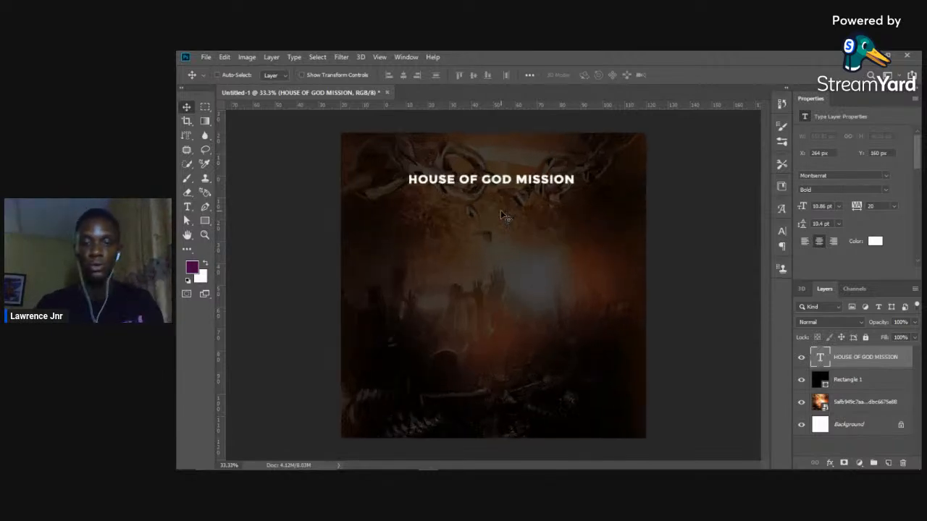
drag(505, 186, 519, 239)
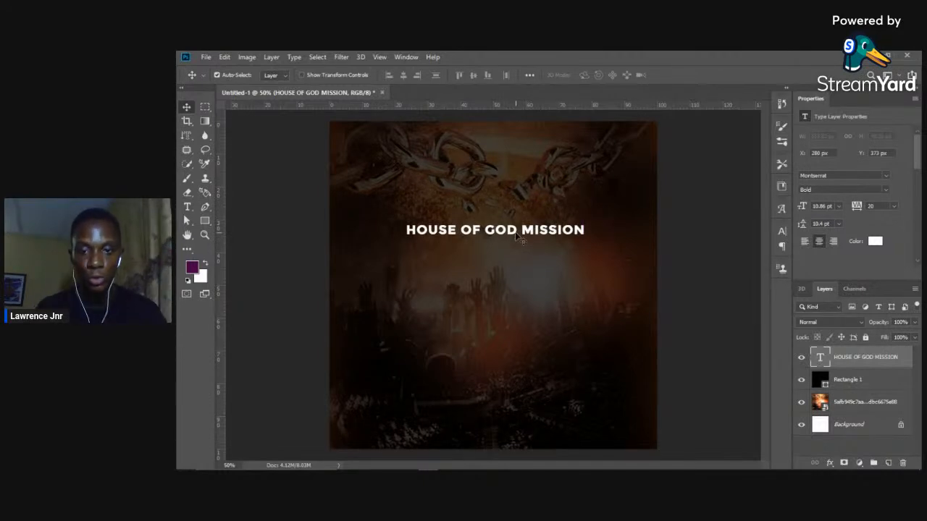
drag(517, 236, 507, 167)
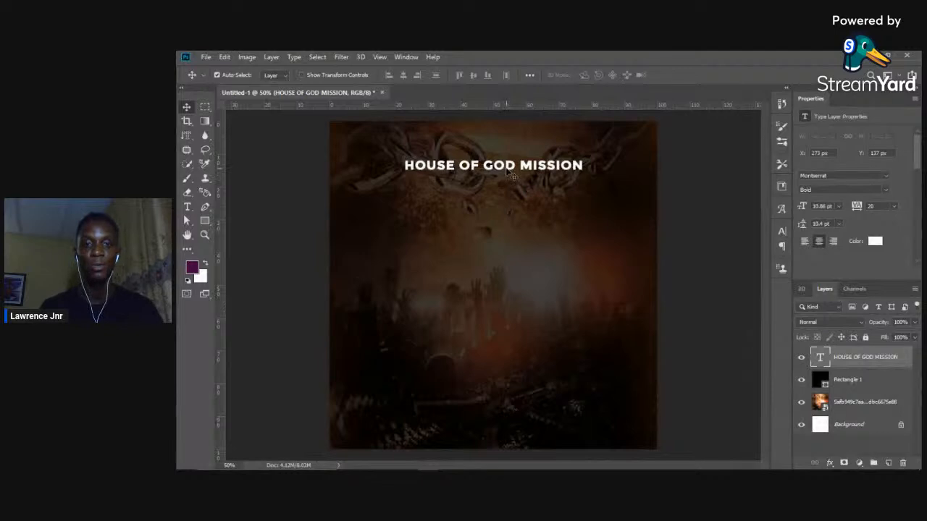
click(296, 266)
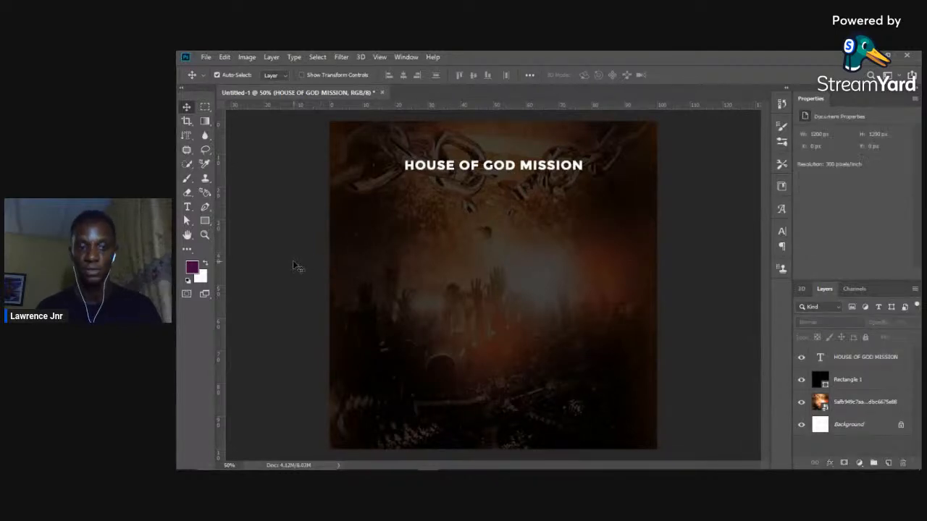
drag(224, 263, 218, 301)
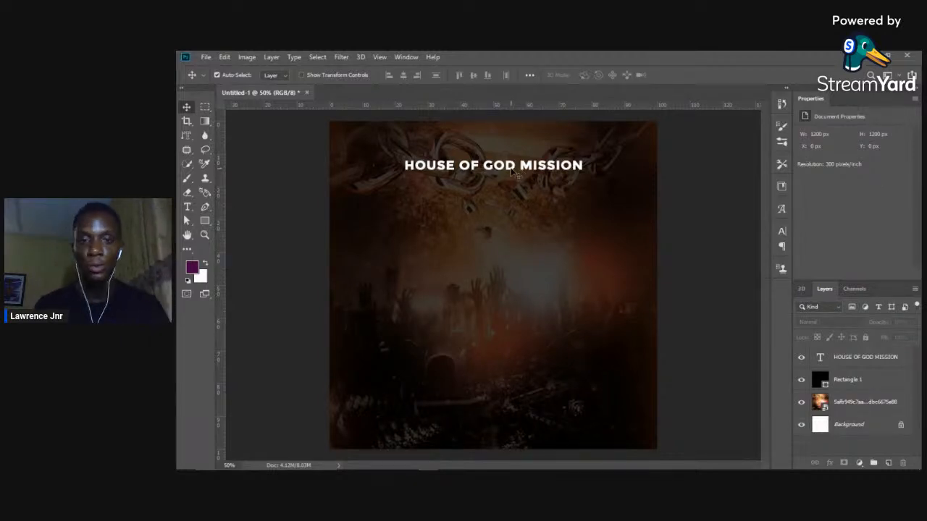
key(ctrl+j)
drag(512, 169, 513, 204)
key(Delete)
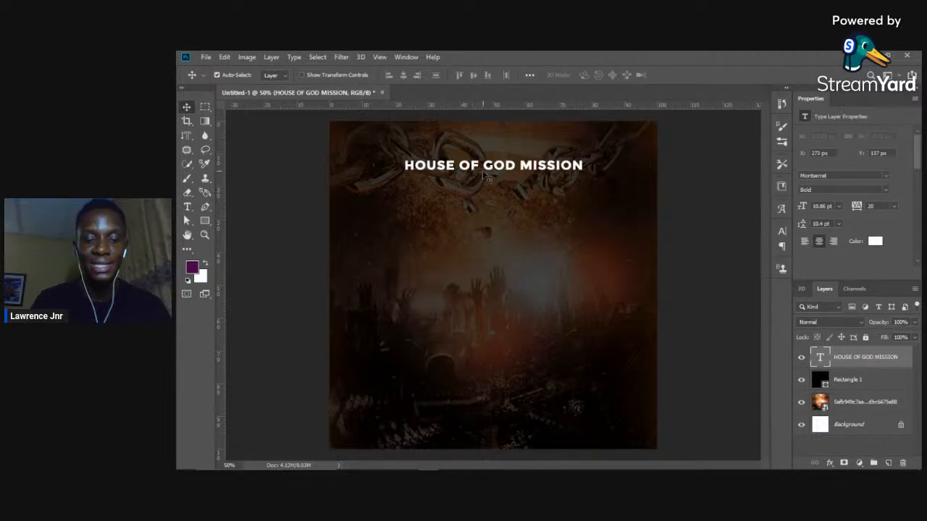
Step: Scale the HOUSE OF GOD MISSION text down to about 80% and center it horizontally on the flyer
key(ctrl+t)
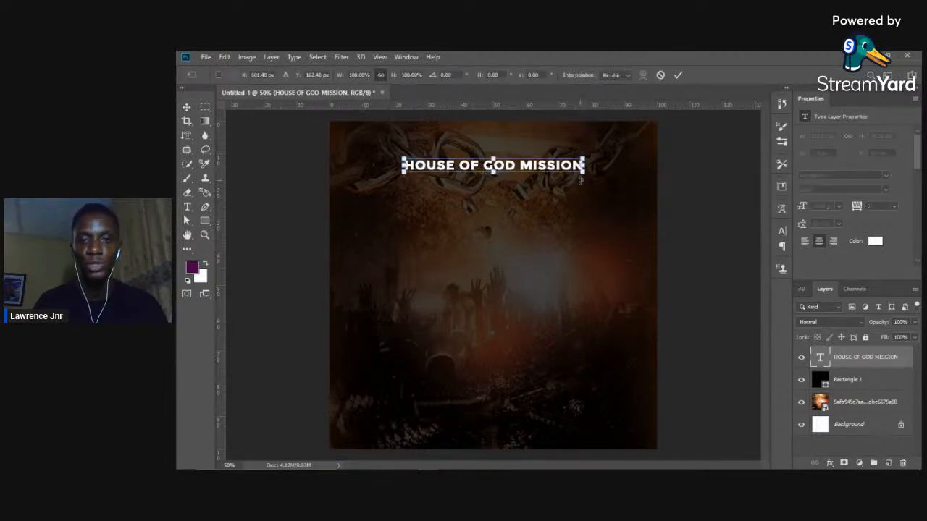
drag(583, 174, 550, 179)
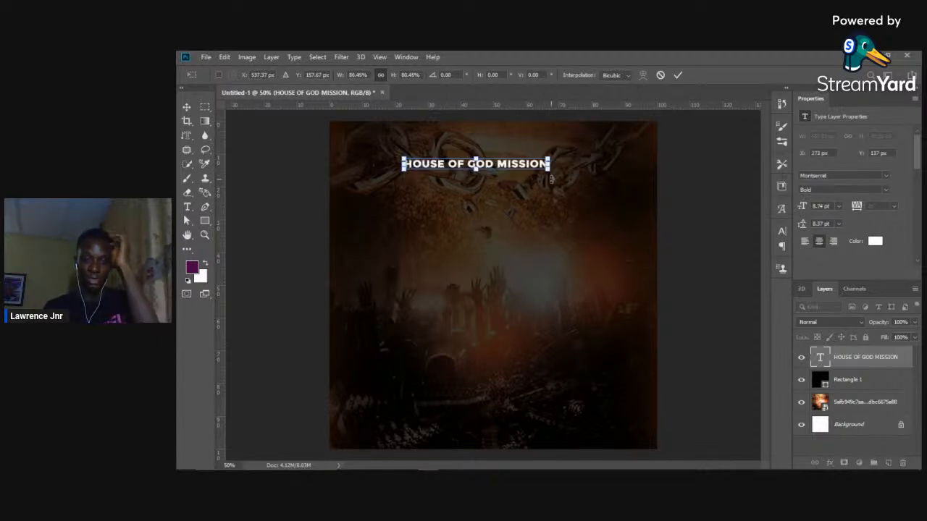
key(Return)
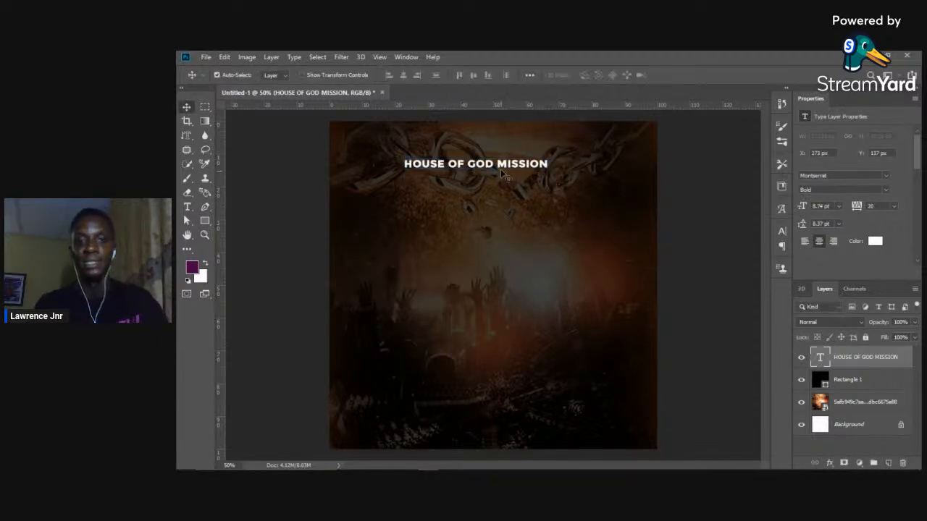
drag(506, 169, 518, 168)
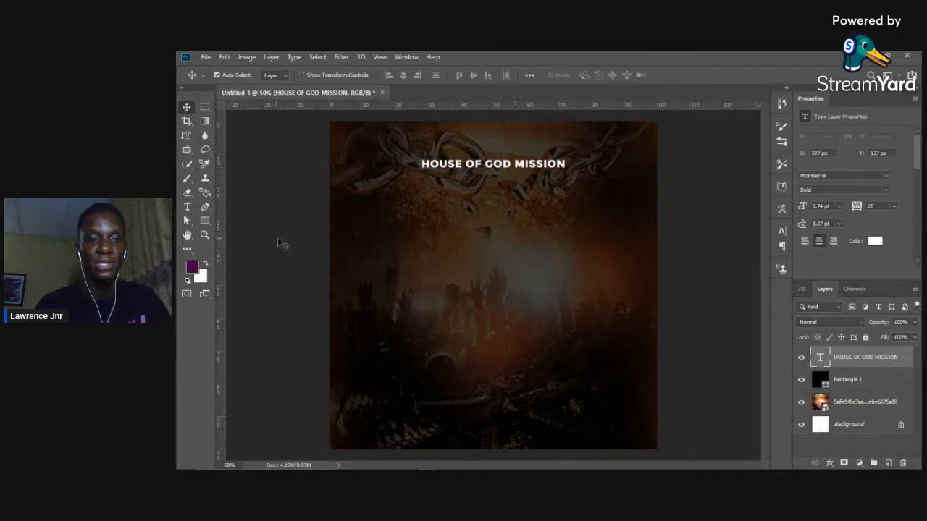
click(233, 242)
Step: Add a new text line reading PRESENTS: just below the HOUSE OF GOD MISSION heading
click(187, 208)
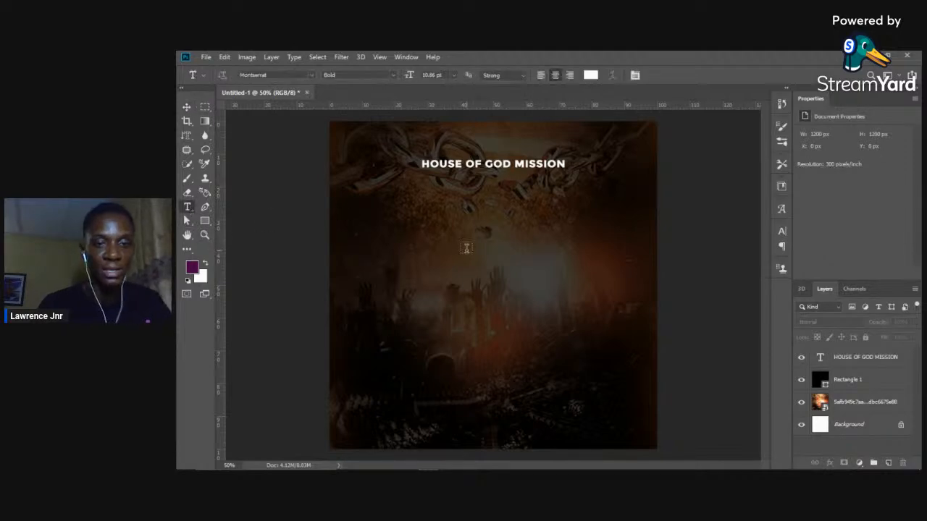
drag(420, 177, 513, 253)
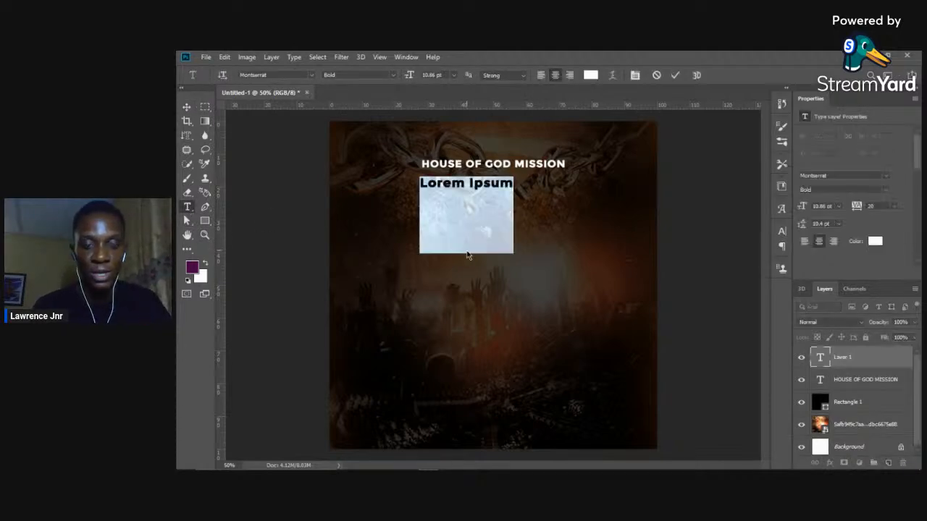
text(PRESENTS)
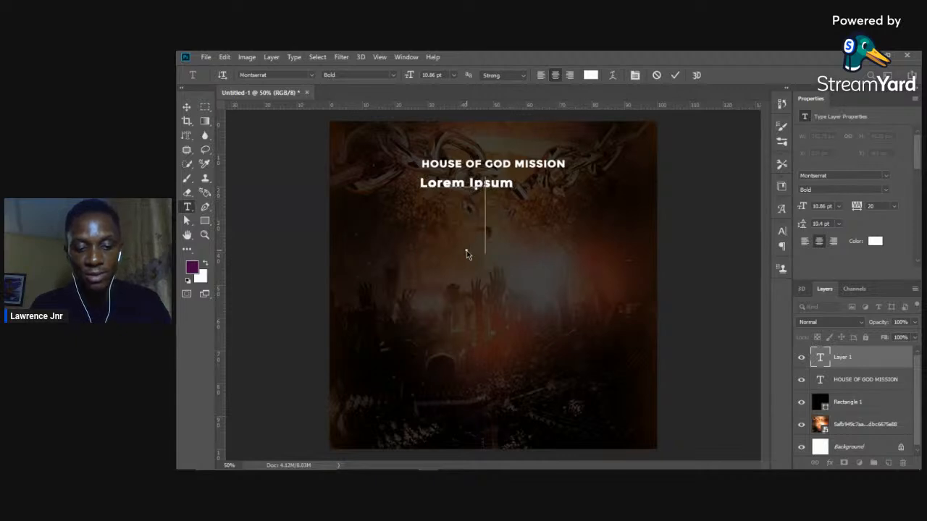
text(:)
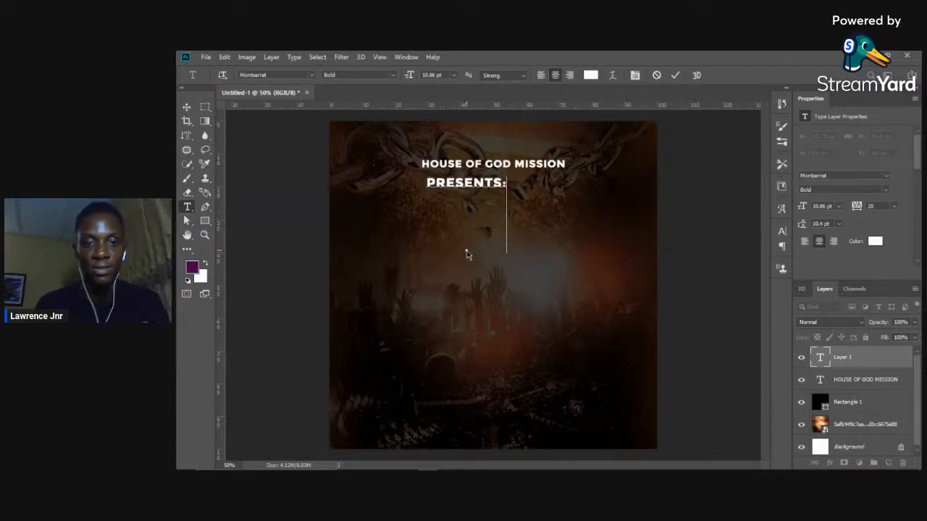
click(186, 107)
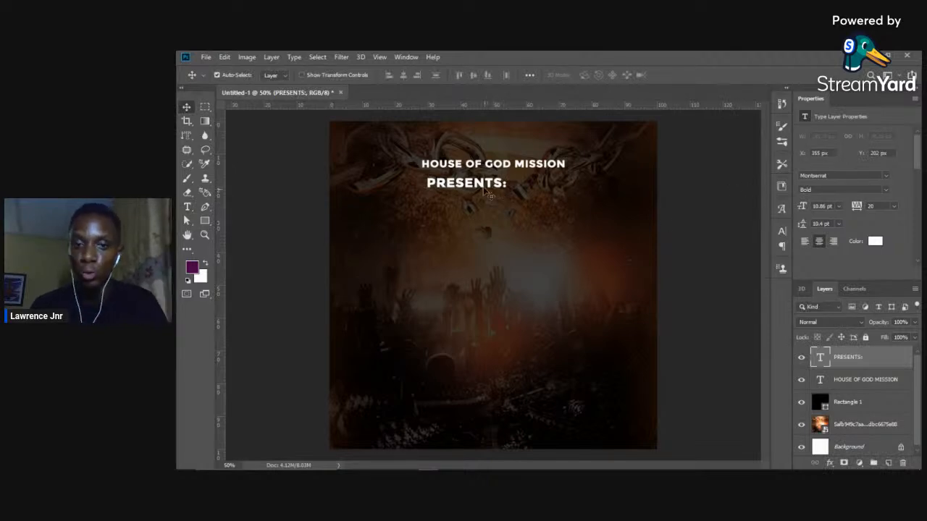
Step: Shrink the PRESENTS: text to about 5.57 pt centered below the heading, and set its font style to Regular
mouse_move(484, 186)
mouse_down()
mouse_move(512, 197)
mouse_move(493, 191)
mouse_up()
key(ctrl+t)
key(Return)
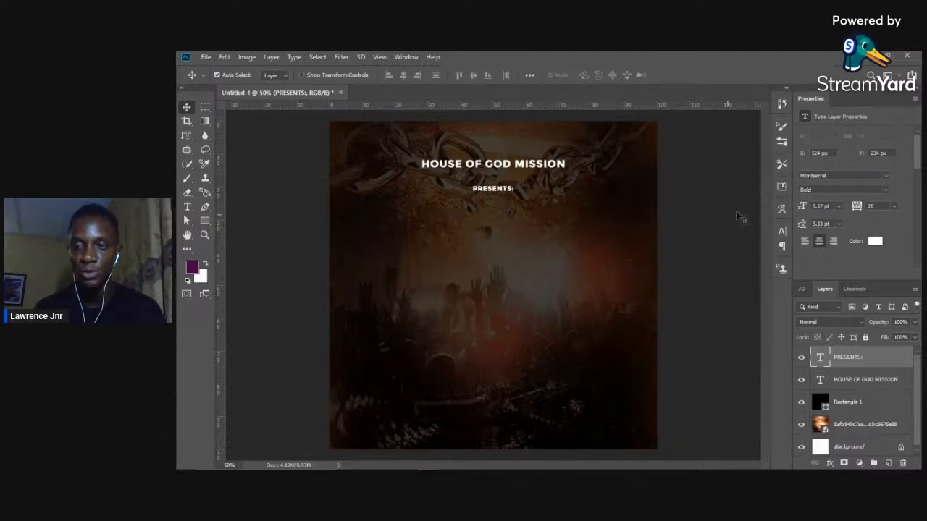
click(886, 189)
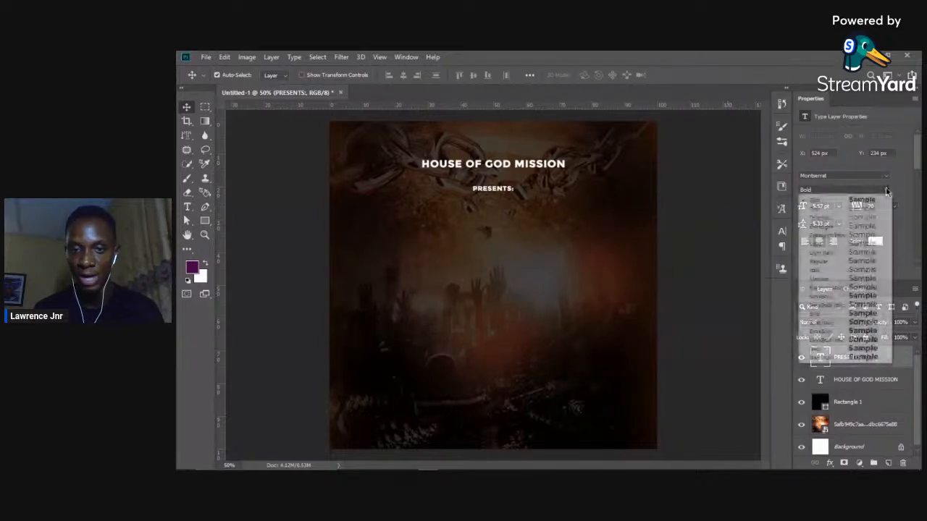
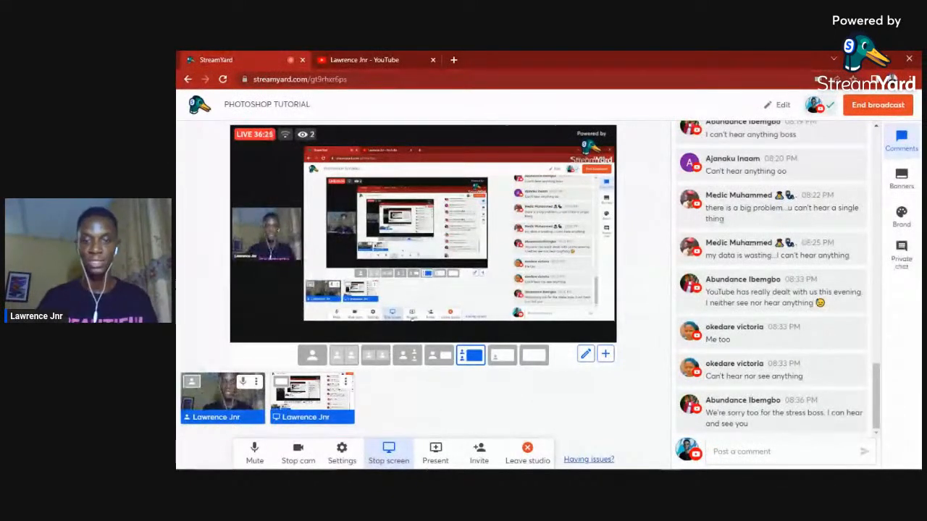
Step: Return to Photoshop, dismissing the Windows license notice, and nudge the PRESENTS: text slightly up toward the heading
mouse_move(630, 463)
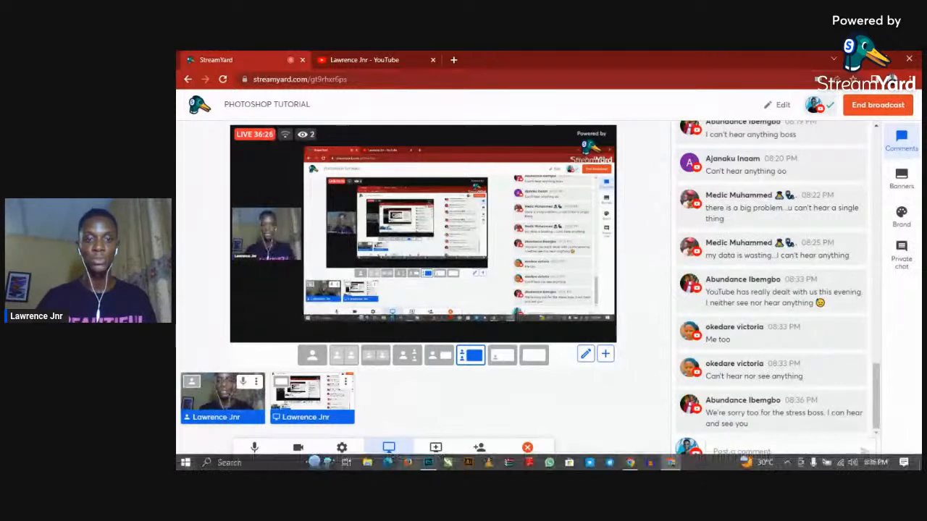
click(429, 462)
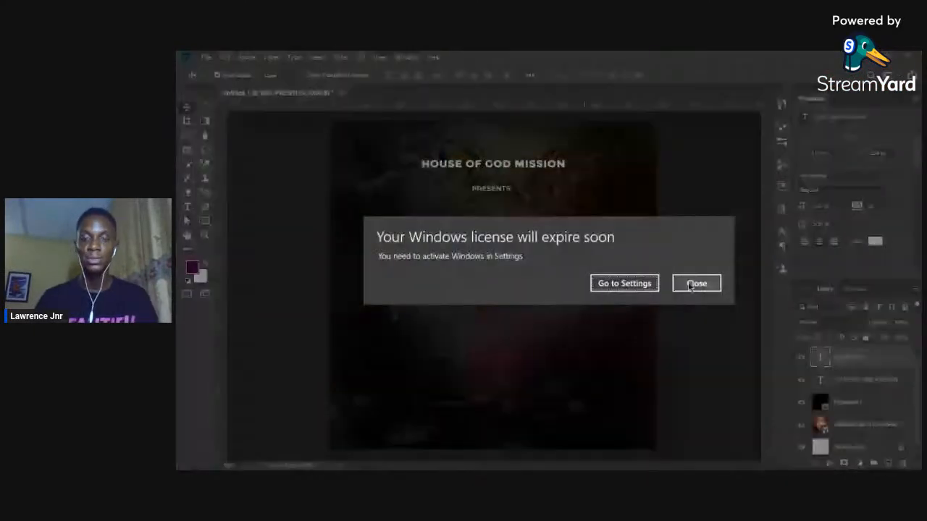
click(696, 284)
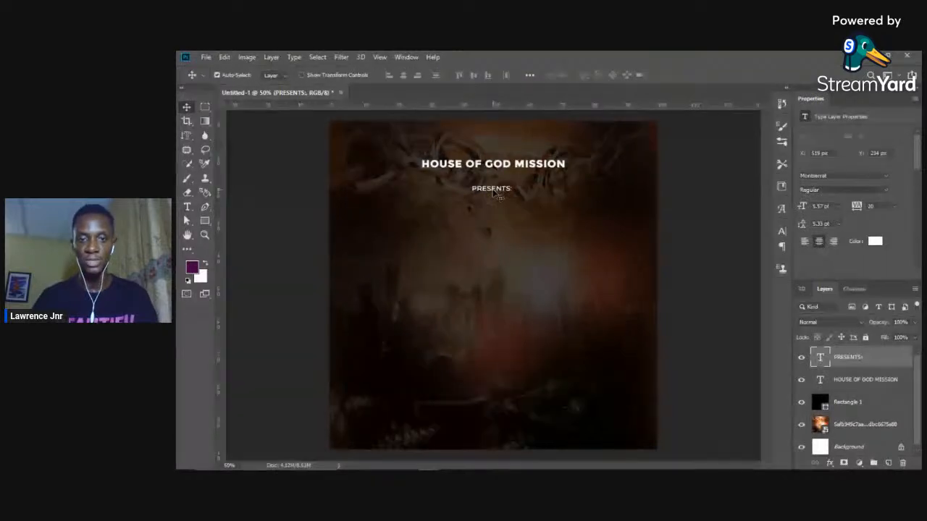
key(shift+Up)
key(shift+Up)
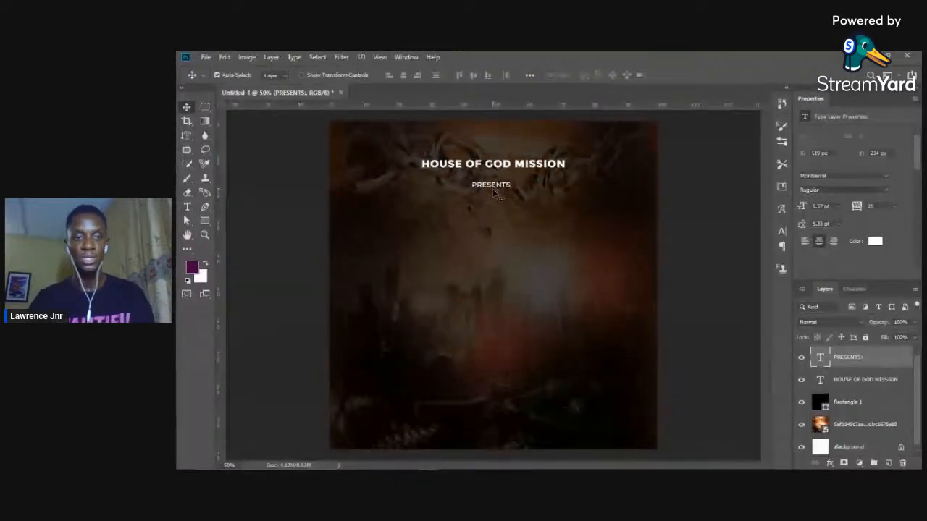
Step: Add a new text line reading 3 NIGHT OF POWER and place it centered below PRESENTS:
click(294, 241)
key(t)
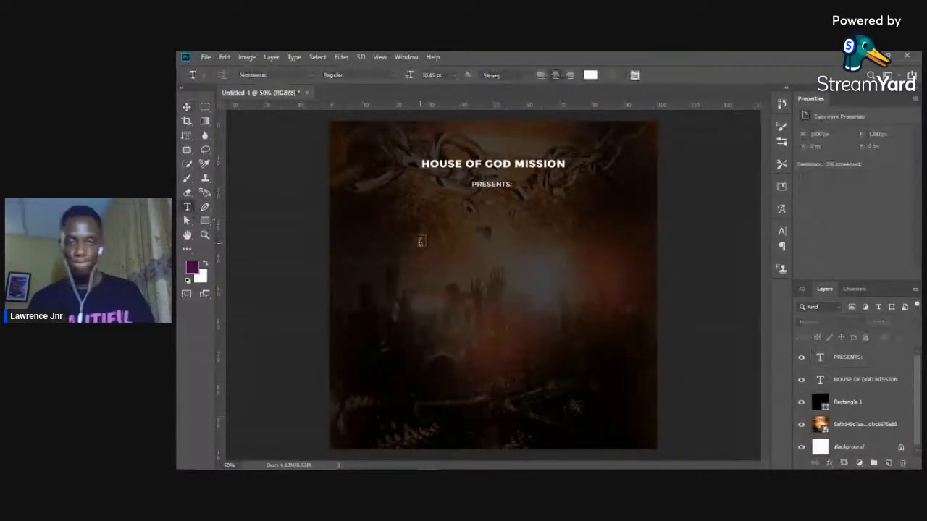
click(424, 246)
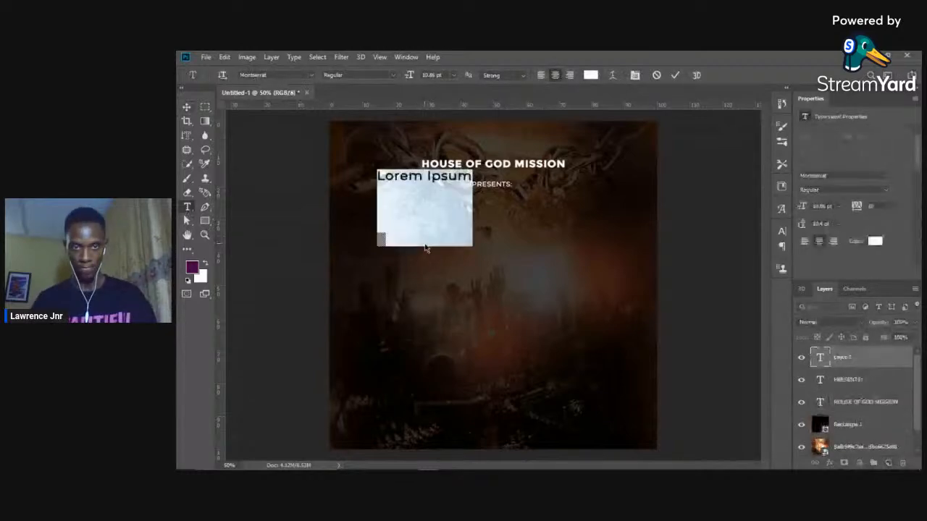
drag(428, 191, 428, 236)
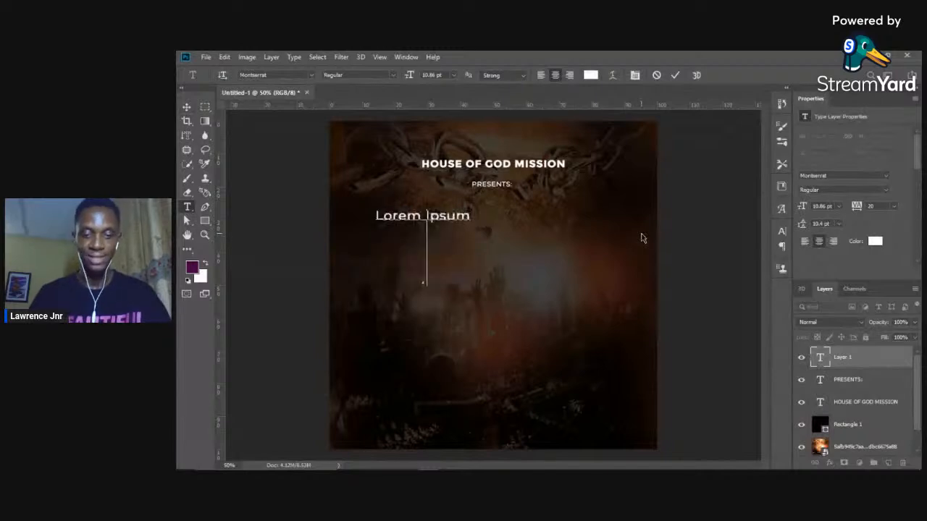
text(3 NI)
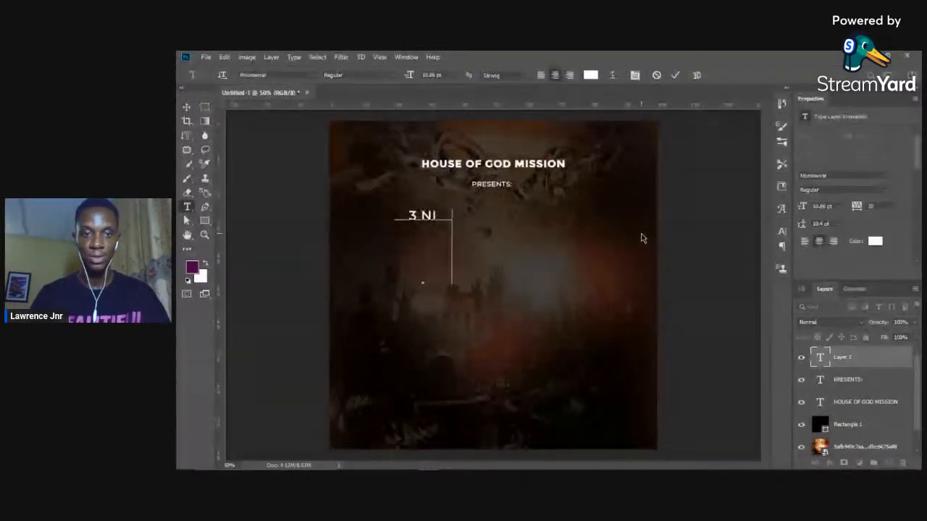
text(GTH)
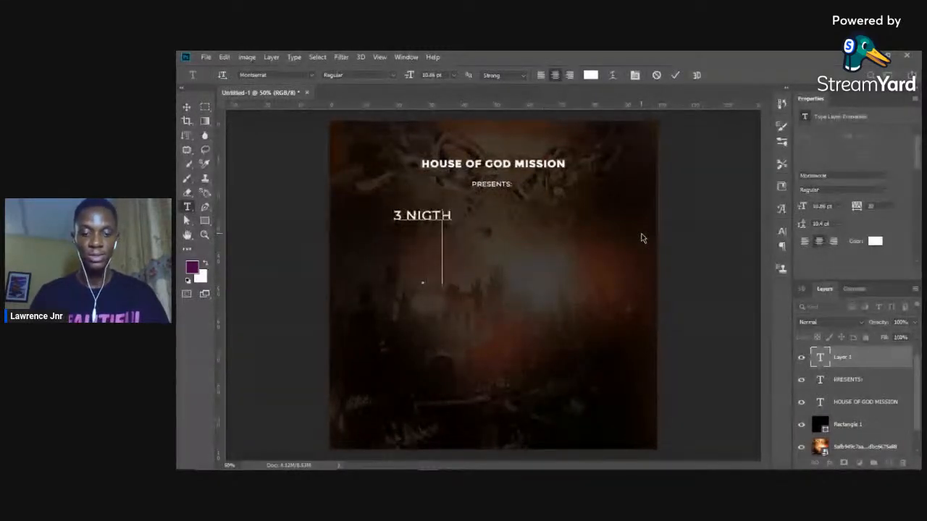
key(BackSpace)
key(BackSpace)
key(BackSpace)
text(GHT)
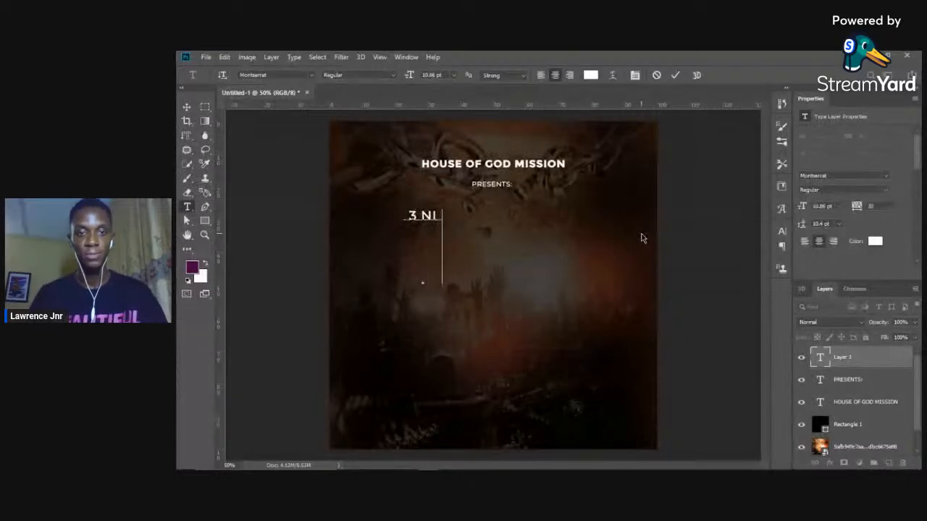
text( OF POWER)
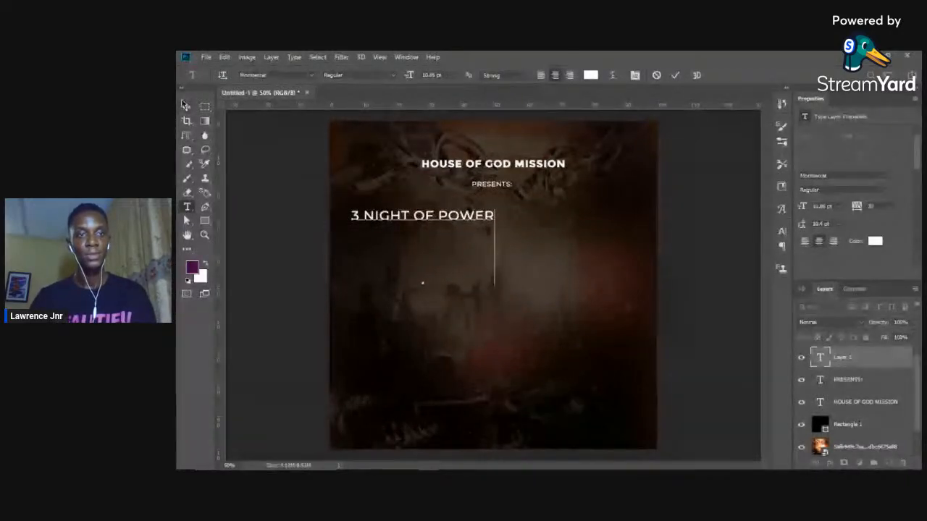
click(186, 107)
drag(440, 227, 504, 221)
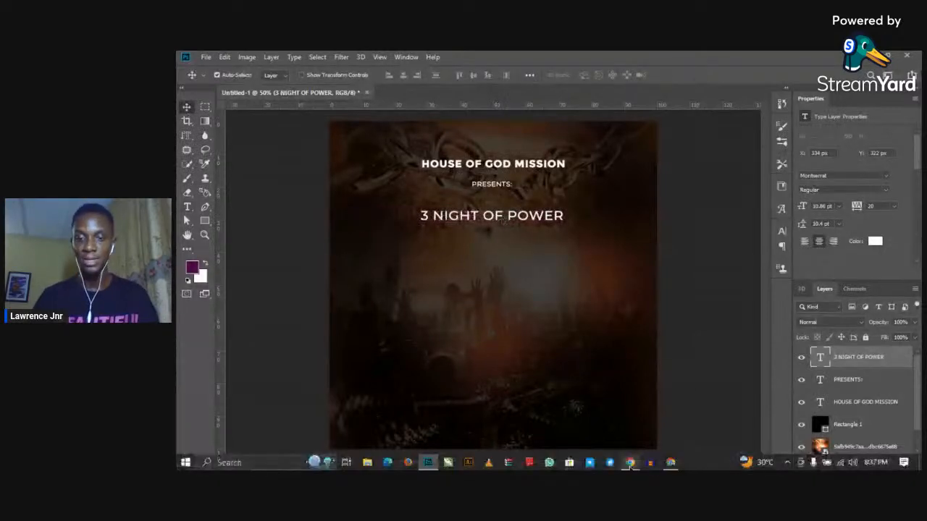
Step: Check the viewer comments in the StreamYard browser studio and return to Photoshop
click(673, 466)
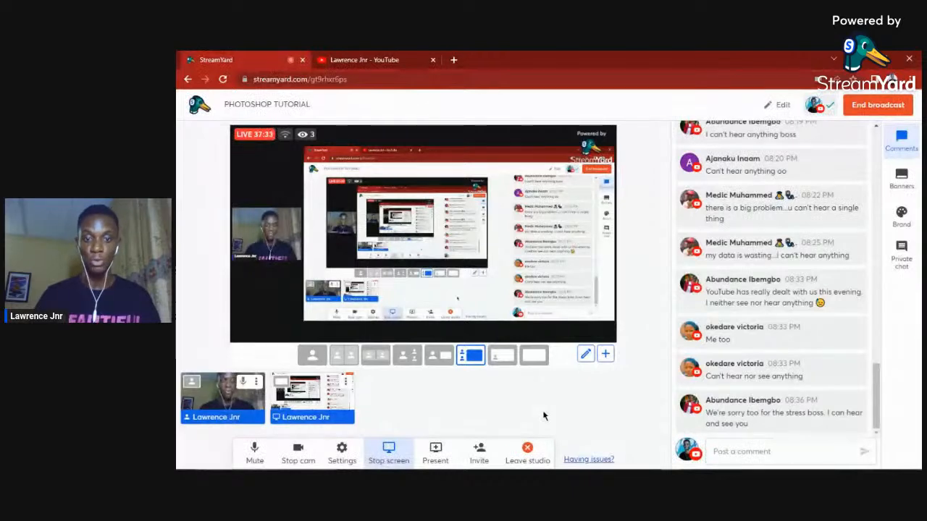
mouse_move(499, 469)
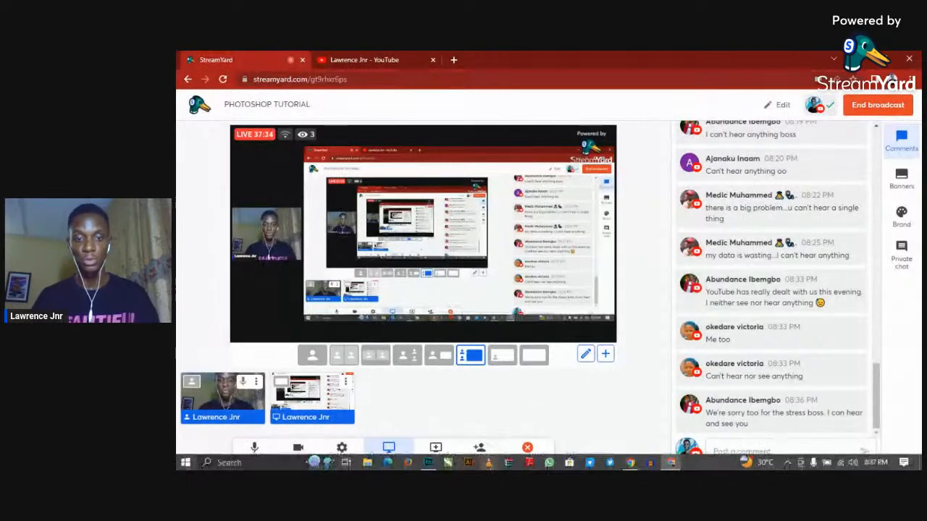
click(428, 463)
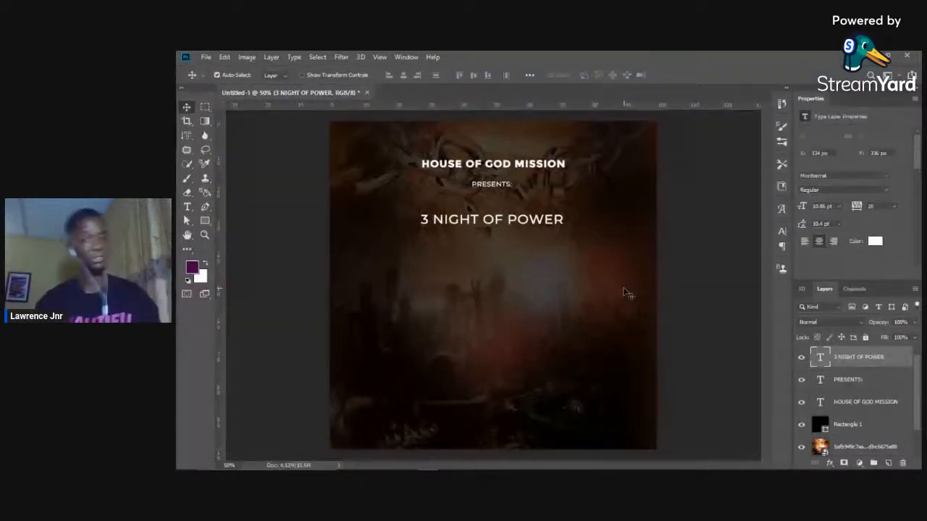
Step: Change the text color of the PRESENTS: line to orange, #ffb400
click(501, 184)
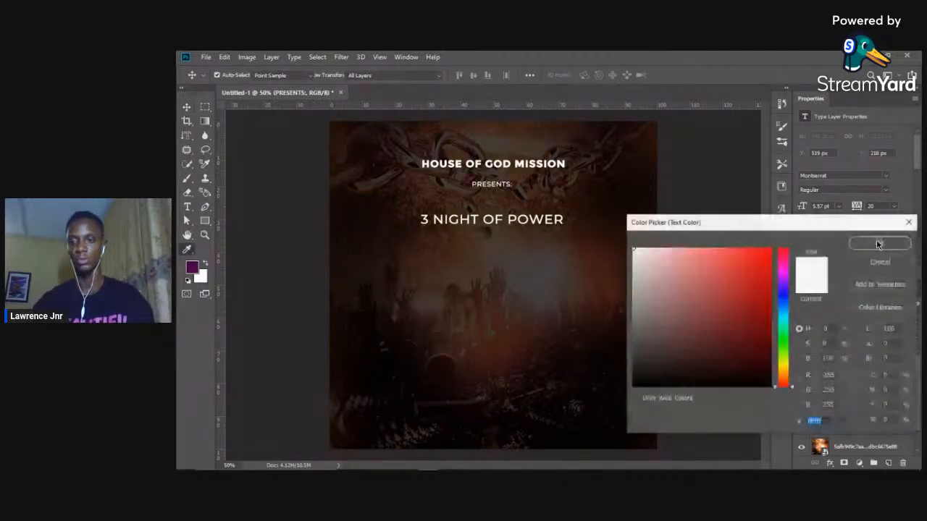
click(875, 241)
click(878, 245)
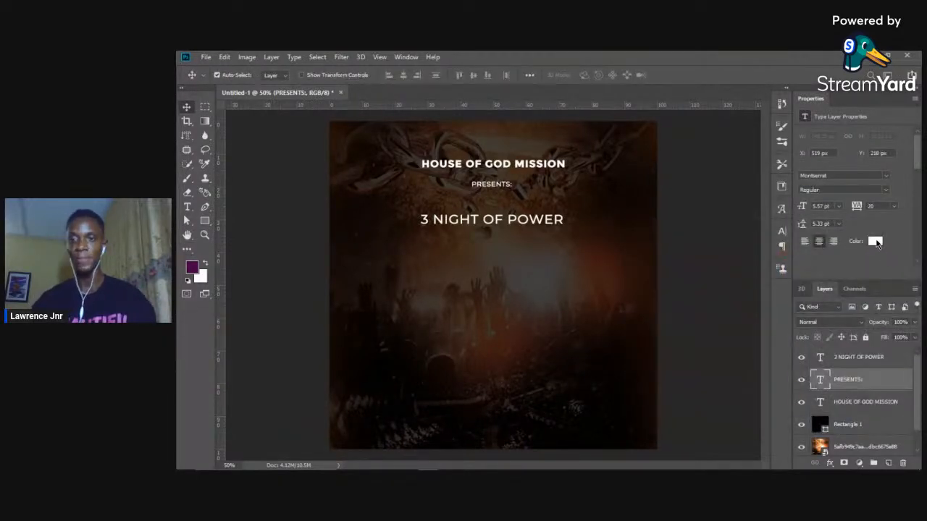
click(875, 243)
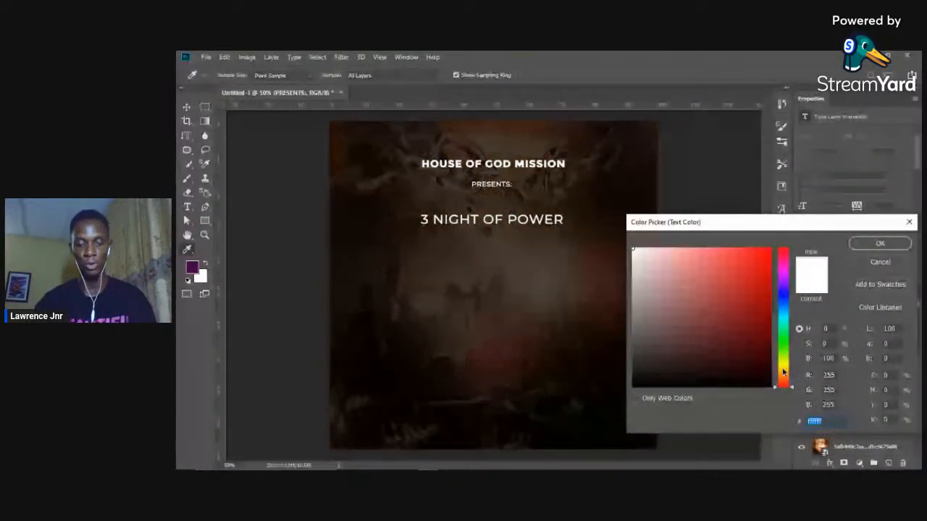
click(783, 369)
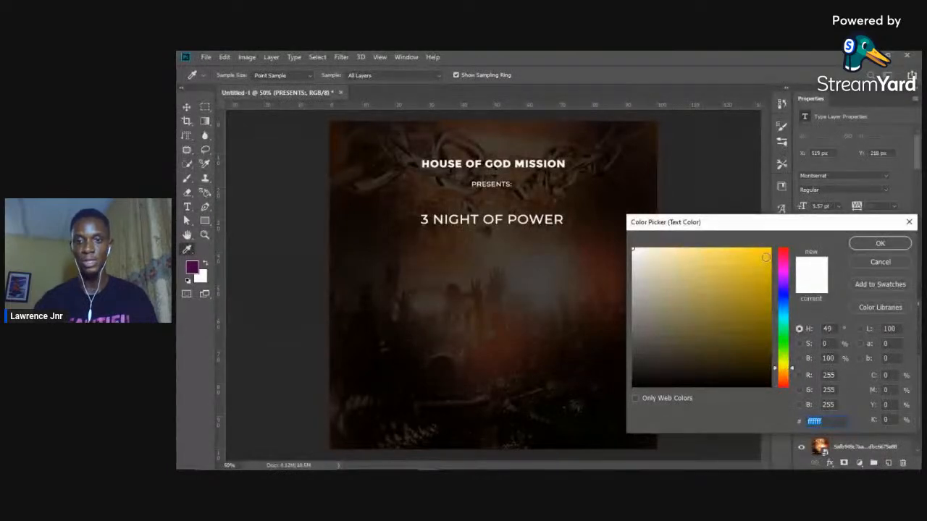
click(769, 249)
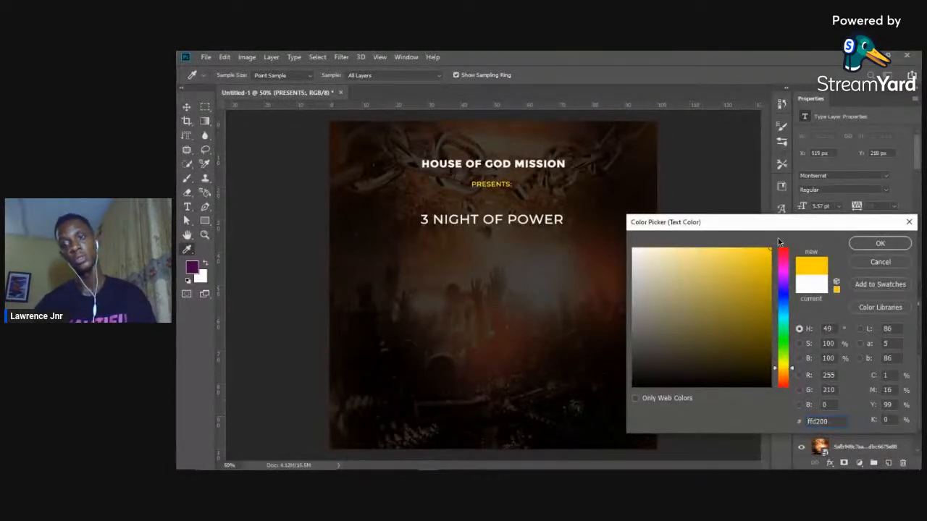
click(785, 373)
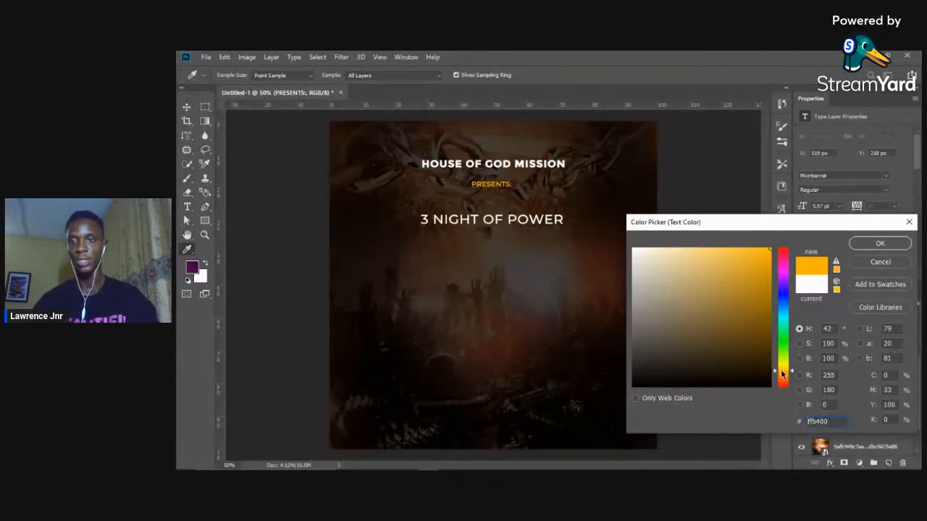
click(879, 244)
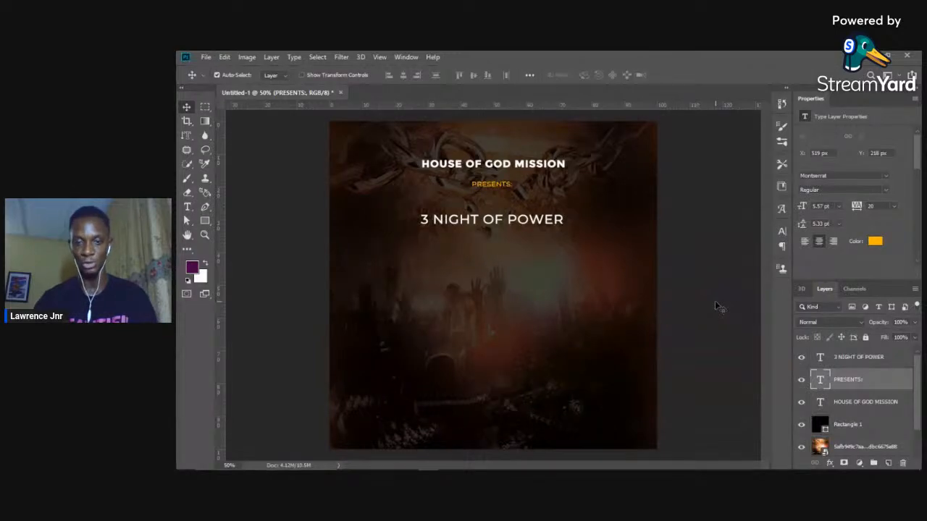
Step: Look at the StreamYard broadcast page again for new comments and switch back to Photoshop
mouse_move(538, 468)
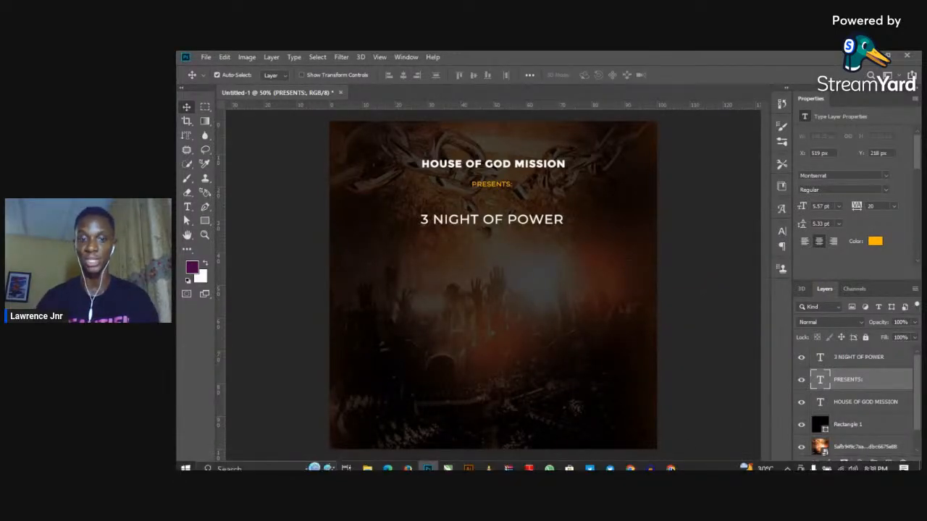
click(671, 467)
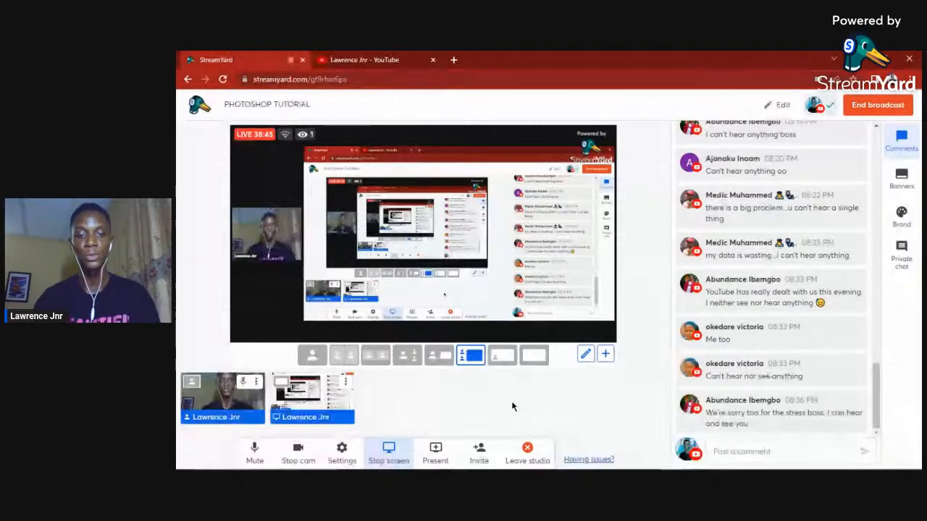
key(alt+Tab)
Step: Set the 3 NIGHT OF POWER text to the Medium font style and enlarge it to about 13.91 pt
click(887, 190)
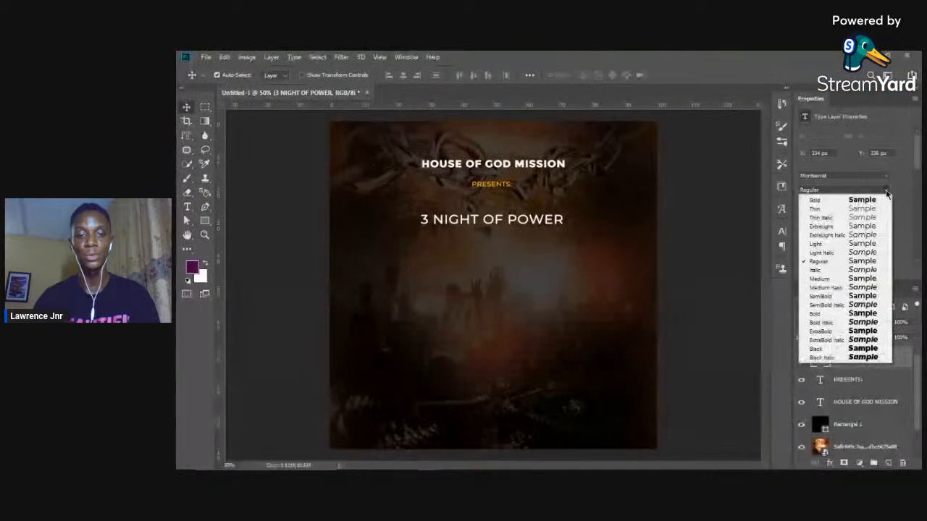
click(823, 284)
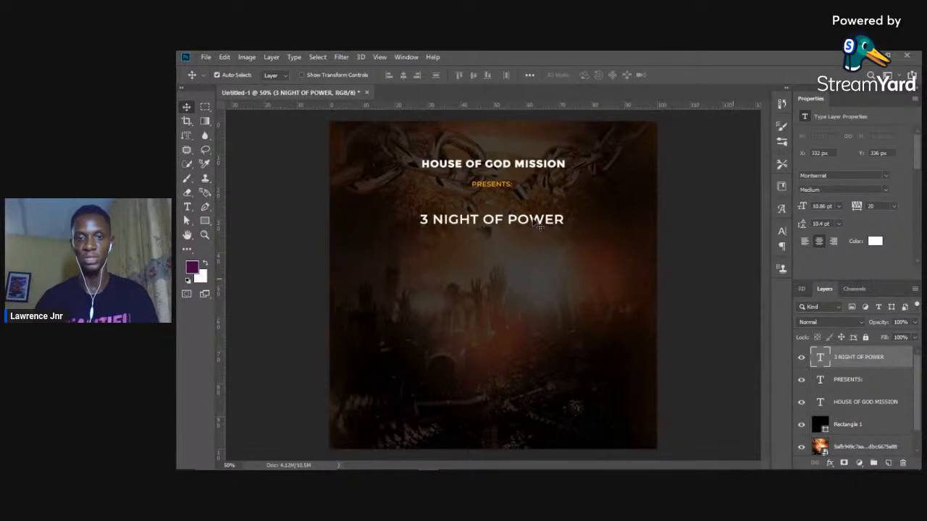
key(ctrl+t)
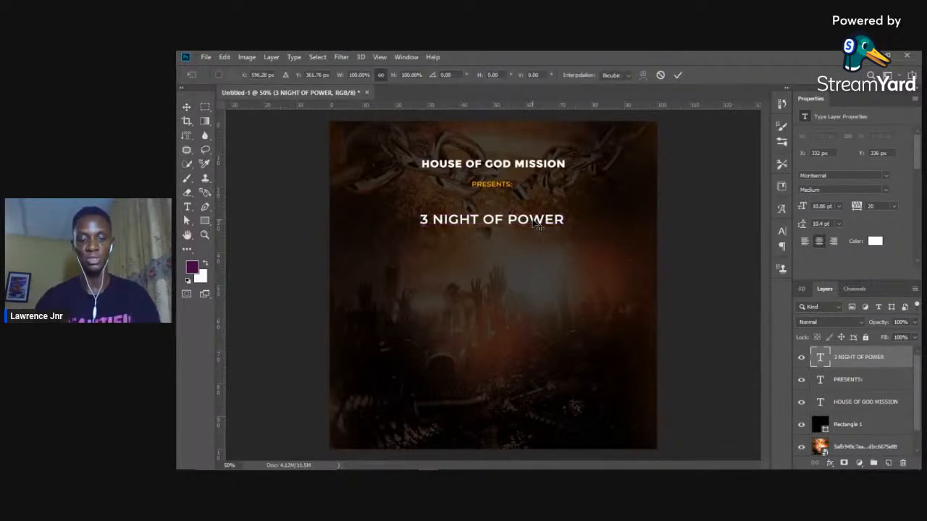
drag(491, 228, 491, 233)
key(Return)
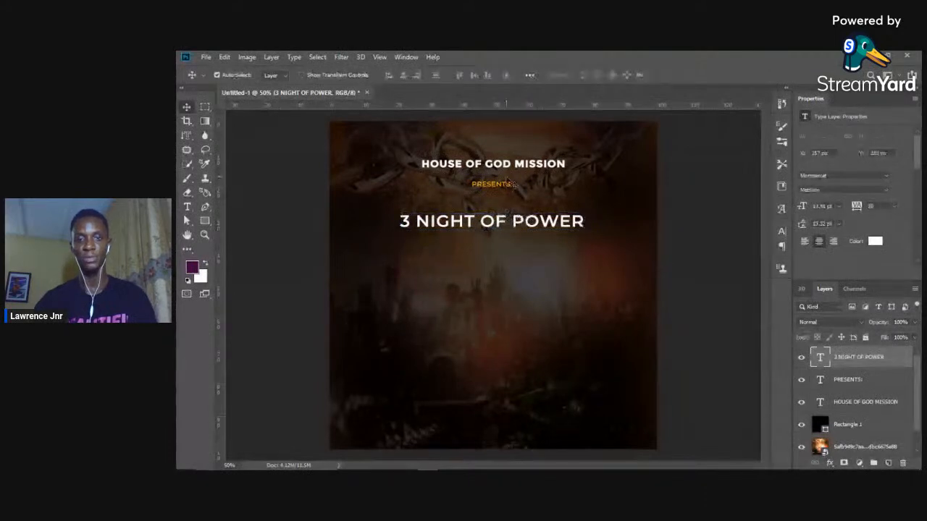
Step: Reduce the HOUSE OF GOD MISSION heading to about 7.04 pt and align its center with the text lines below
click(509, 169)
key(ctrl+t)
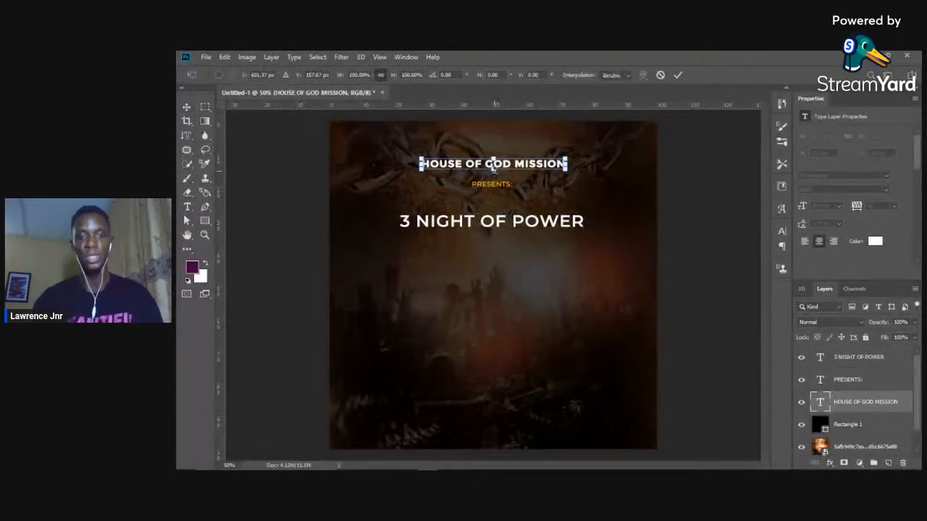
drag(495, 171, 496, 168)
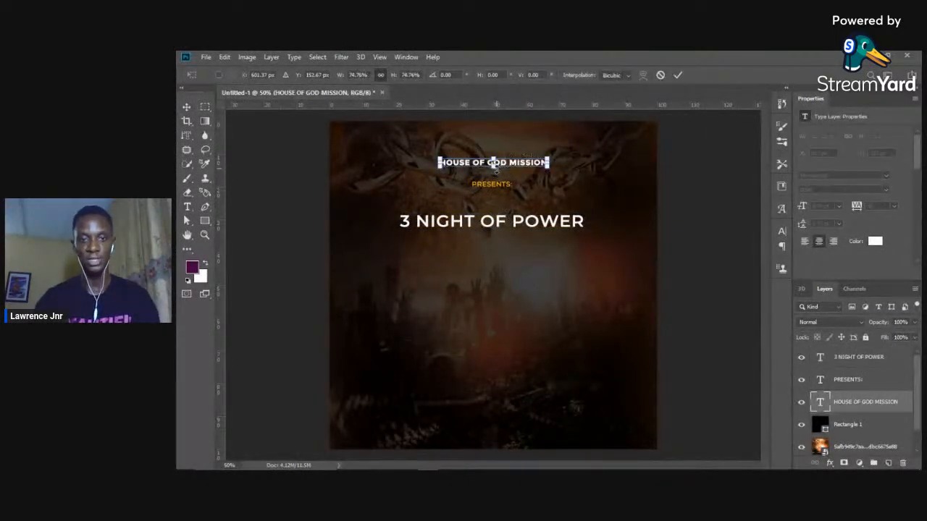
key(Return)
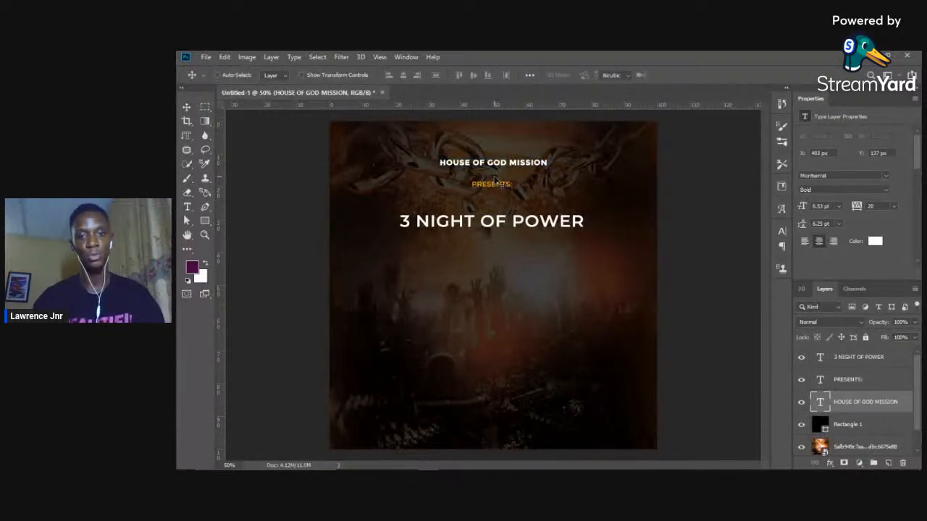
key(ctrl+t)
mouse_move(548, 169)
mouse_down()
mouse_move(570, 175)
mouse_move(560, 175)
mouse_up()
drag(558, 176, 503, 164)
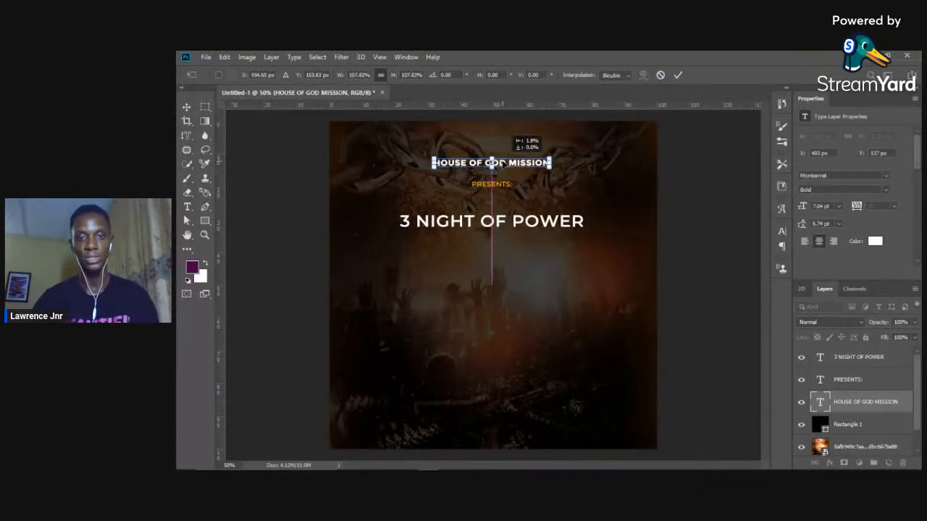
key(Return)
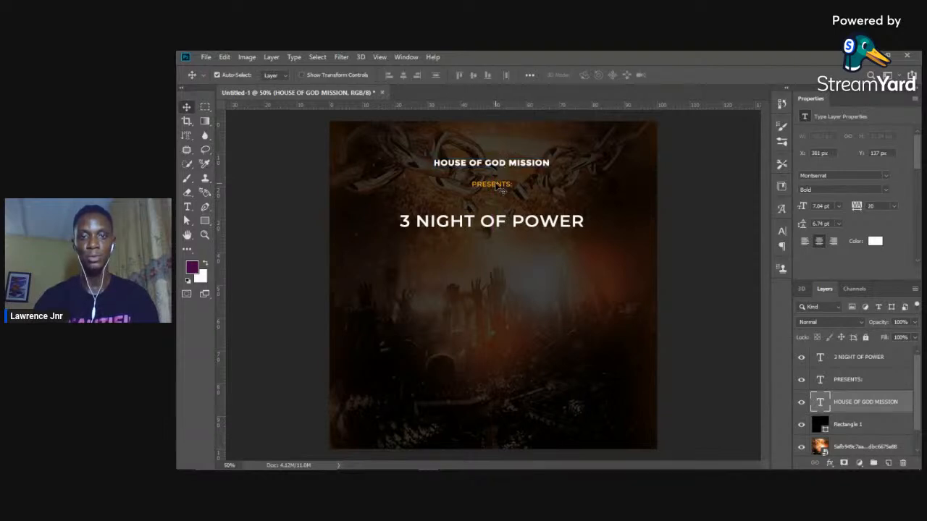
Step: Shrink the PRESENTS: text slightly and move it down, and position 3 NIGHT OF POWER just below it at about Y 317 px
click(497, 187)
key(ctrl+t)
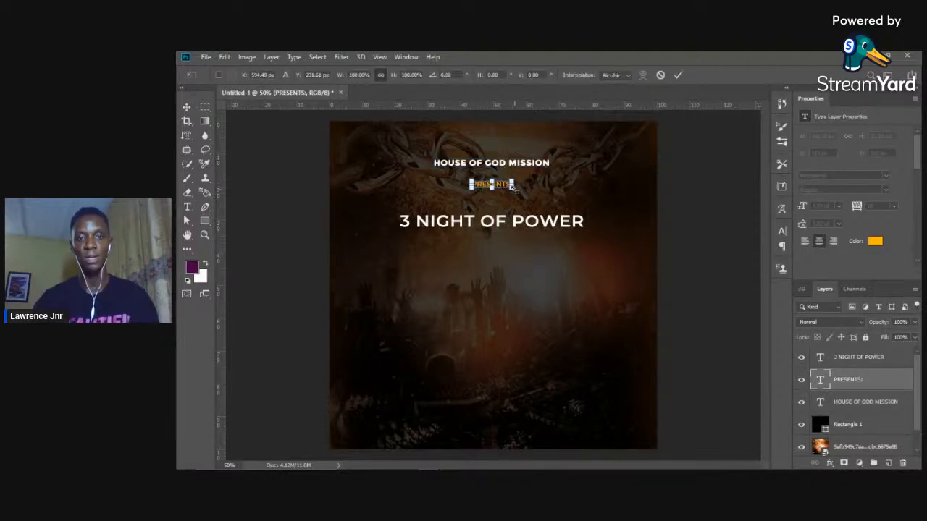
drag(512, 186, 505, 205)
key(Return)
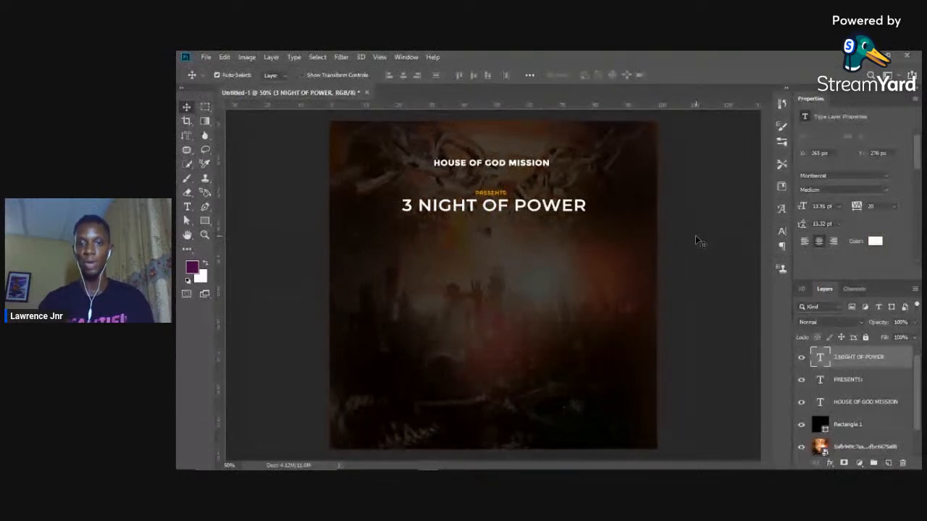
click(697, 241)
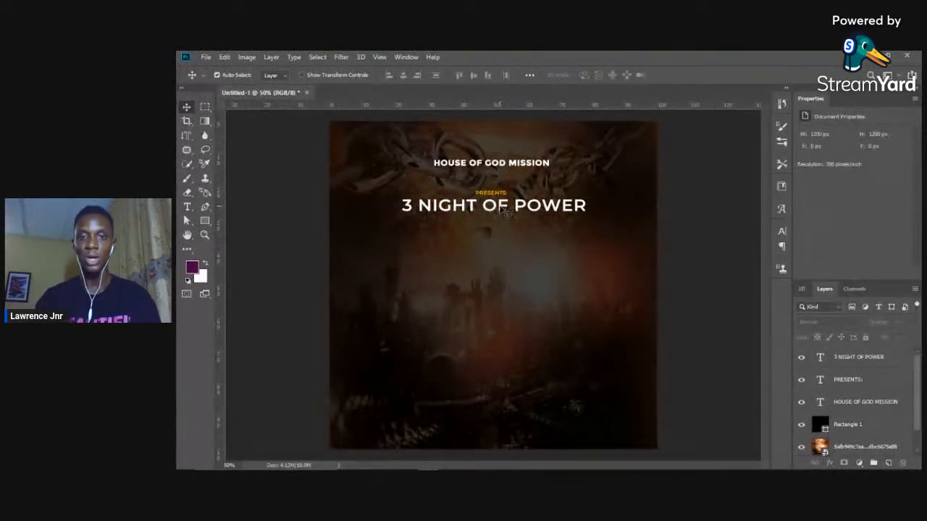
drag(507, 210, 507, 221)
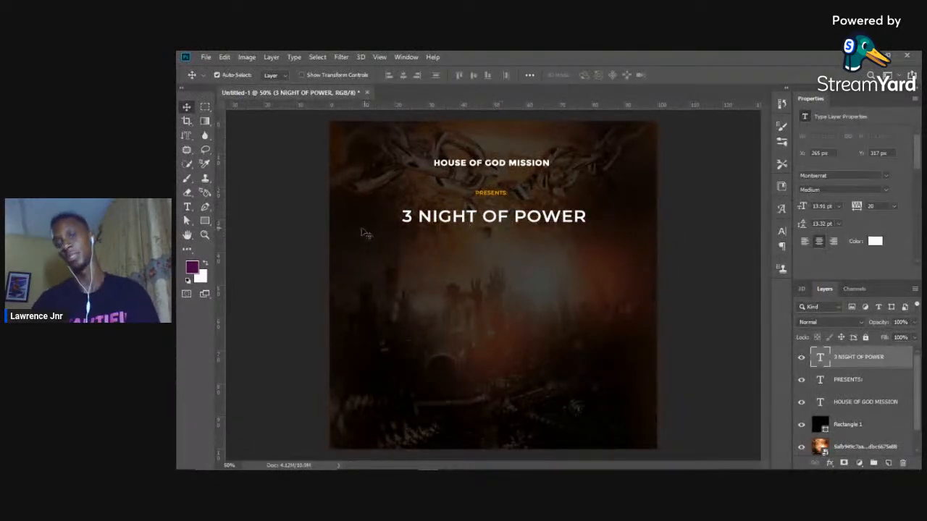
Step: Draw a rectangle about 750 x 86 px around the 3 NIGHT OF POWER text and set its fill to 0%
click(326, 241)
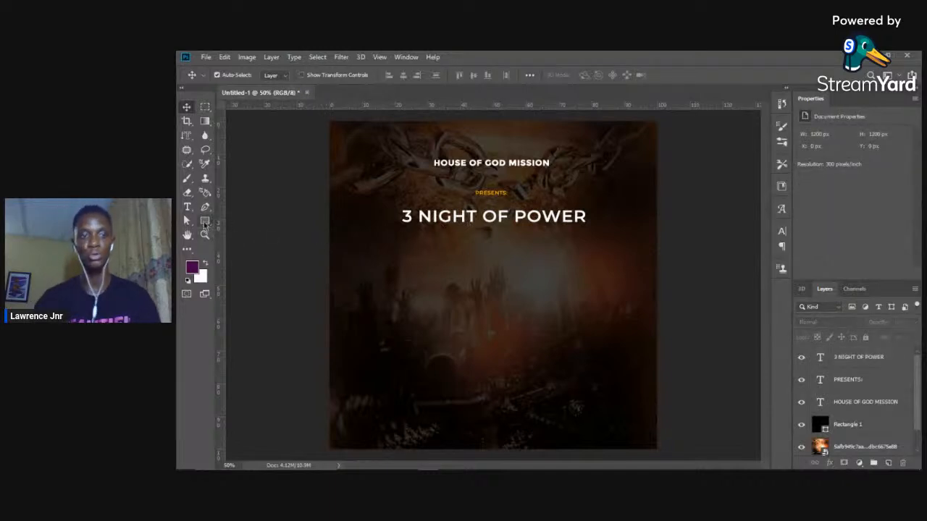
click(205, 222)
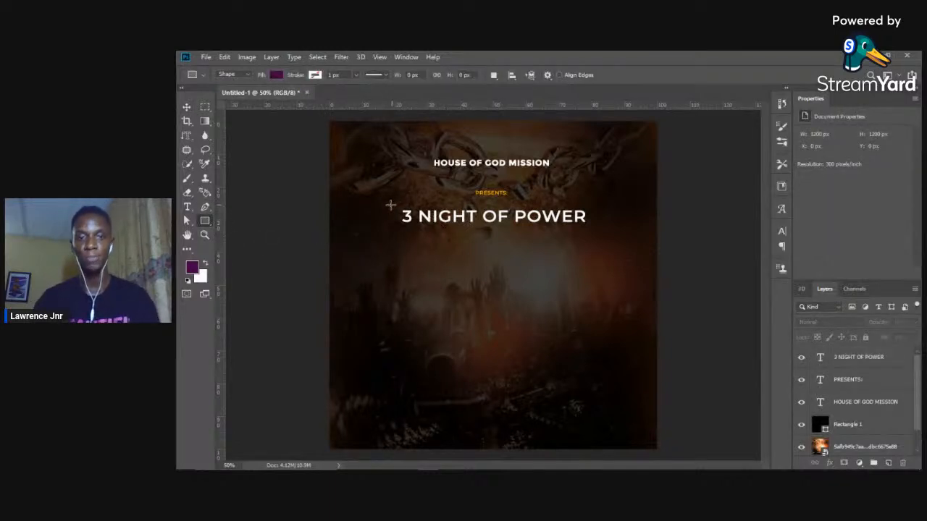
drag(390, 205, 595, 228)
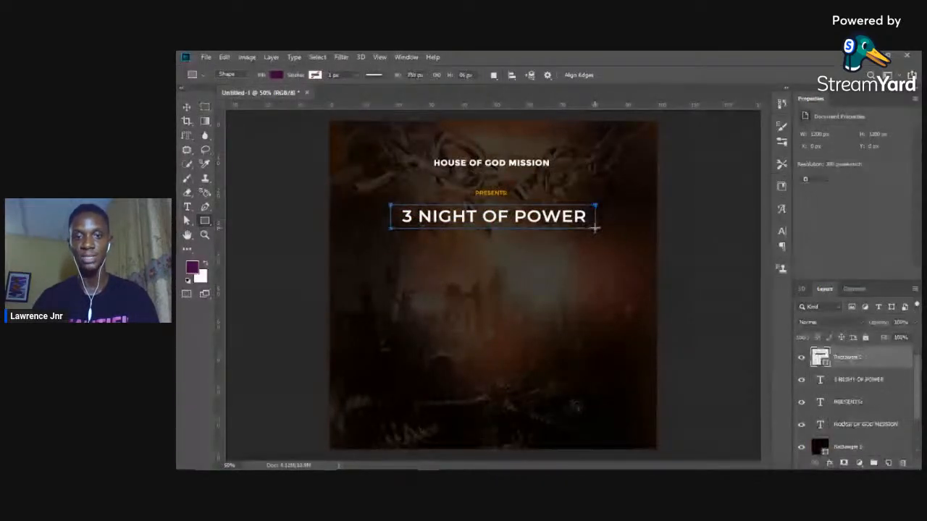
click(187, 108)
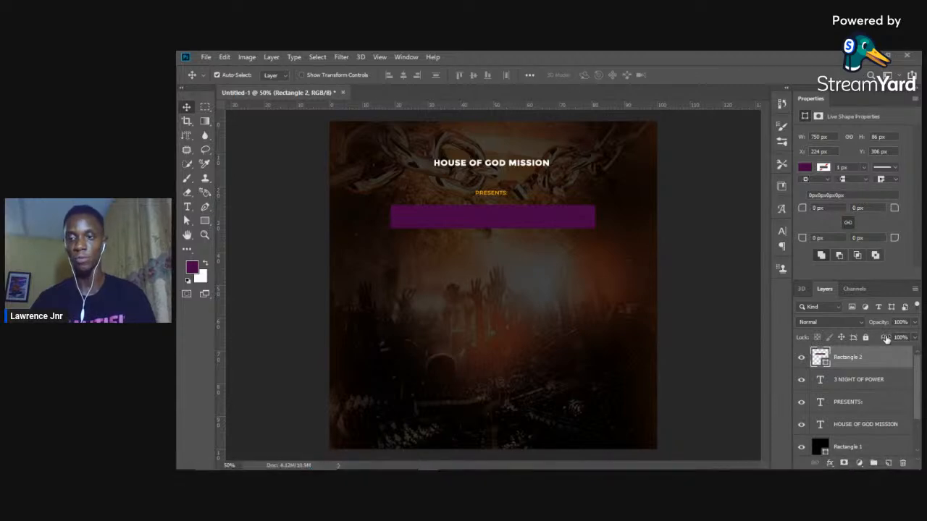
drag(884, 342, 801, 355)
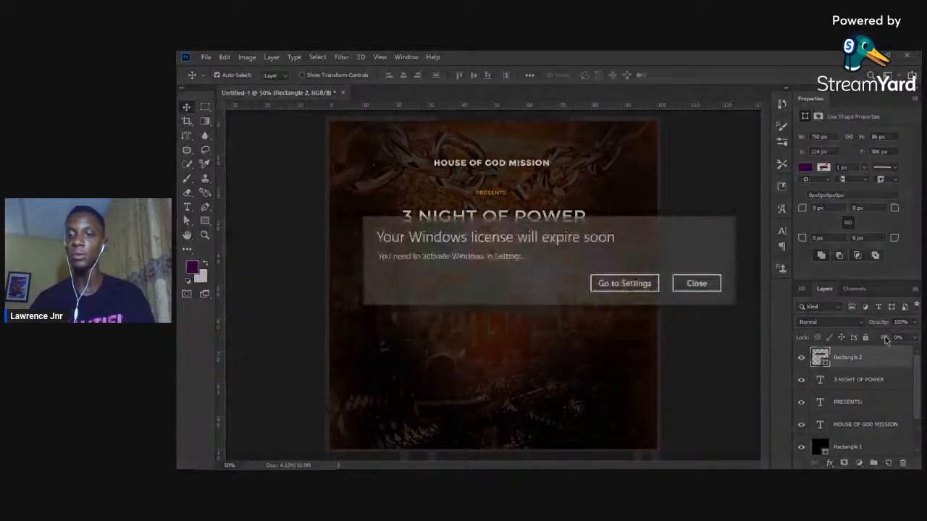
click(697, 289)
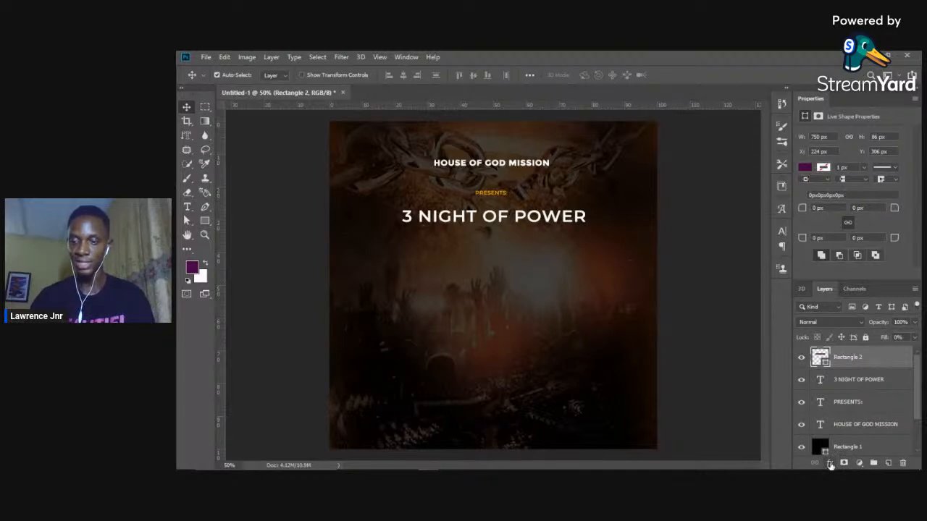
Step: Add a white outside stroke of 3 px to the unfilled rectangle around 3 NIGHT OF POWER
click(831, 464)
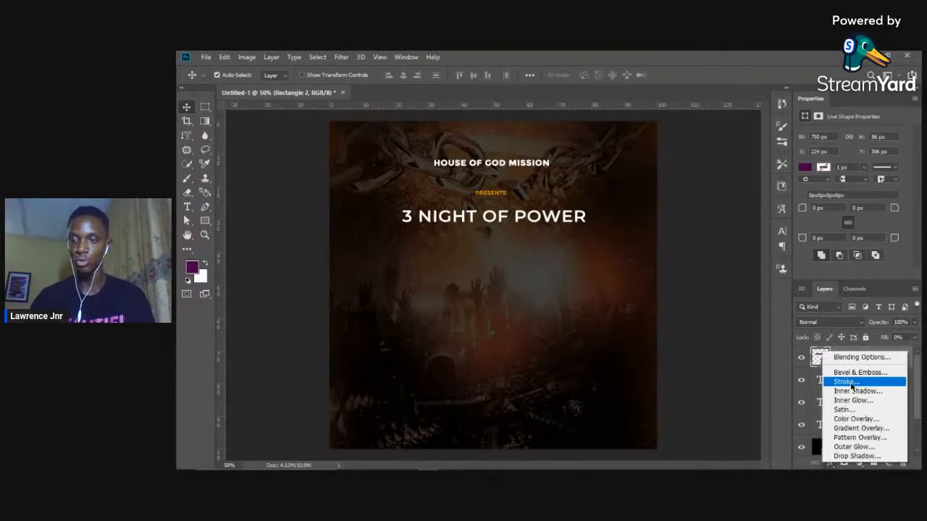
click(851, 384)
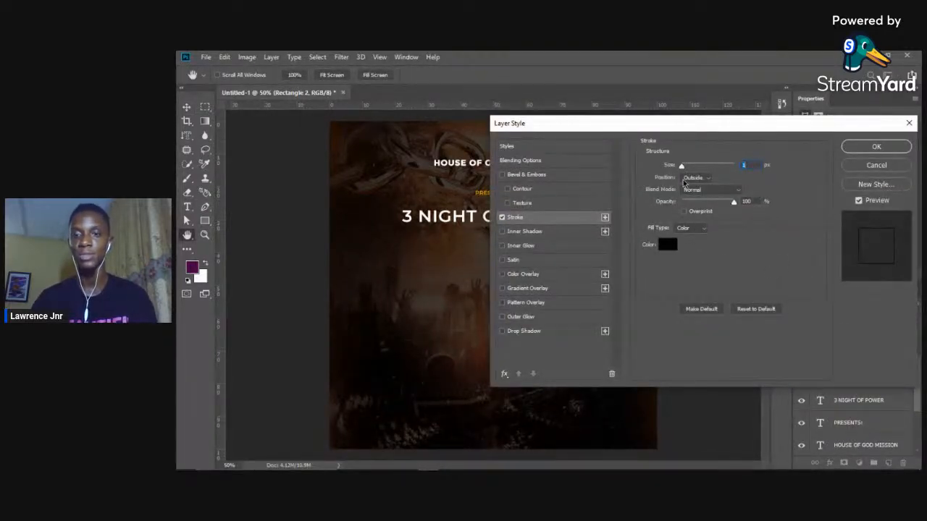
click(669, 245)
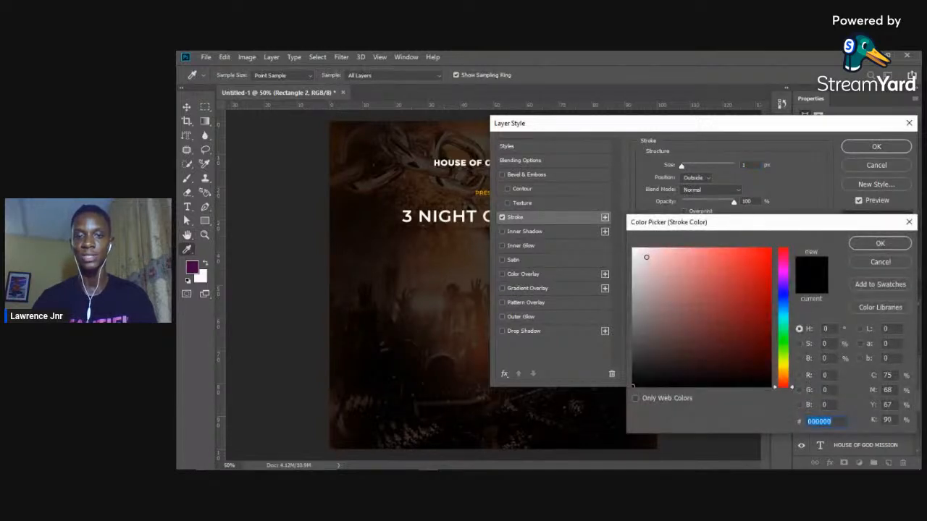
click(634, 250)
click(859, 246)
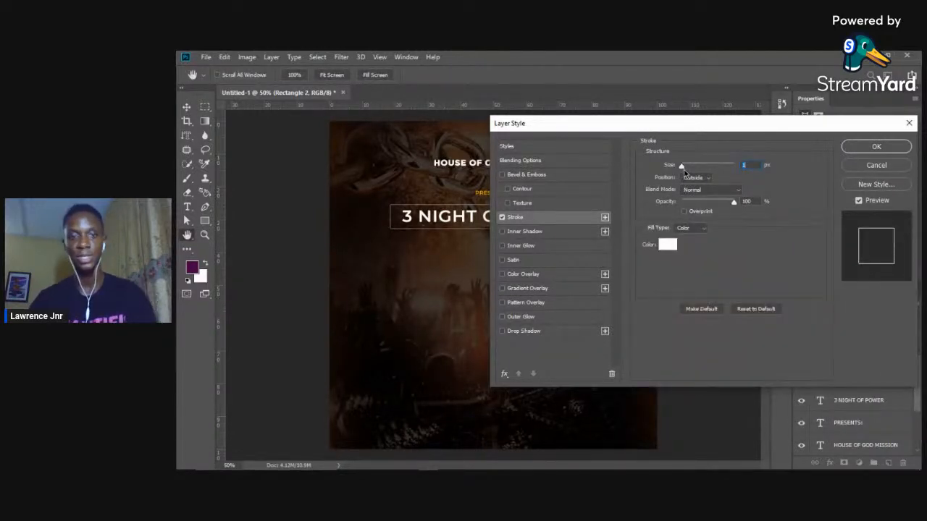
drag(681, 167, 682, 166)
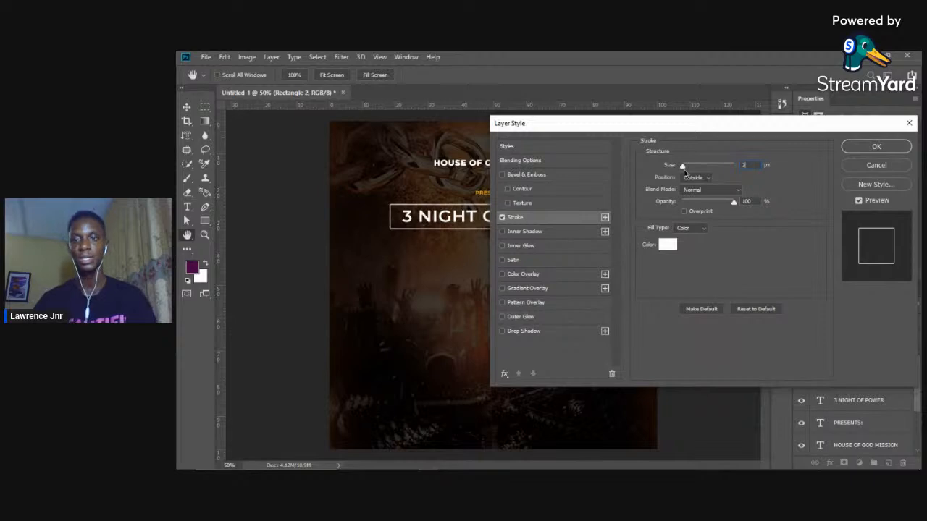
click(872, 147)
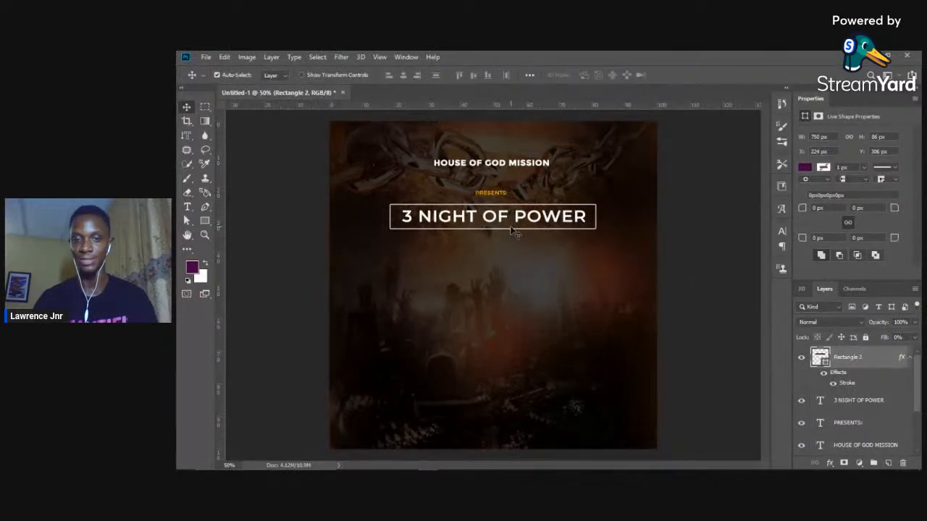
Step: Switch to the StreamYard broadcast page to look for new comments and return to Photoshop
mouse_move(509, 468)
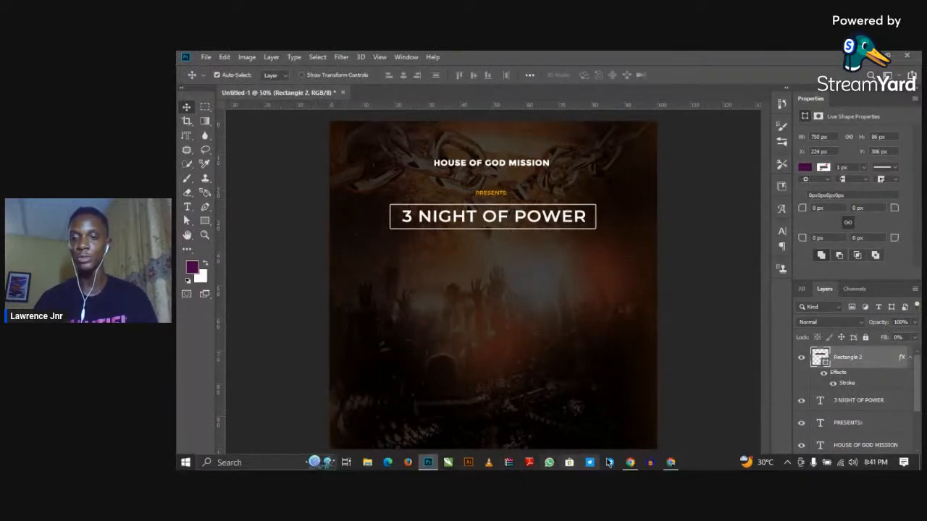
click(671, 463)
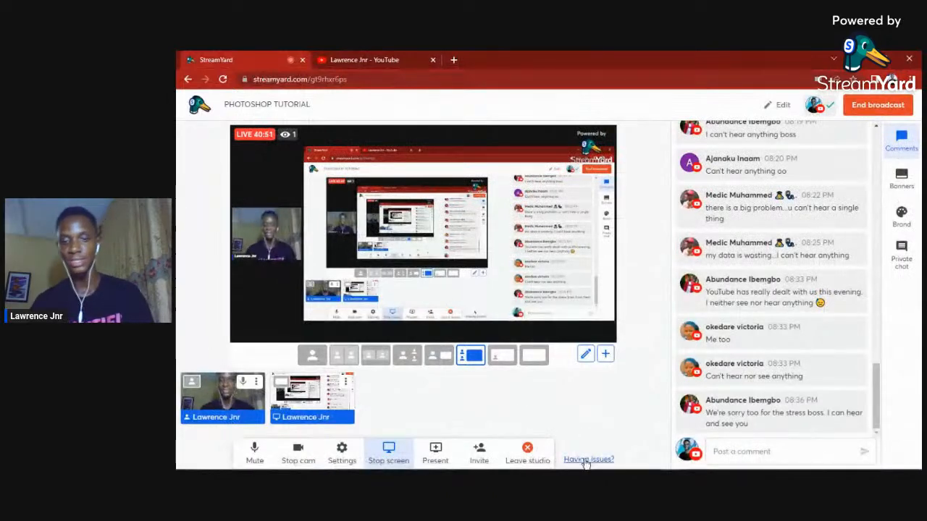
mouse_move(621, 468)
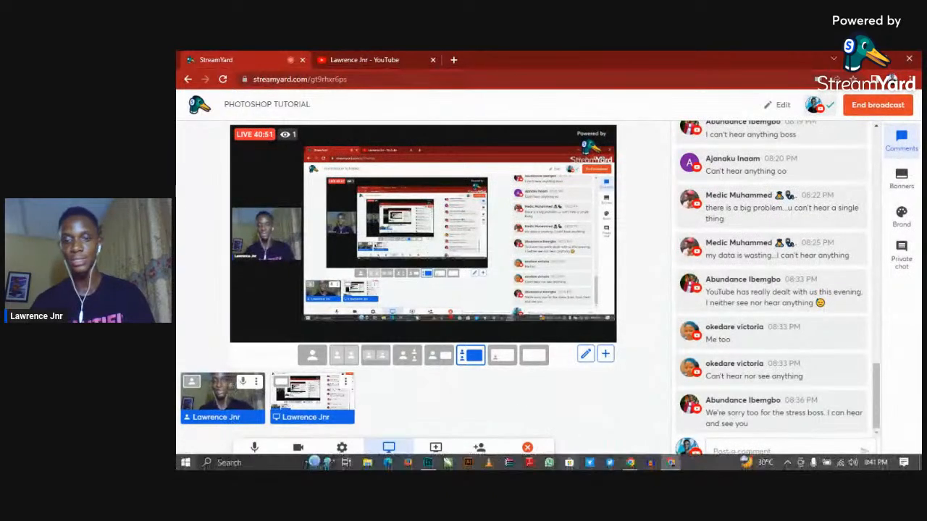
click(427, 462)
Step: Shift the outlined rectangle slightly so it is horizontally centered on the canvas around 3 NIGHT OF POWER
drag(516, 228, 516, 228)
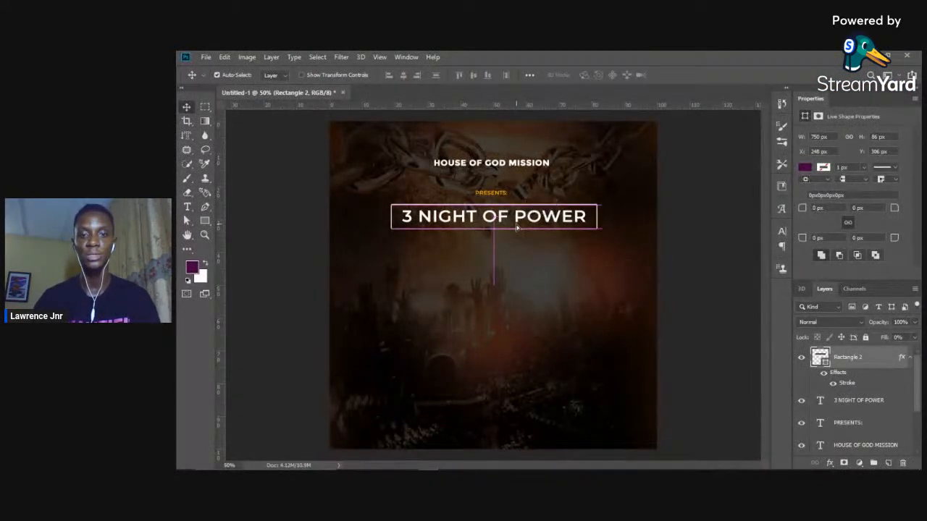
click(689, 279)
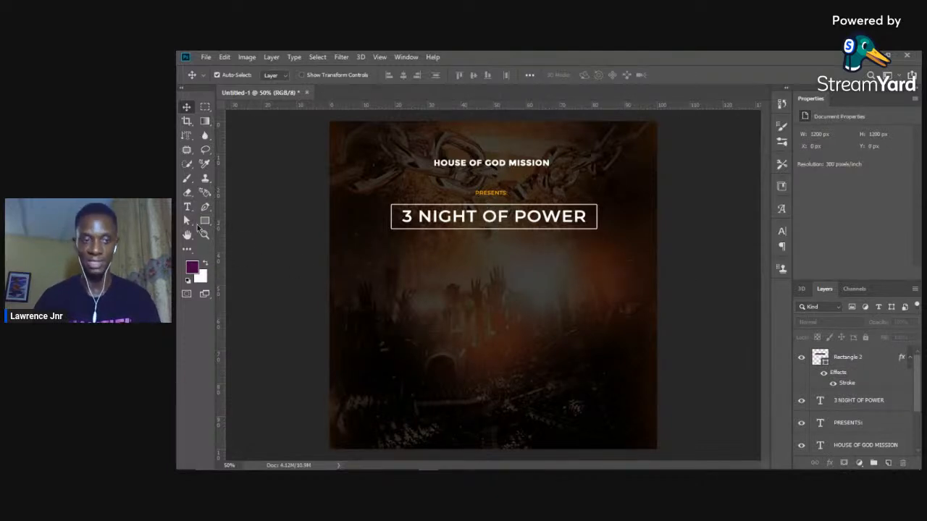
Step: Add a centered white text layer reading TONGUES OF FIRE, split over two lines after TONGUES, below the outlined rectangle
click(187, 207)
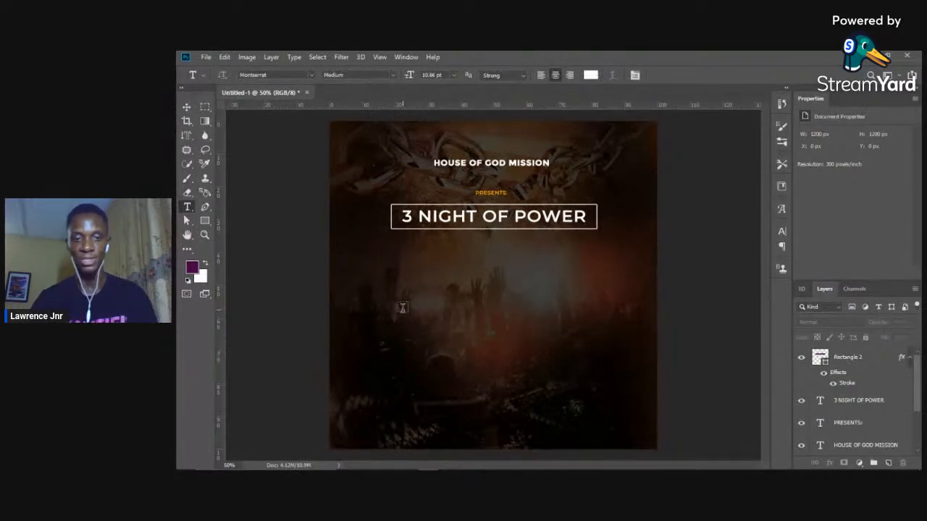
click(403, 308)
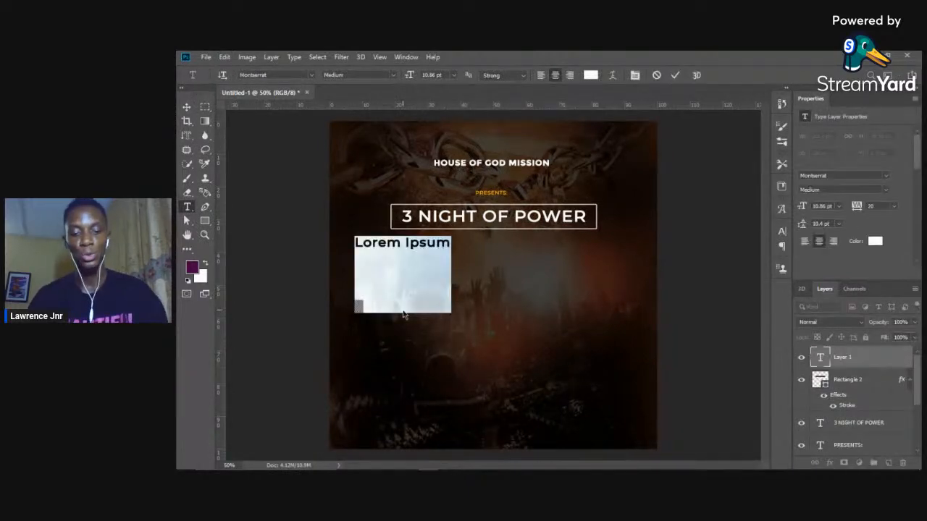
text(TOG)
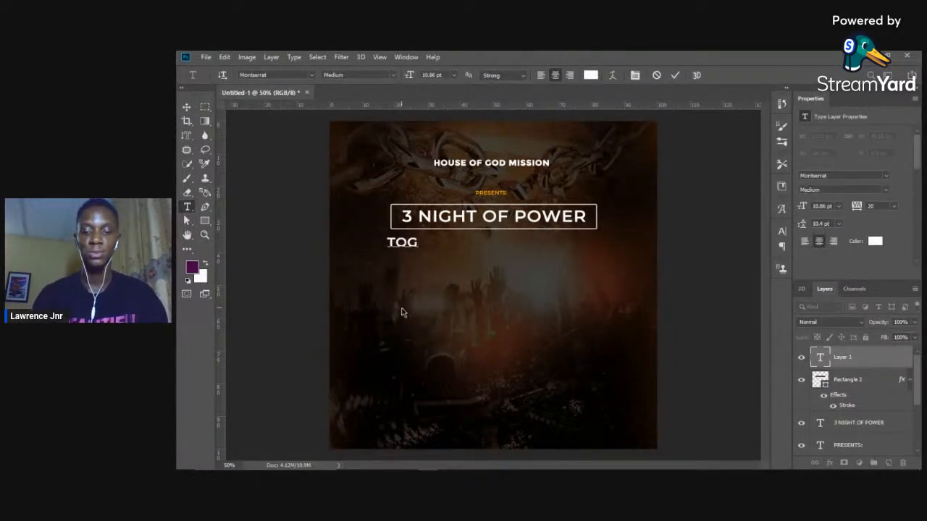
key(BackSpace)
text(NGUES)
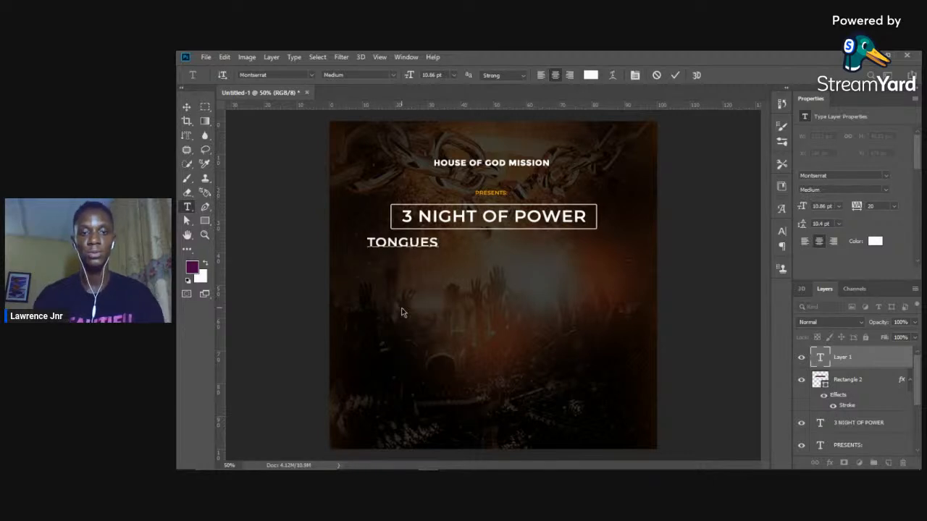
key(Return)
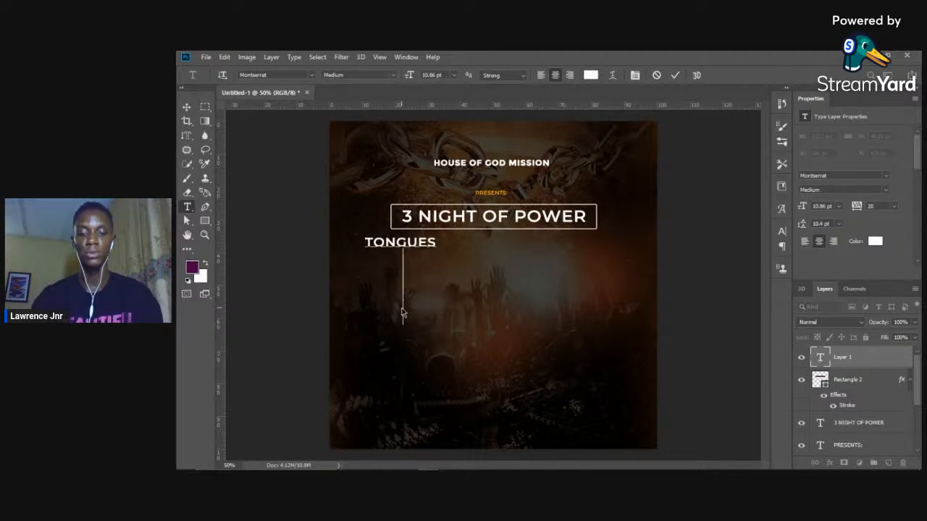
text(OF )
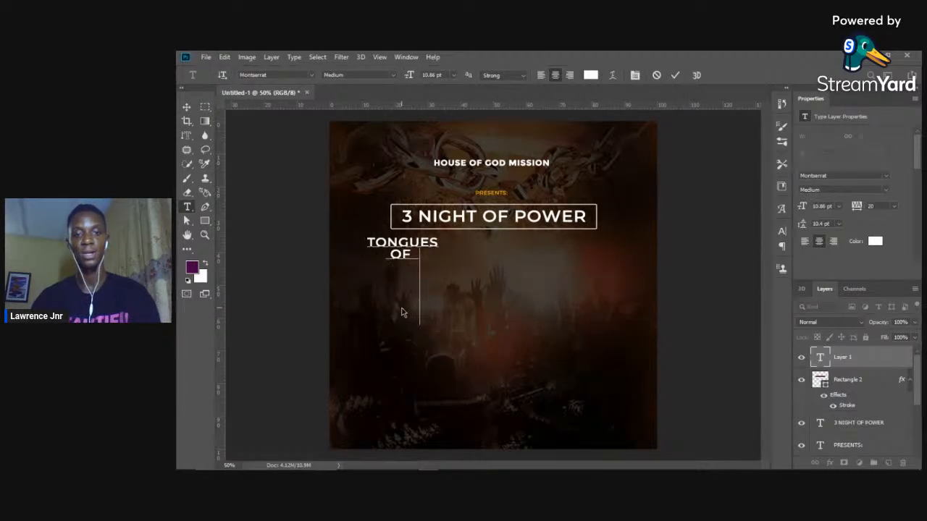
text(FIRE)
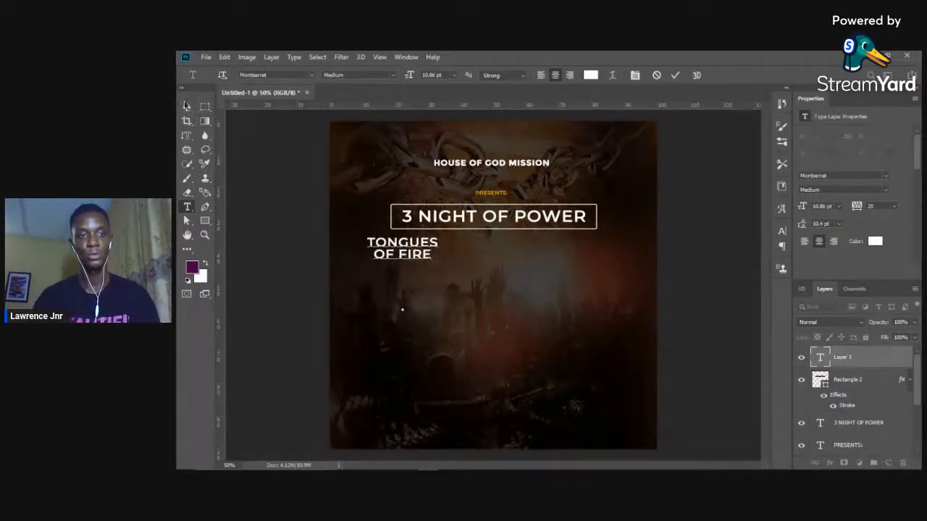
click(186, 107)
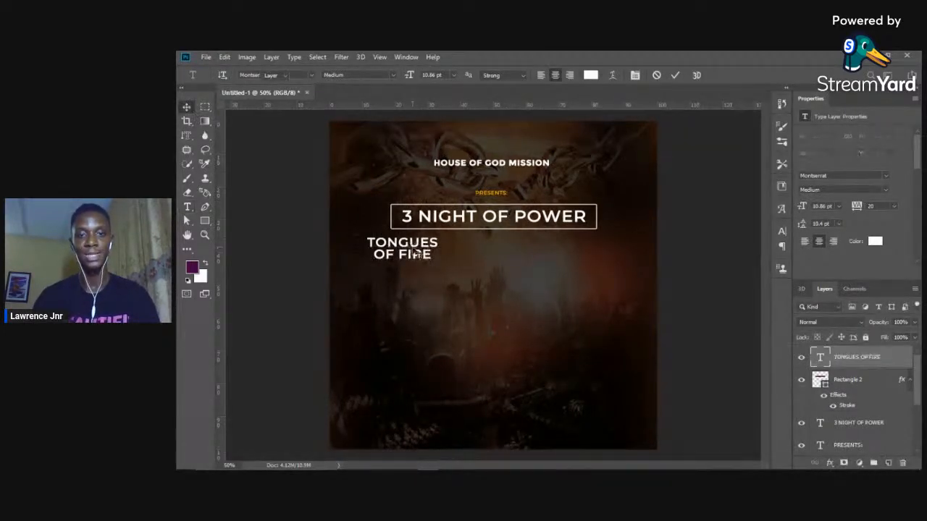
Step: Move TONGUES OF FIRE to the middle of the flyer and enlarge it to about 44.65 pt
drag(418, 247, 516, 267)
key(ctrl+t)
drag(487, 300, 491, 386)
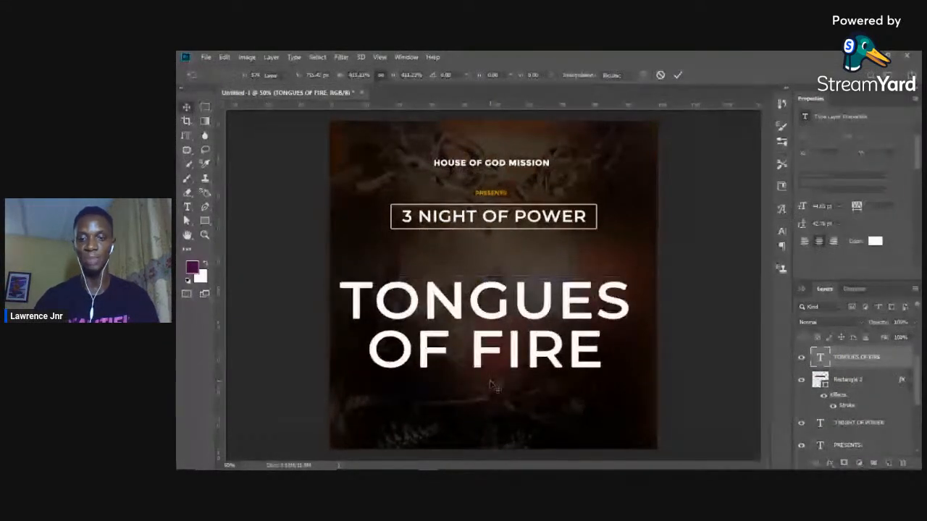
key(Return)
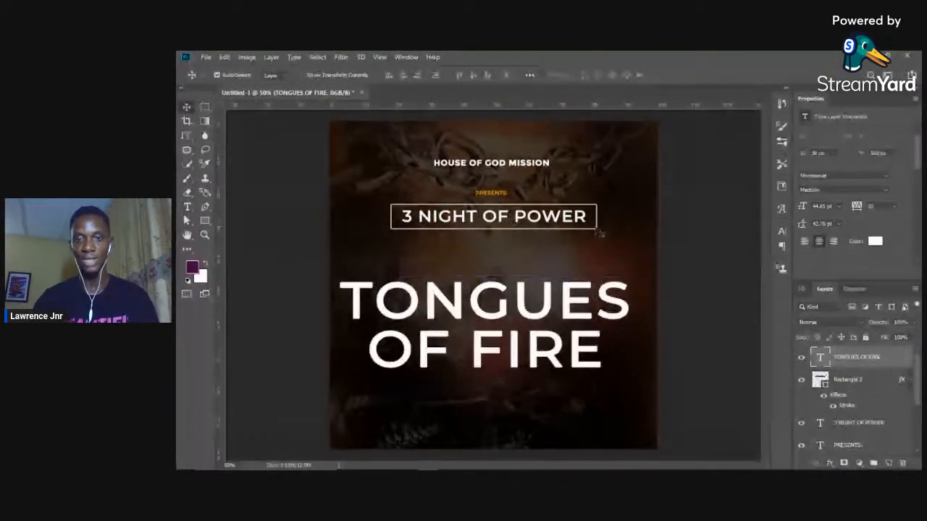
Step: Scale the 3 NIGHT OF POWER text and its outlined rectangle down together until the rectangle is about 610 x 70 px
click(586, 222)
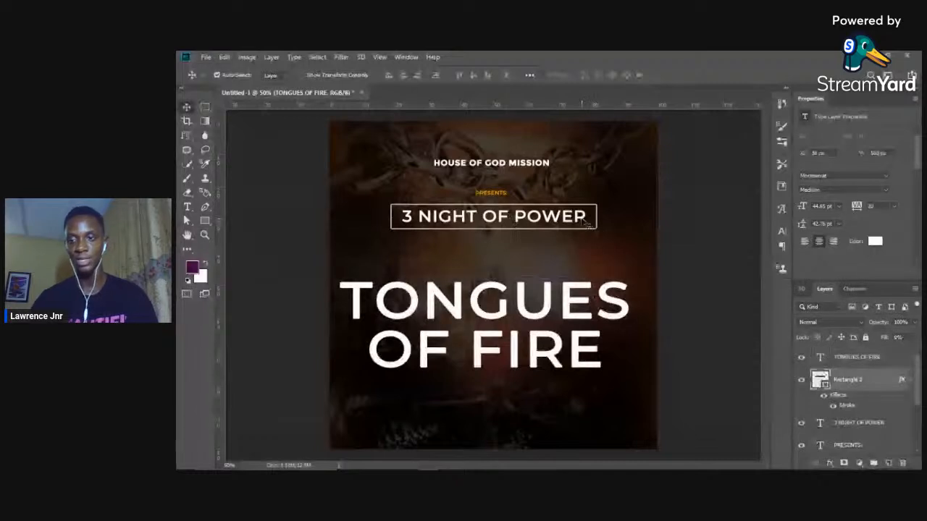
ctrl+click(832, 424)
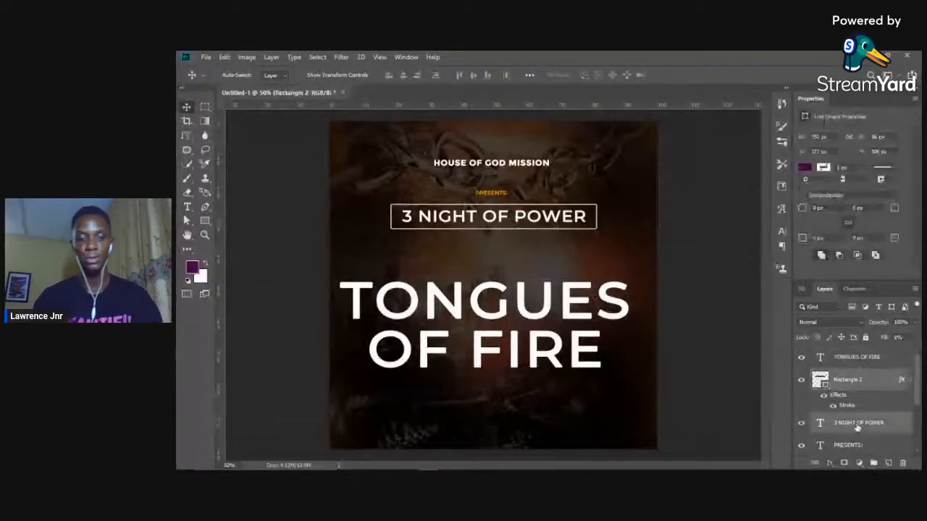
key(ctrl+t)
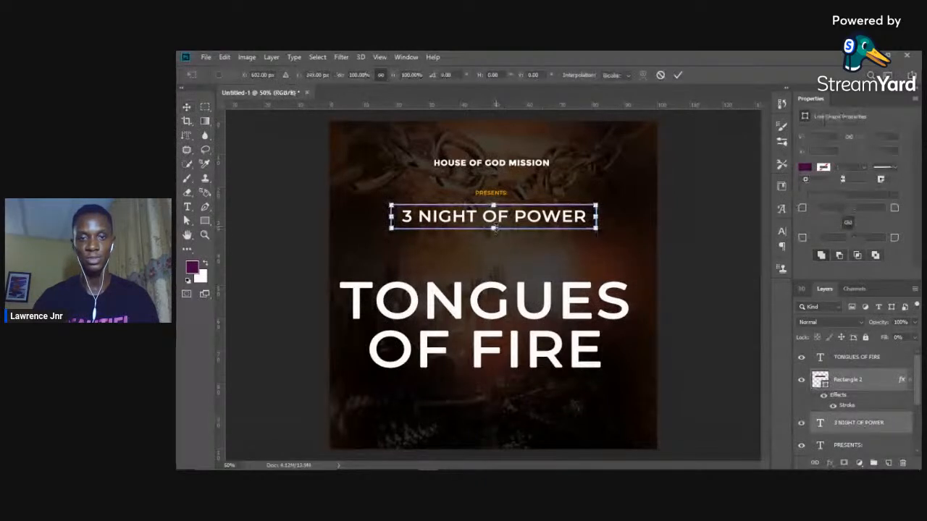
drag(494, 229, 494, 224)
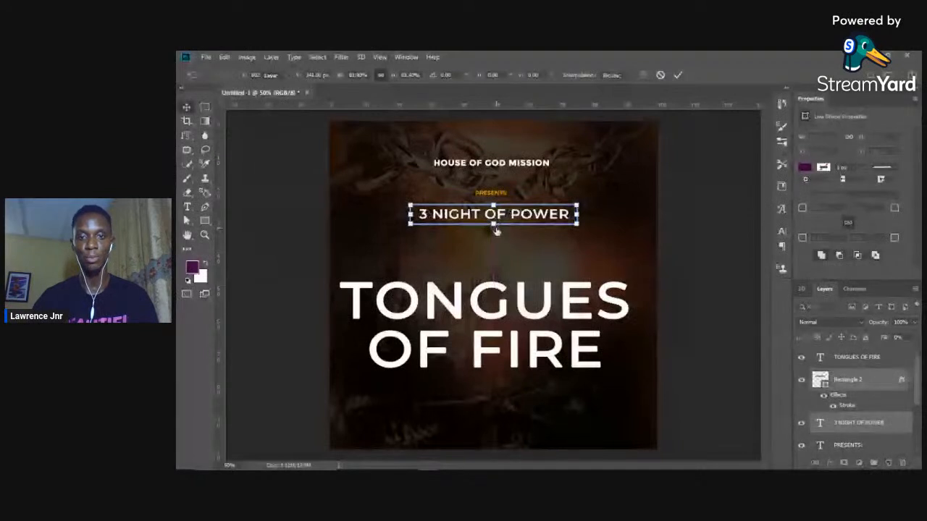
key(Return)
Step: Nudge the 3 NIGHT OF POWER text and its frame up closer to PRESENTS: and slightly left to center them beneath it
key(Up)
key(Up)
key(Up)
key(Up)
key(Up)
key(Up)
key(Up)
key(Up)
key(Up)
key(Up)
key(Up)
key(Up)
key(Up)
key(Up)
key(Up)
key(Up)
key(Up)
key(Up)
key(Up)
key(Up)
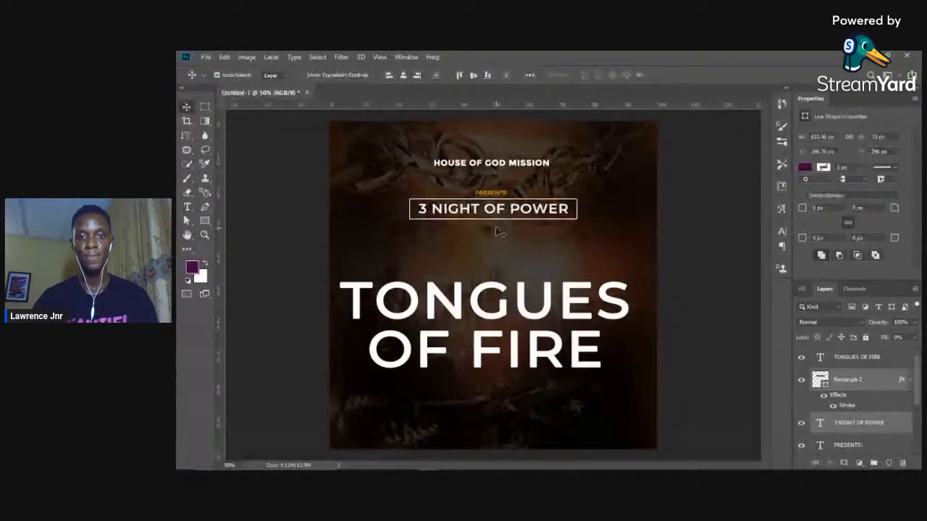
key(Left)
key(Left)
key(Left)
key(Left)
key(Left)
key(Left)
Step: Move TONGUES OF FIRE up beneath the framed line to about Y 439 px and tighten its tracking to -60
drag(505, 319, 505, 280)
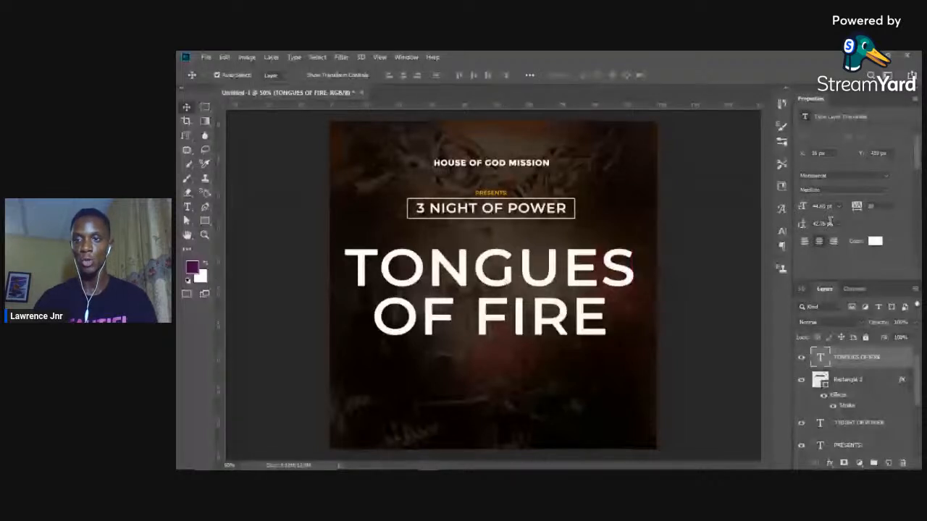
drag(859, 206, 853, 206)
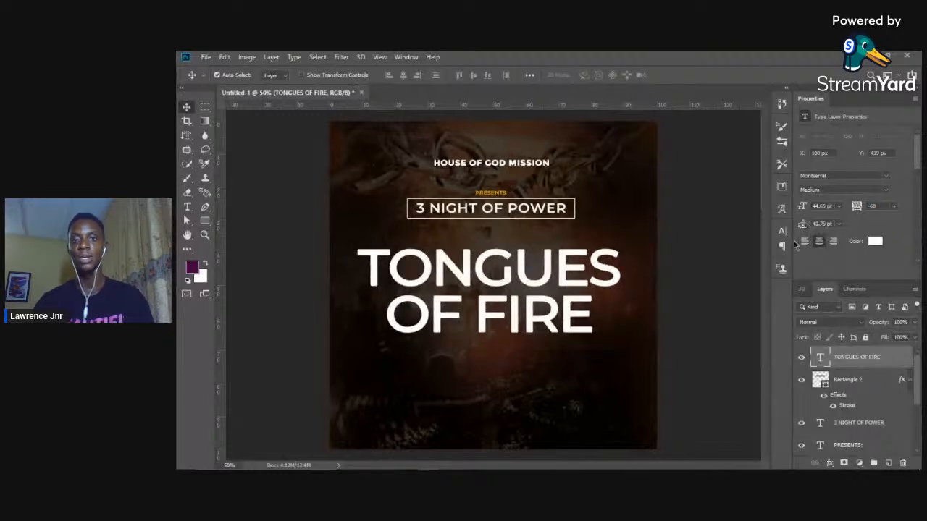
Step: Change the TONGUES OF FIRE font to Aveline Regular and tighten its leading to about 37.76 pt
click(889, 179)
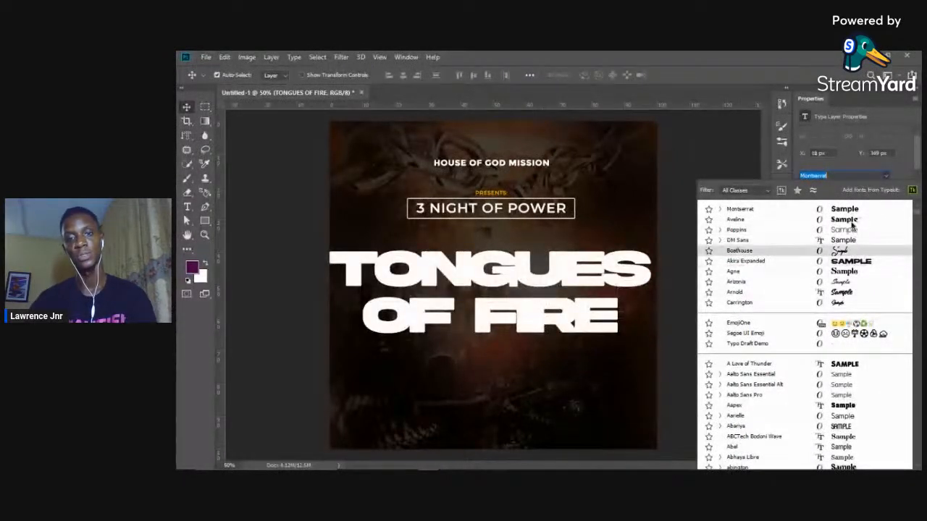
click(851, 219)
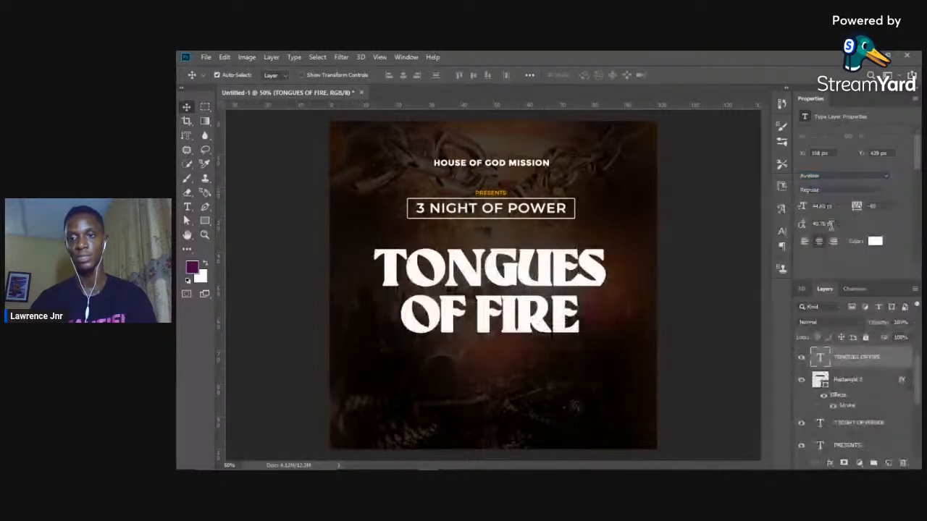
drag(803, 226, 801, 226)
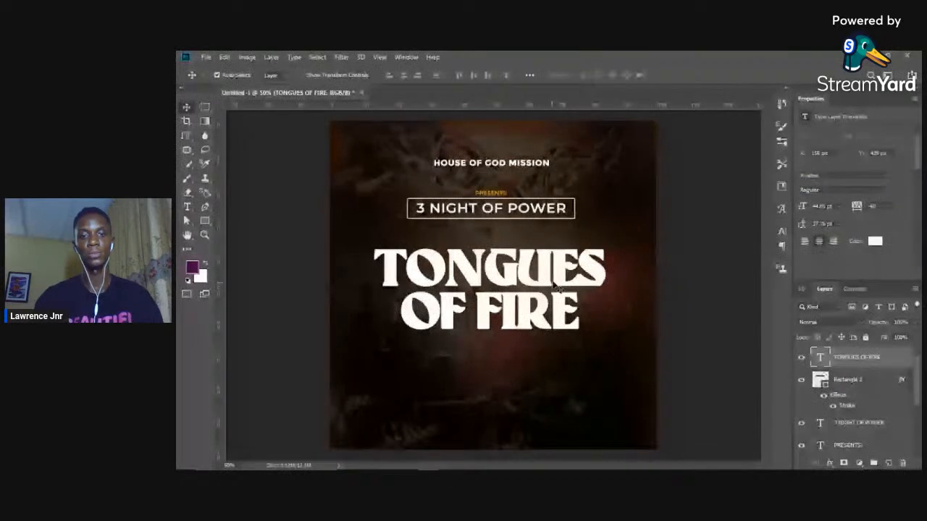
Step: Scale the TONGUES OF FIRE title up to about 50.83 pt around its horizontal center, keeping its top edge in place
key(ctrl+t)
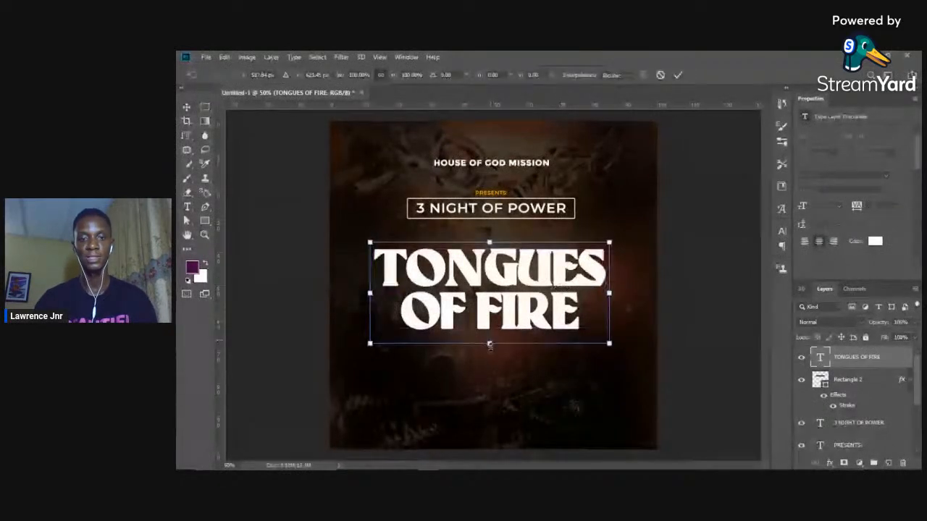
drag(489, 345, 490, 354)
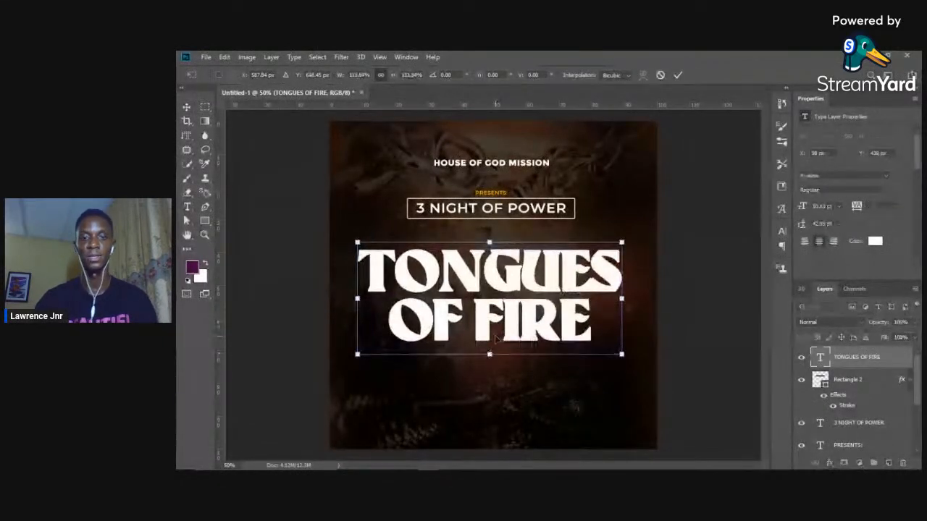
key(Return)
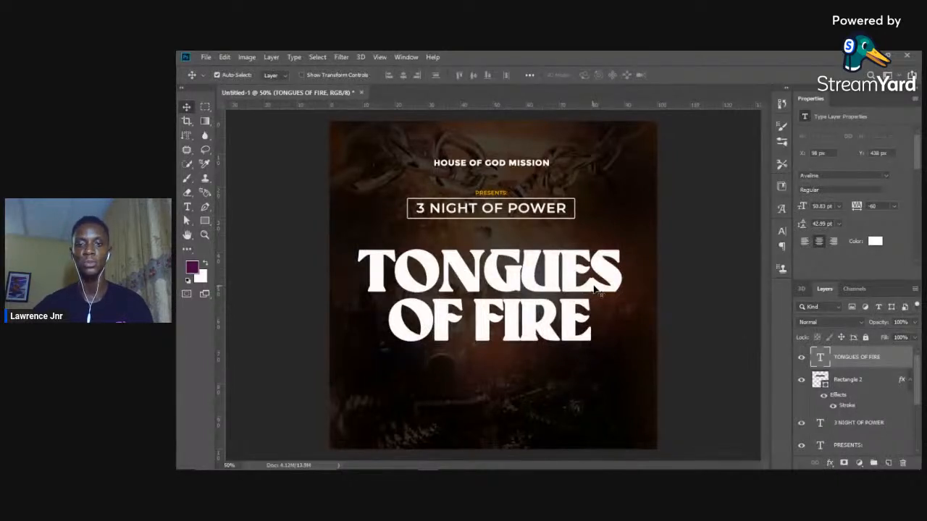
drag(516, 281, 518, 285)
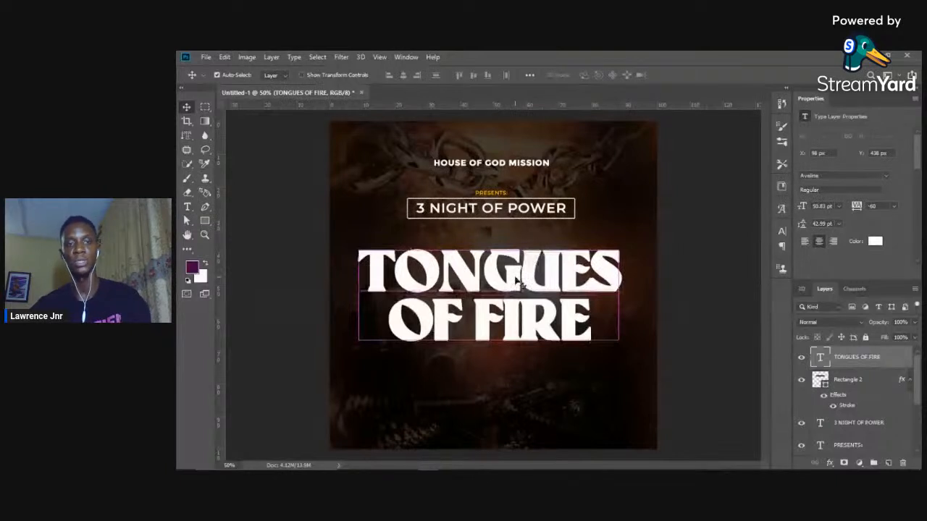
click(693, 282)
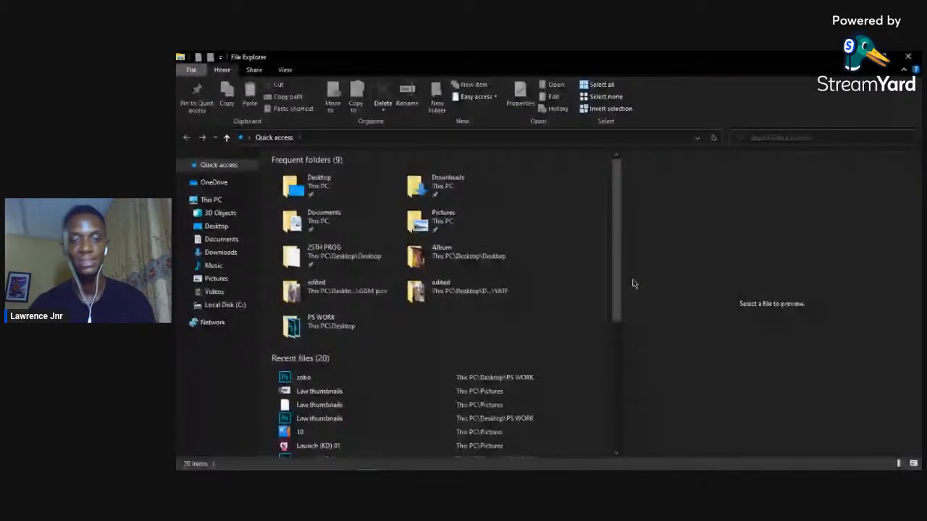
Step: Switch to File Explorer, open the Album folder on the Desktop and browse near its end for a fire texture image
double_click(464, 254)
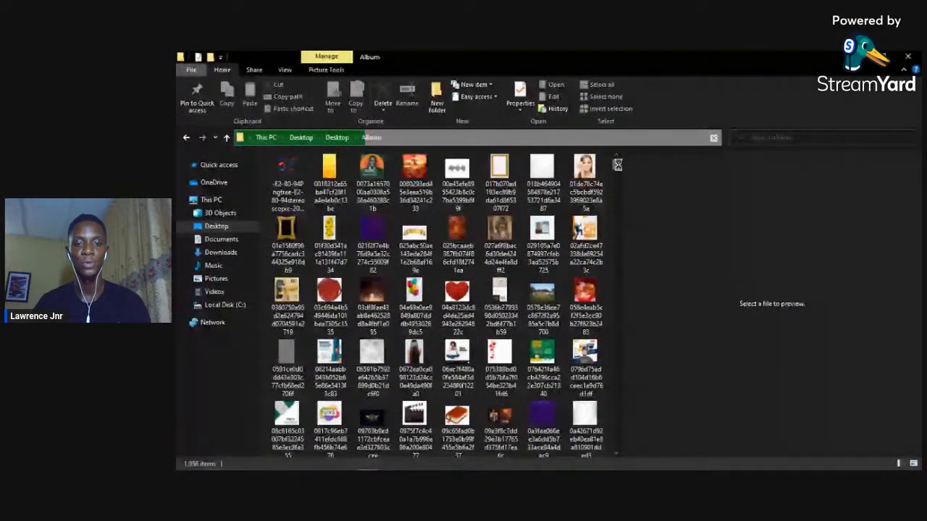
drag(617, 165, 627, 453)
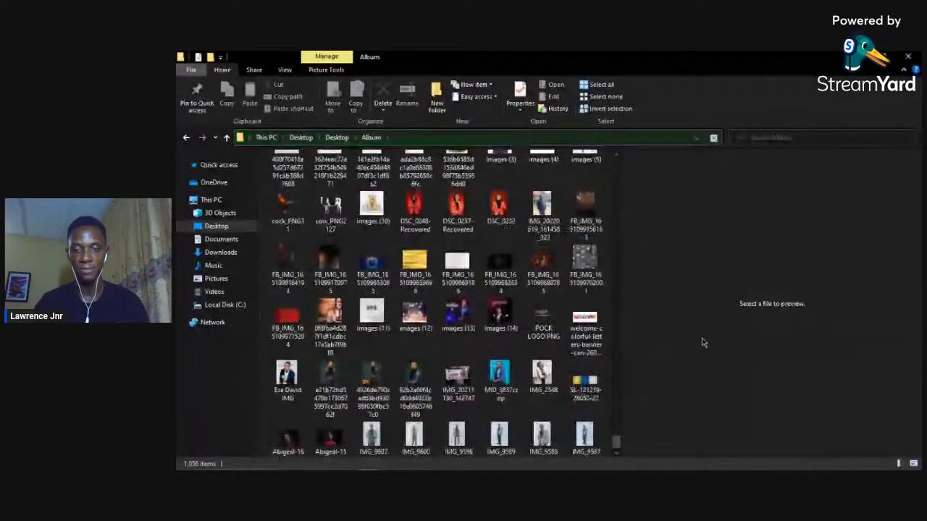
mouse_move(635, 467)
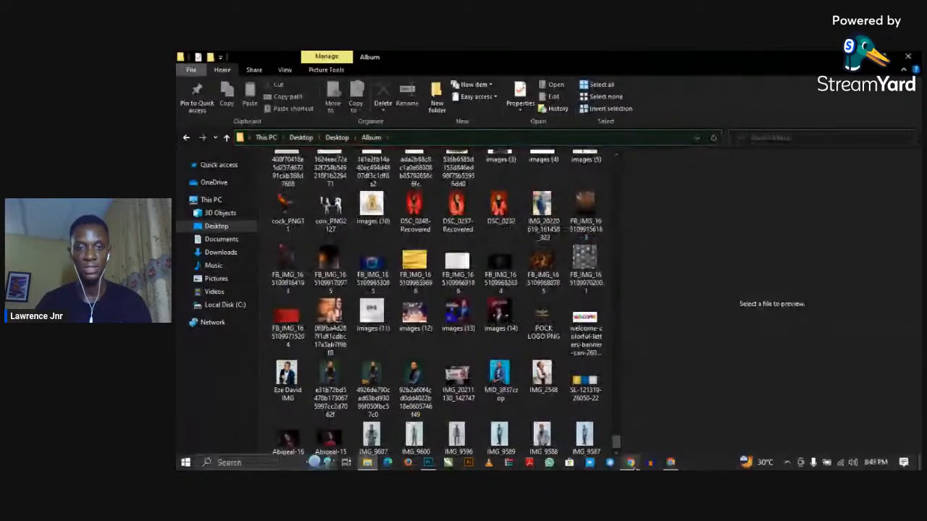
click(616, 155)
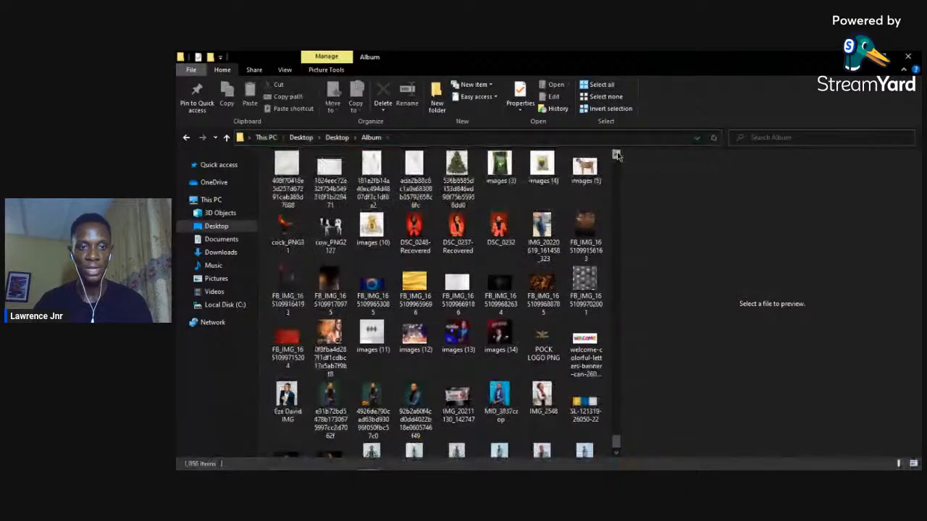
click(616, 156)
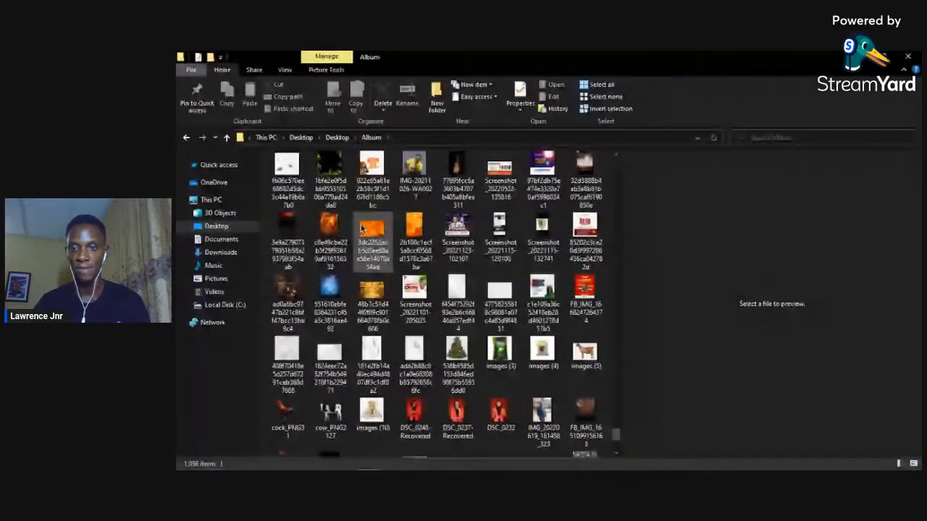
click(363, 230)
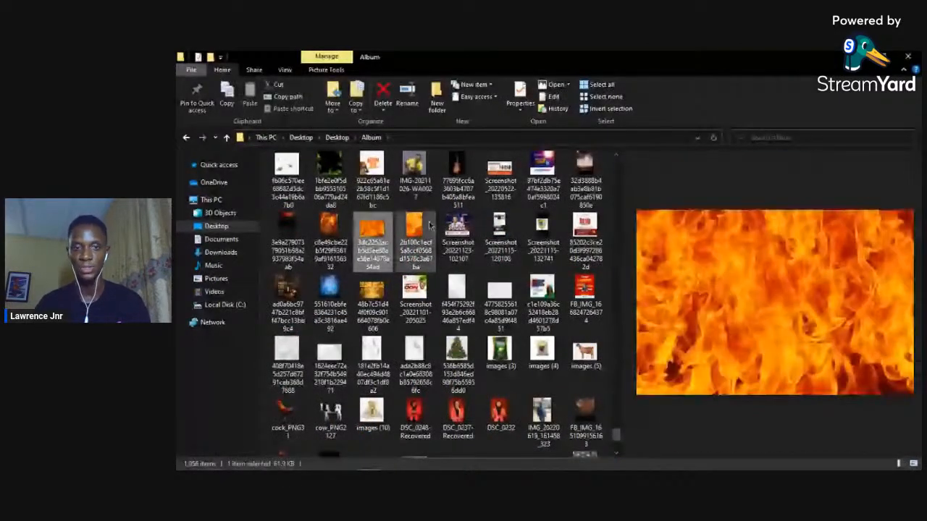
Step: Place the tall orange fire image from the Album folder into the Photoshop flyer, directly above the TONGUES OF FIRE layer
click(428, 226)
mouse_move(439, 462)
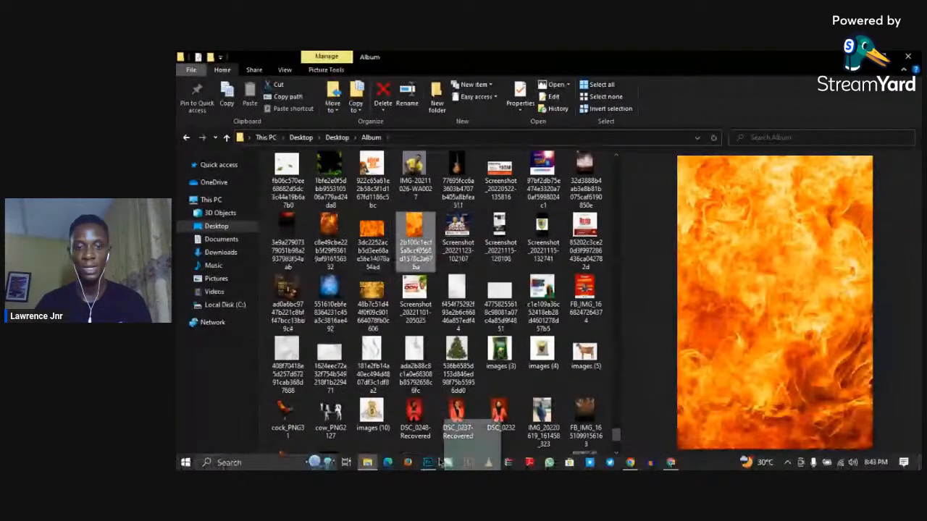
drag(438, 462, 471, 405)
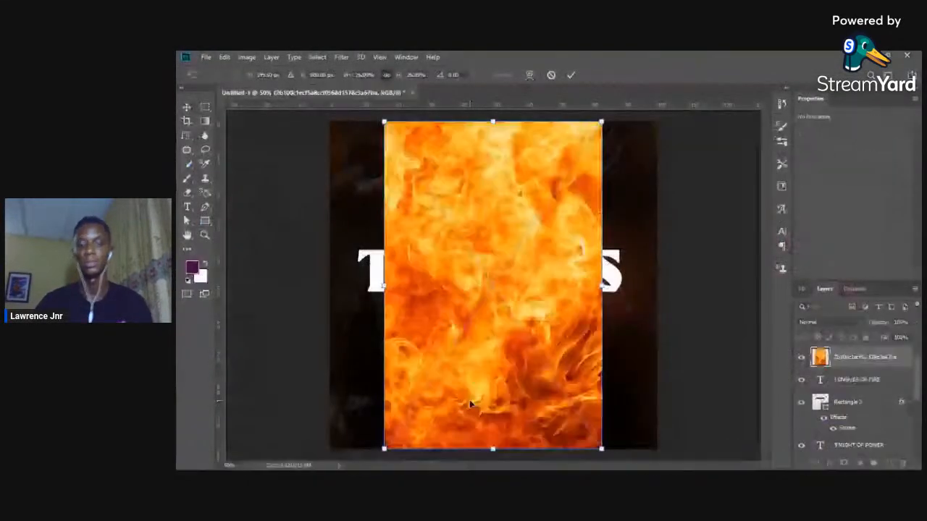
key(Return)
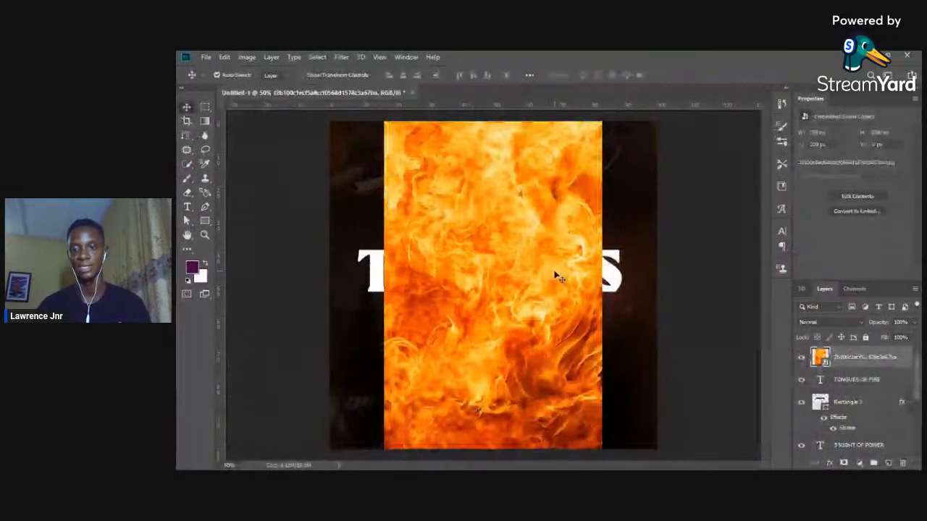
Step: Scale the fire image down to a small rectangle and place it over the right half of the title text
drag(537, 282, 562, 293)
key(ctrl+t)
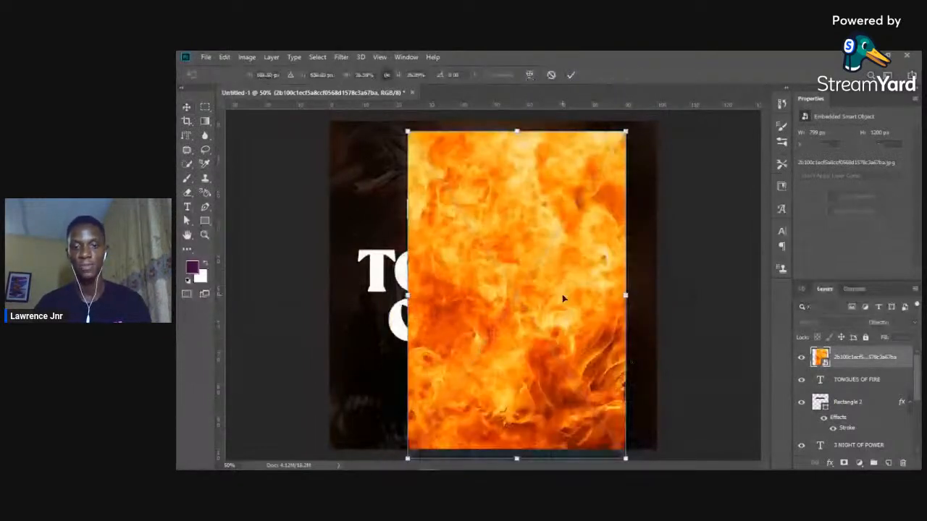
drag(516, 459, 536, 257)
drag(531, 209, 547, 327)
key(Return)
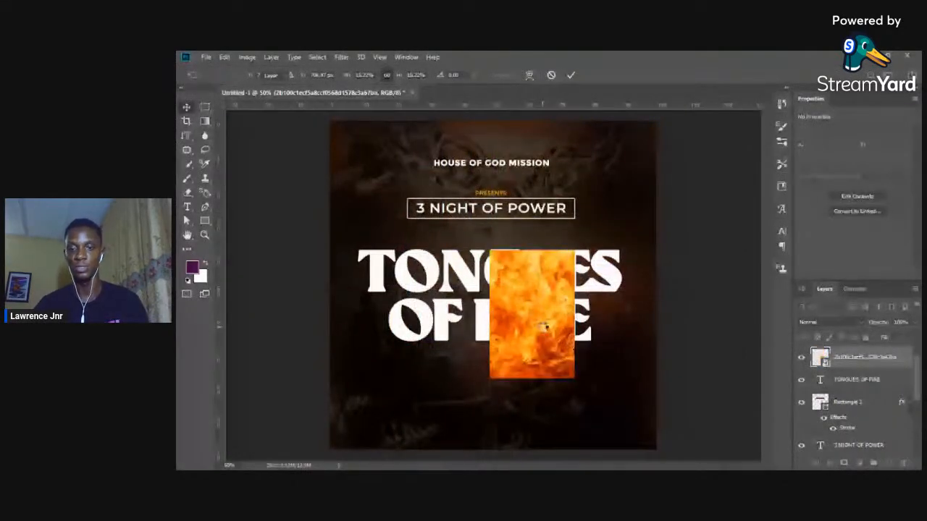
click(610, 274)
key(ctrl+t)
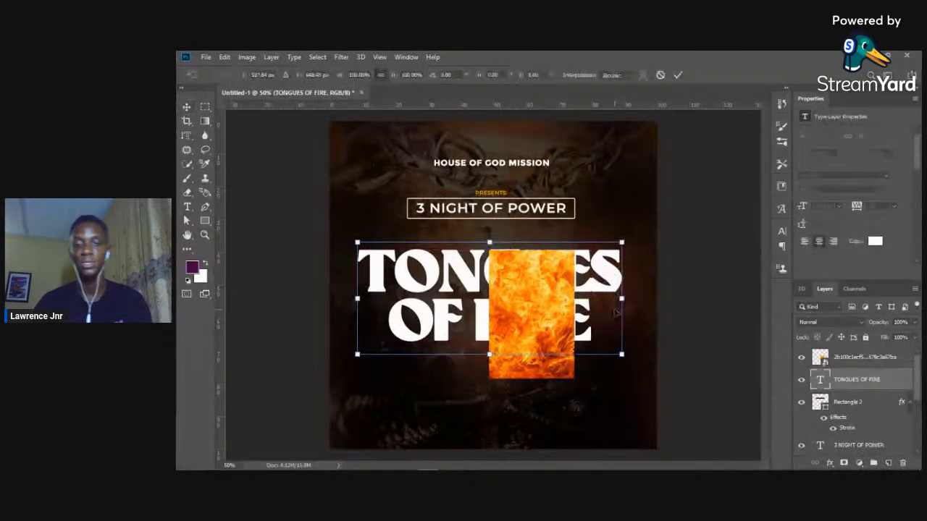
key(Return)
Step: Move the fire image slightly down and rotate it about 89° counter-clockwise so it lies sideways over the word FIRE
drag(550, 330, 548, 351)
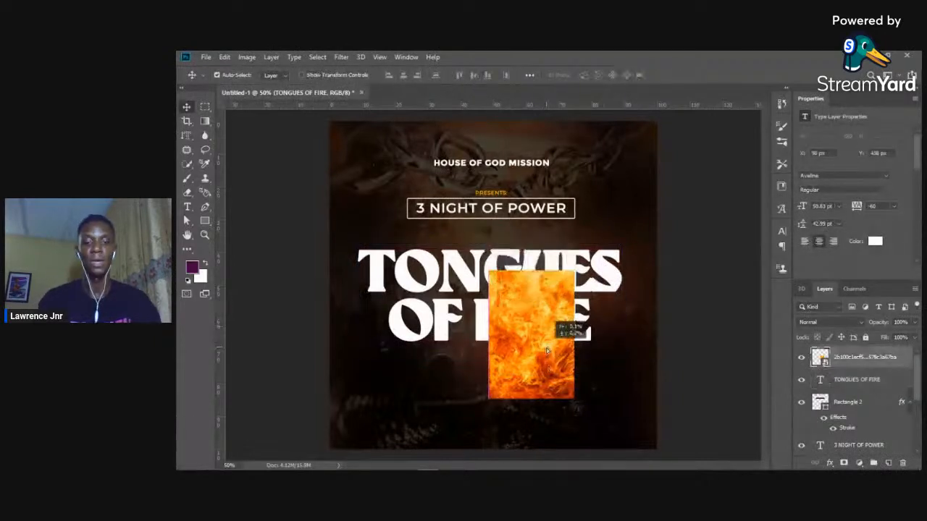
key(ctrl+t)
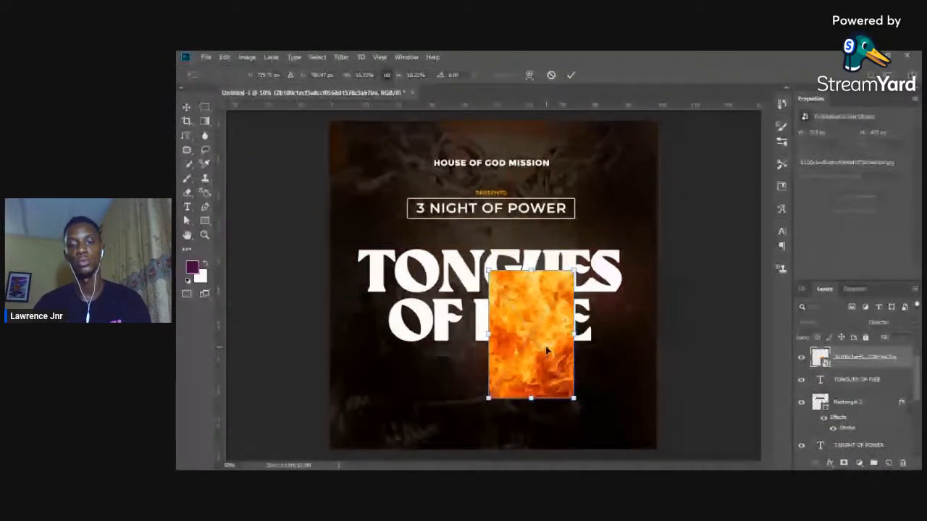
drag(584, 404, 610, 286)
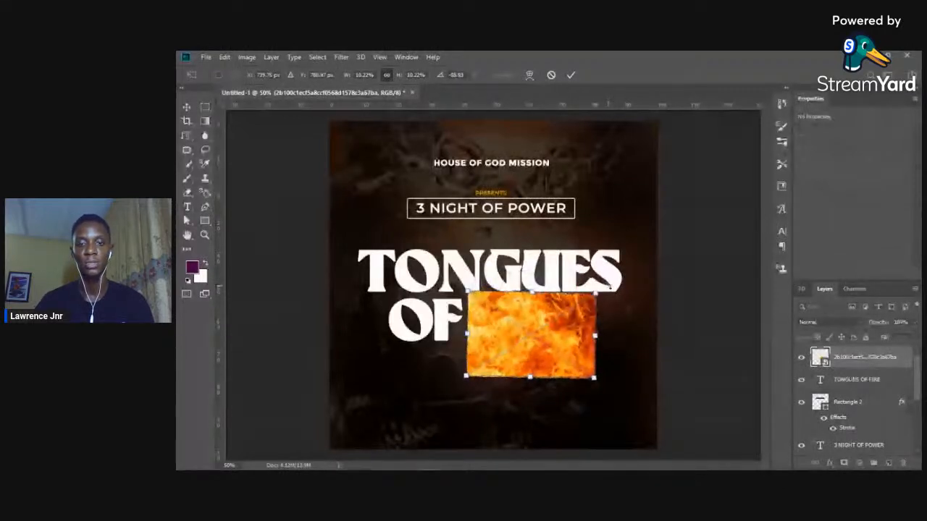
drag(610, 286, 606, 300)
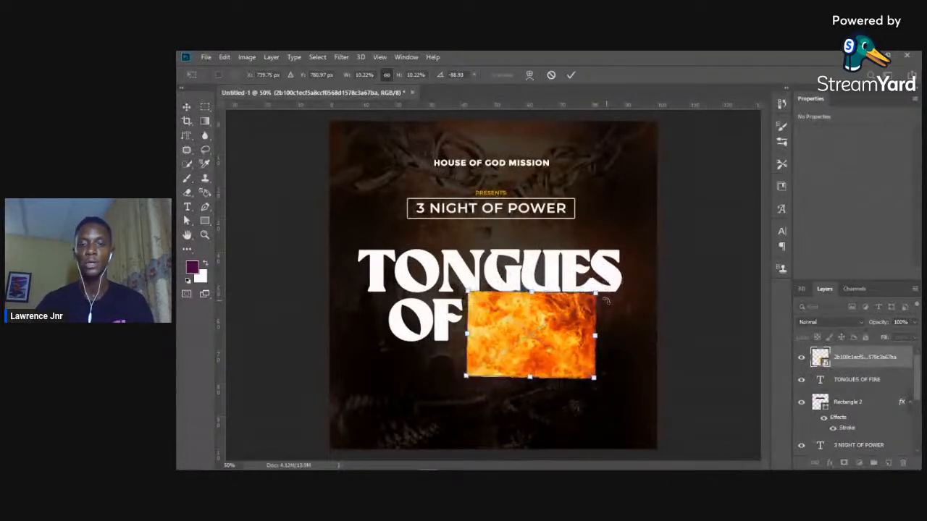
key(Return)
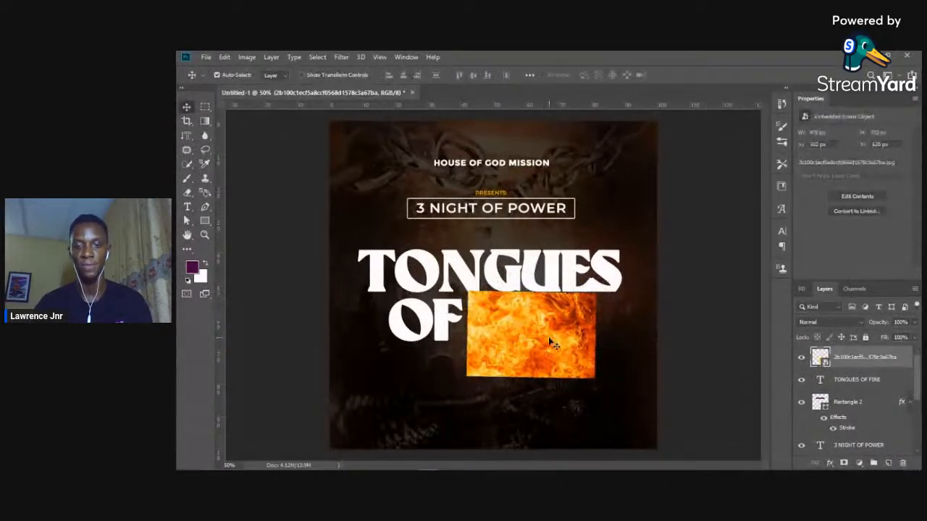
Step: Fine-tune the rotated fire image's vertical position so it covers FIRE and sits just below the word TONGUES
mouse_move(550, 342)
mouse_down()
mouse_move(545, 410)
mouse_move(545, 353)
mouse_up()
click(717, 319)
key(Up)
key(Up)
key(Up)
key(Up)
key(Up)
key(Up)
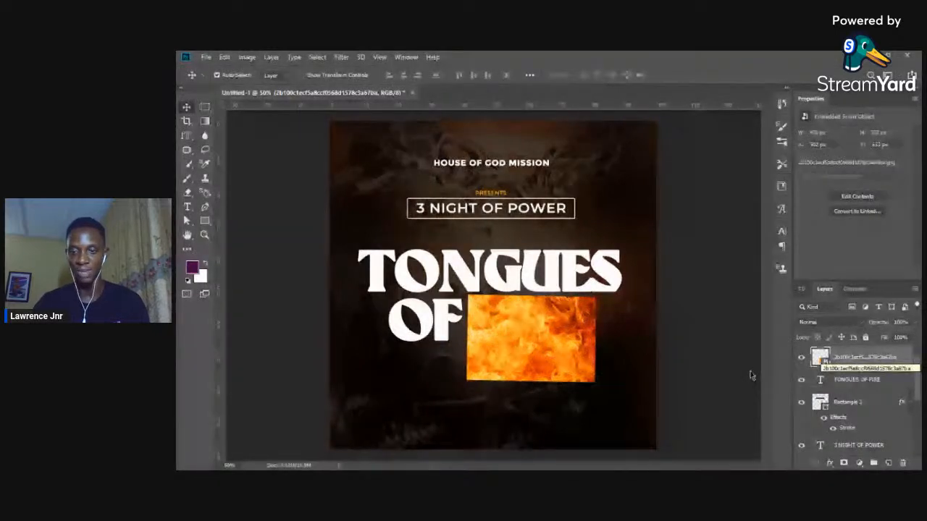
Step: Clip the fire image to the TONGUES OF FIRE text layer with a clipping mask and deselect the layer
right_click(872, 358)
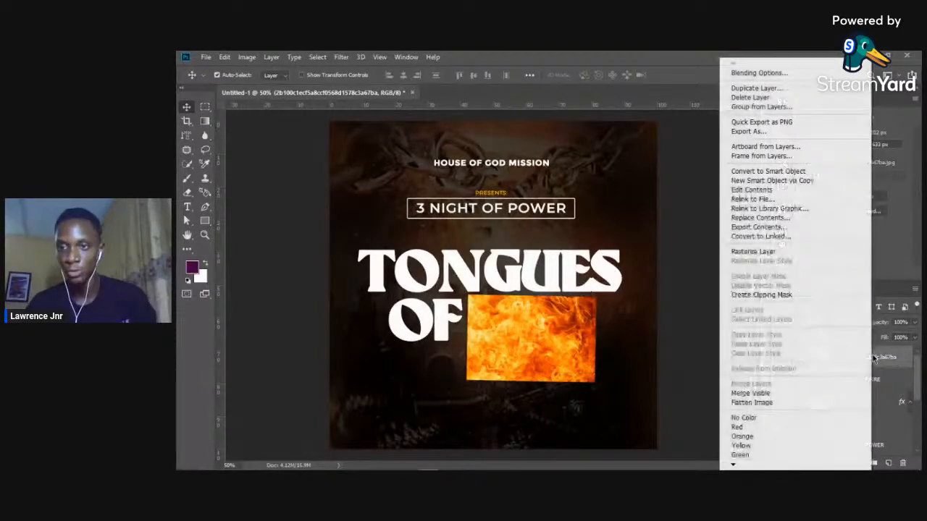
click(789, 296)
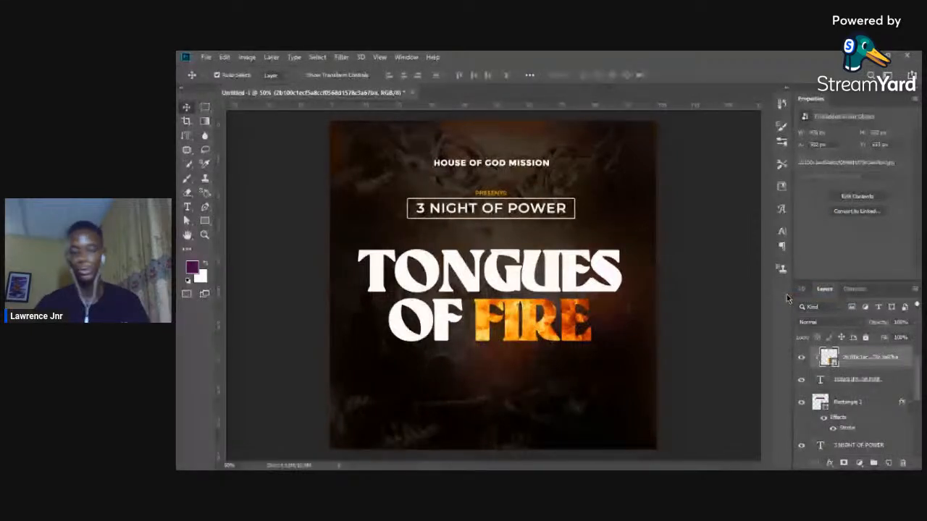
click(670, 268)
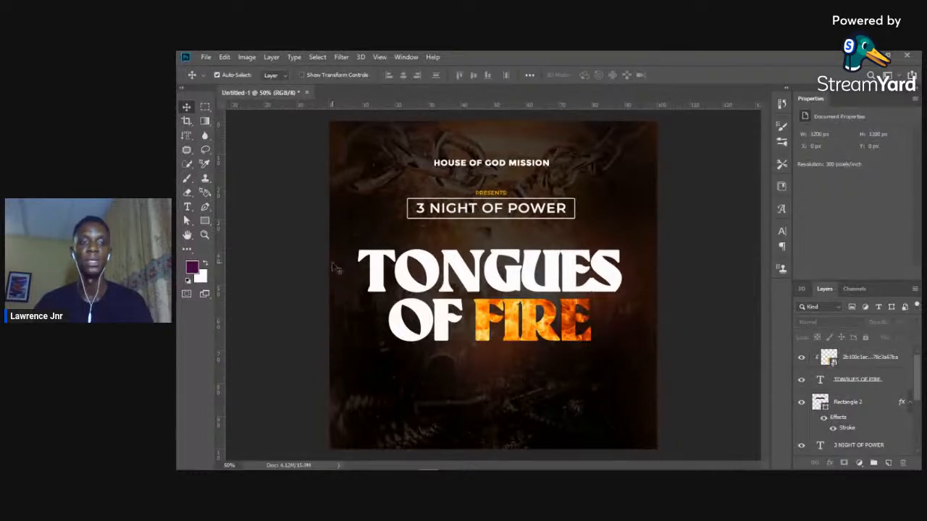
Step: Add a new text layer below the title reading "DATE: 30TH APRIL, 2023"
click(187, 206)
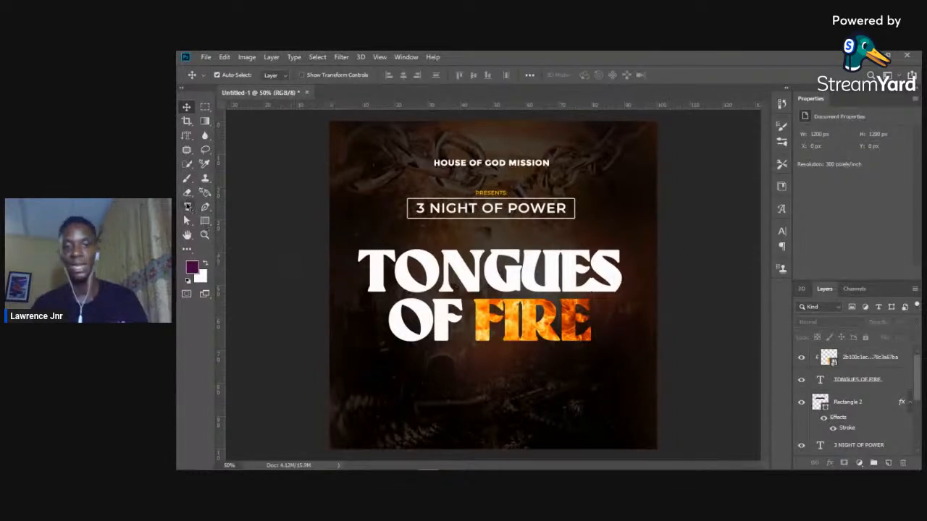
click(439, 400)
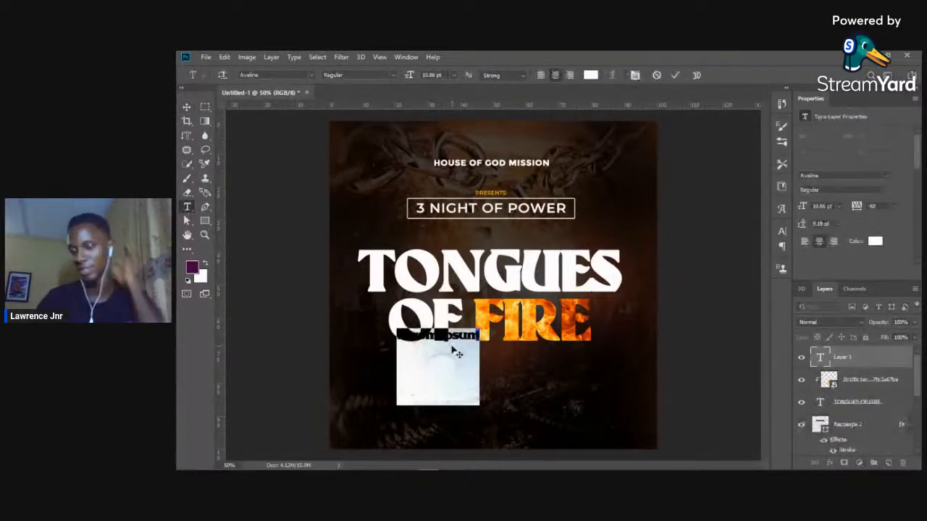
drag(456, 353, 466, 391)
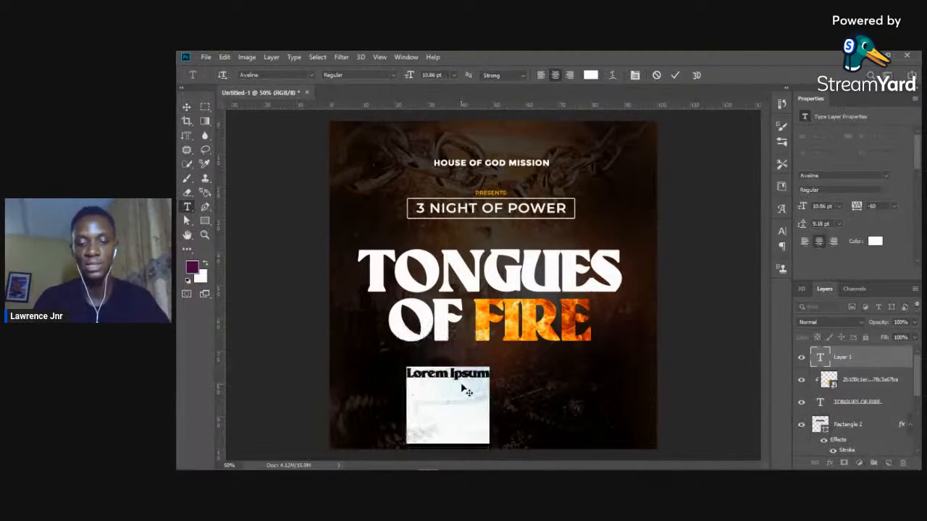
text(DATE:)
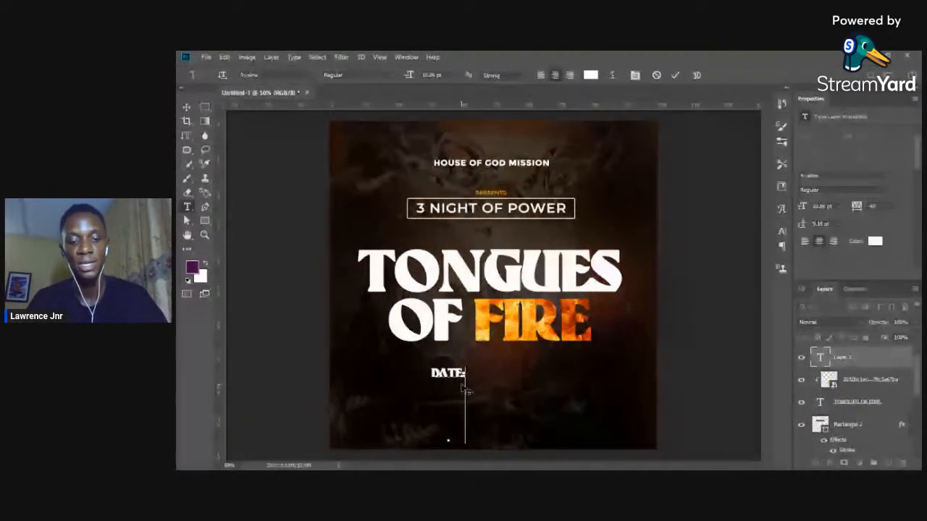
text( 30TH)
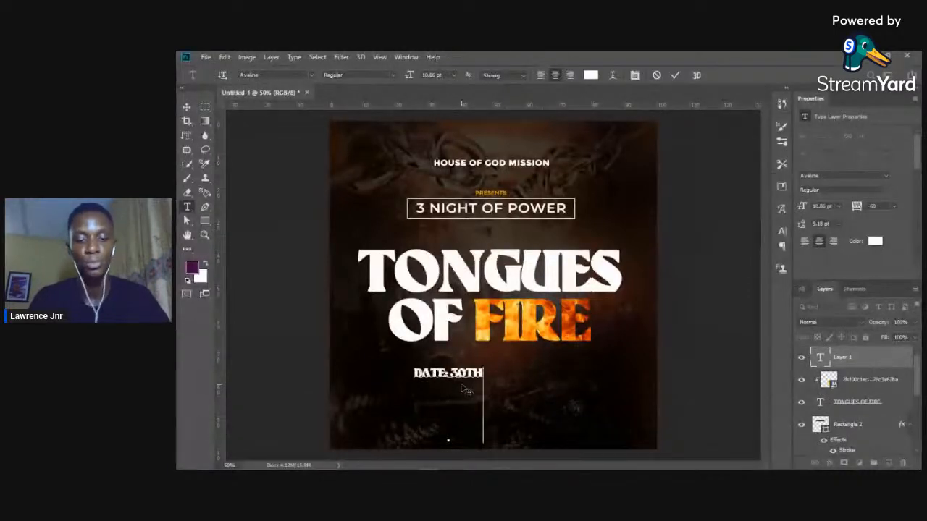
text( APRIL,)
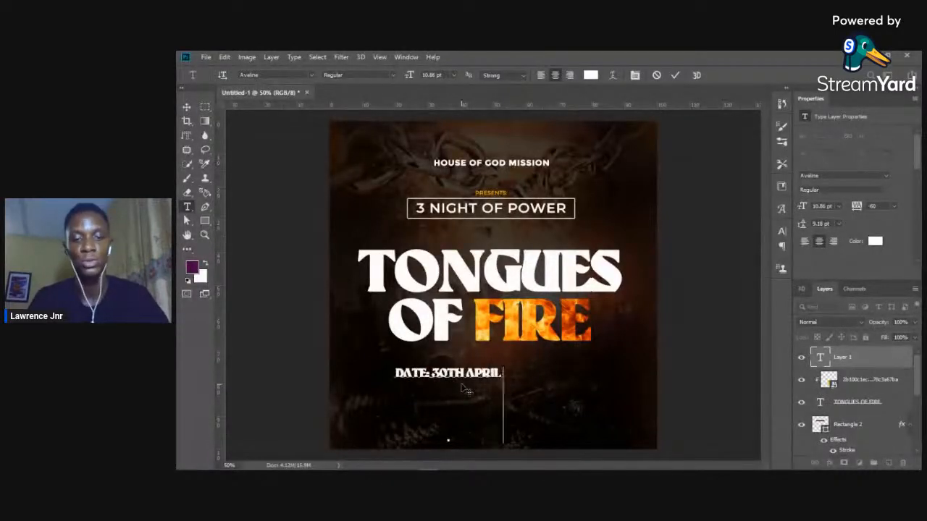
text( 2023)
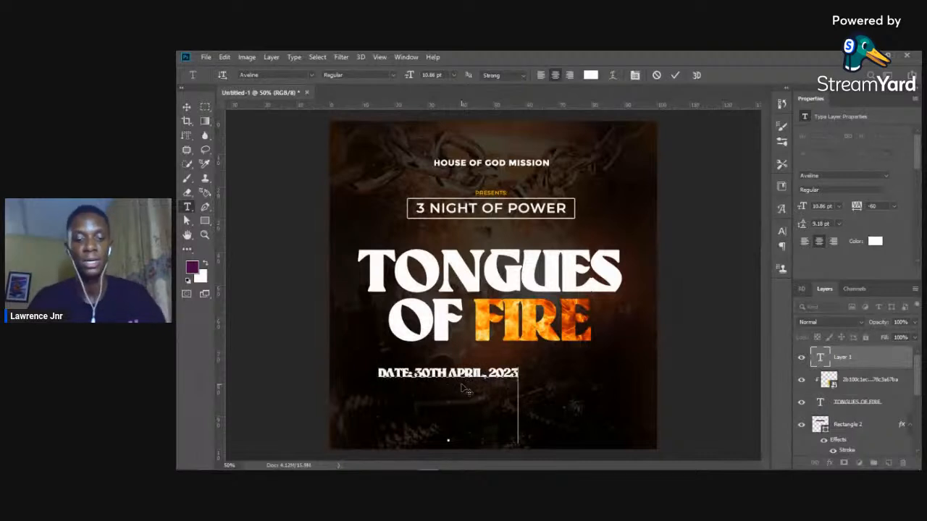
Step: Add a second line to the event details reading "TIME: 8PM DAILY"
key(Return)
text(TIME)
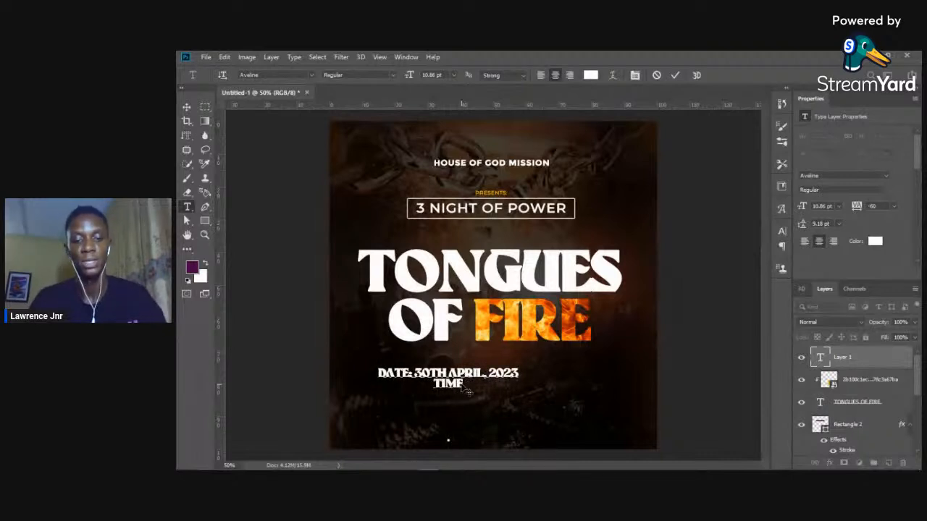
text(: 8PM)
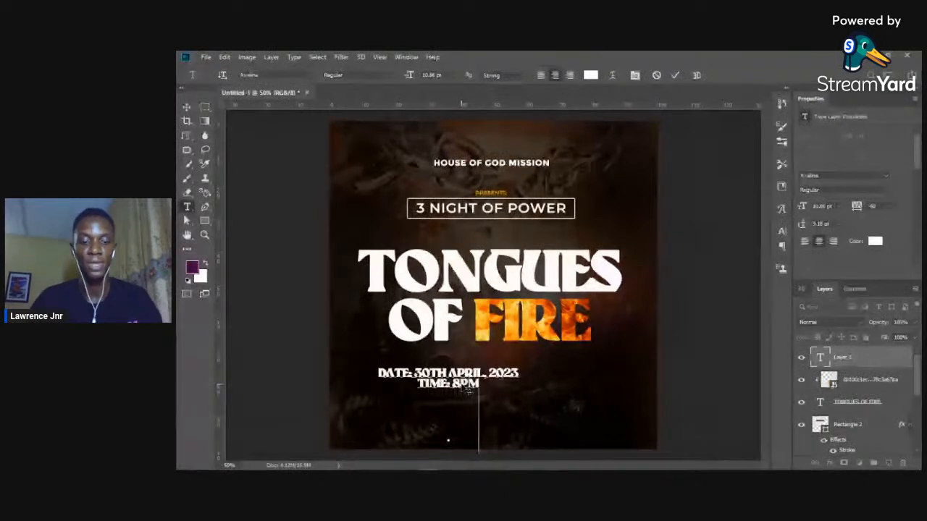
text( DAIL)
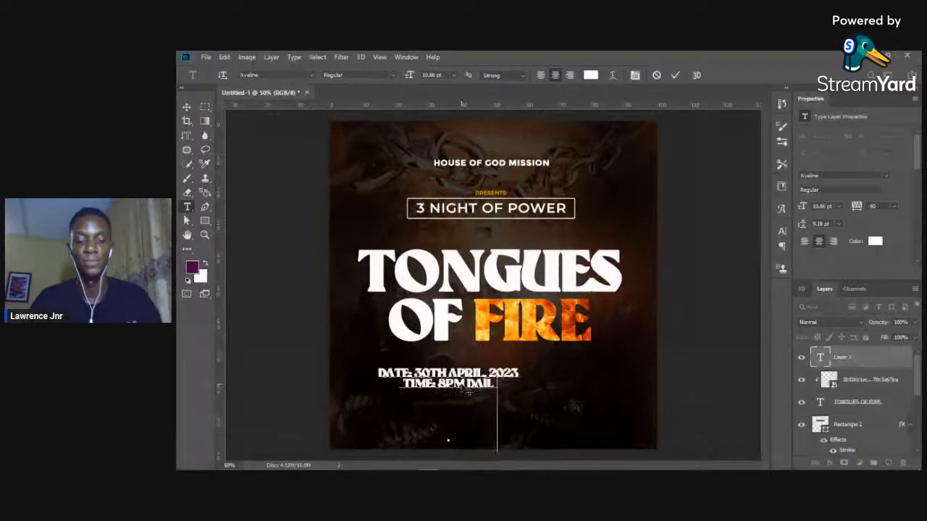
text(Y )
Step: Add a third line to the event details reading "VENUE: HOUSE OF GOD MISSION CATHEDRAL"
text(VENUE)
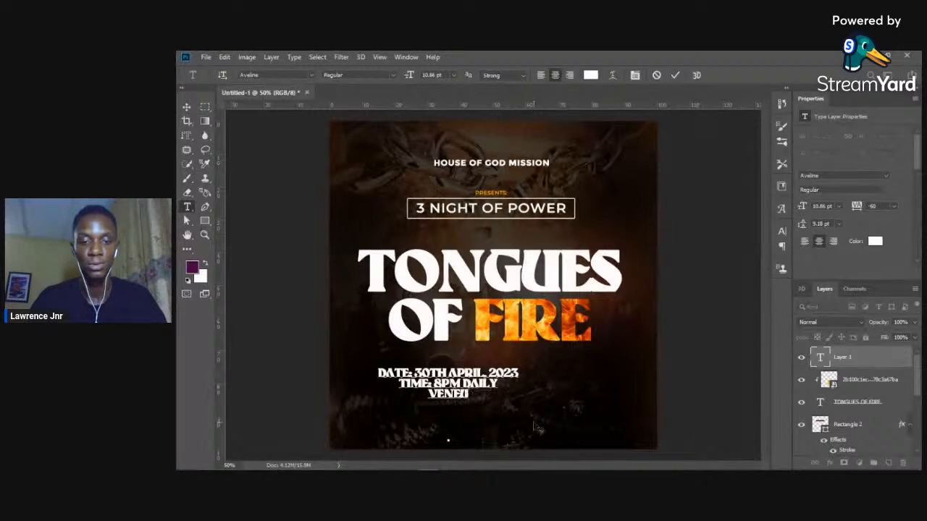
key(Left)
key(BackSpace)
key(Right)
text(E:)
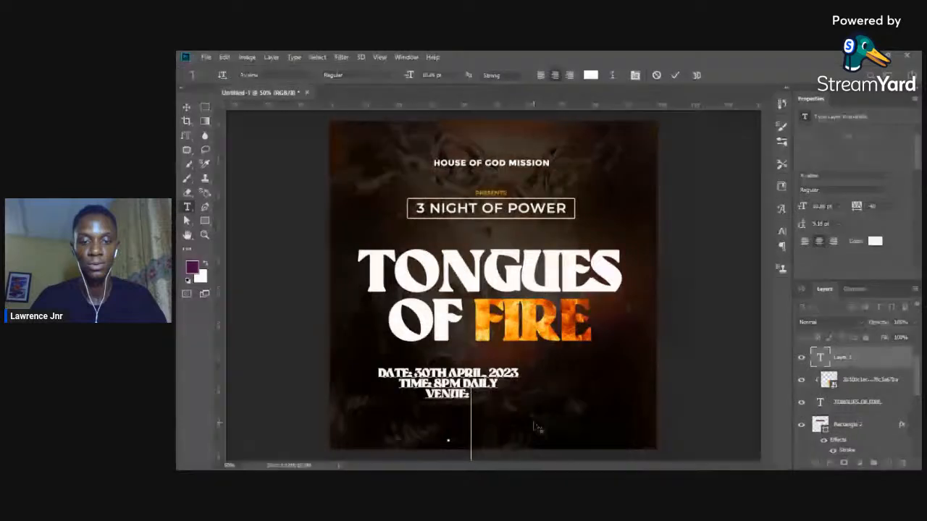
text( HOUSE OF)
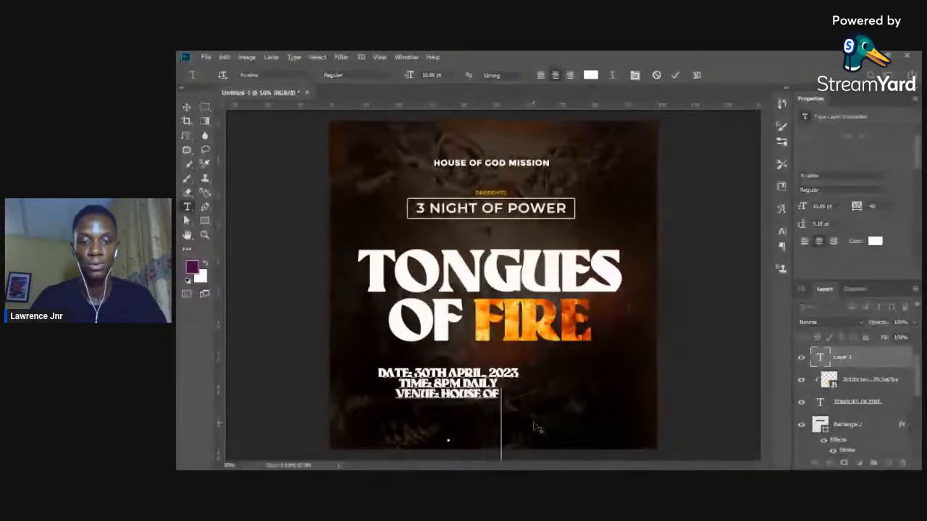
text( GOD M)
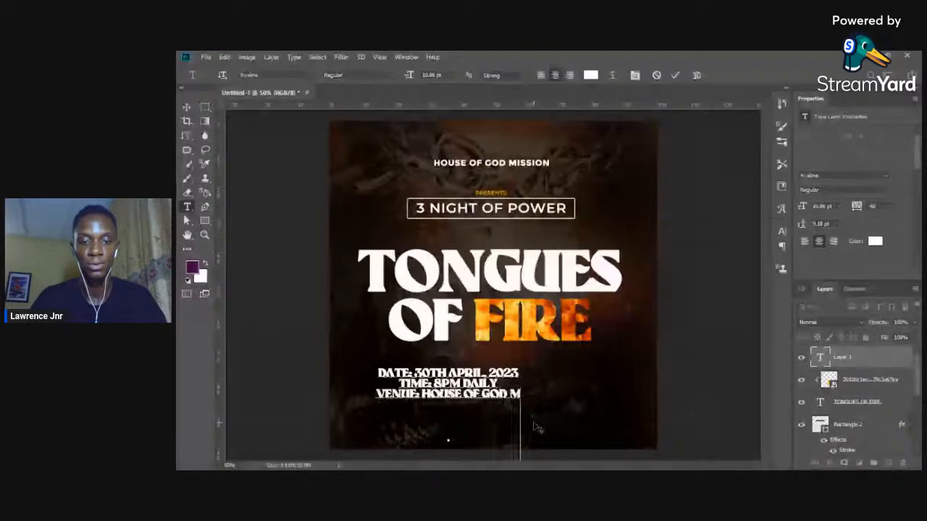
text(ISSION)
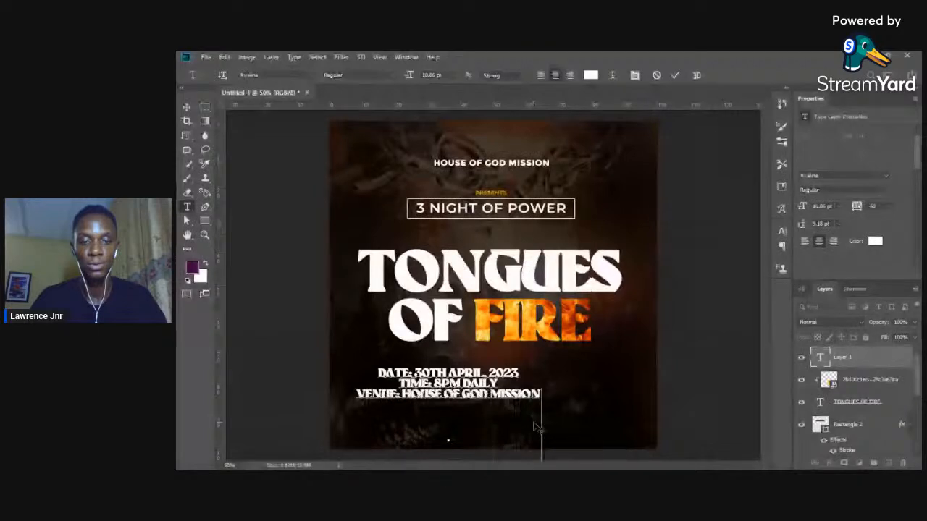
text( CATHER)
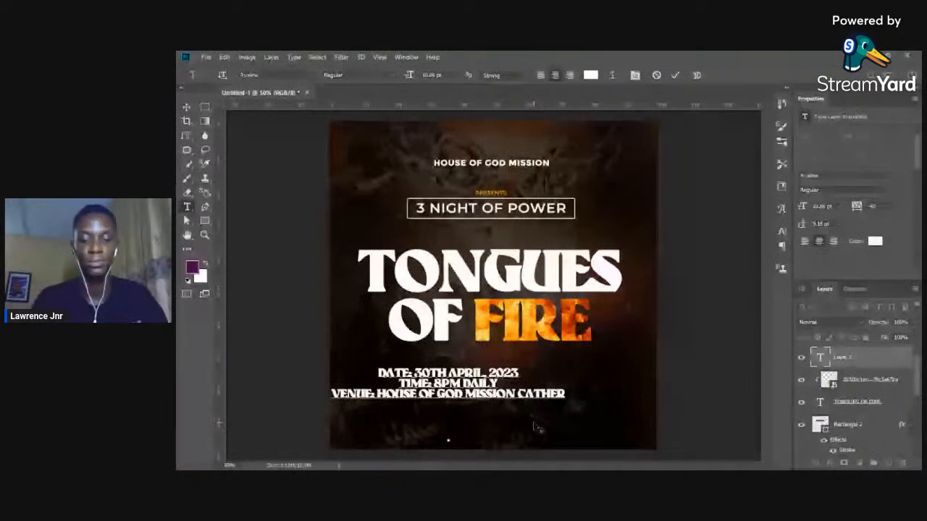
text(RAL)
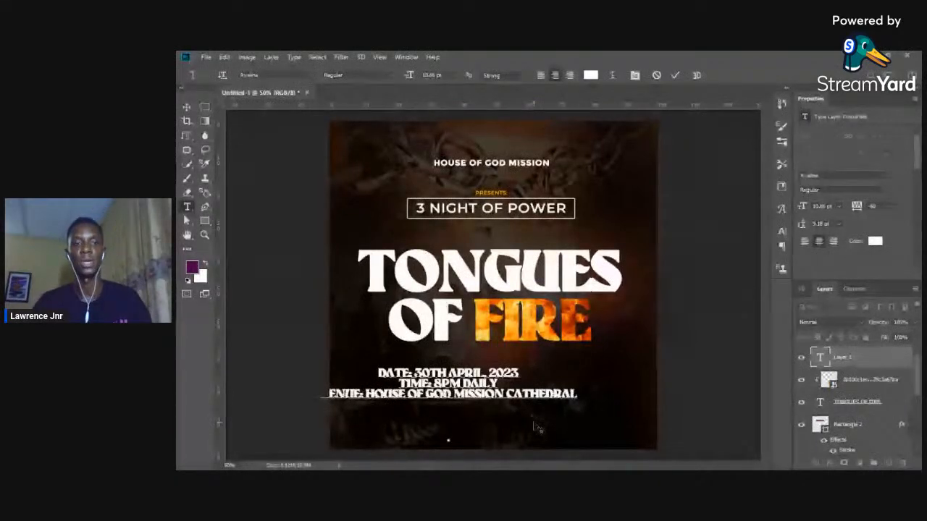
Step: Center the event details block beneath the title and change its font to Montserrat
click(187, 107)
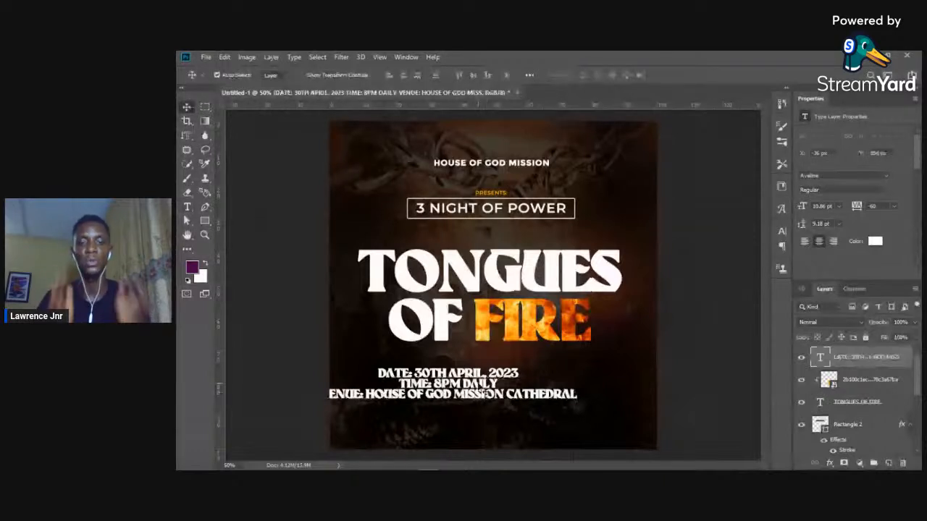
drag(485, 393, 527, 393)
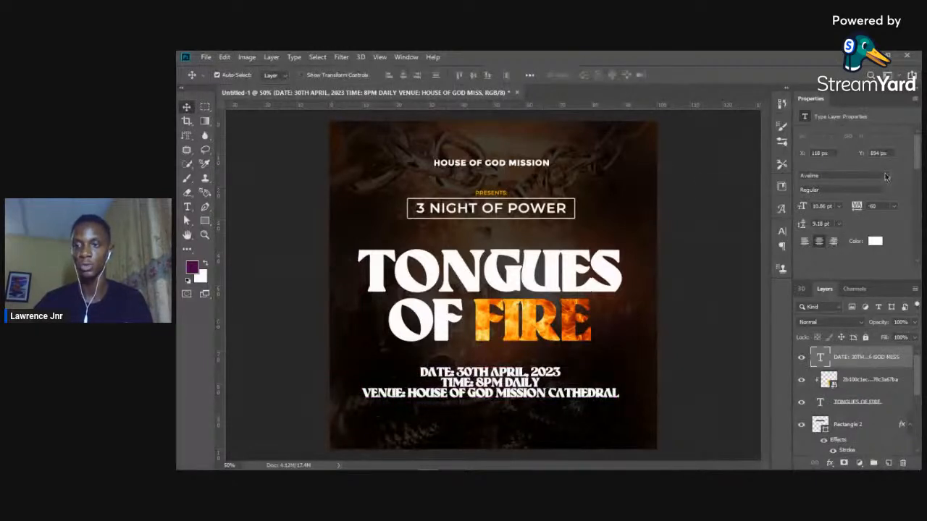
click(885, 176)
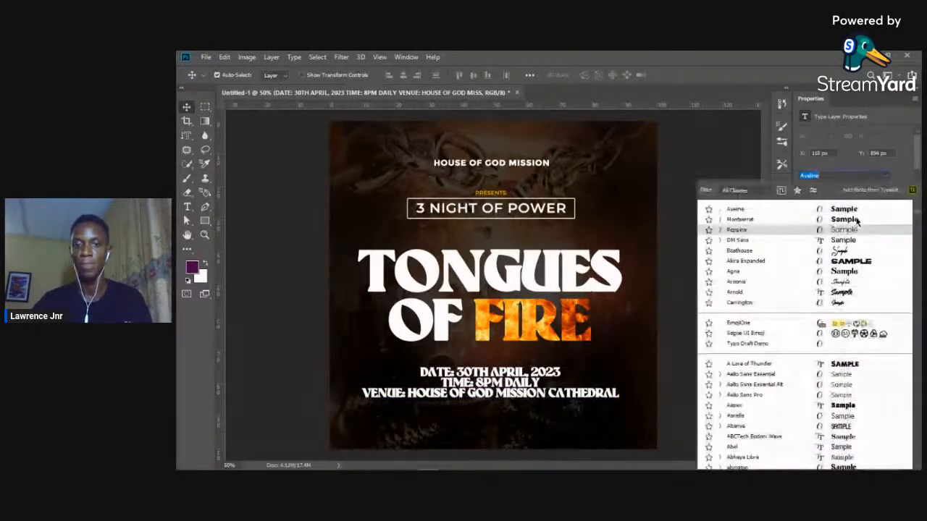
click(846, 227)
drag(512, 385, 509, 388)
Step: Scale the event details block down to about 8.68 pt text and keep it centered beneath the title
drag(801, 225, 805, 227)
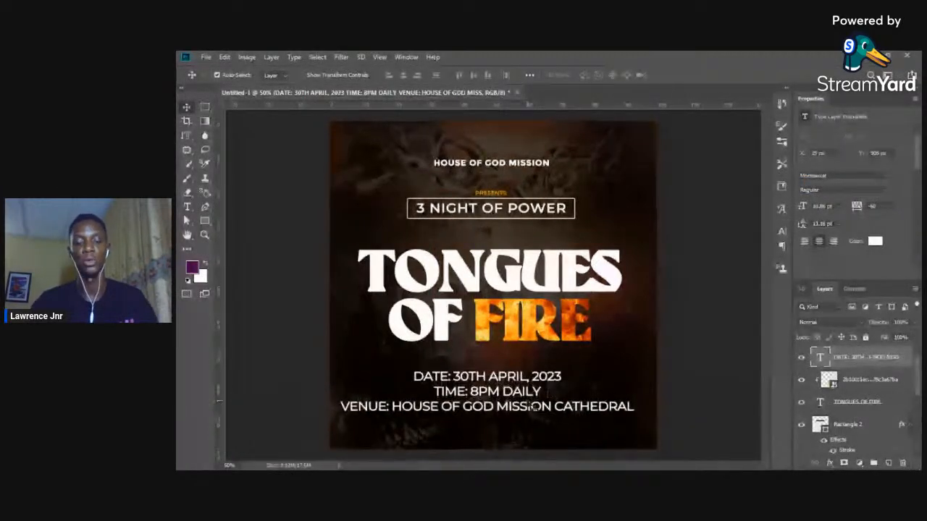
key(ctrl+t)
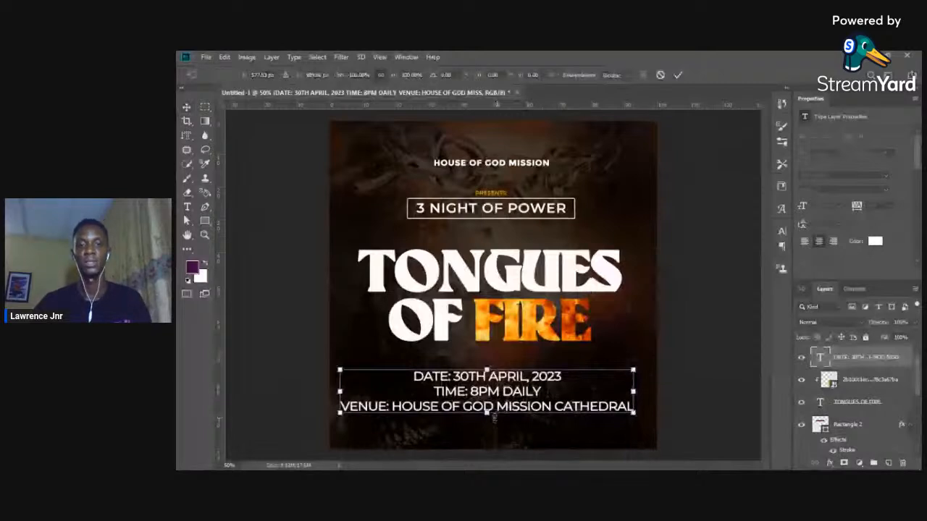
key(Return)
drag(495, 418, 494, 393)
key(ctrl+t)
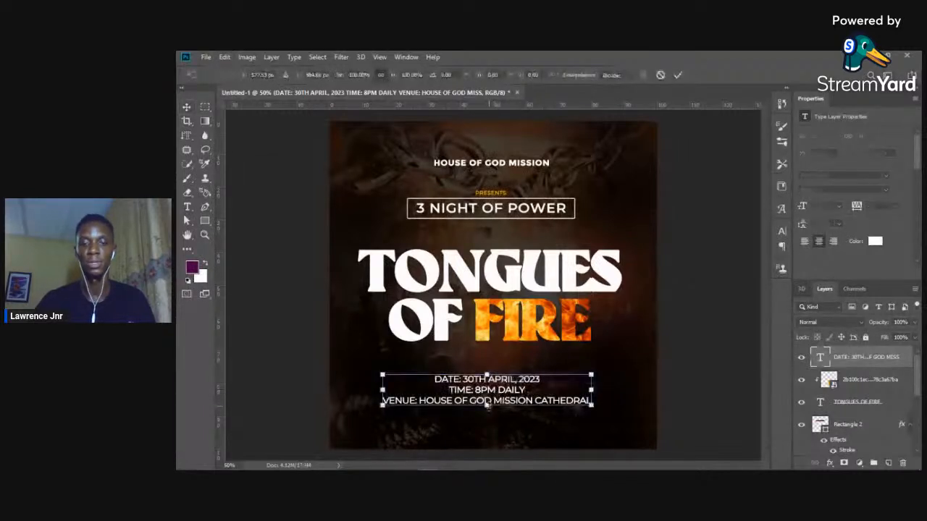
drag(487, 407, 497, 412)
key(Return)
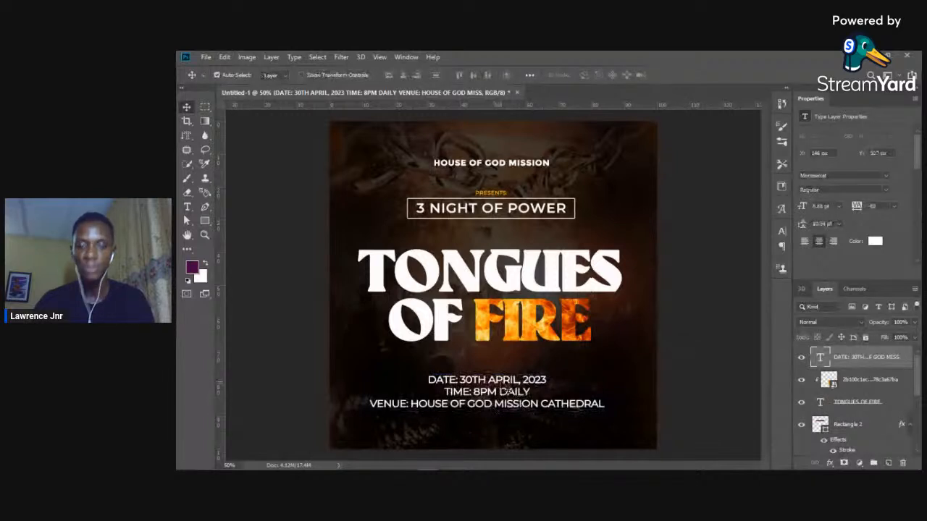
key(ctrl+minus)
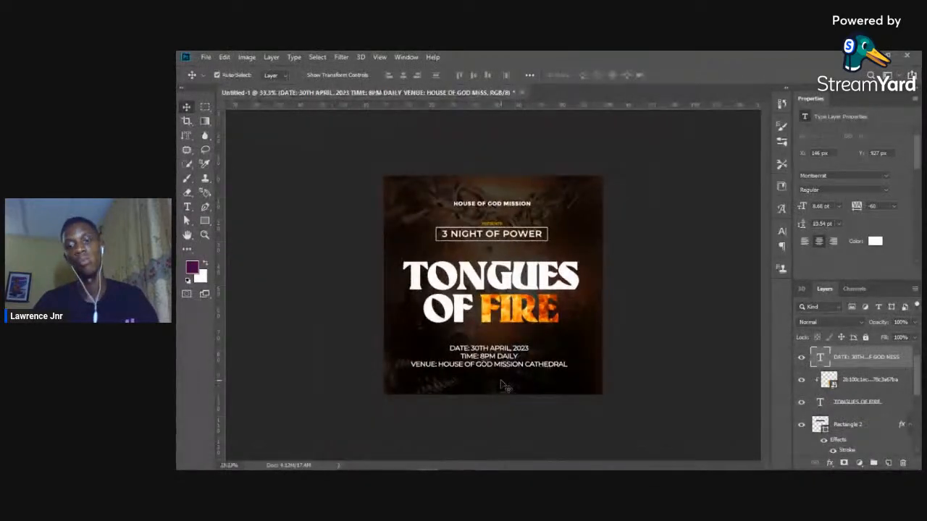
click(501, 385)
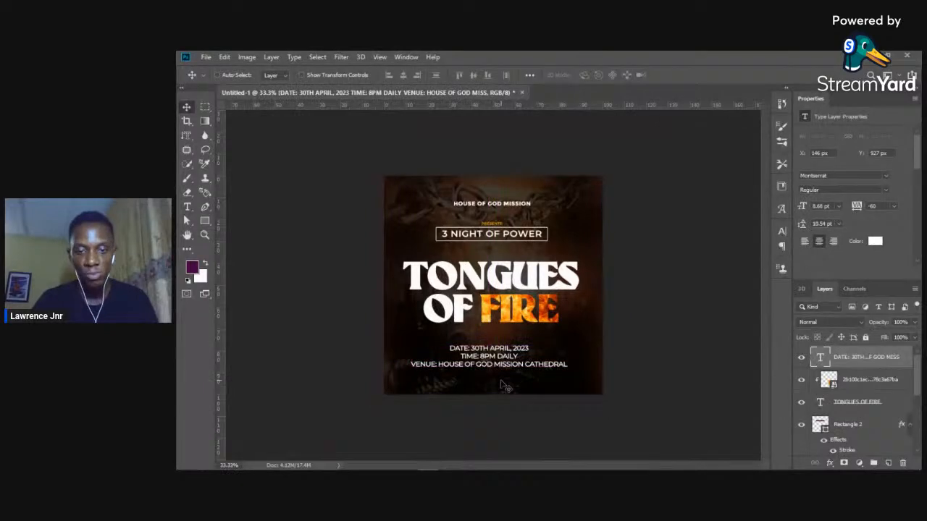
key(ctrl+plus)
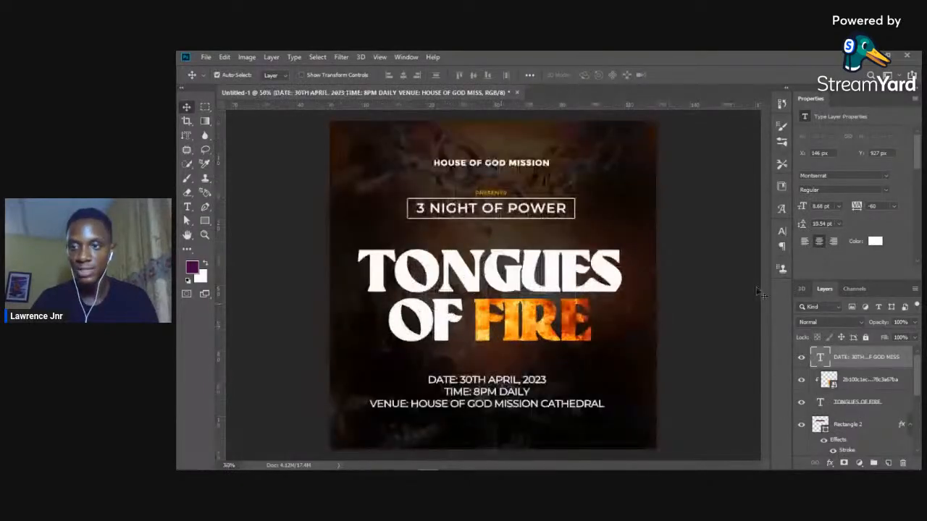
Step: Set the event details text to the Montserrat SemiBold weight
click(885, 191)
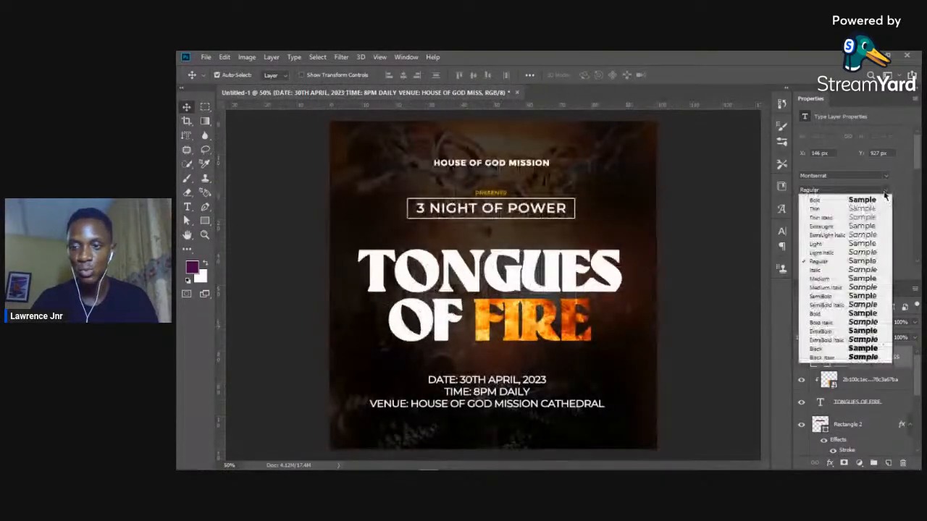
click(830, 278)
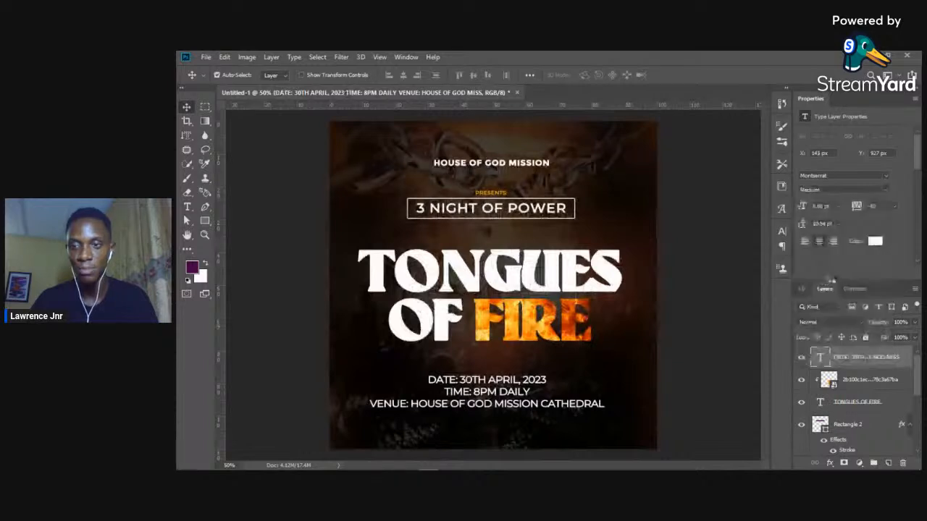
click(885, 191)
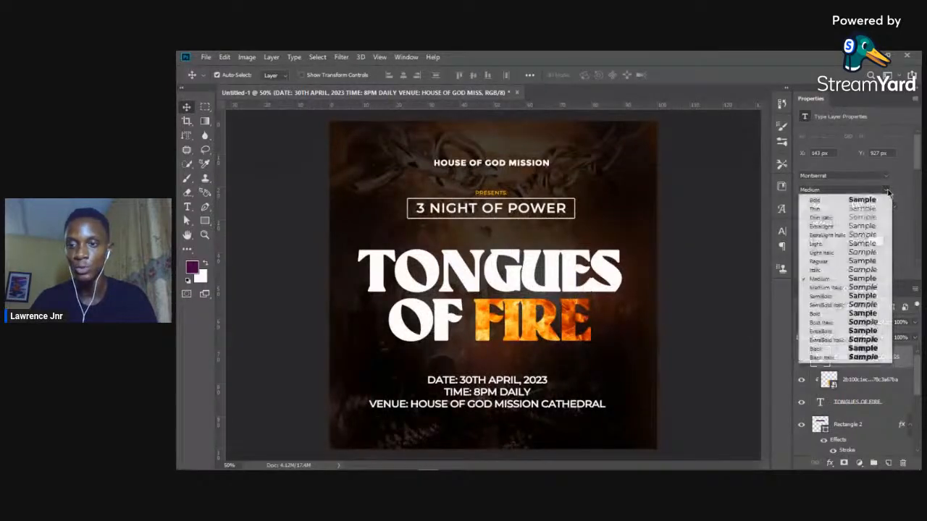
click(831, 296)
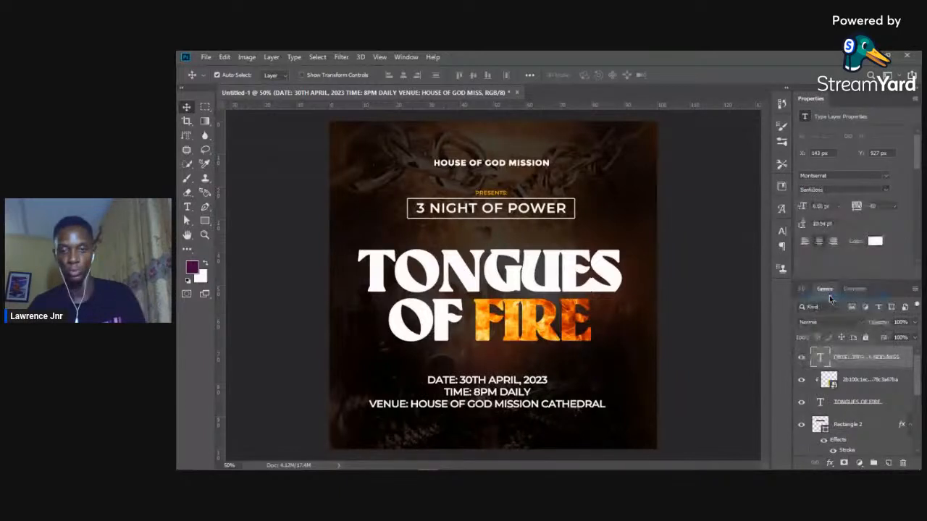
Step: Recolor the "DATE:" label in the event details golden yellow
key(t)
click(461, 391)
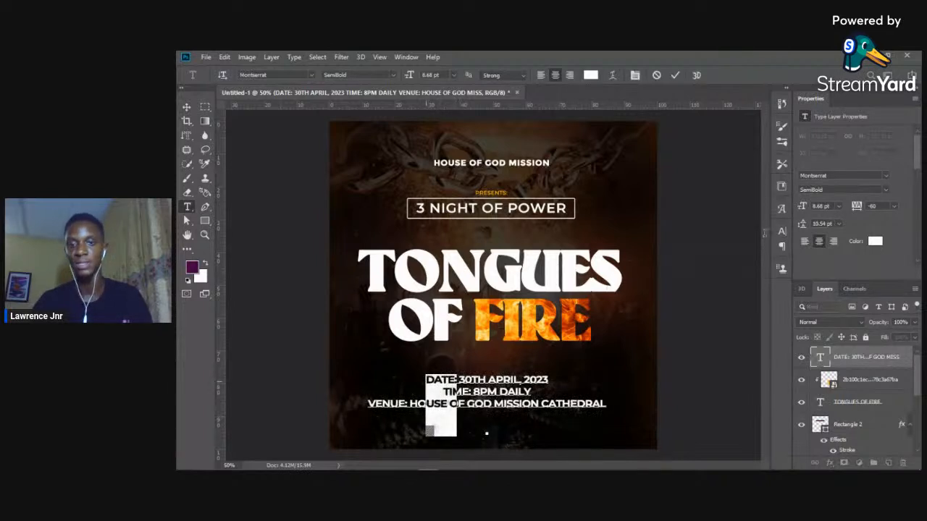
click(875, 242)
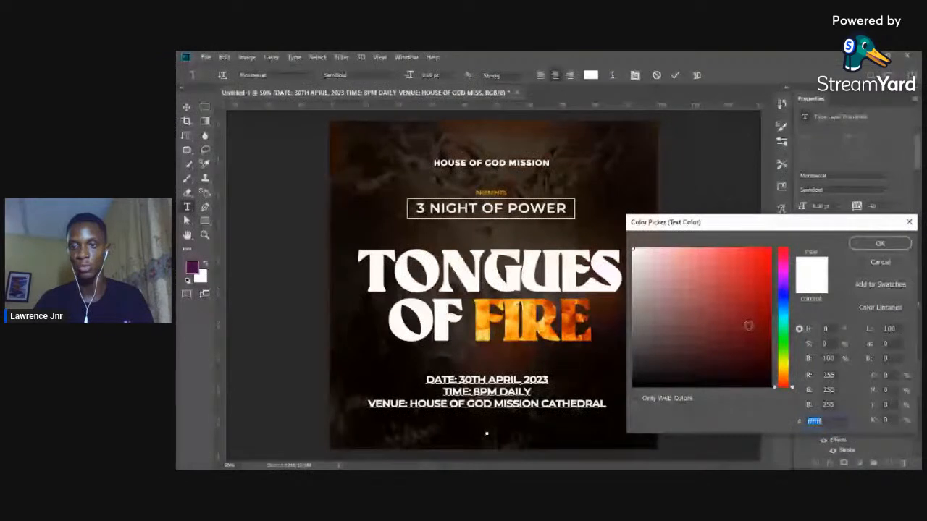
text(ff9600)
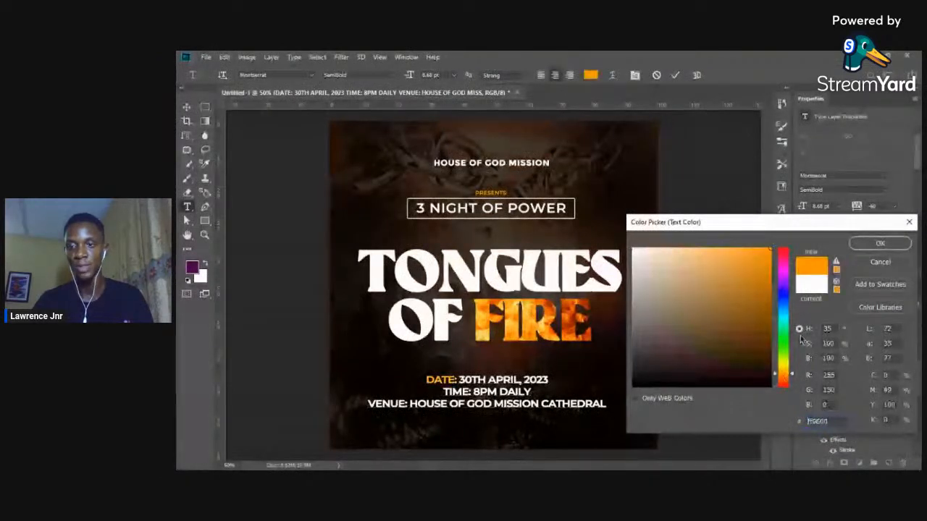
click(783, 370)
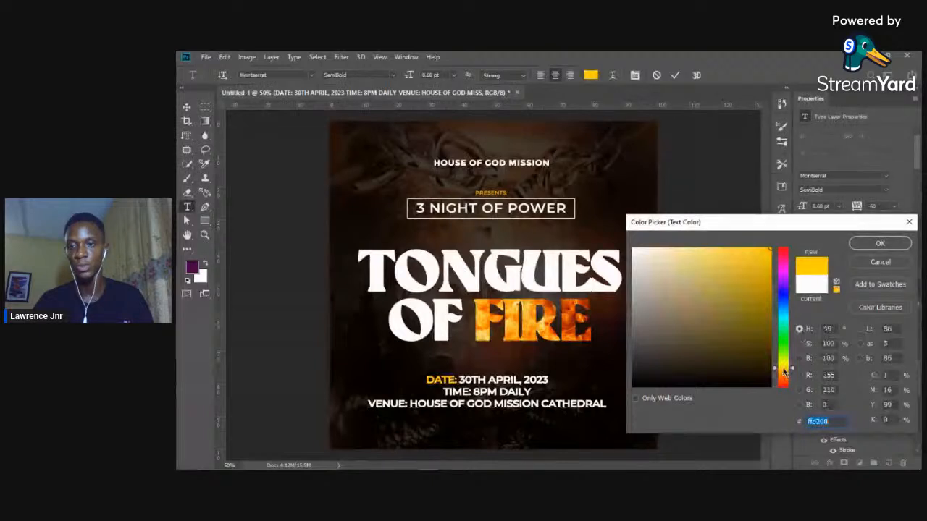
click(905, 244)
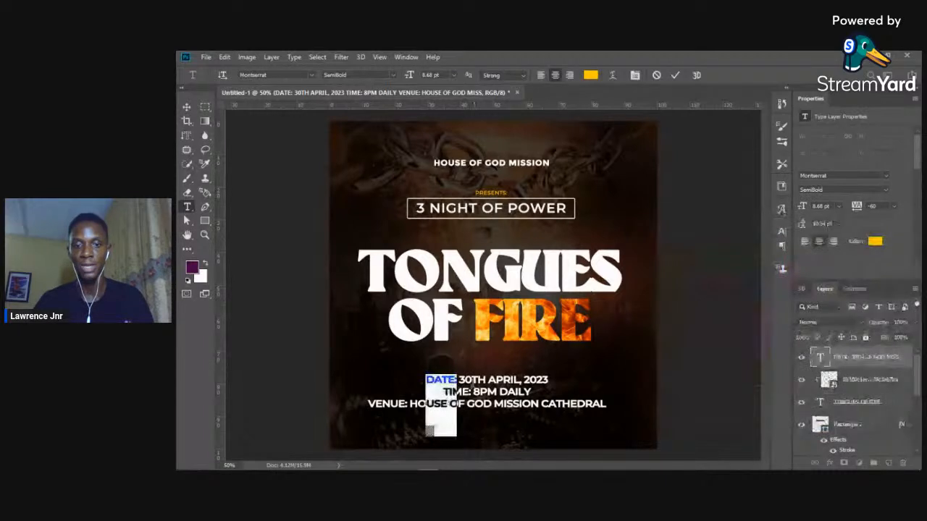
Step: Recolor the "TIME:" label in the event details to golden yellow #ffc600
mouse_move(472, 385)
mouse_down()
mouse_move(441, 385)
mouse_move(455, 385)
mouse_up()
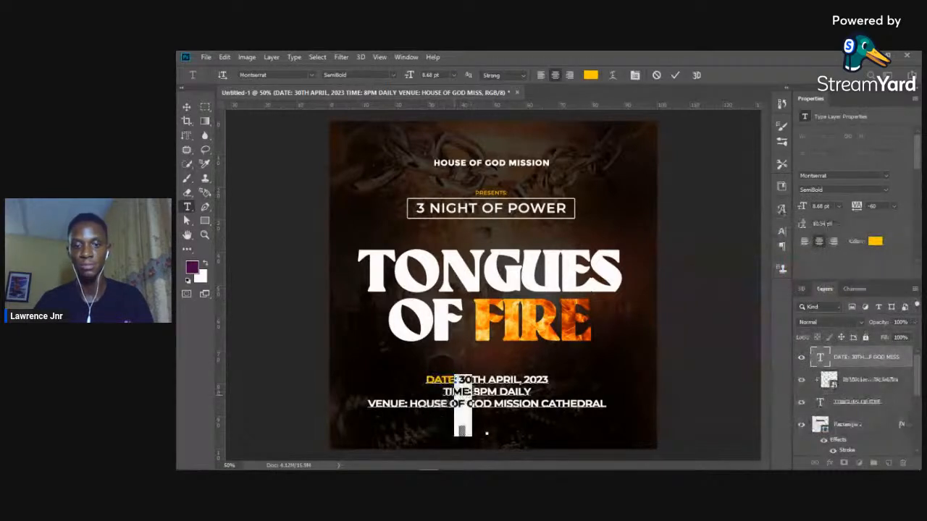
click(479, 427)
key(Left)
key(shift+Left)
key(shift+Left)
key(shift+Left)
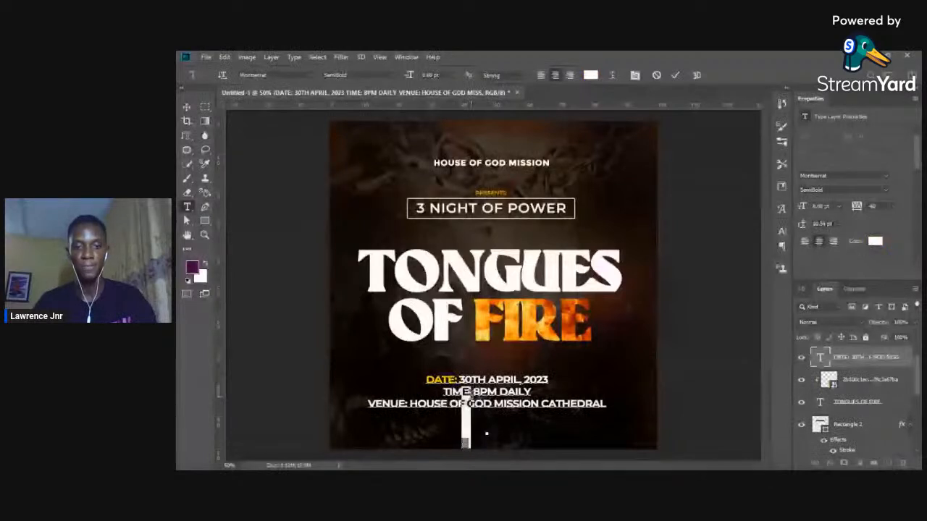
key(shift+Left)
key(shift+Left)
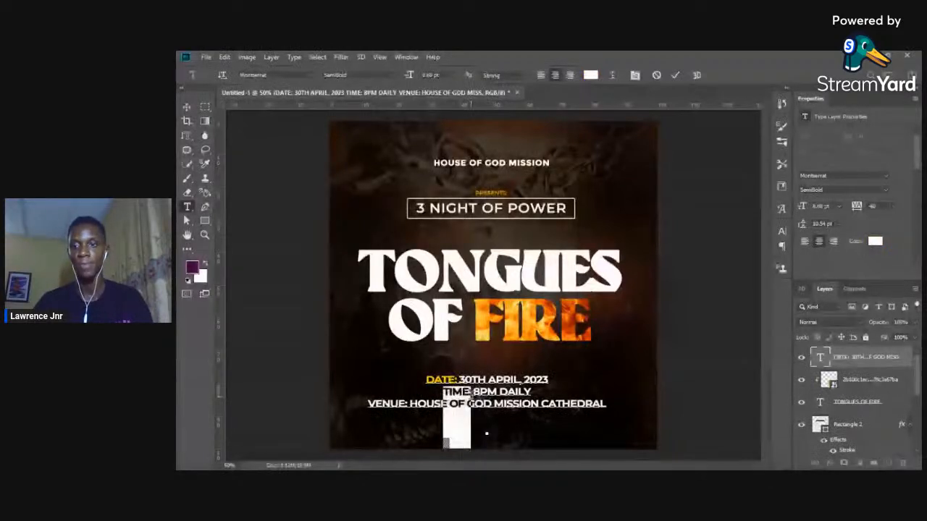
click(873, 242)
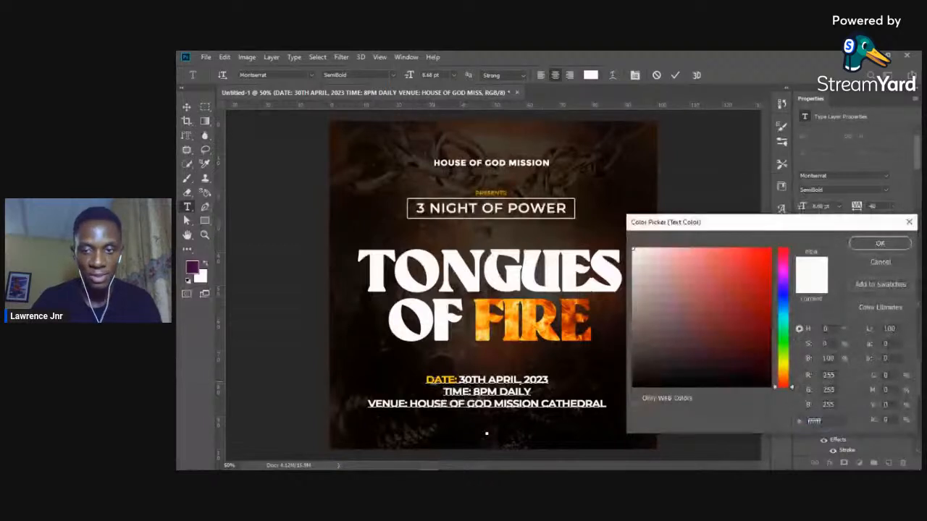
text(ffc600)
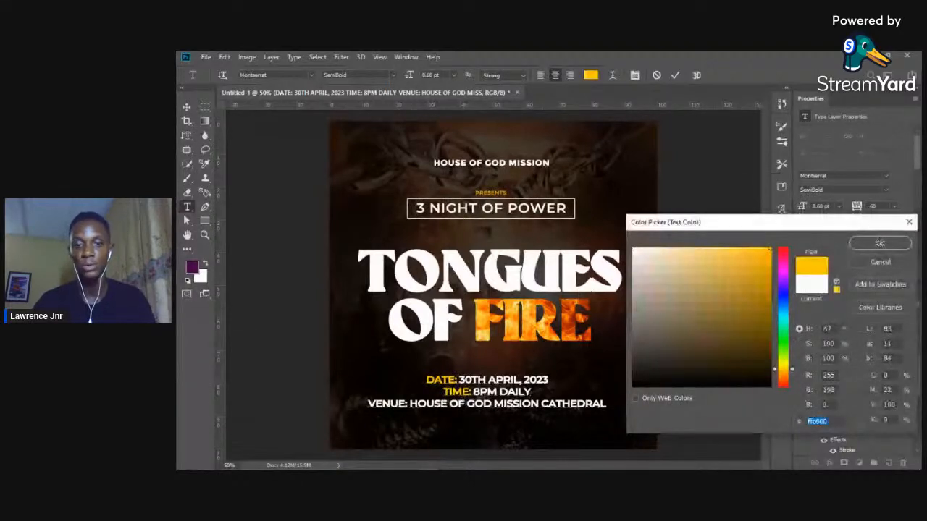
click(879, 244)
Step: Recolor the "VENUE:" label in the event details to golden yellow #ffc600
click(409, 404)
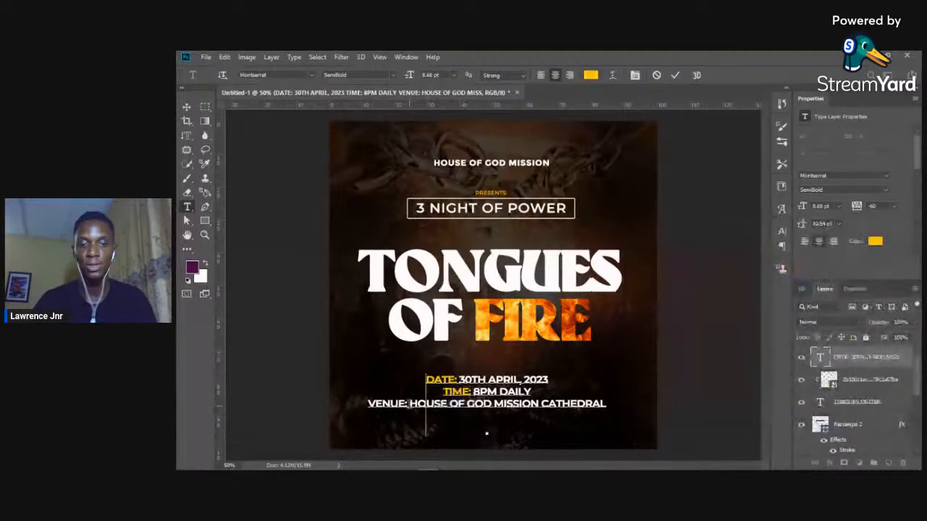
click(409, 429)
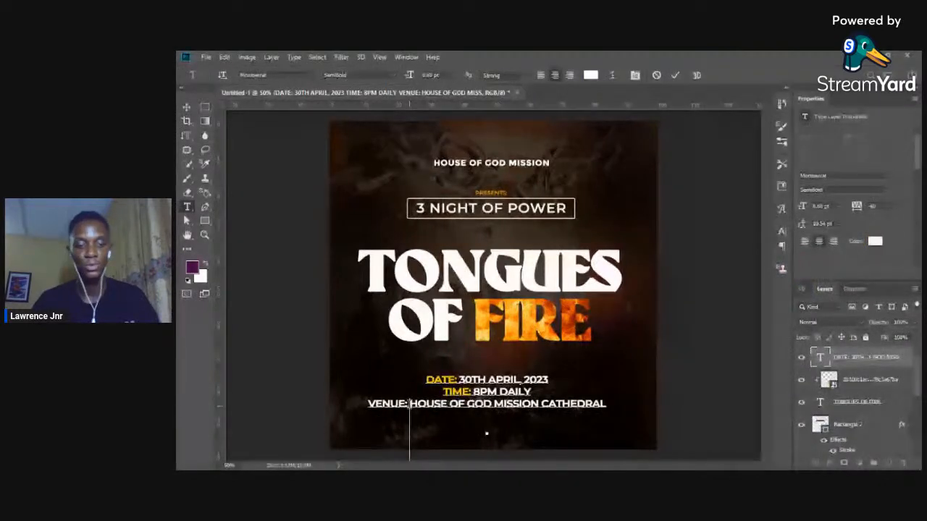
drag(409, 404, 368, 404)
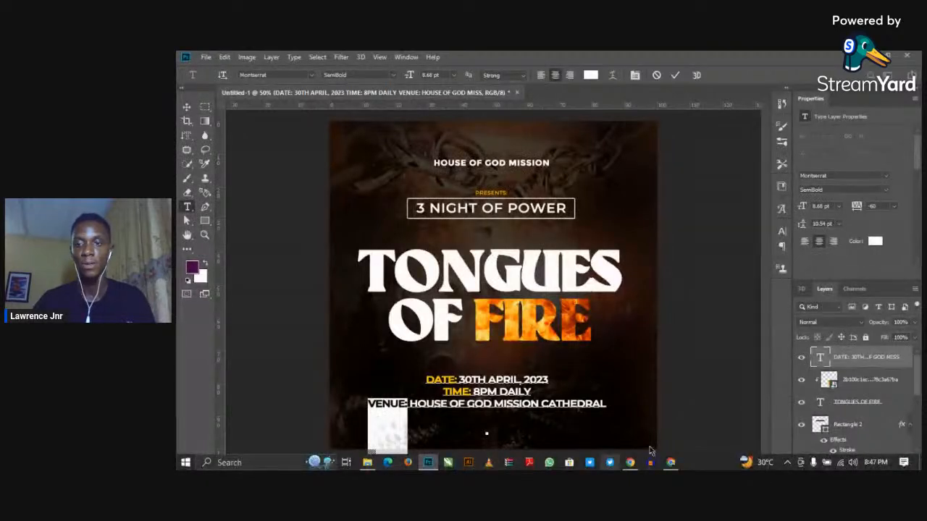
click(875, 241)
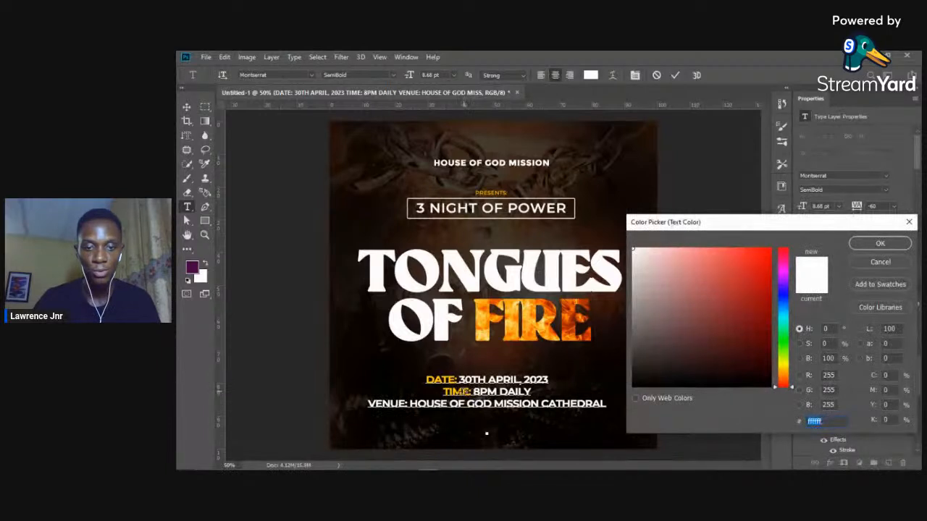
text(ffc600)
click(880, 243)
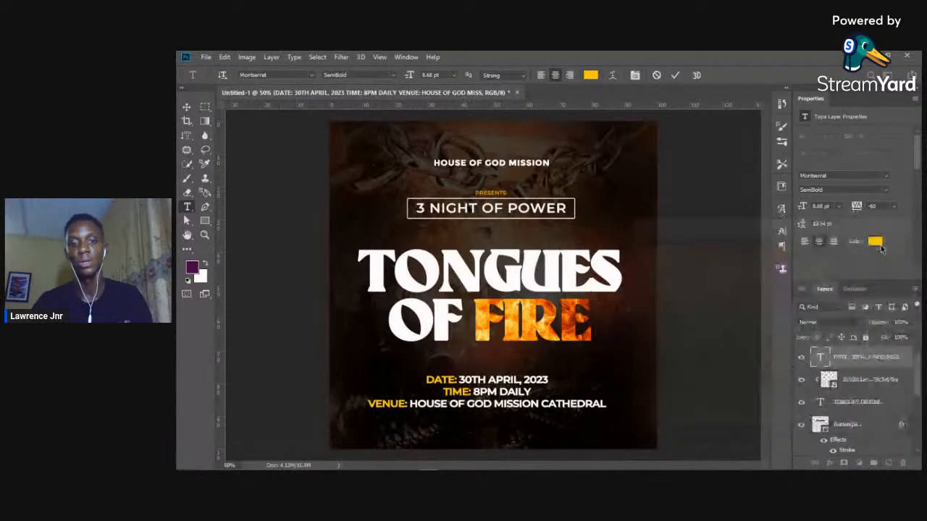
Step: Move the event details block straight down to leave more space beneath the title
click(185, 108)
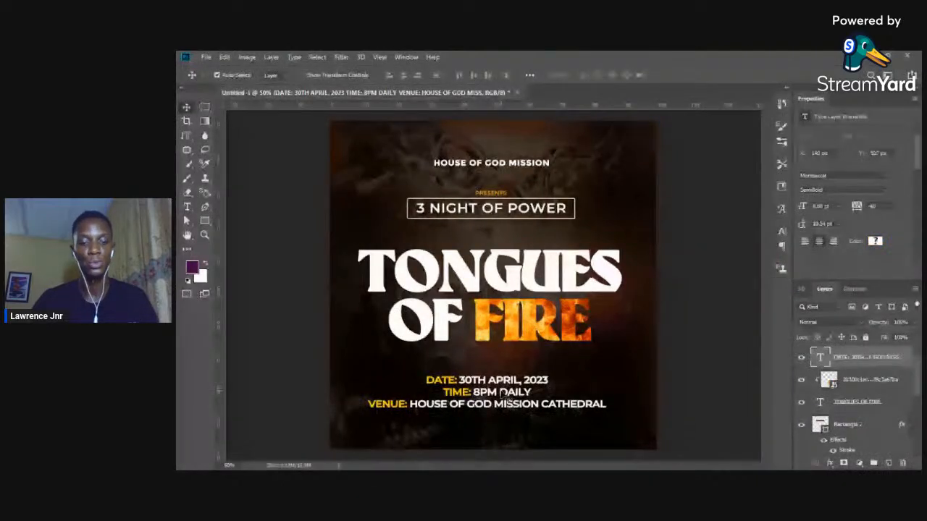
drag(502, 393, 502, 408)
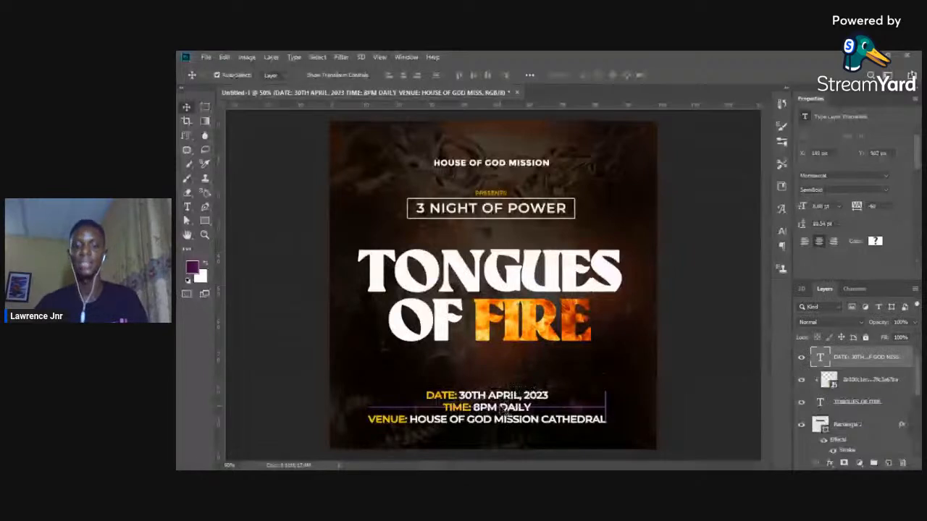
click(746, 333)
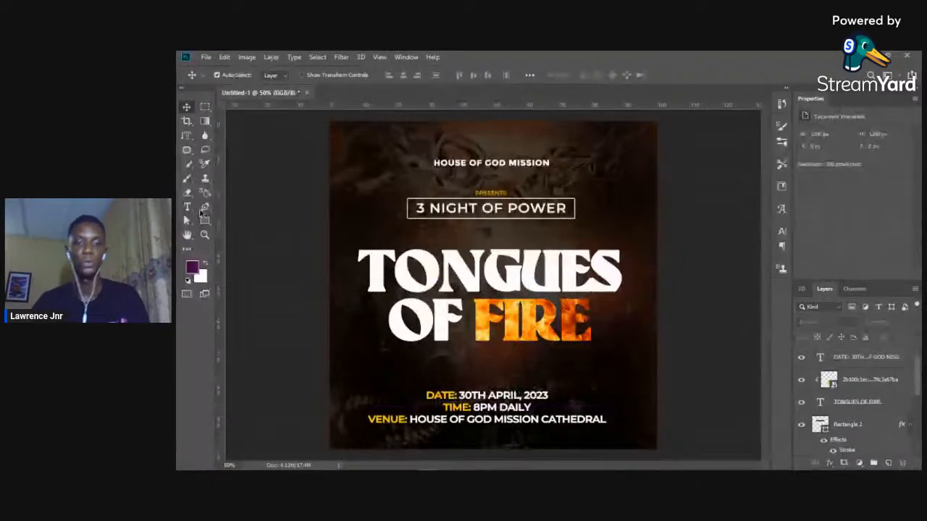
Step: Add a new text layer reading "Featuring:" between the title and the event details
click(187, 207)
click(404, 367)
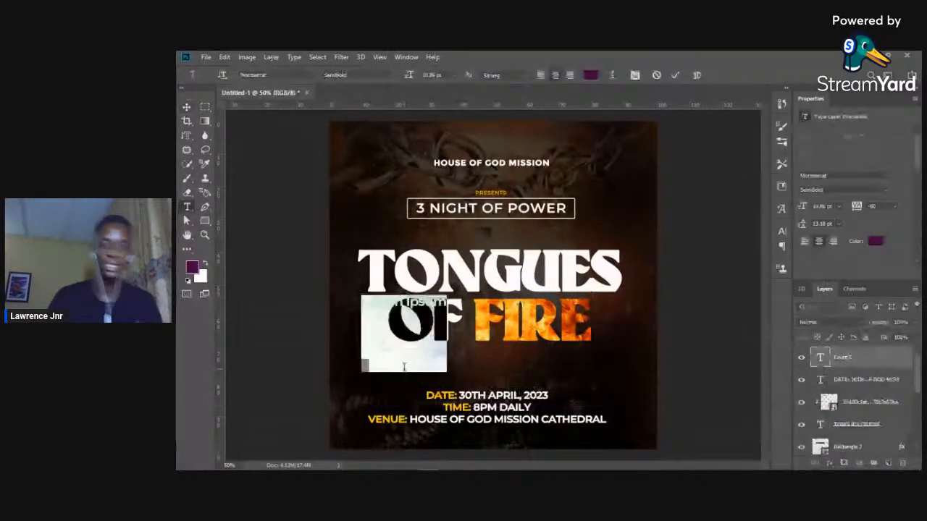
drag(436, 332, 442, 353)
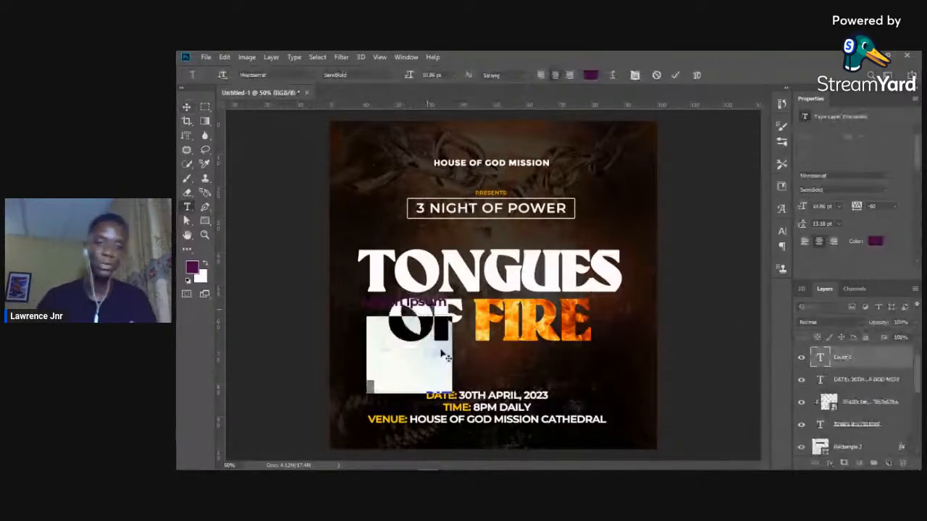
key(BackSpace)
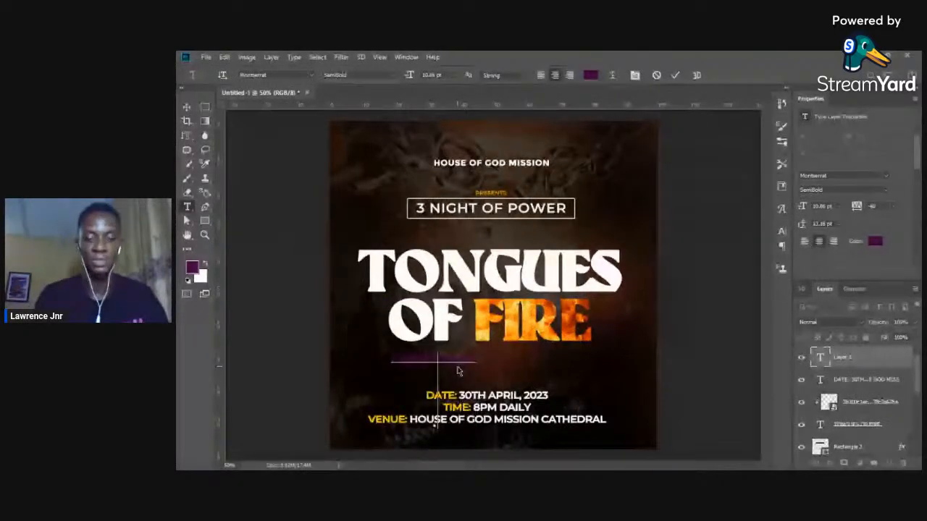
text(MINISTERING)
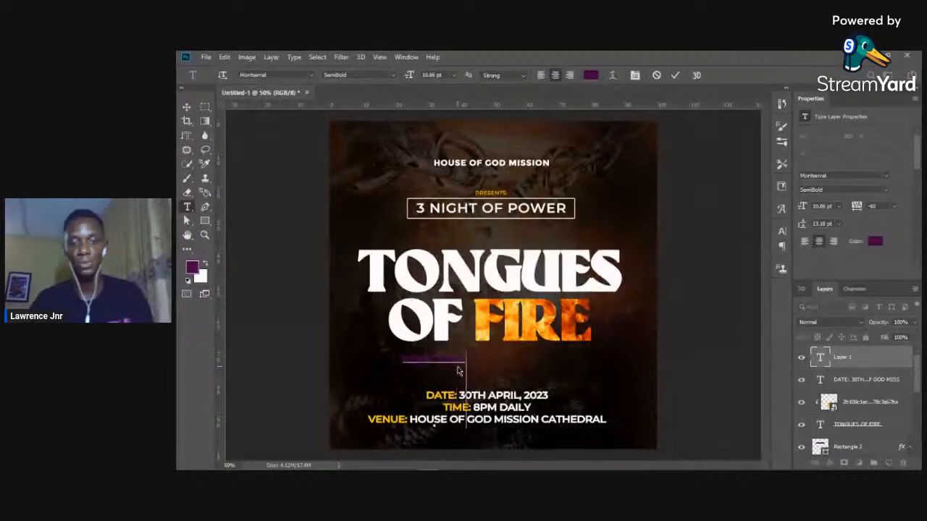
click(187, 106)
Step: Change the color of the "Featuring:" text to white #ffffff
click(876, 241)
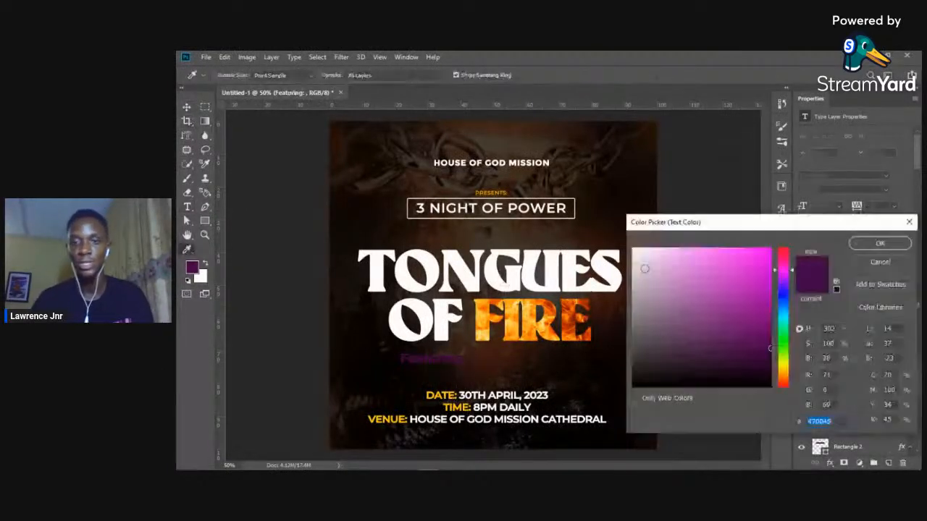
text(ffffff)
click(880, 243)
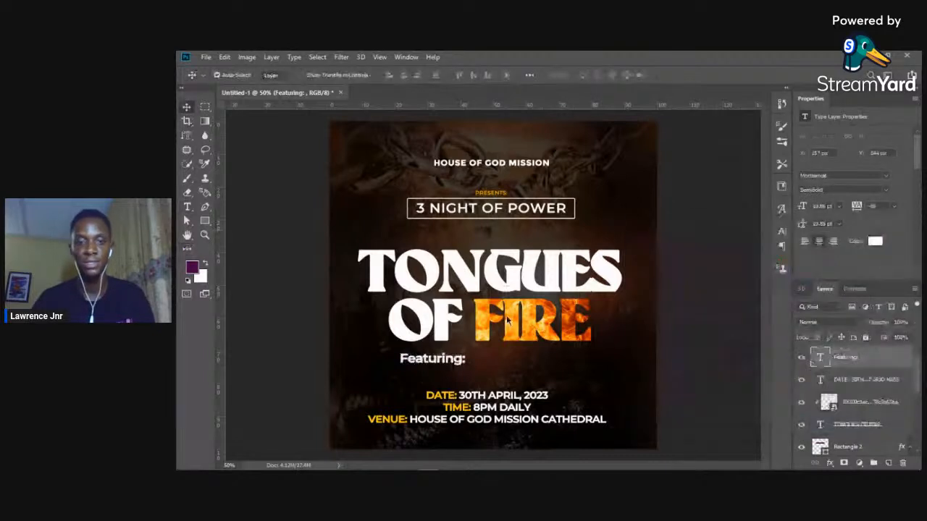
Step: Extend the "Featuring:" text so the line reads "Featuring: Healing, Deliverance, Breakthrough"
key(t)
click(467, 359)
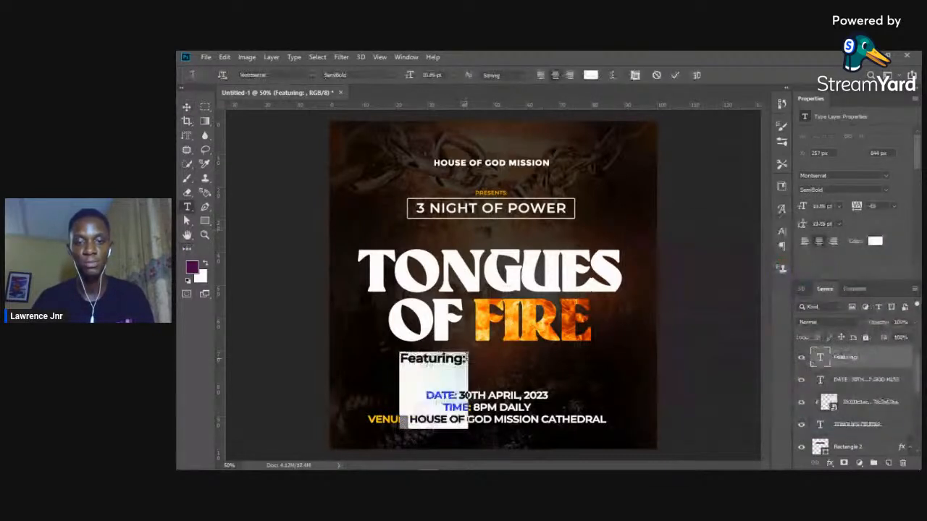
text(He)
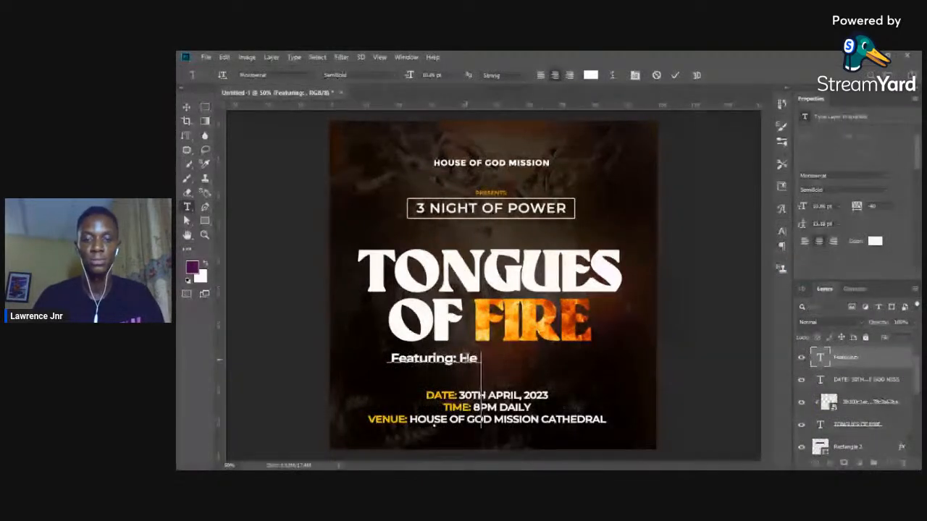
text(aling, De)
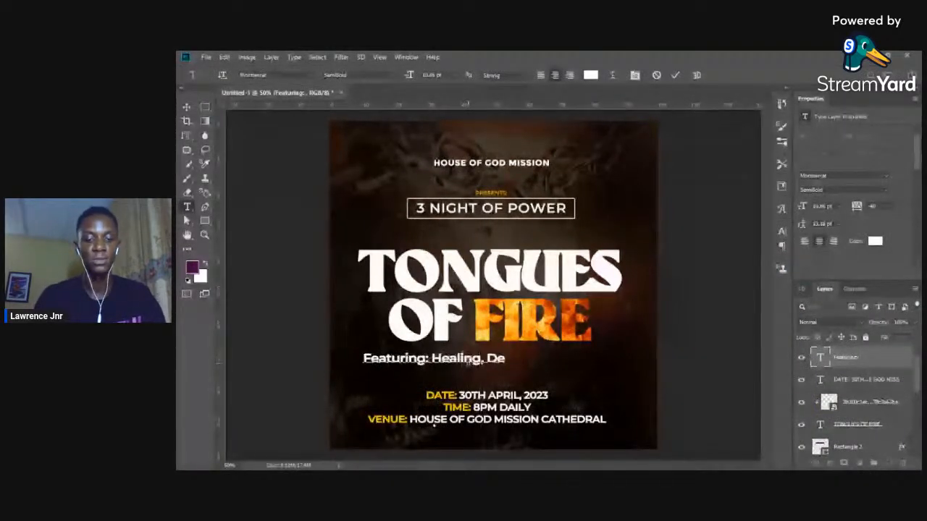
text(livera)
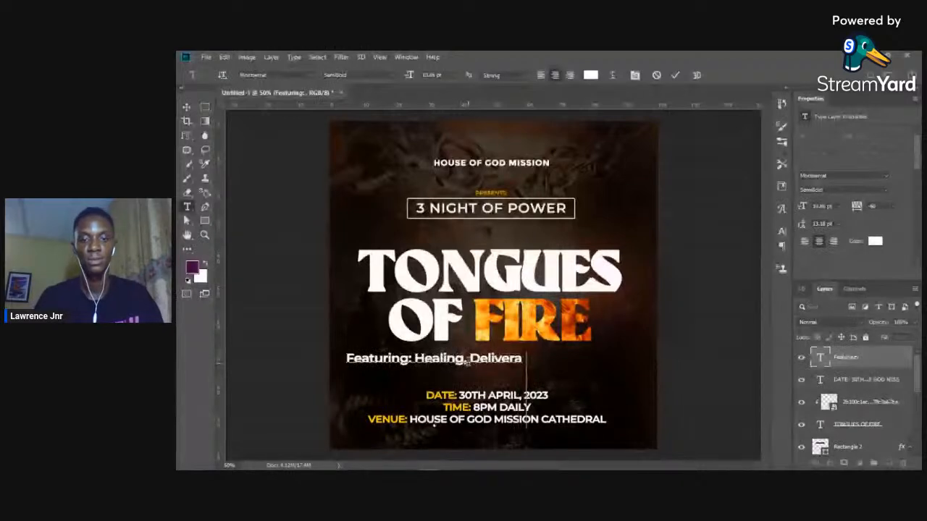
text(nce, B)
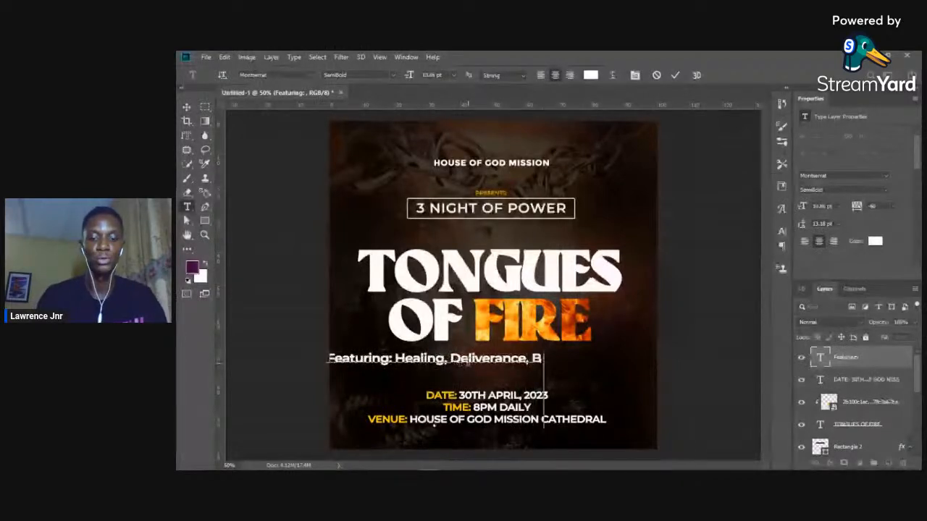
text(reak)
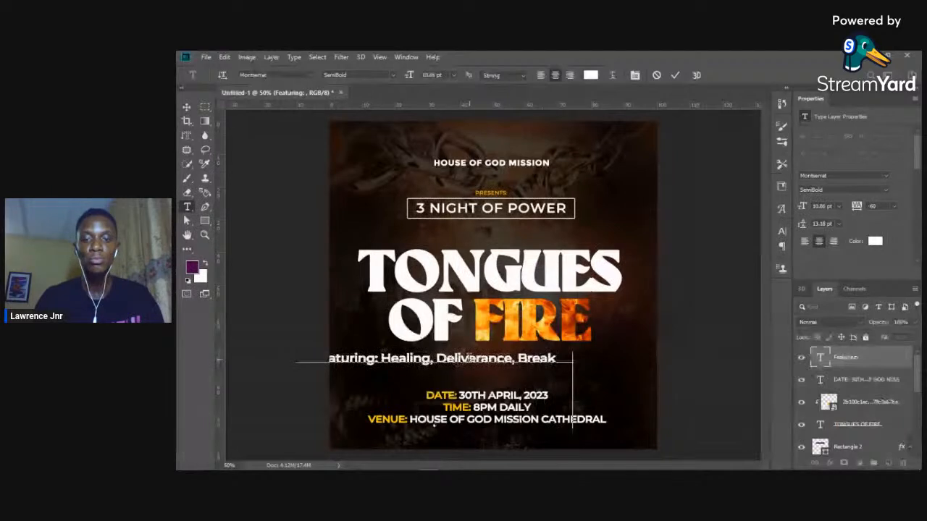
text(throu)
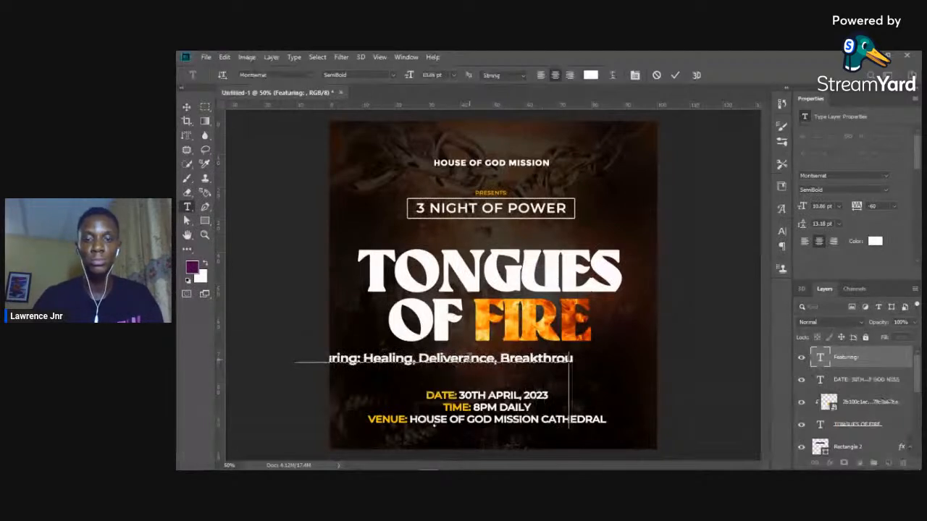
key(BackSpace)
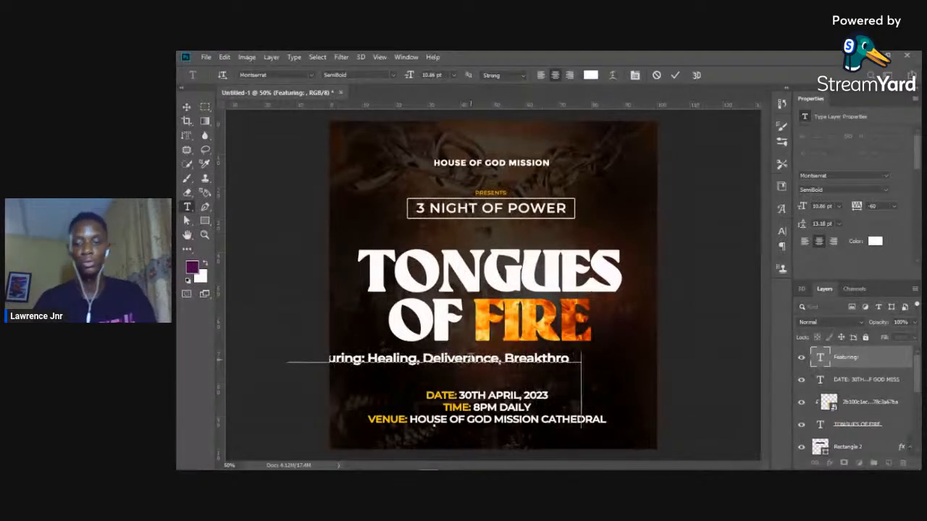
text(ugh)
Step: Add a second line reading "Salvation, Miracles" to the Featuring text
key(Return)
text(S)
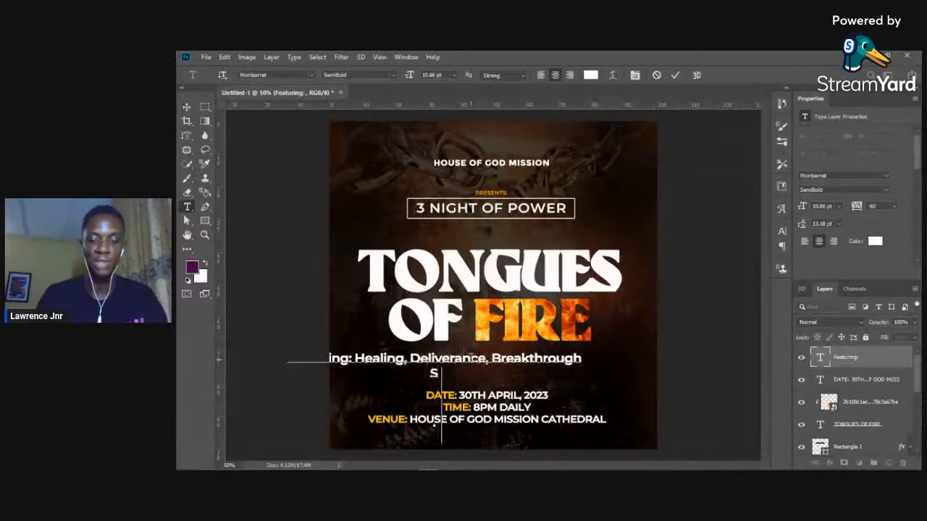
text(alvation)
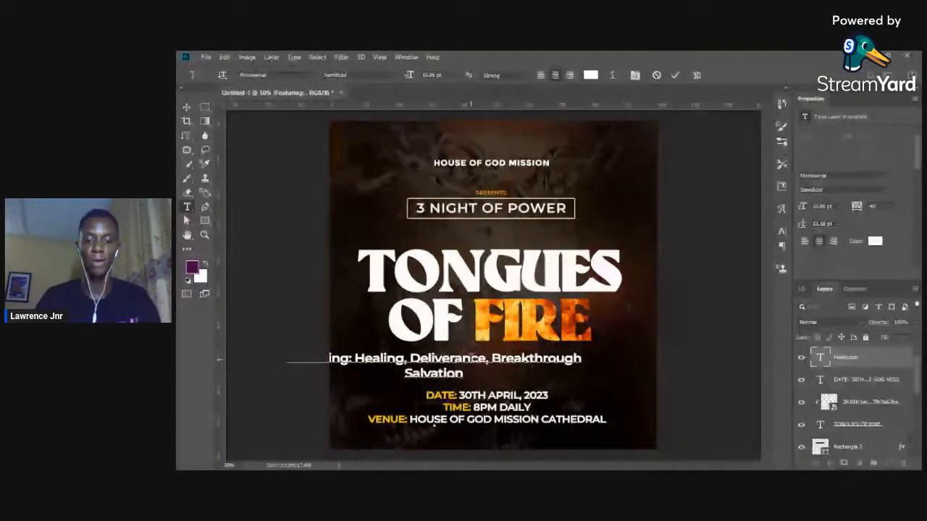
text(, Mir)
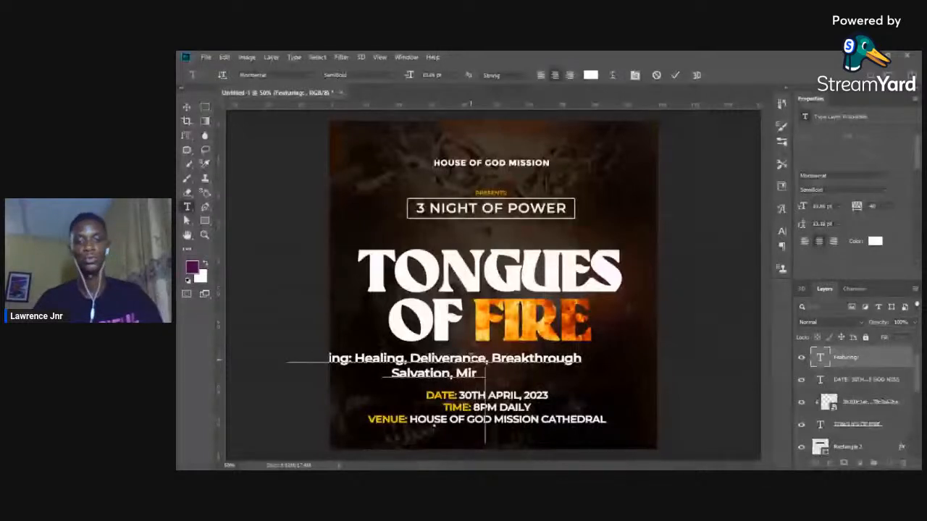
text(acles)
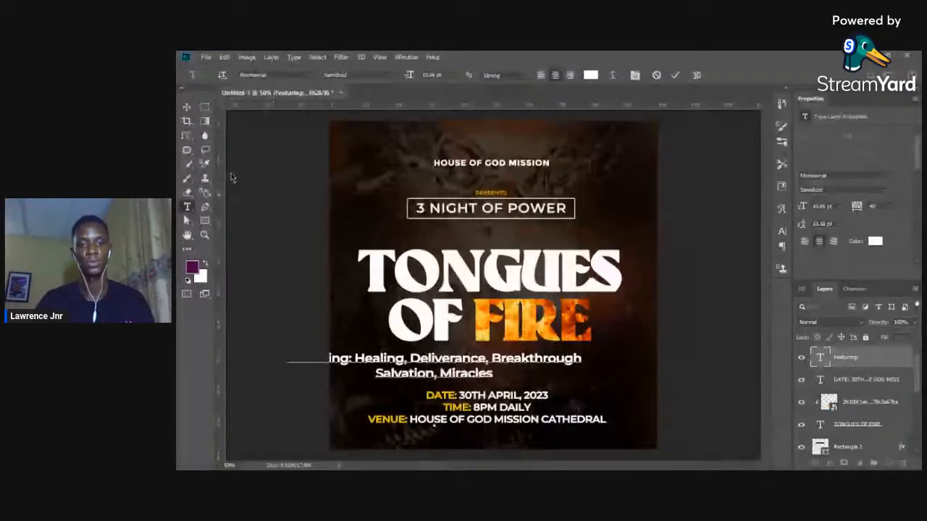
click(187, 106)
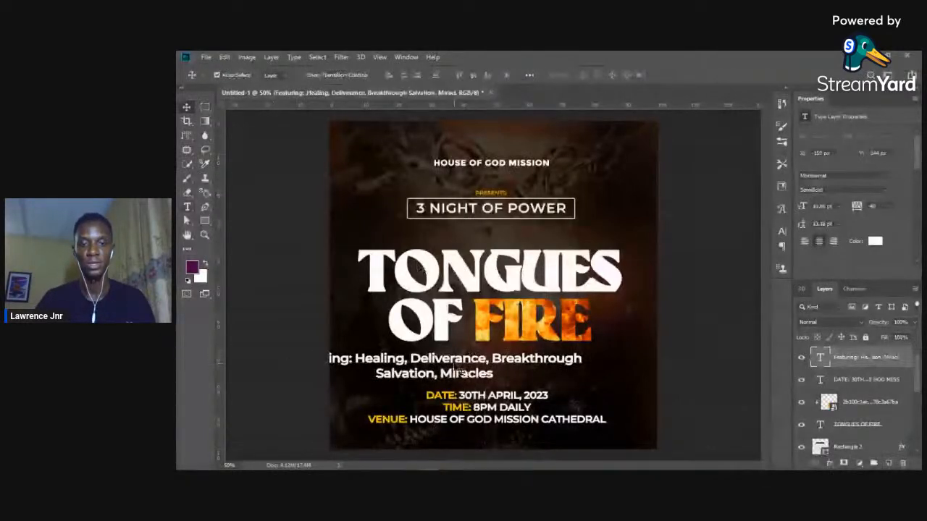
Step: Scale down the two-line Featuring text and center it between the title and the event details
mouse_move(457, 372)
mouse_down()
mouse_move(513, 356)
mouse_move(498, 368)
mouse_up()
key(ctrl+t)
key(Return)
key(shift+Down)
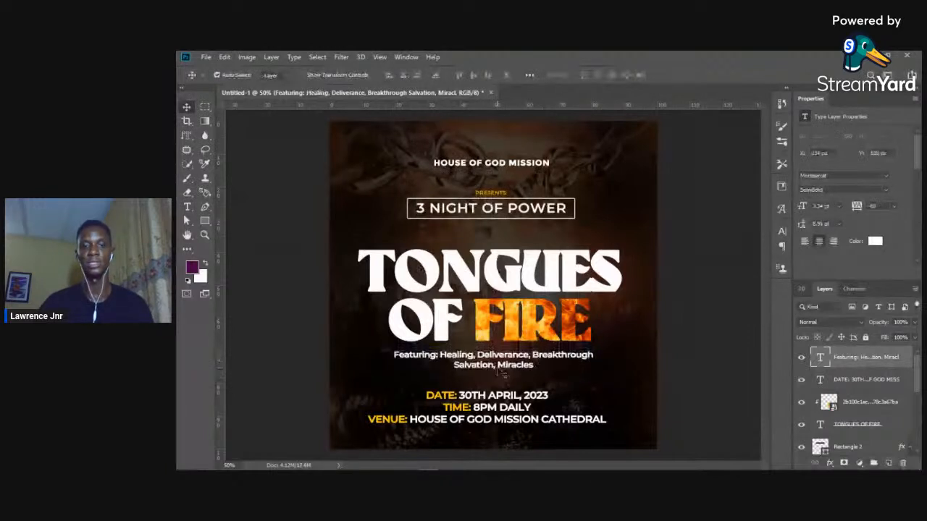
click(263, 277)
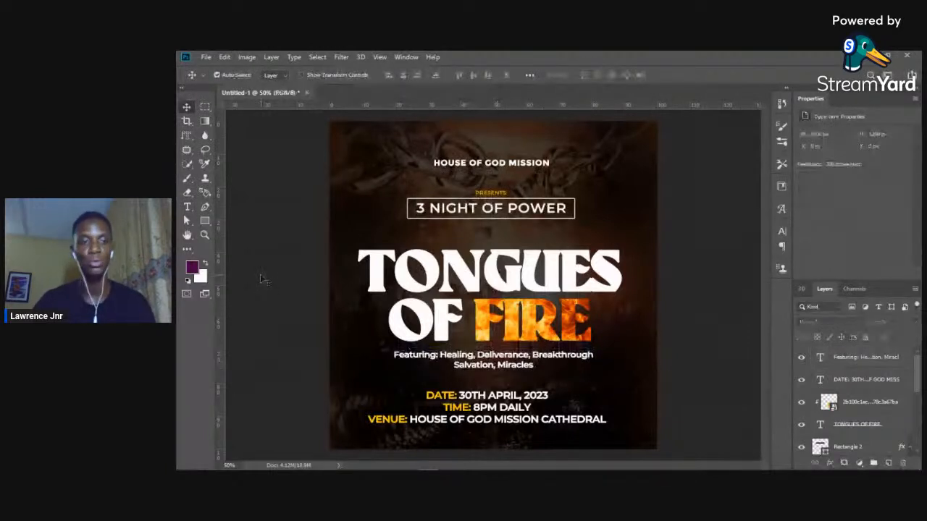
Step: Draw a rectangle about 766 by 78 px covering the two-line Featuring text
click(205, 221)
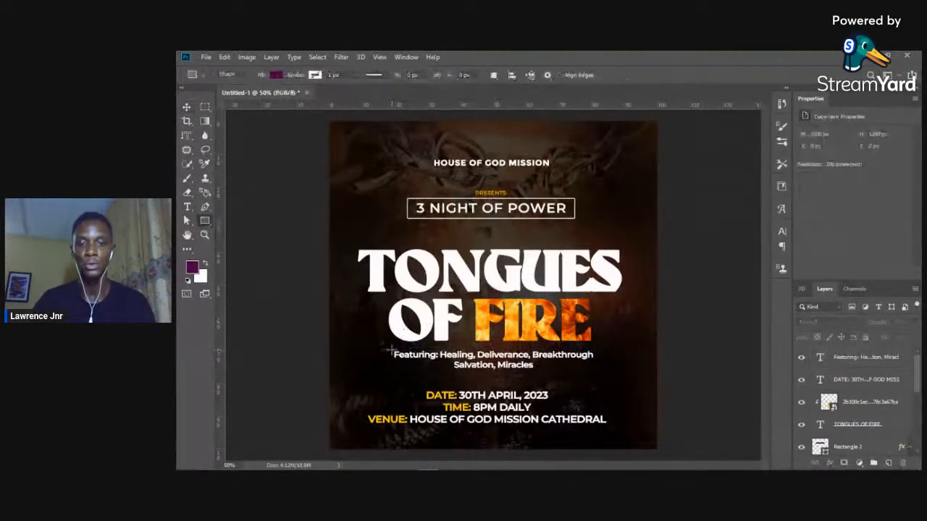
drag(389, 351, 599, 371)
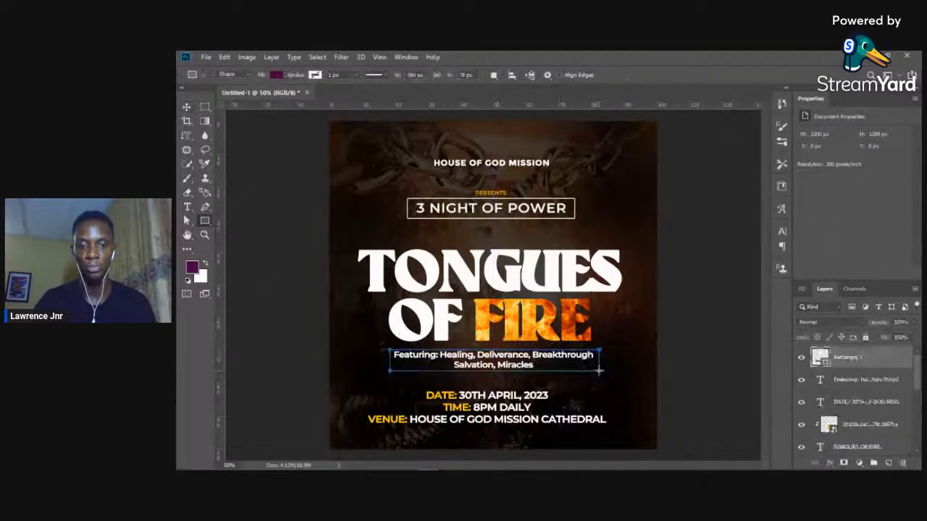
click(187, 107)
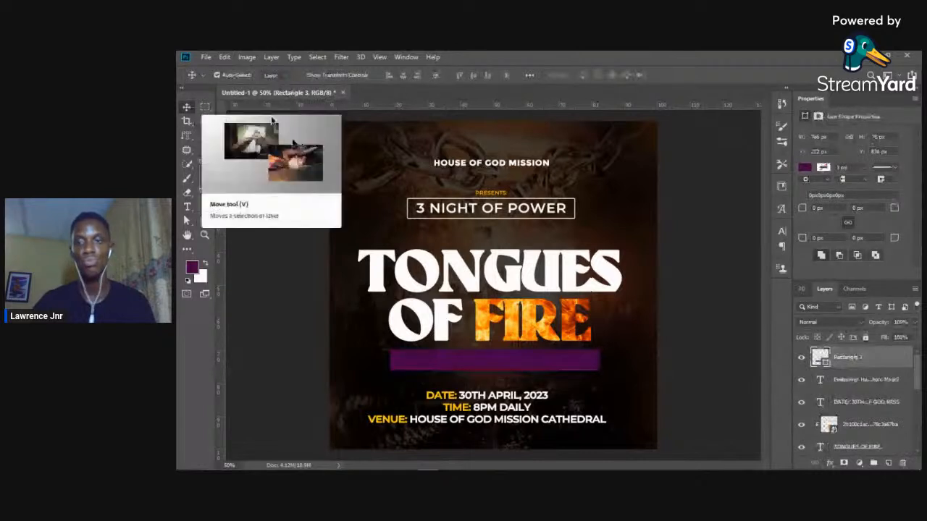
Step: Fill the rectangle with golden yellow #ffc600 sampled from the event labels and place its layer beneath the Featuring text
click(803, 167)
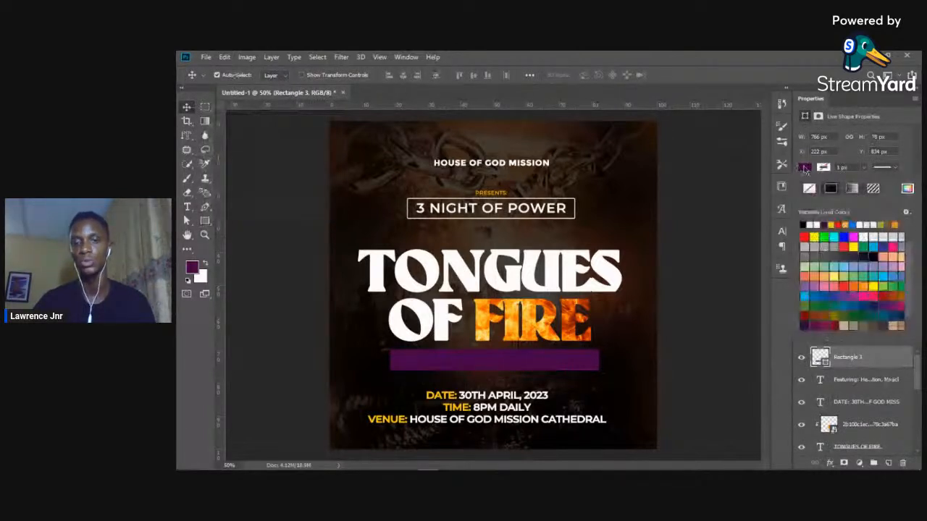
click(837, 223)
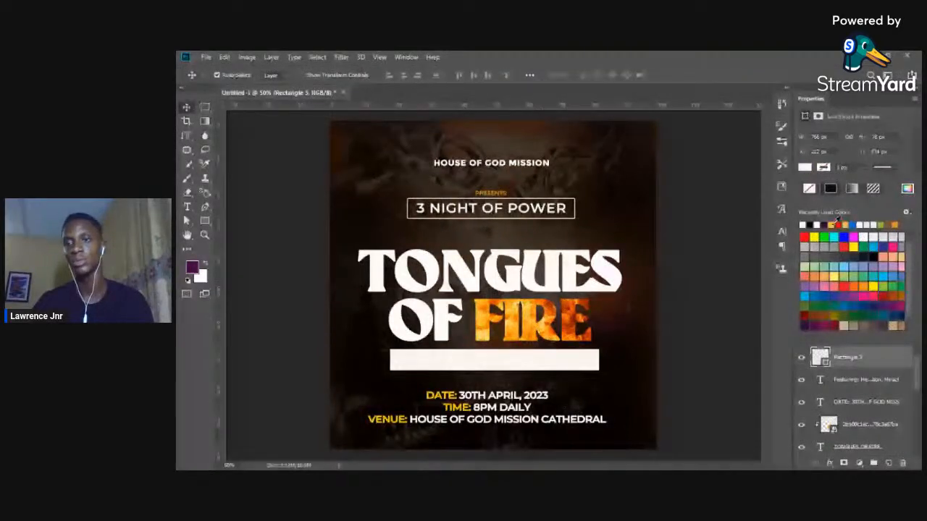
click(907, 189)
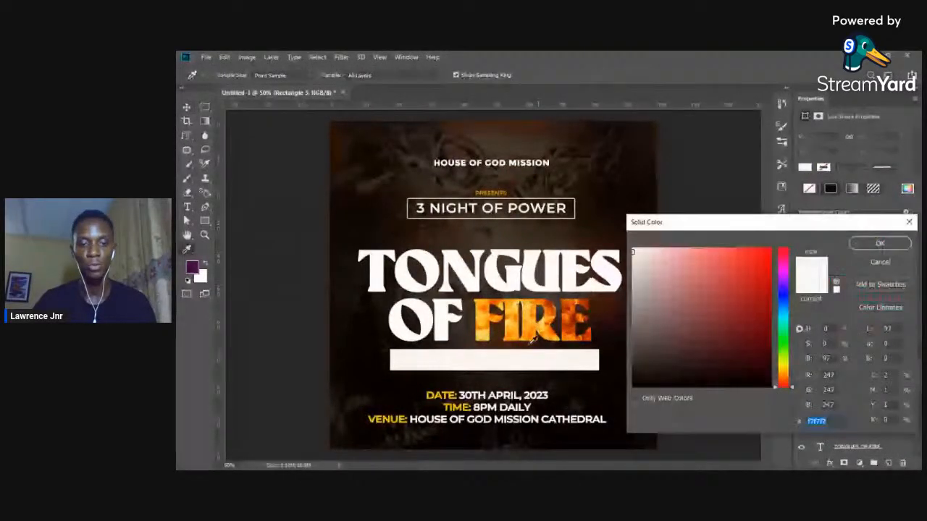
click(530, 343)
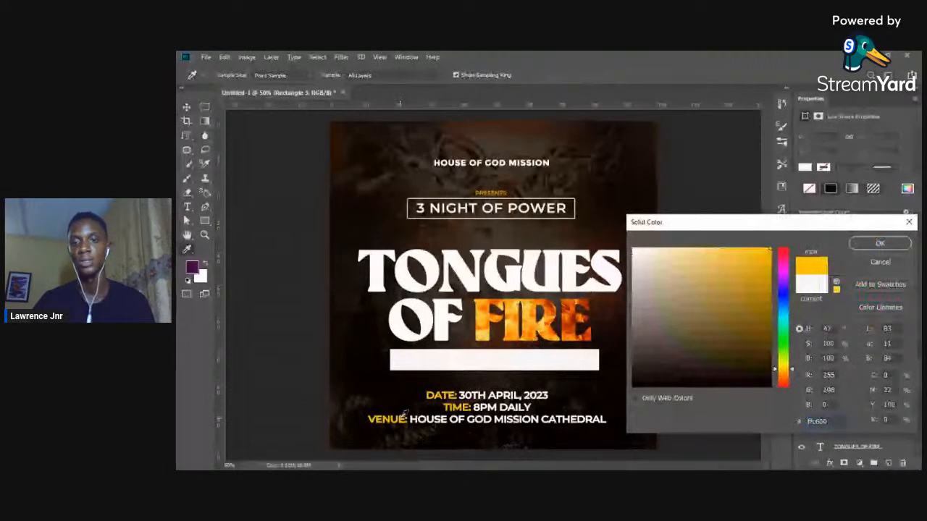
click(863, 240)
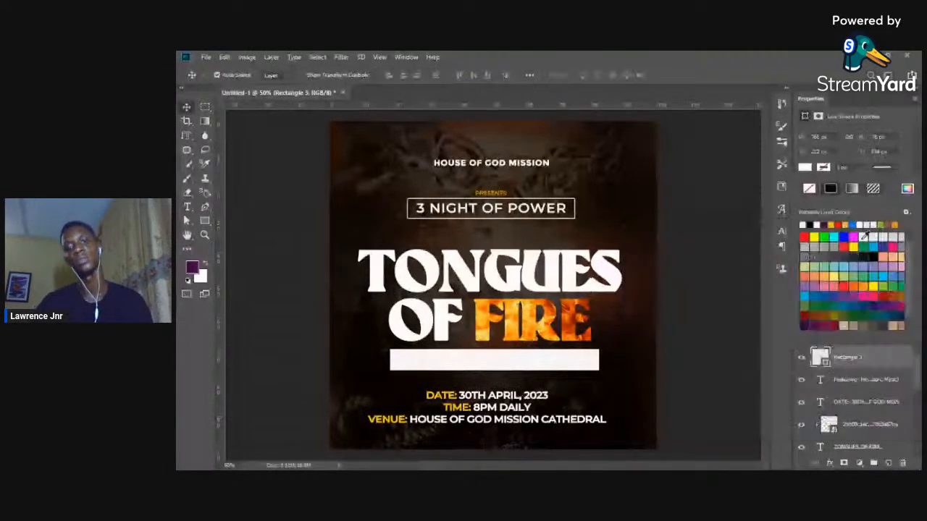
click(511, 363)
drag(869, 377, 890, 390)
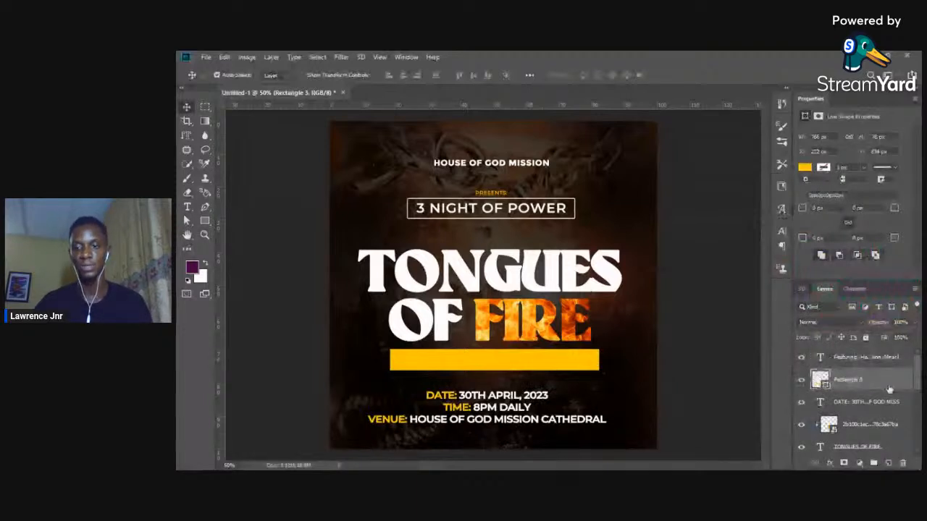
Step: Change the color of the Featuring text to black #000000
click(865, 357)
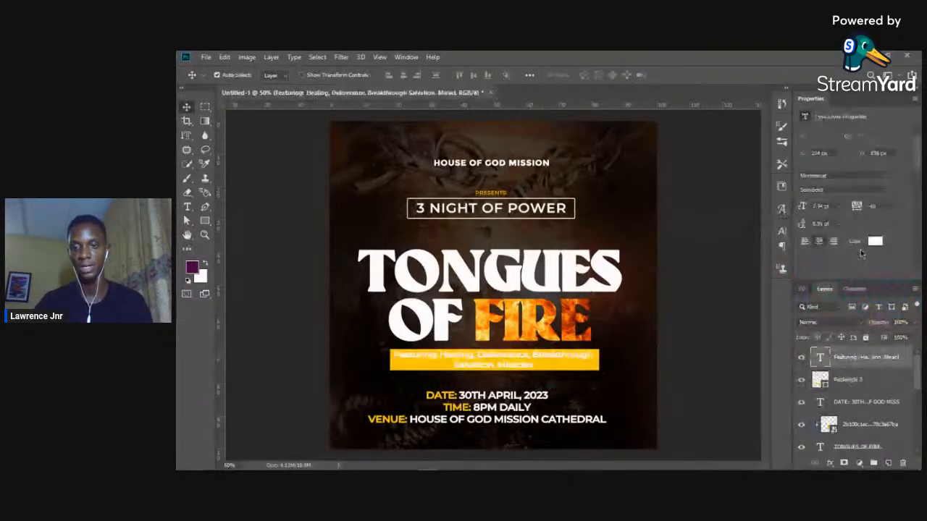
click(874, 241)
click(634, 386)
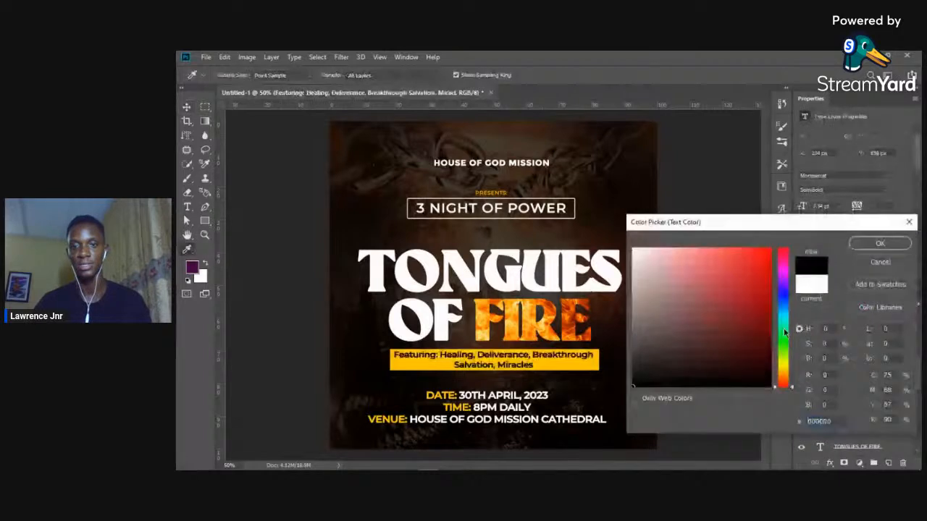
key(Return)
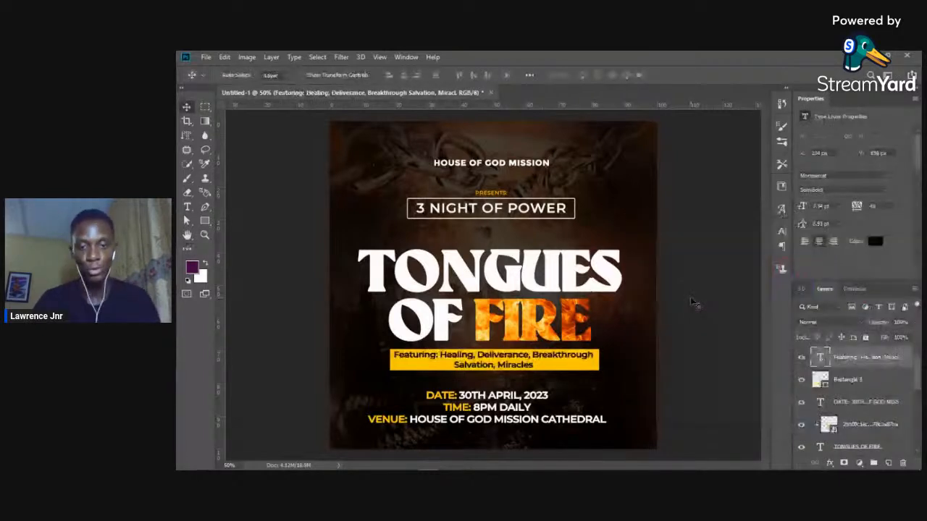
Step: Scale the Featuring text down to 6.1 pt and shift the text and yellow bar horizontally to center them under the title
key(ctrl+t)
drag(494, 369, 494, 370)
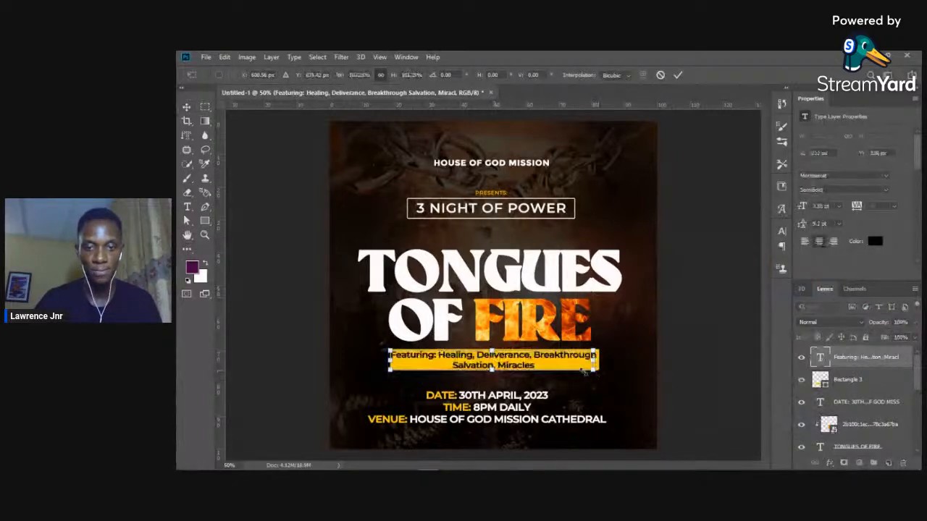
drag(581, 372, 512, 366)
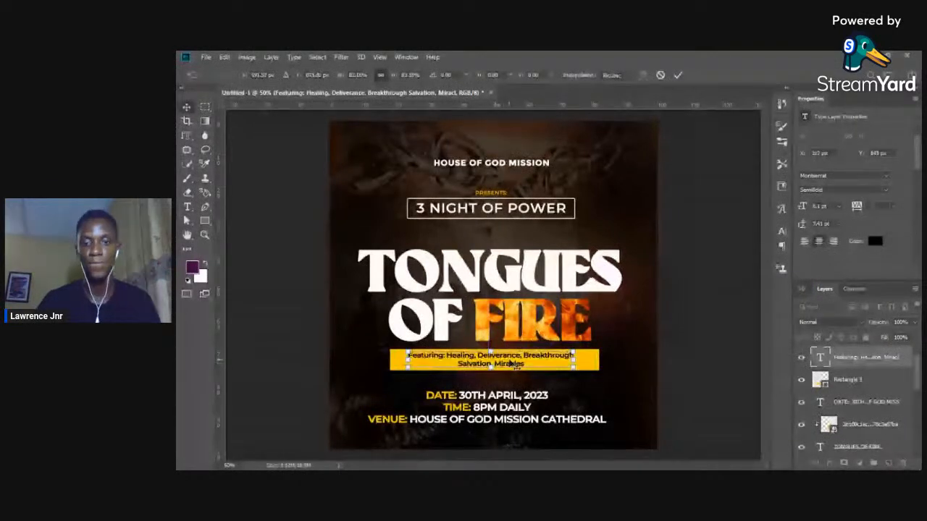
key(Return)
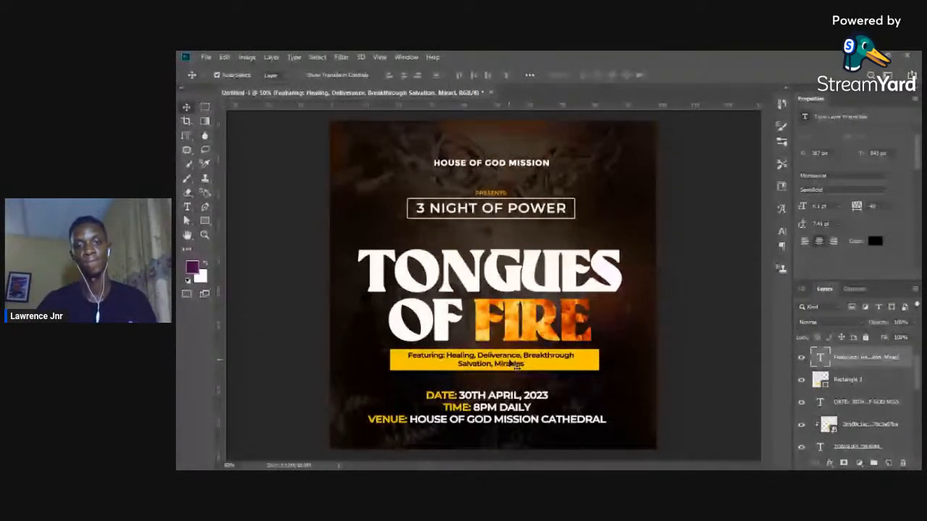
key(shift+Right)
drag(408, 365, 407, 366)
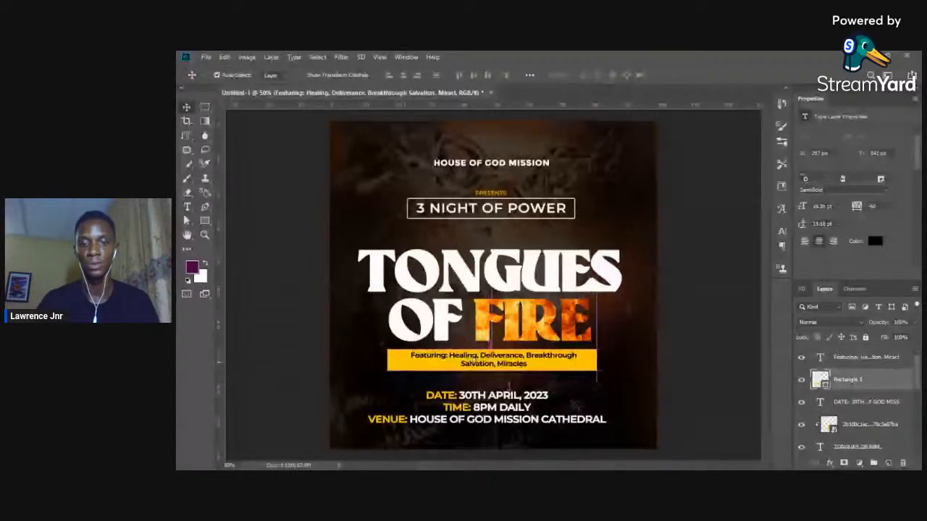
Step: Tighten the Featuring text's leading to 5.41 pt and nudge the text to center it inside the yellow bar
click(496, 362)
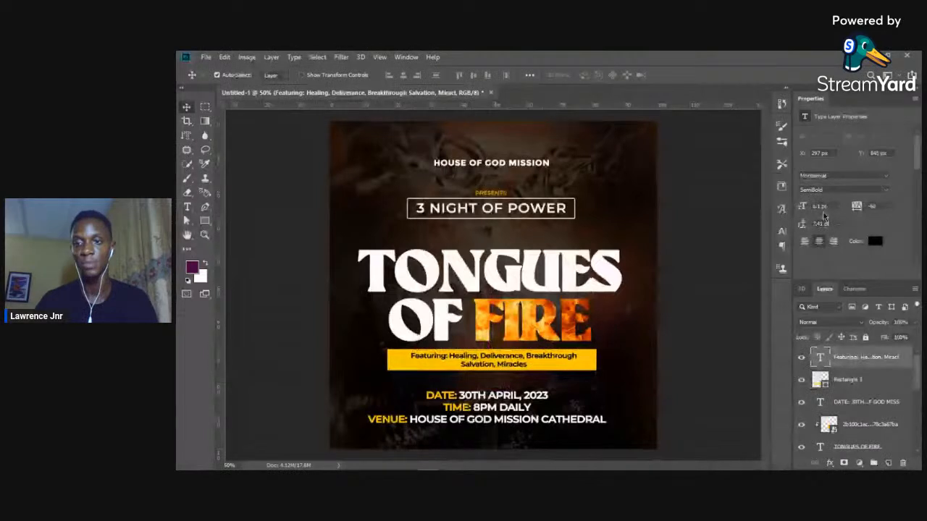
click(804, 225)
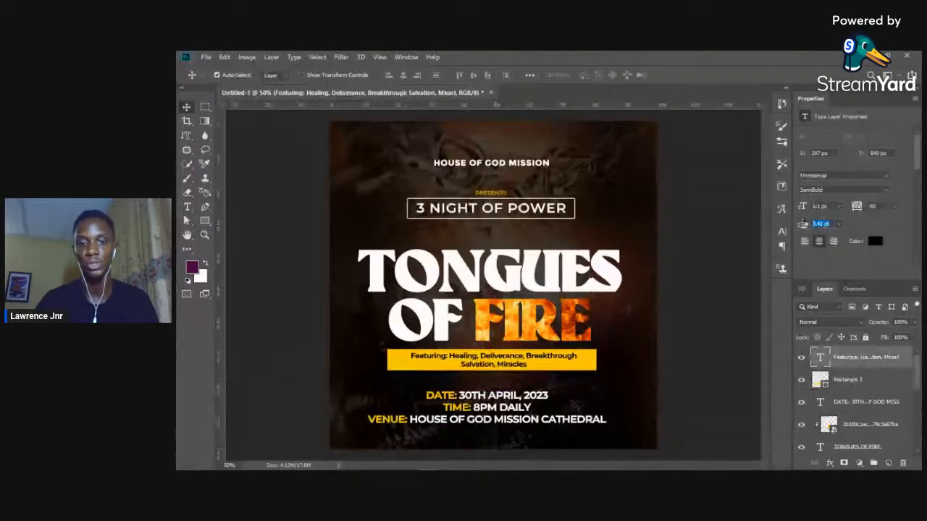
drag(802, 224, 801, 225)
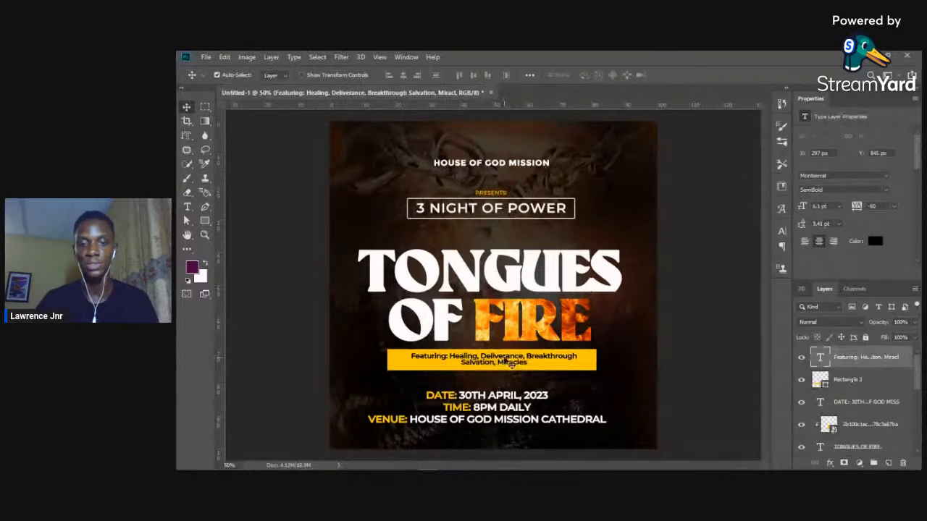
key(Left)
key(Left)
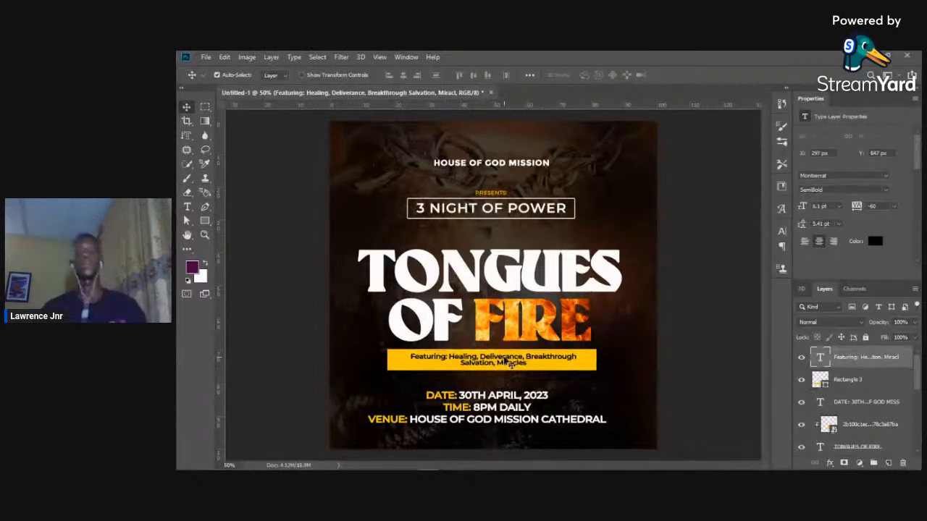
Step: Change the fill of the bar behind the Featuring text to white
click(687, 350)
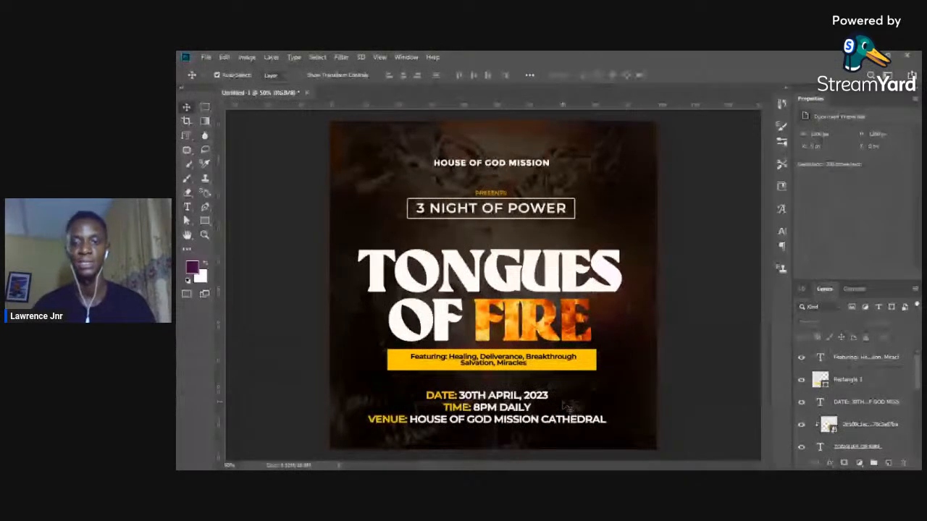
click(588, 369)
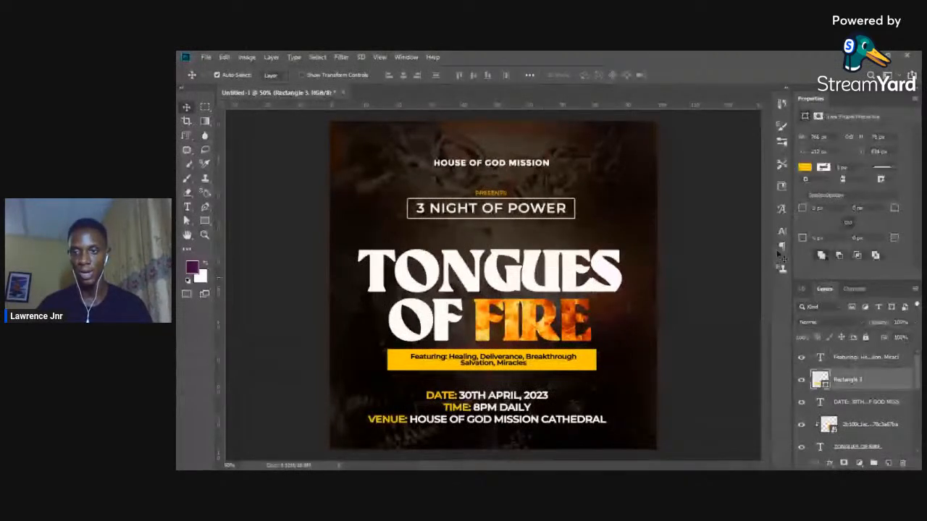
click(805, 168)
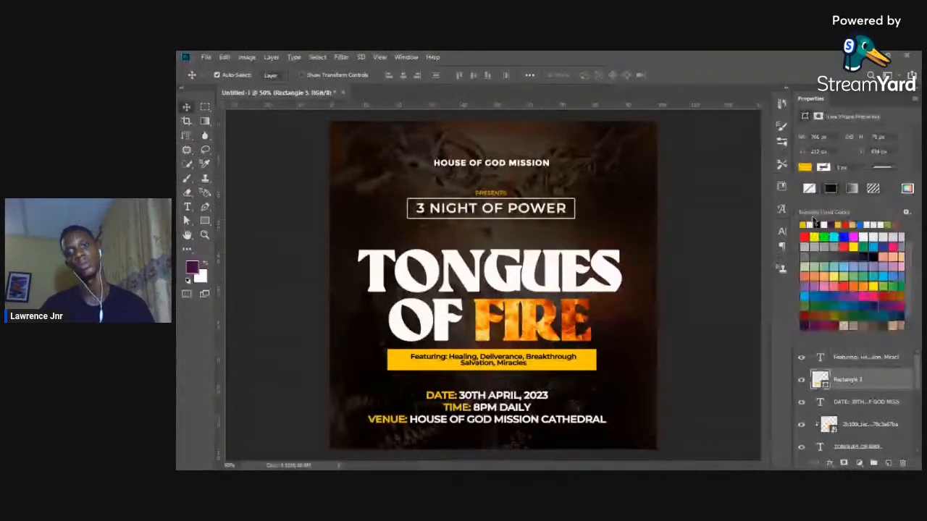
click(811, 224)
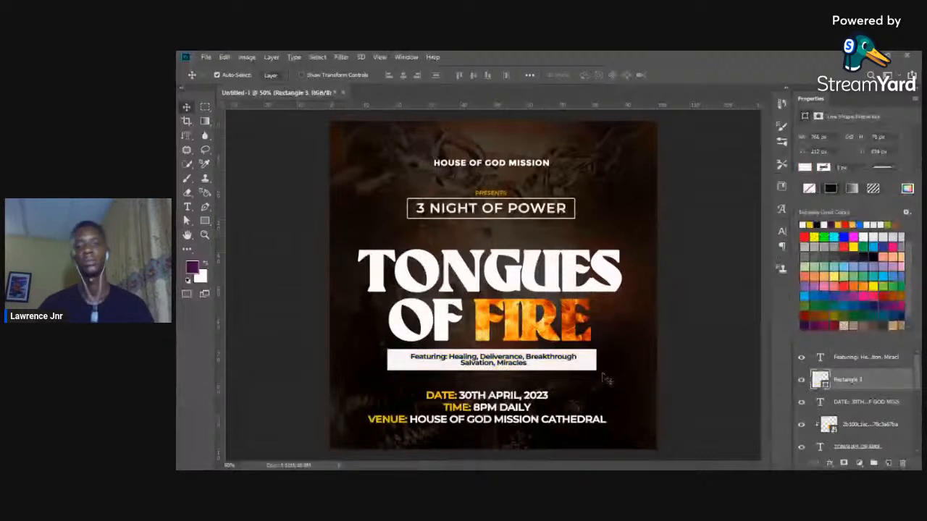
Step: Join the Featuring text into a single line, with a comma separating Breakthrough and Salvation
click(467, 368)
double_click(464, 367)
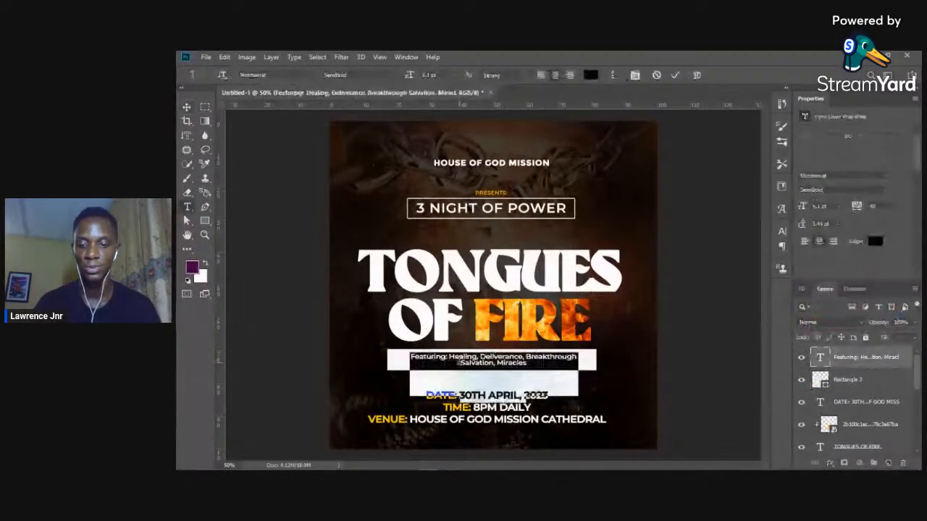
click(461, 388)
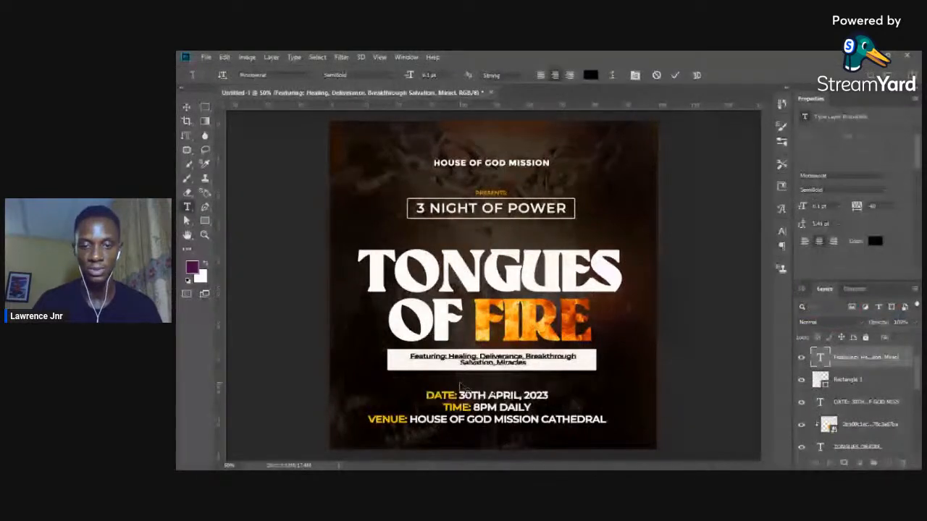
key(BackSpace)
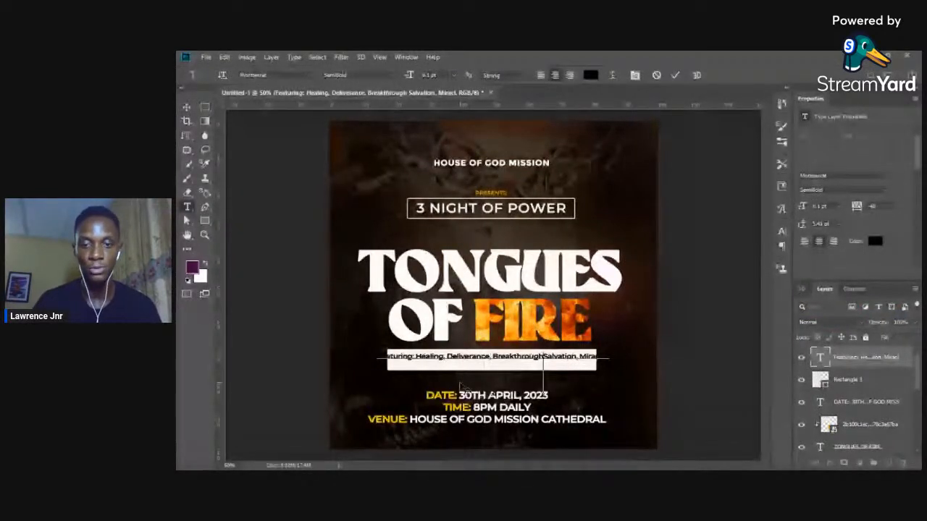
text(,)
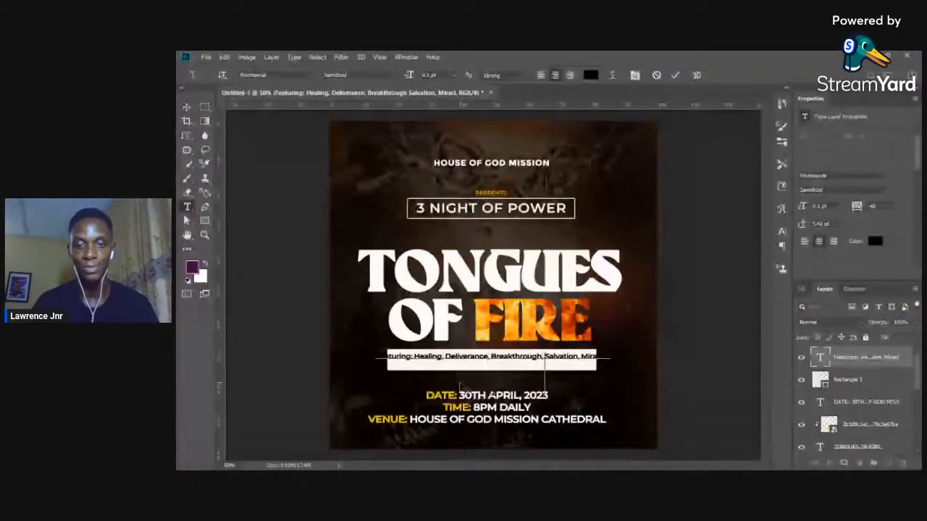
click(186, 108)
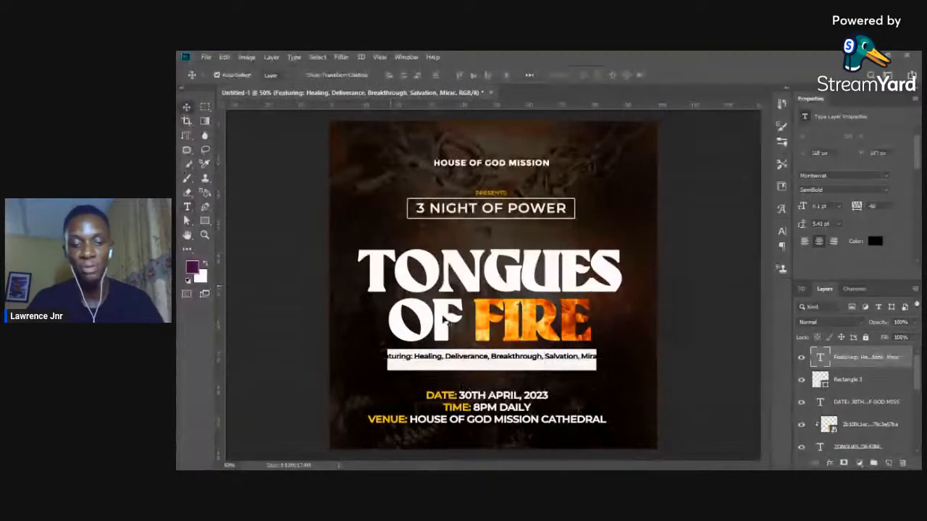
Step: Reduce the white bar's height and widen it on both sides to fit the one-line Featuring text
click(492, 365)
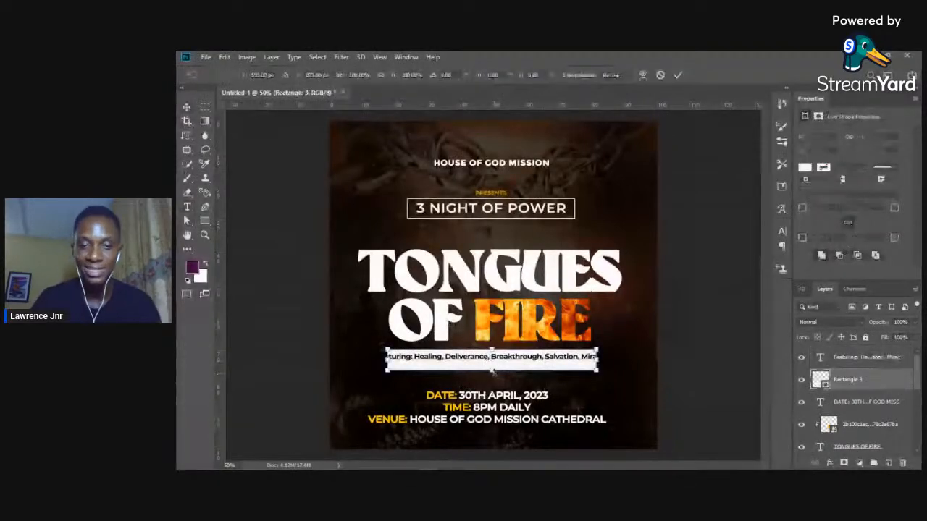
key(ctrl+t)
drag(492, 363, 491, 367)
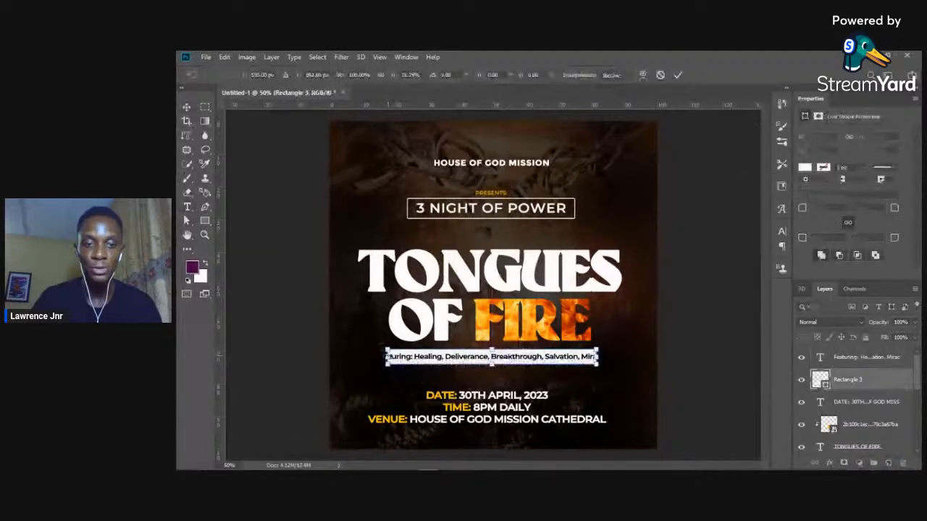
drag(386, 357, 366, 357)
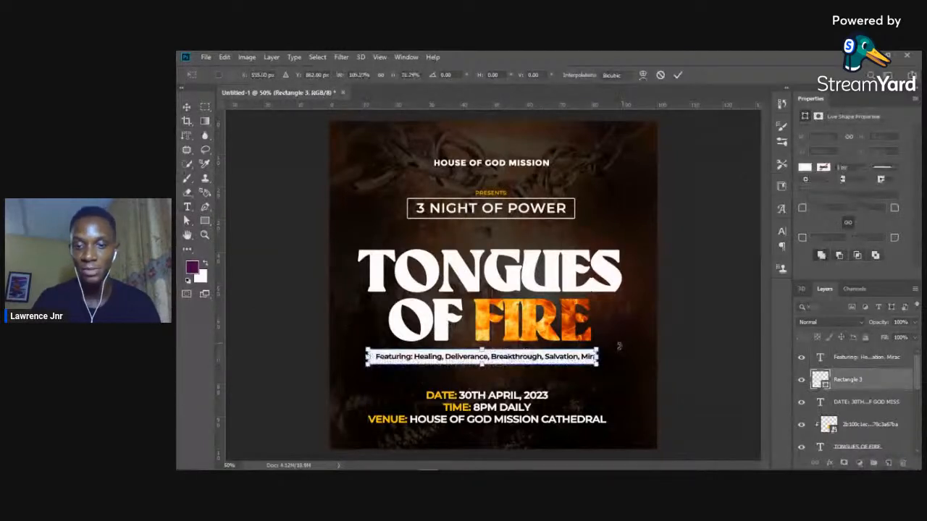
drag(598, 357, 621, 358)
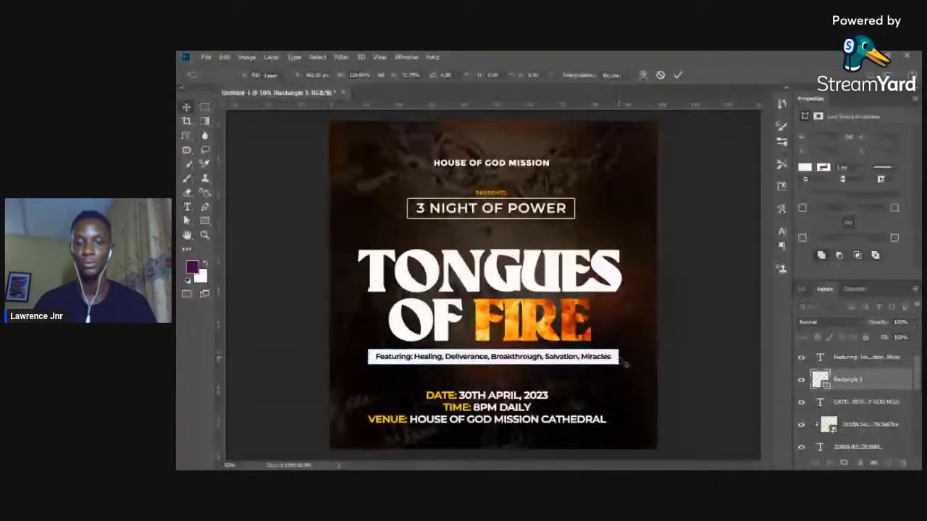
key(Return)
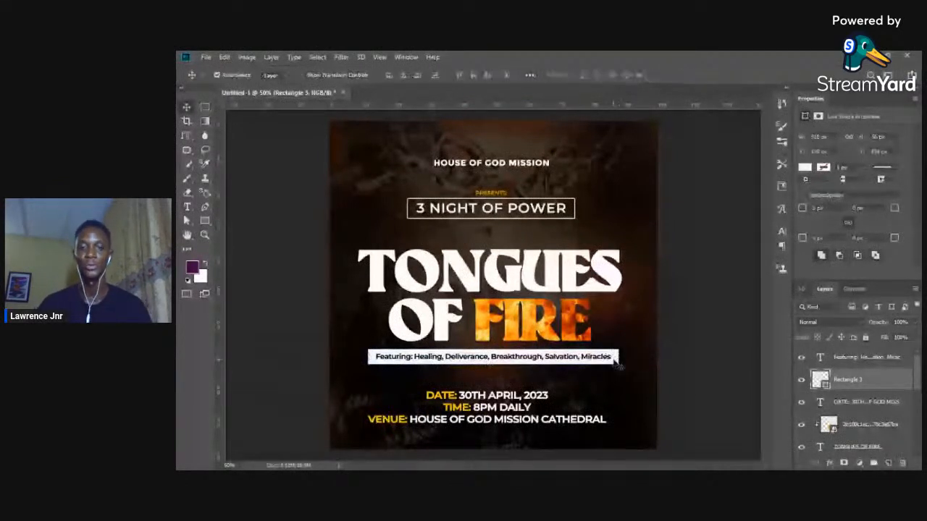
click(567, 362)
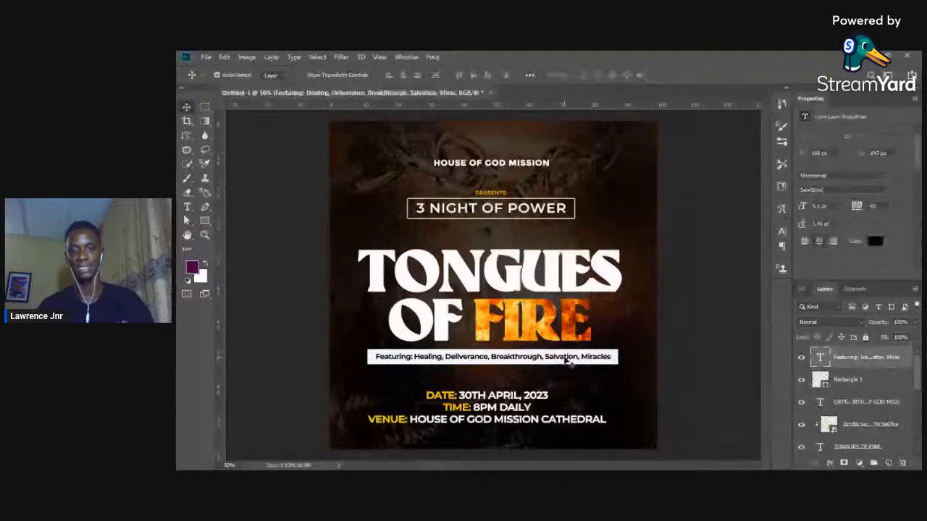
click(679, 323)
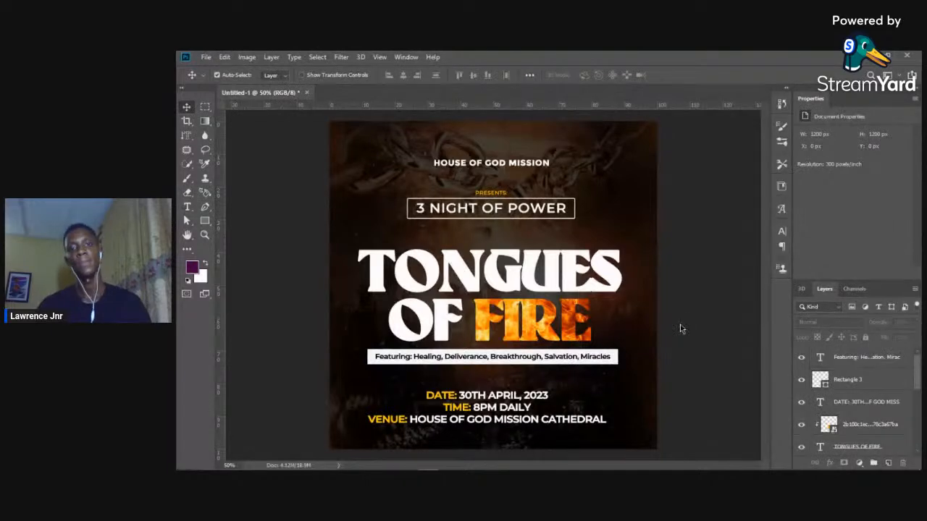
key(ctrl+s)
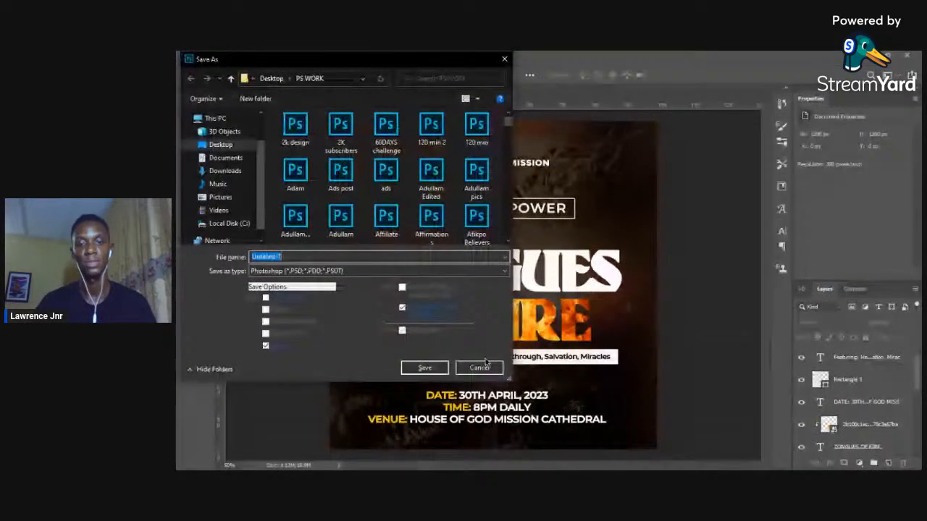
click(481, 367)
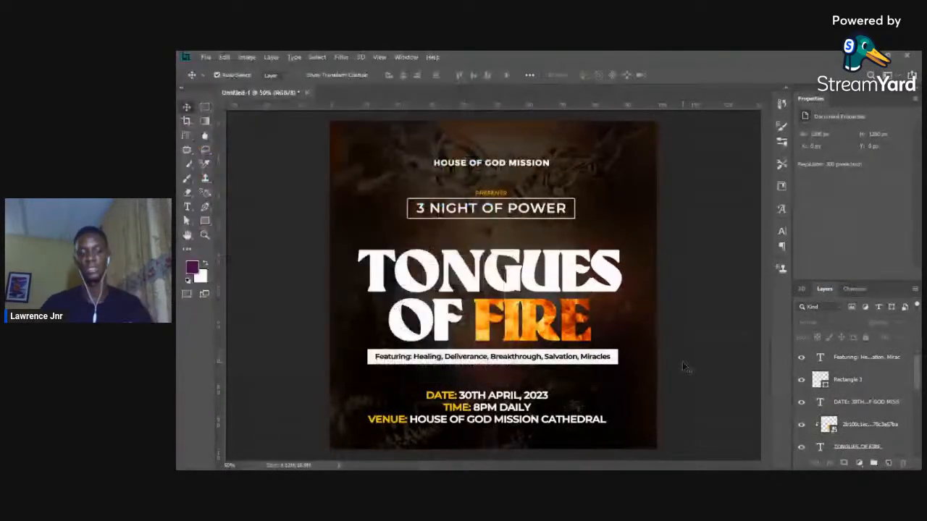
key(ctrl+minus)
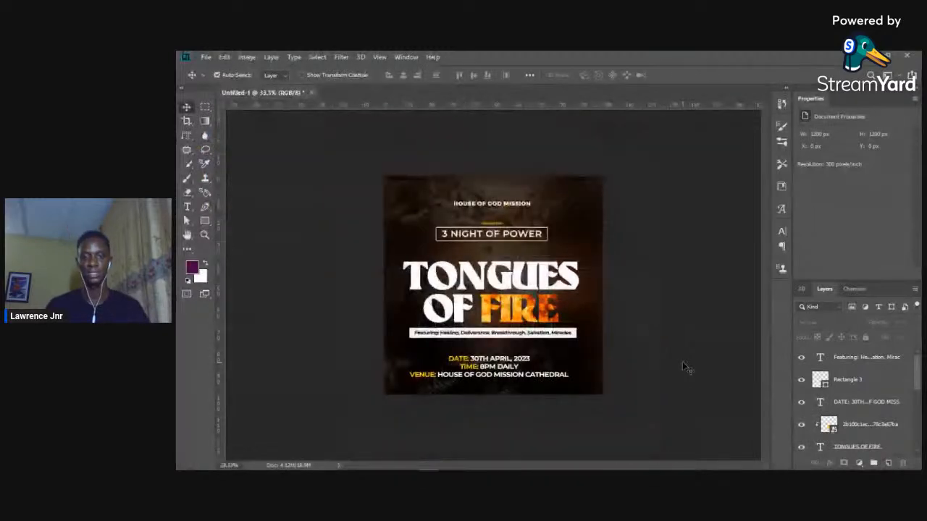
click(542, 286)
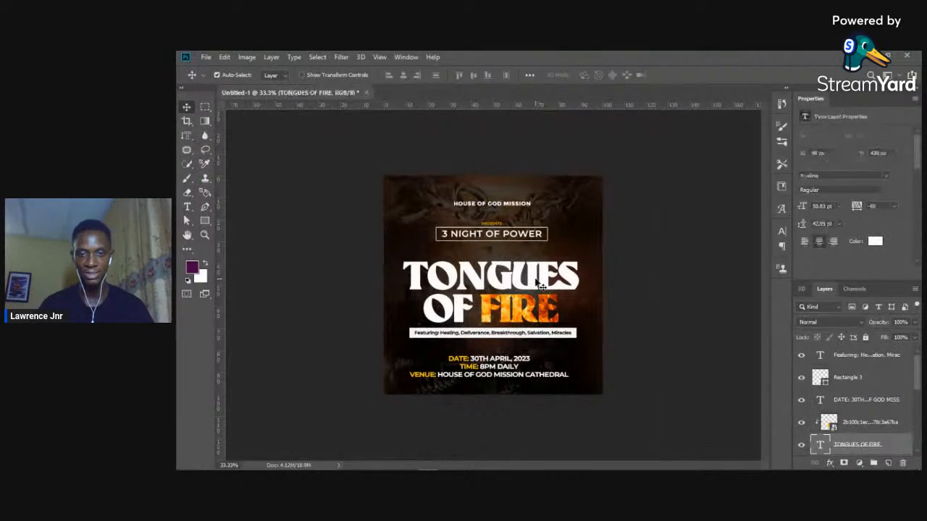
click(664, 345)
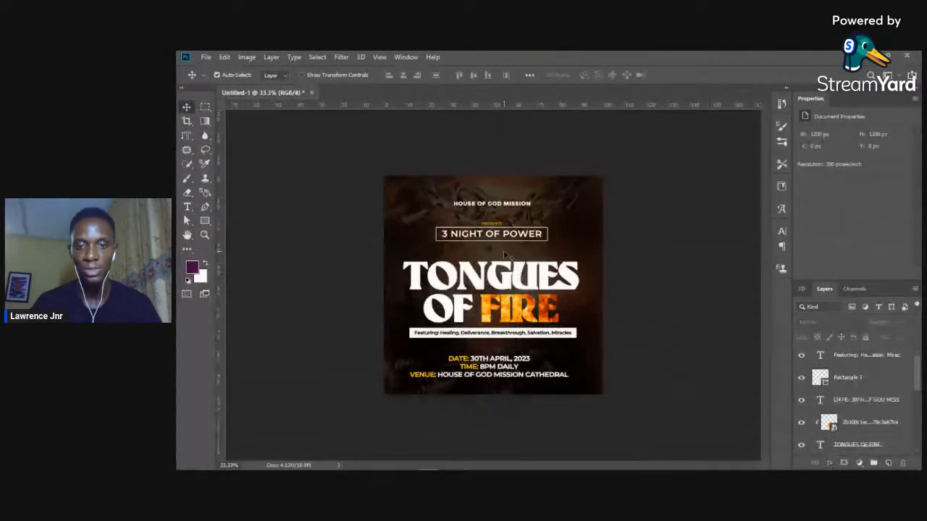
key(ctrl+plus)
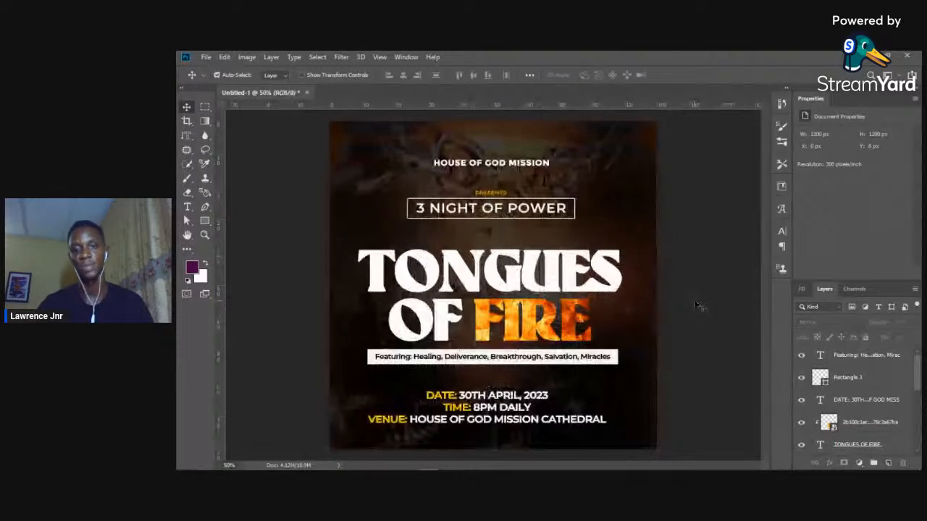
Step: Apply a Bevel & Emboss layer style to the TONGUES OF FIRE title text with the offered settings
click(567, 287)
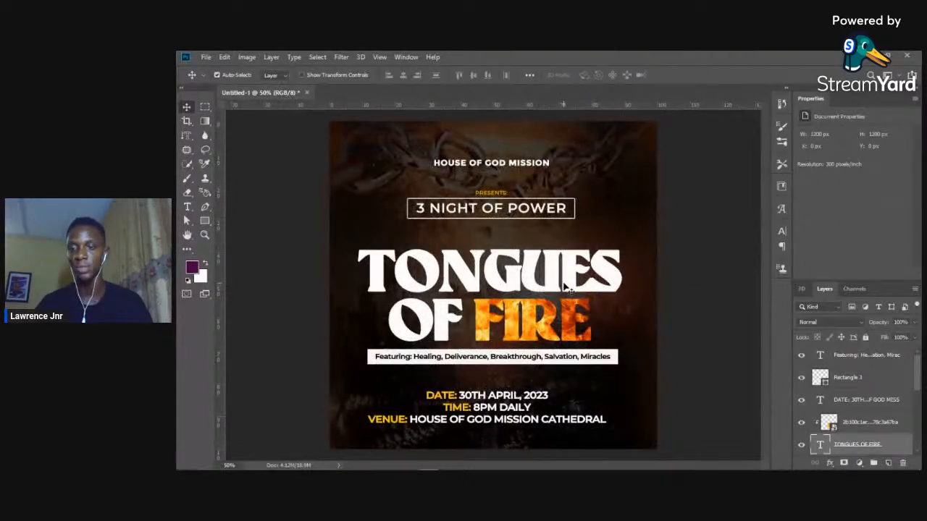
click(830, 464)
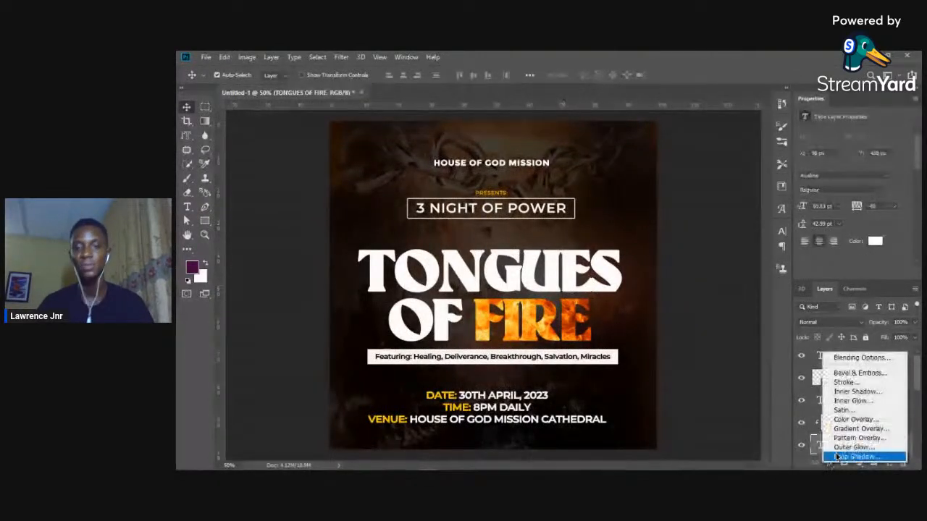
click(856, 374)
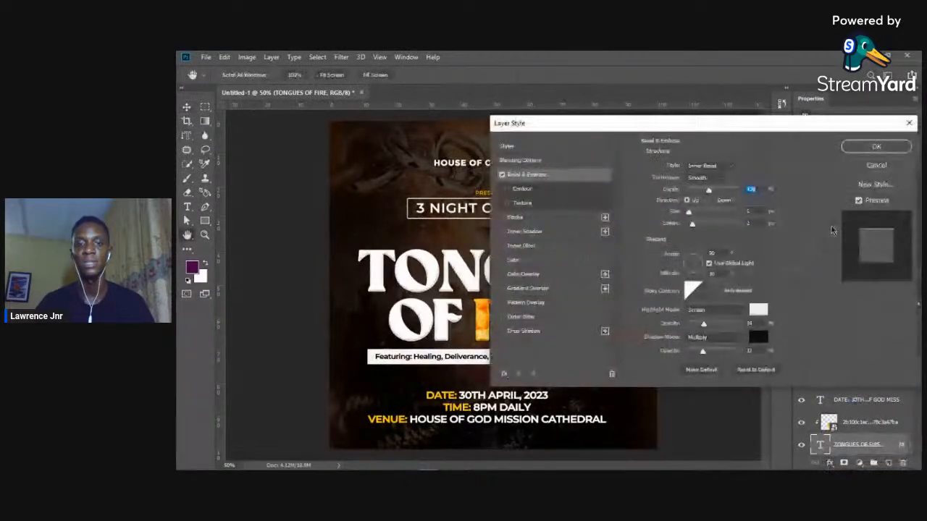
click(876, 148)
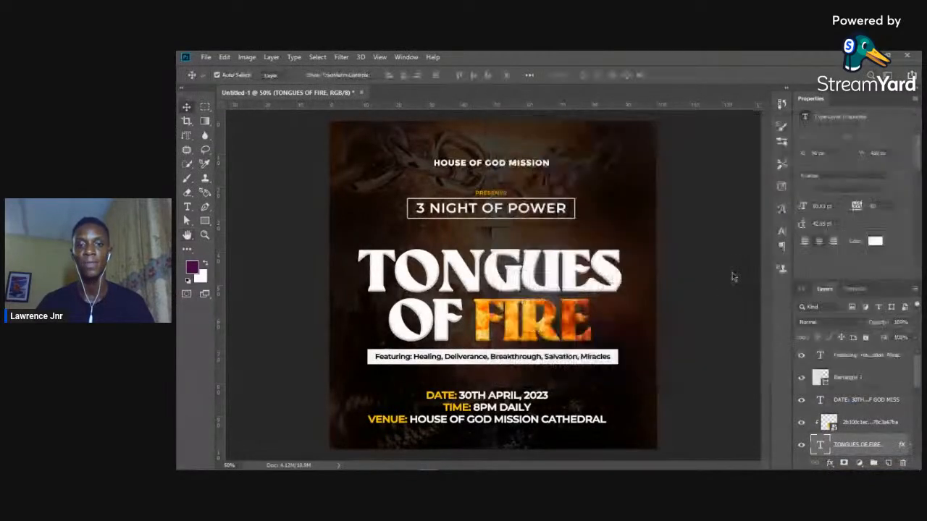
click(698, 293)
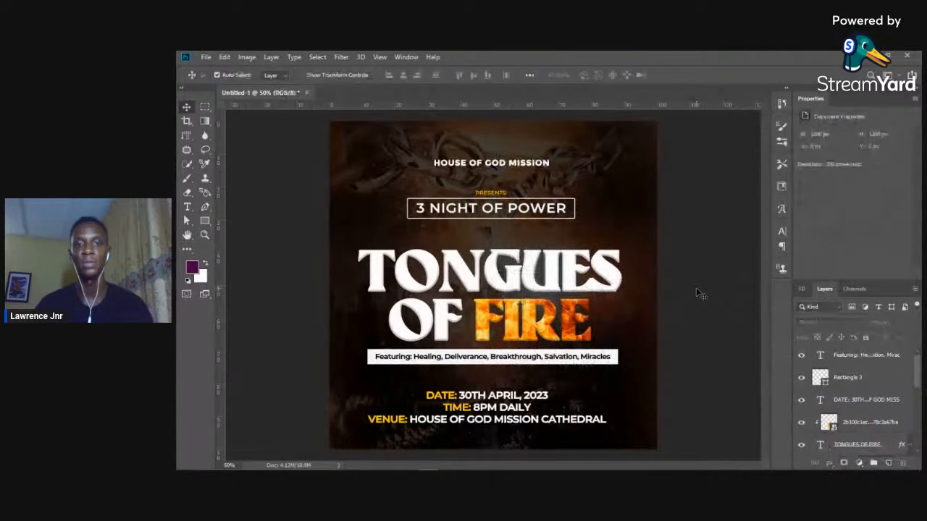
click(516, 168)
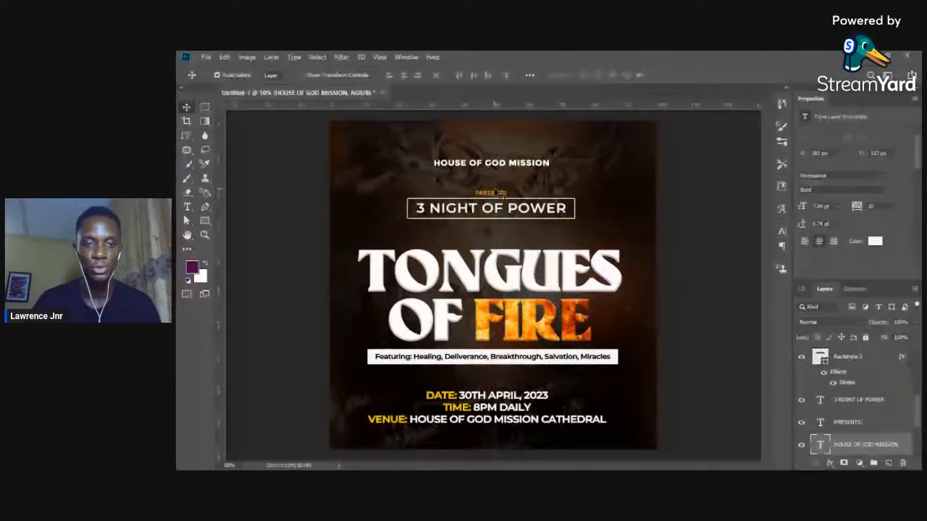
click(246, 199)
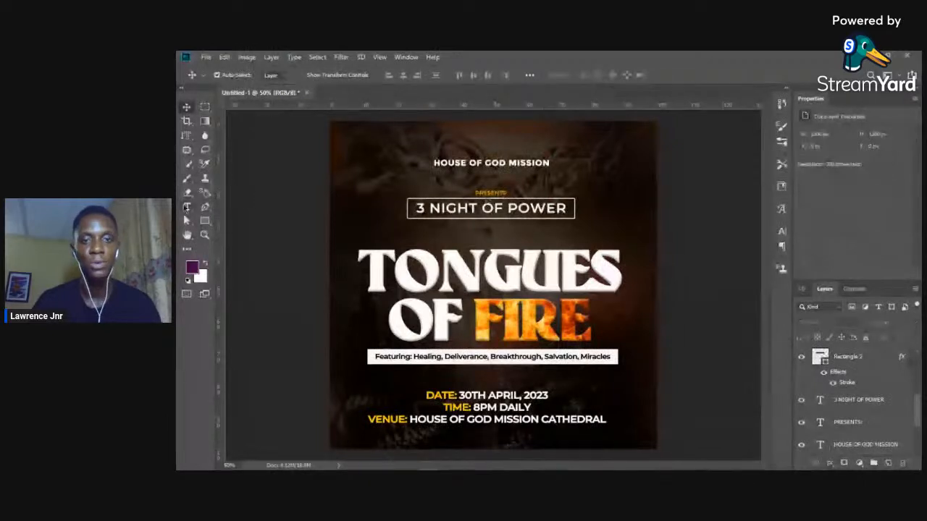
click(187, 209)
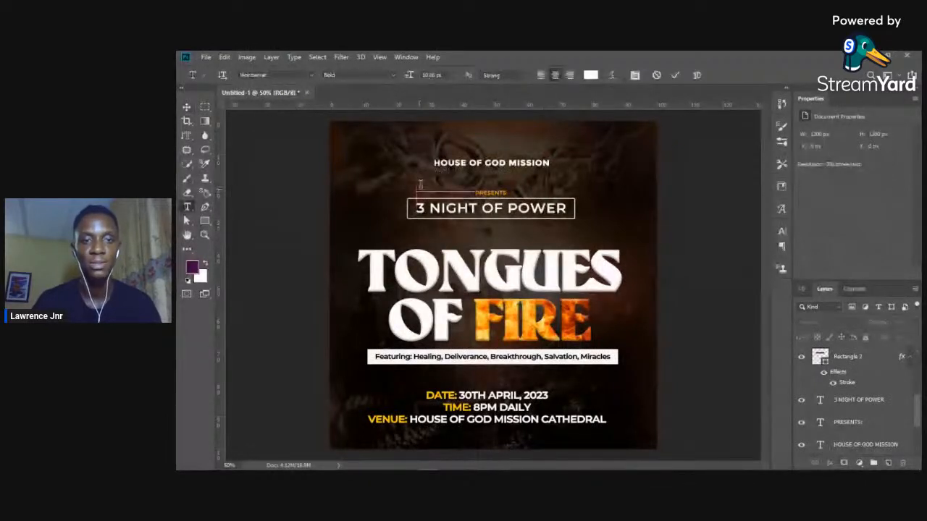
click(187, 108)
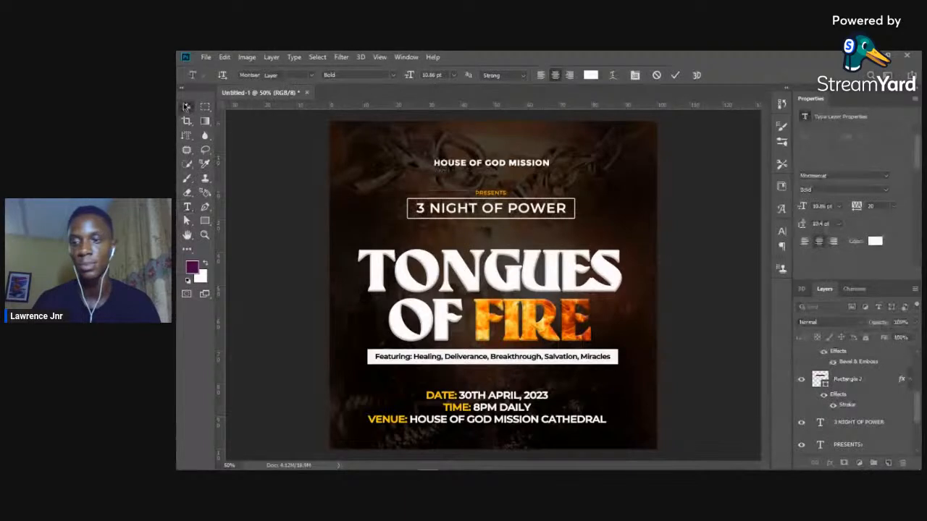
key(Delete)
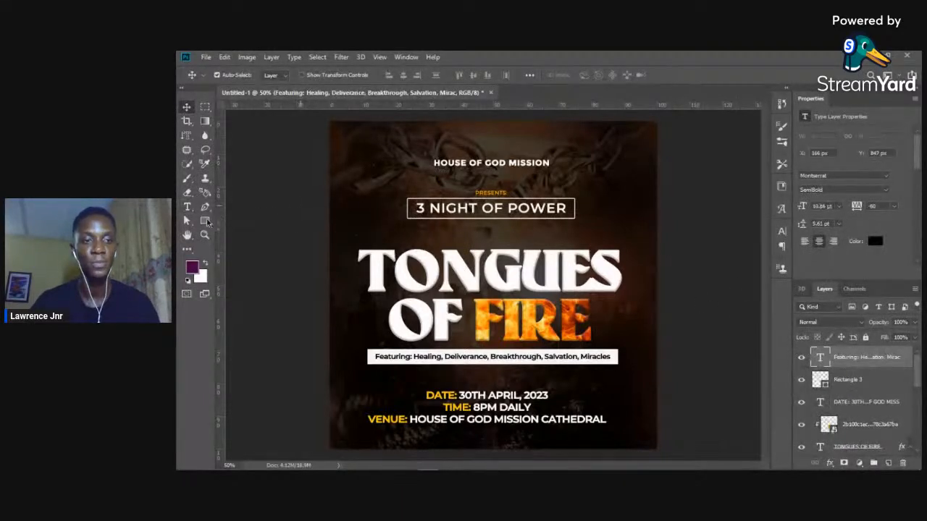
click(254, 210)
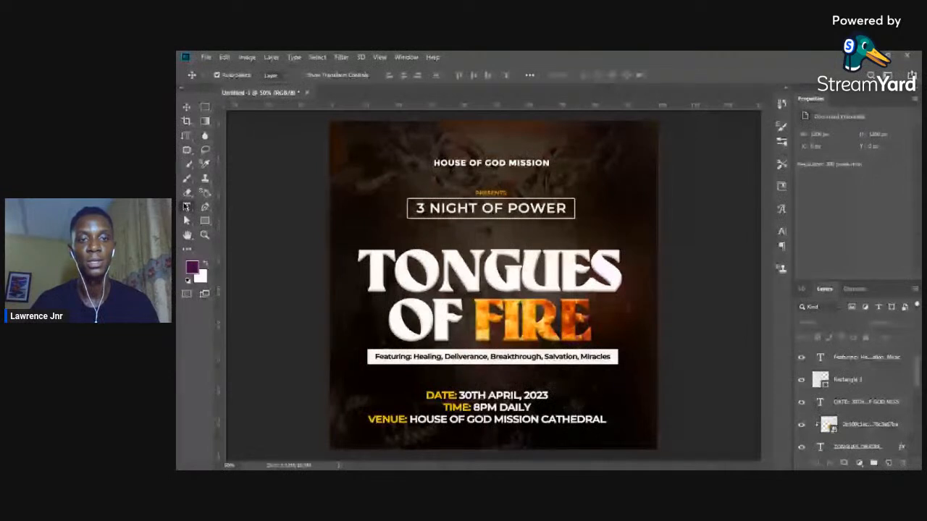
Step: Add a new text layer reading "Glory Catheral" in the empty upper-left area of the flyer
click(186, 206)
click(364, 159)
drag(373, 134, 386, 193)
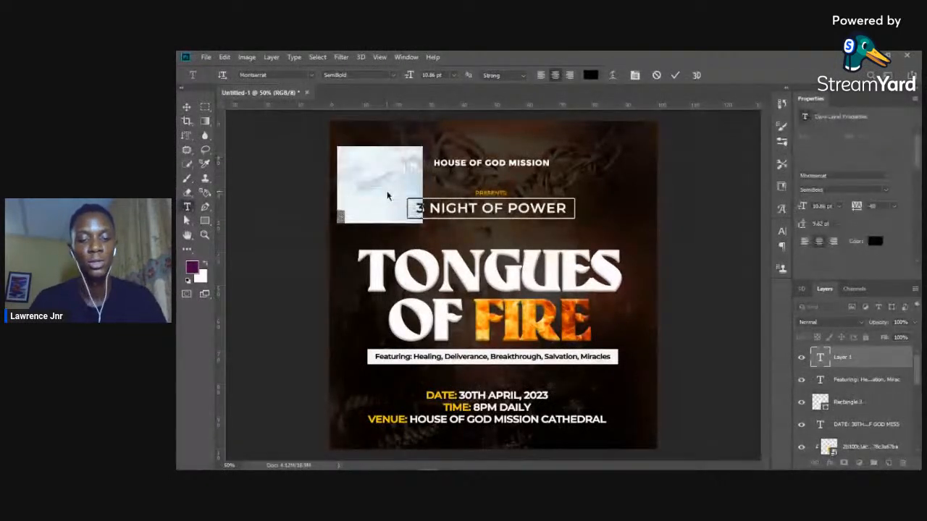
text(MINISTERING)
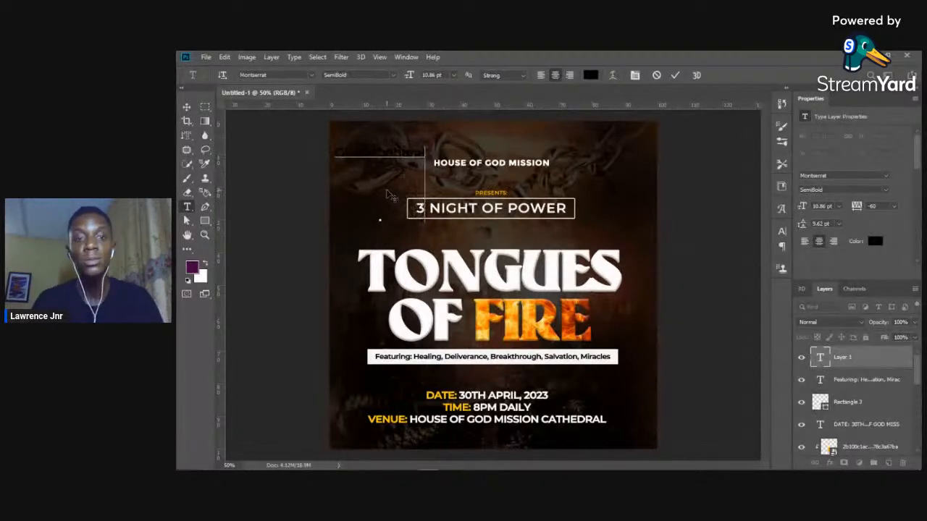
key(Left)
key(Left)
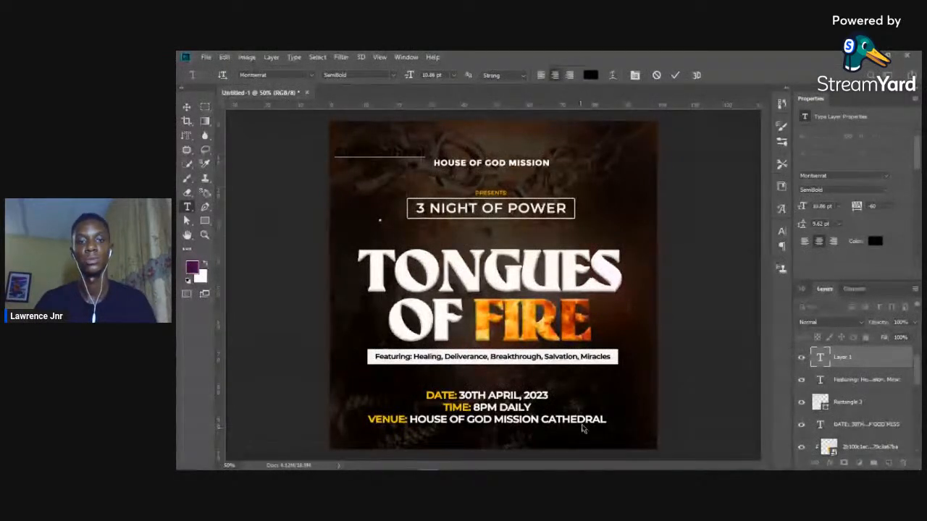
click(187, 106)
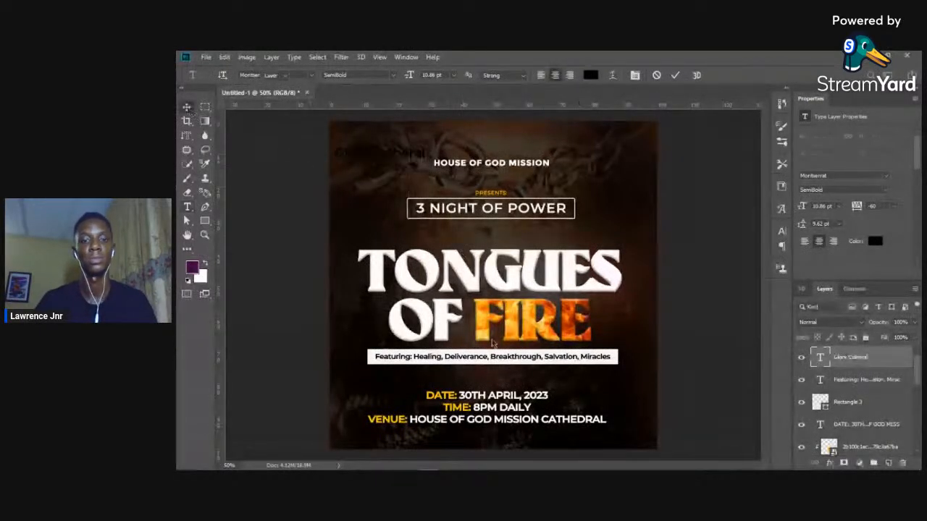
Step: Delete the D from CATHEDRAL in the venue line so it reads HOUSE OF GOD MISSION CATHERAL
double_click(588, 423)
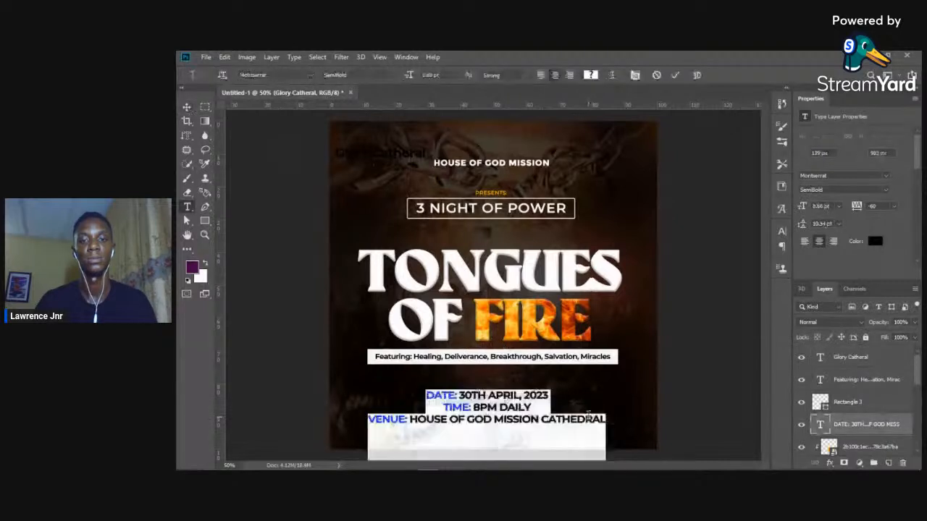
key(Down)
key(Down)
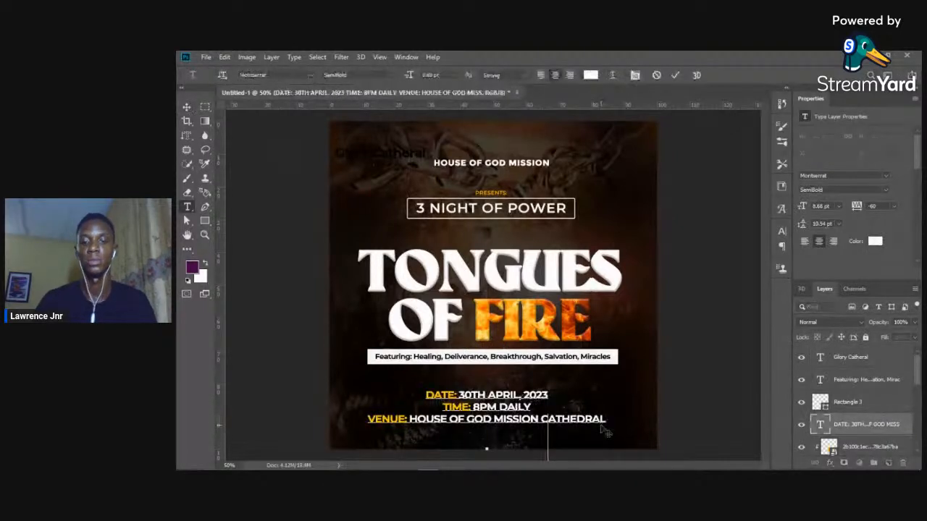
key(Right)
key(Right)
key(Right)
key(Right)
key(Right)
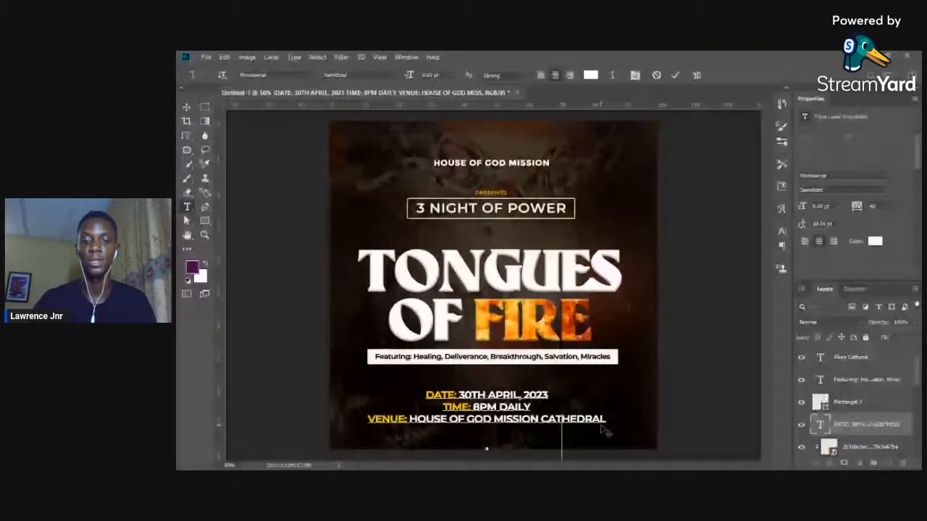
key(BackSpace)
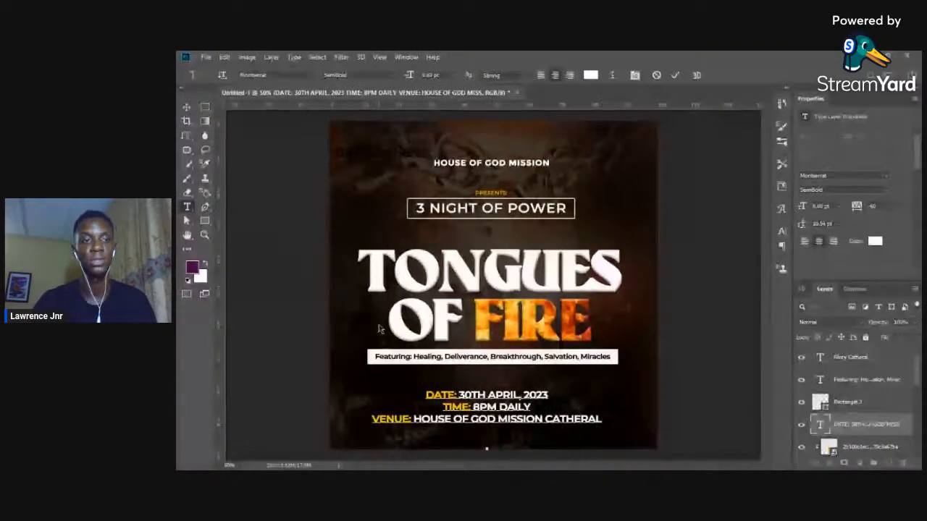
Step: Move the Glory Catheral text under the HOUSE OF GOD MISSION heading and set its colour to white (ffffff)
click(188, 108)
drag(371, 153, 519, 177)
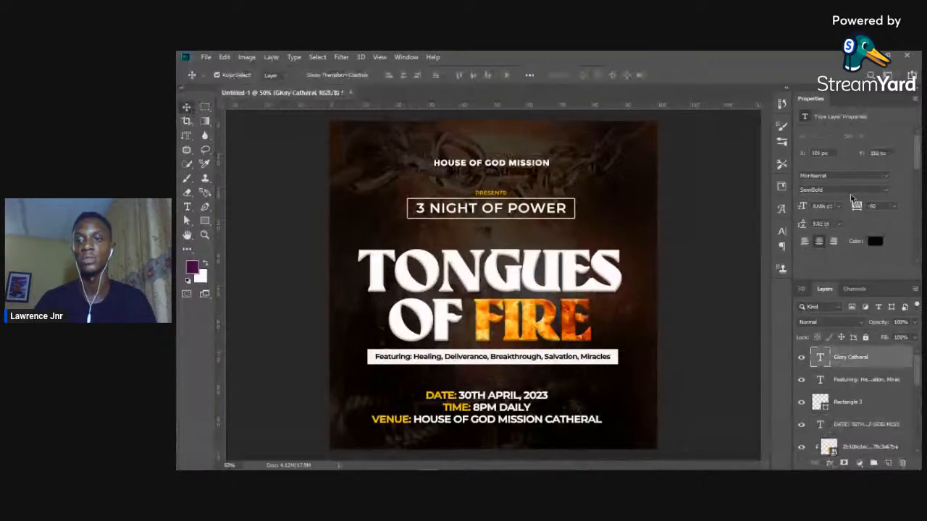
click(874, 240)
text(ffffff)
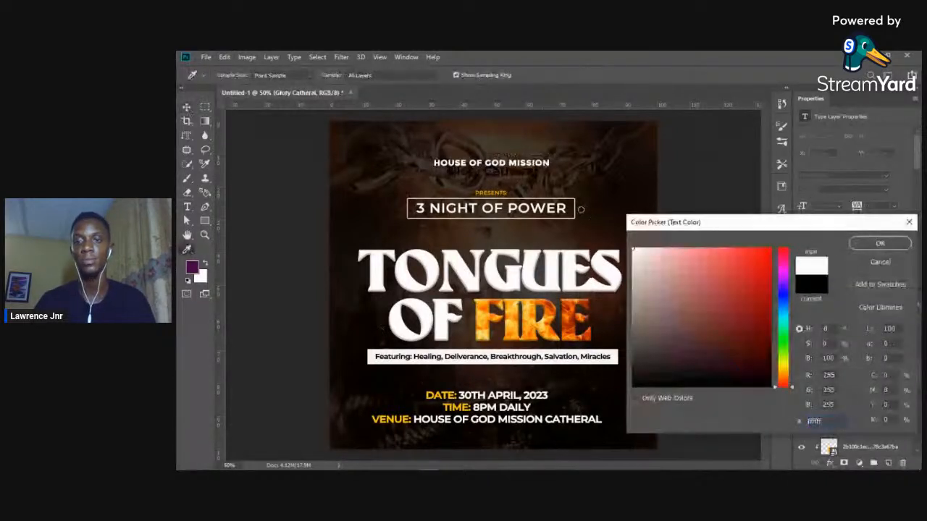
click(869, 243)
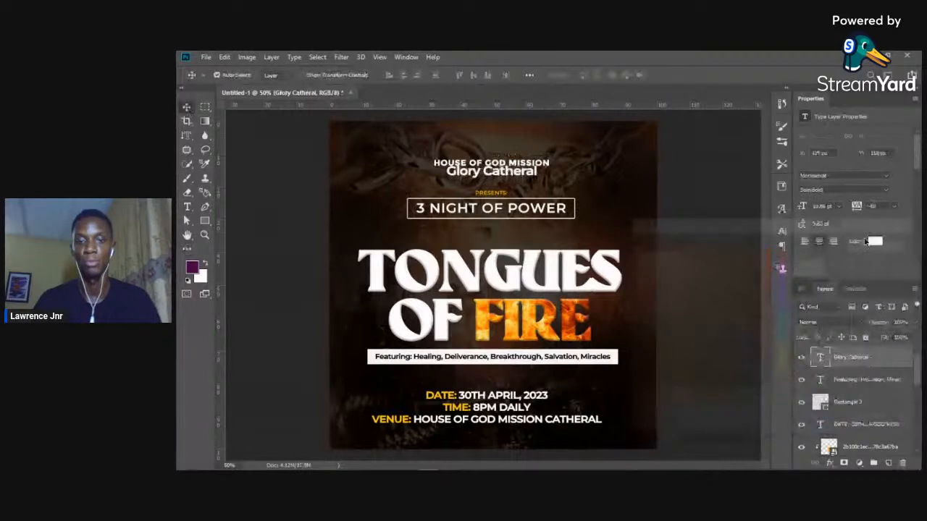
Step: Nudge the Glory Catheral text down and scale it smaller so it sits centred just beneath the HOUSE OF GOD MISSION heading
key(Down)
key(Down)
key(Down)
key(Down)
key(Down)
key(Down)
key(ctrl+t)
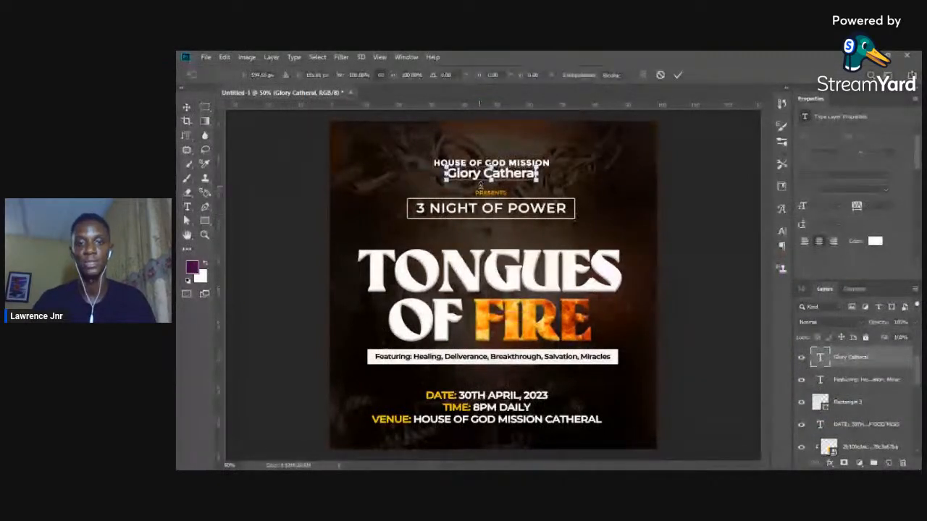
drag(491, 180, 492, 172)
key(Return)
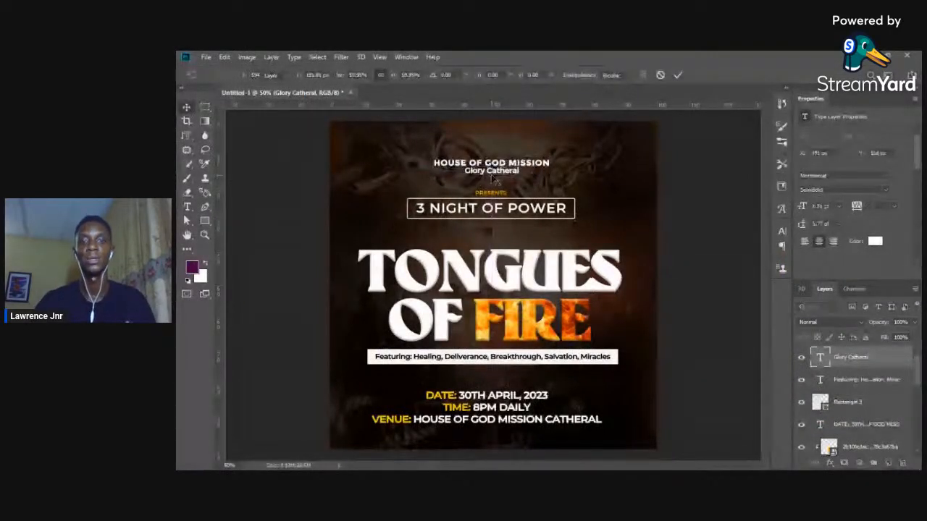
click(693, 262)
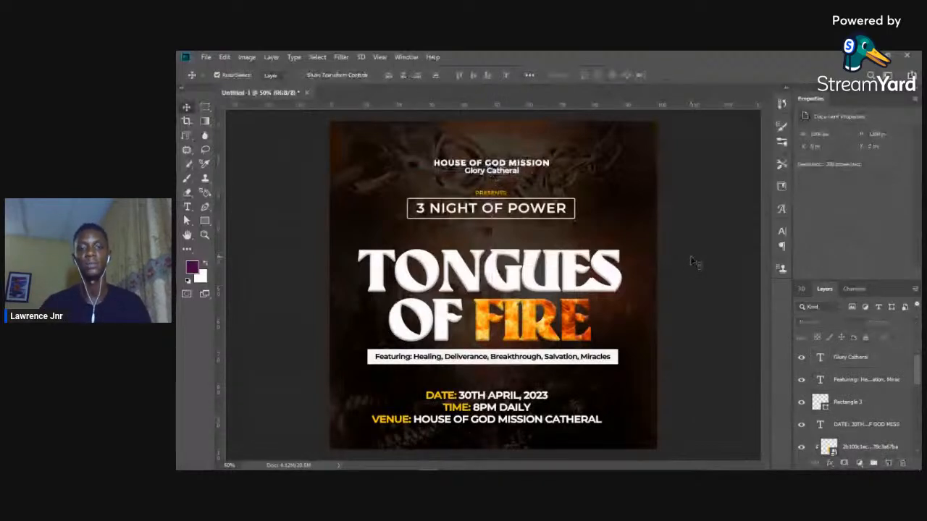
Step: Move the outlined rectangle's layer below the 3 NIGHT OF POWER text layer
click(479, 213)
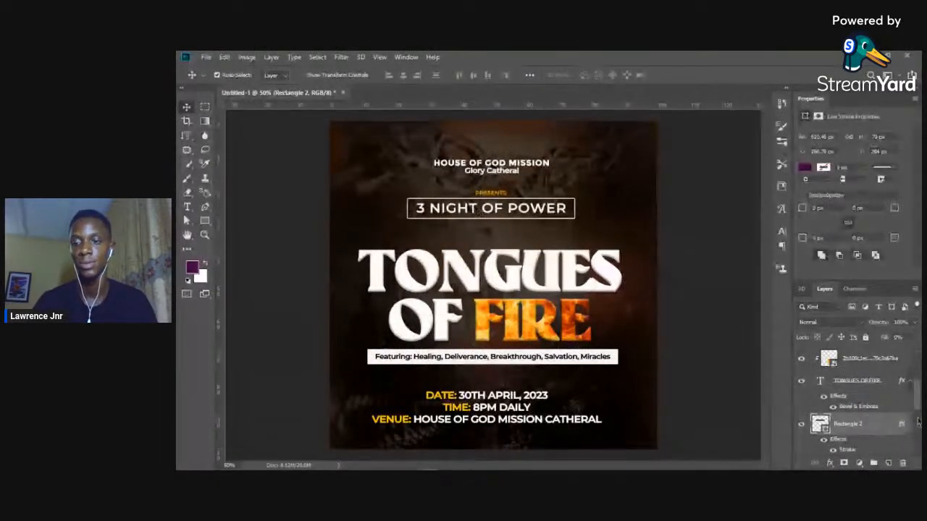
scroll(875, 417, down, 3)
drag(871, 392, 885, 449)
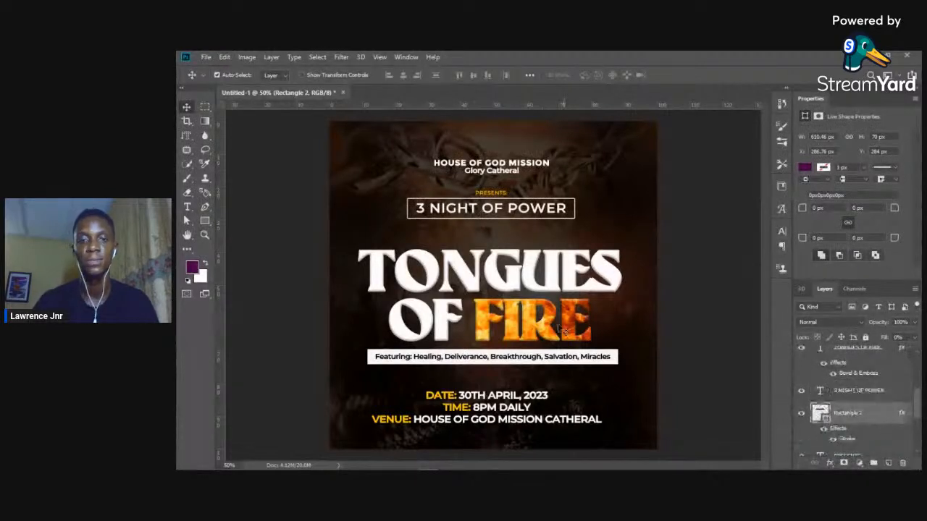
Step: Change the boxed text from NIGHT to NIGHTS so it reads 3 NIGHTS OF POWER
click(474, 209)
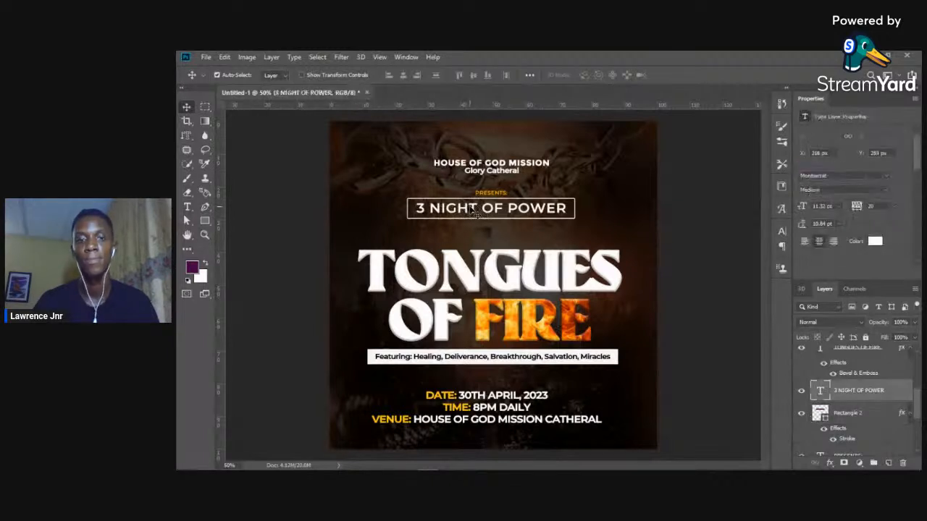
double_click(471, 207)
click(475, 208)
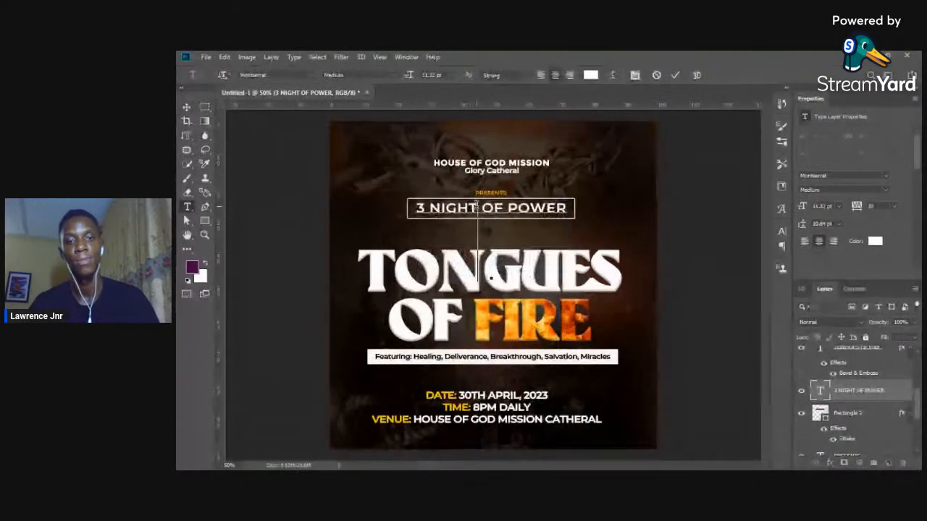
text(s)
key(BackSpace)
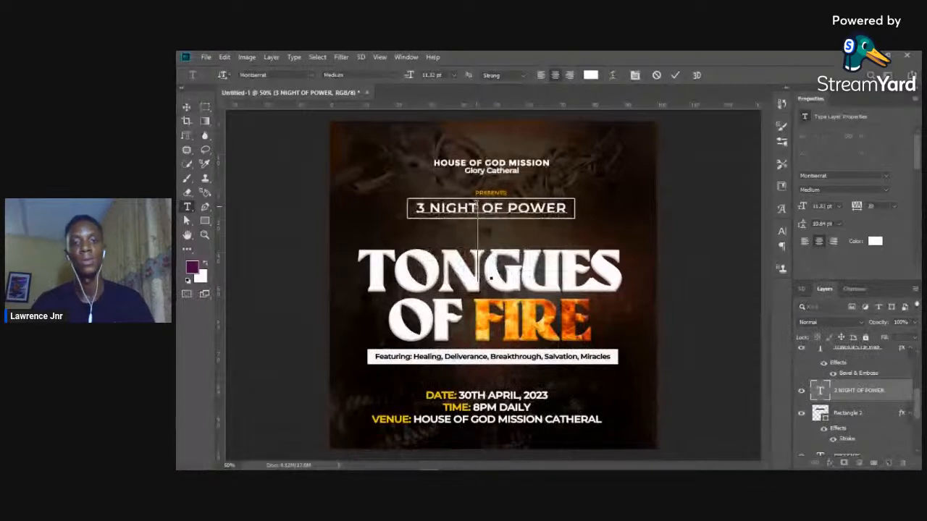
text(S)
click(186, 106)
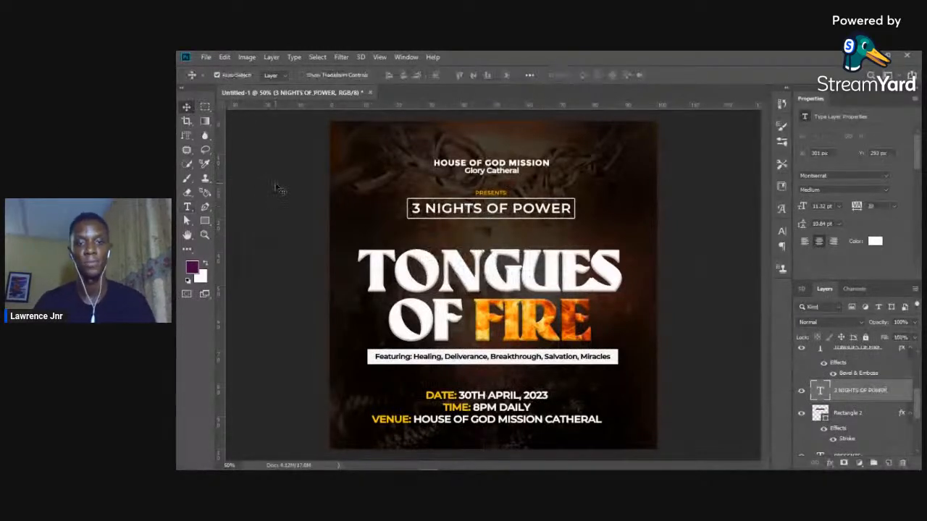
click(276, 188)
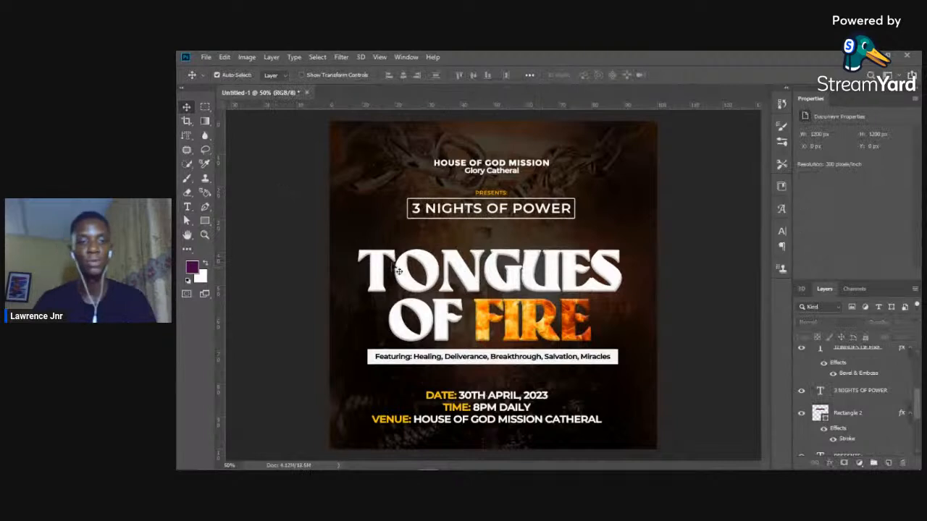
click(186, 206)
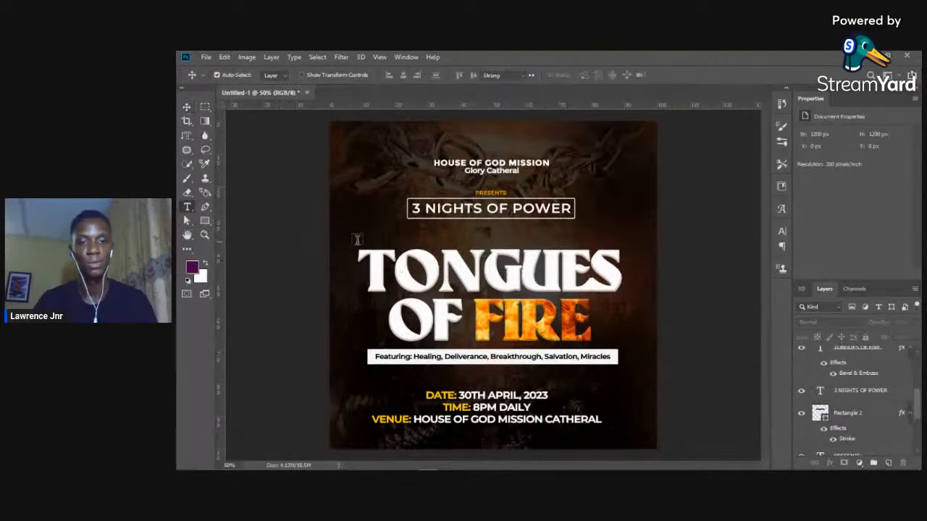
click(420, 246)
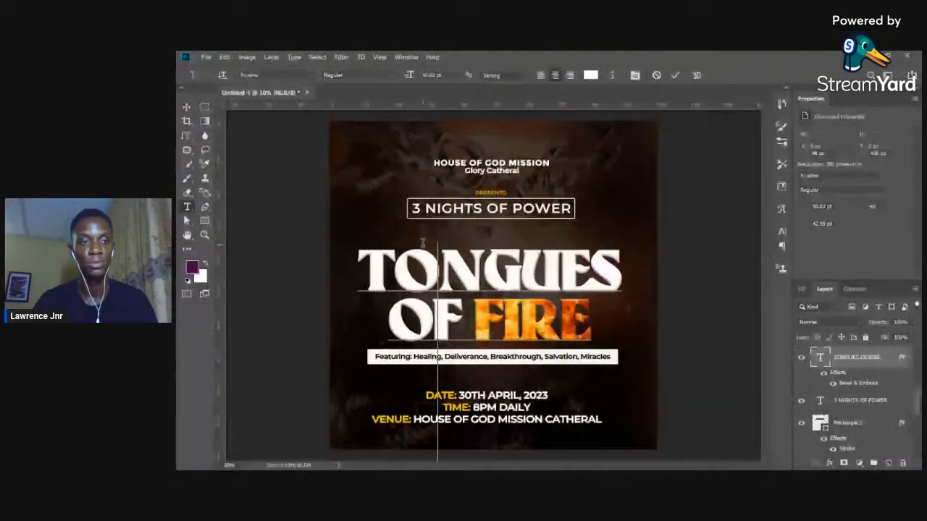
click(187, 106)
Step: Add a white text layer reading "Theme:" and place it centred directly above the TONGUES OF FIRE title
click(187, 207)
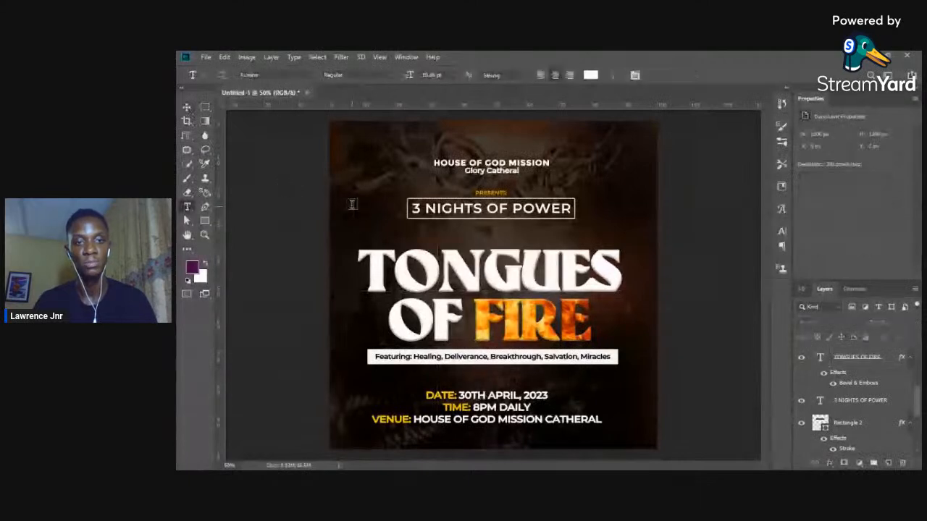
click(353, 209)
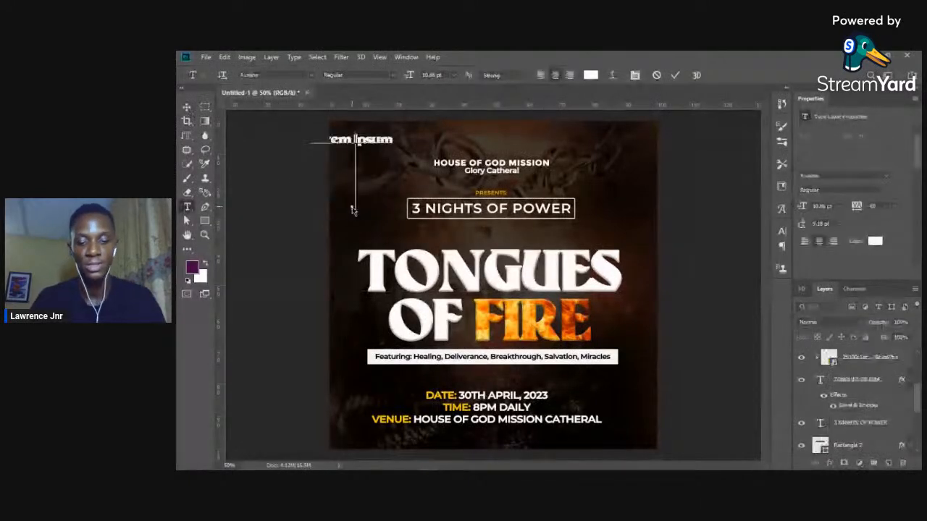
text(Theme:)
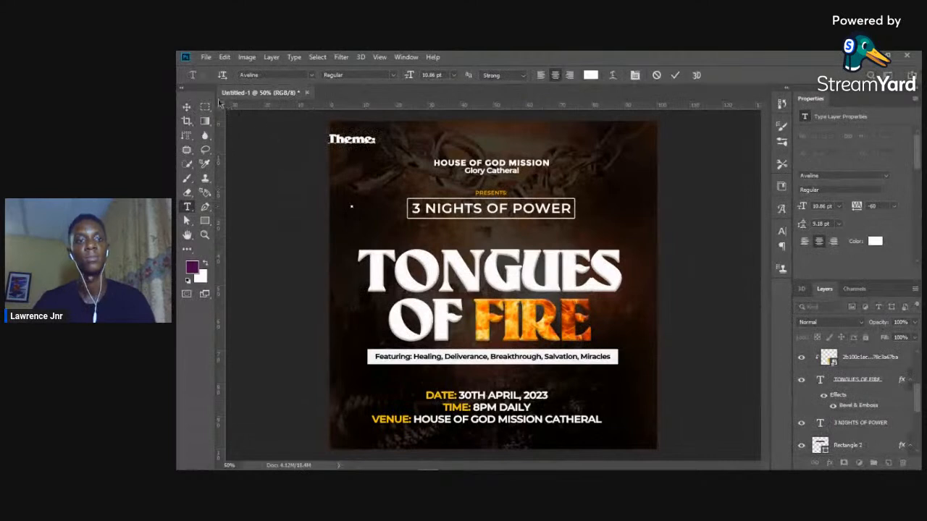
click(189, 106)
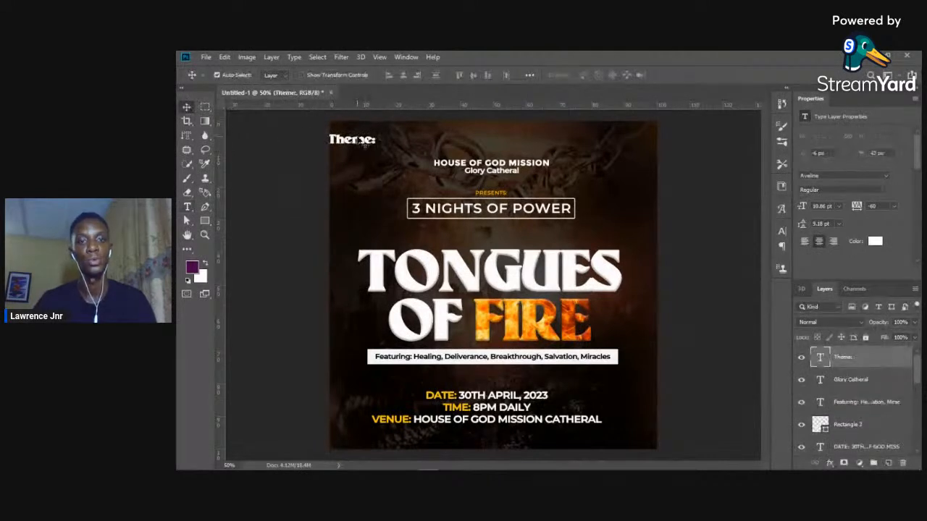
drag(373, 135, 498, 240)
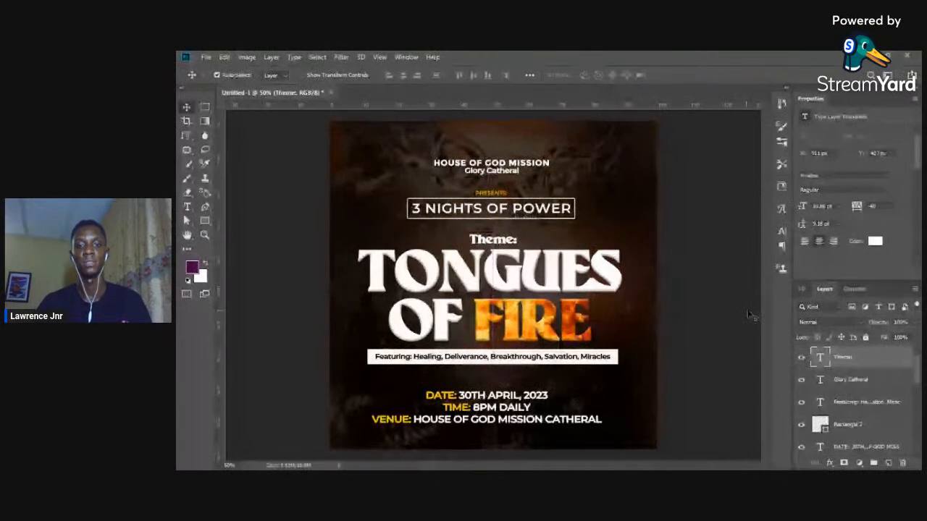
key(ctrl+s)
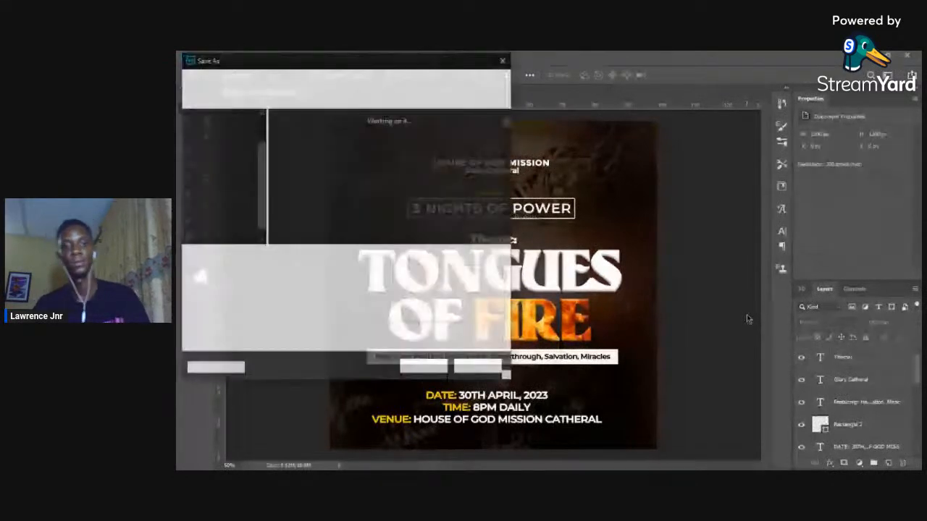
click(481, 367)
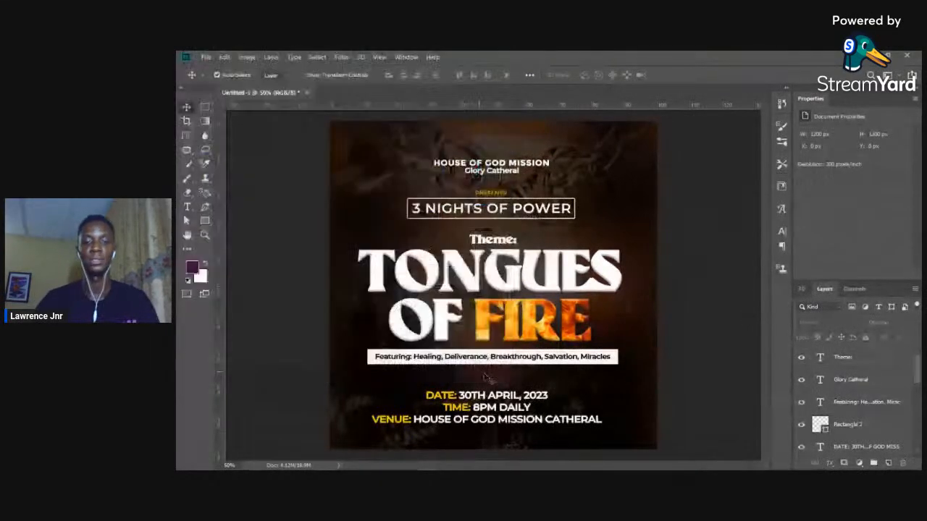
key(ctrl+minus)
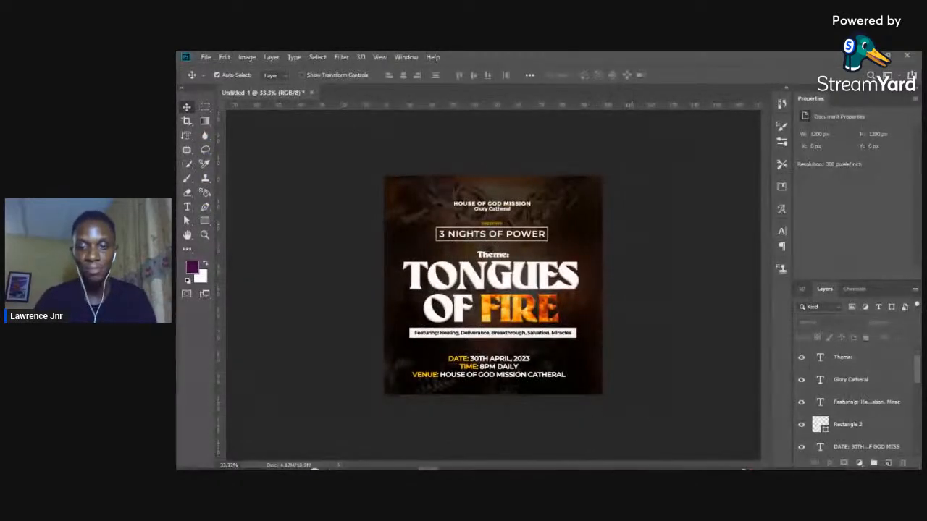
Step: Switch to the StreamYard broadcast page to check the viewer comments, and return to the flyer in Photoshop
mouse_move(314, 469)
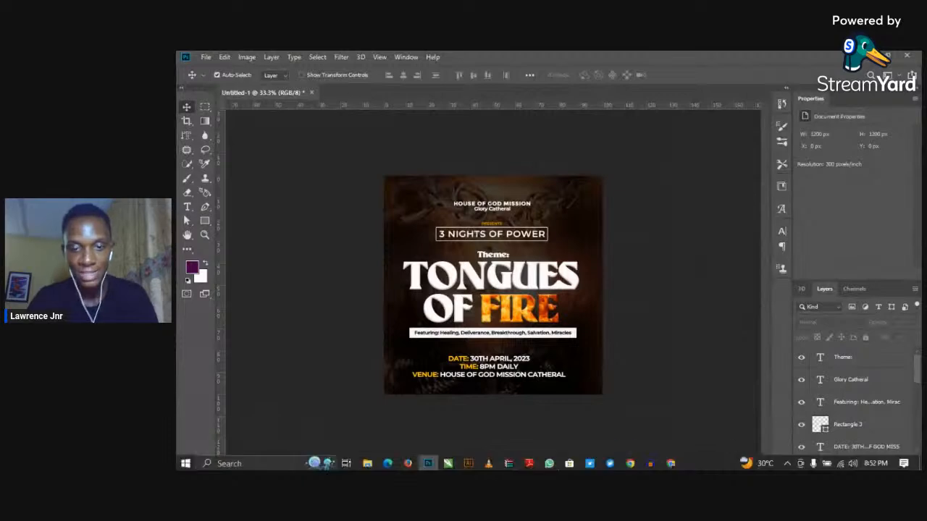
click(670, 464)
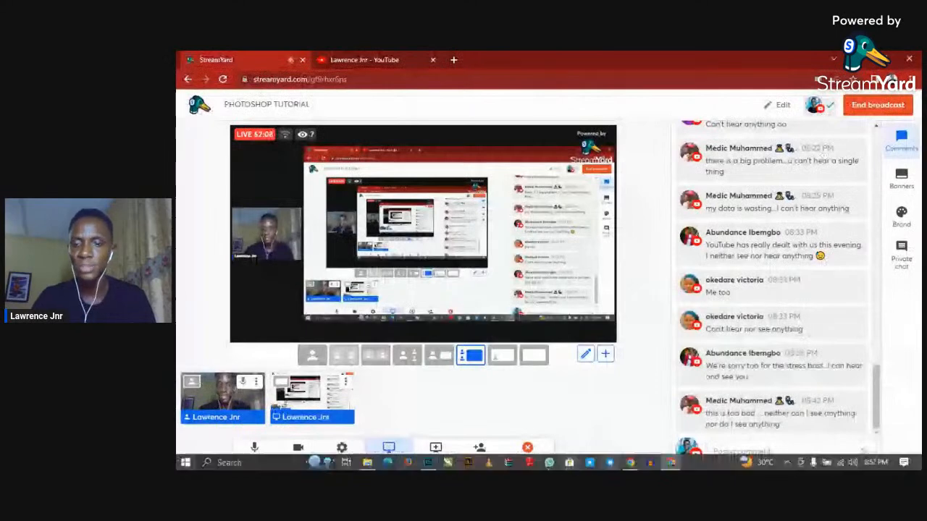
mouse_move(428, 464)
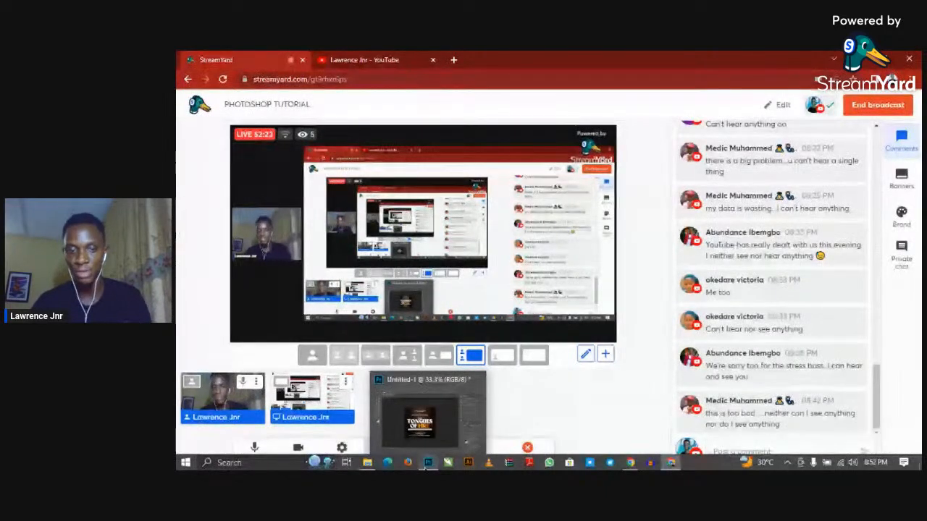
click(428, 464)
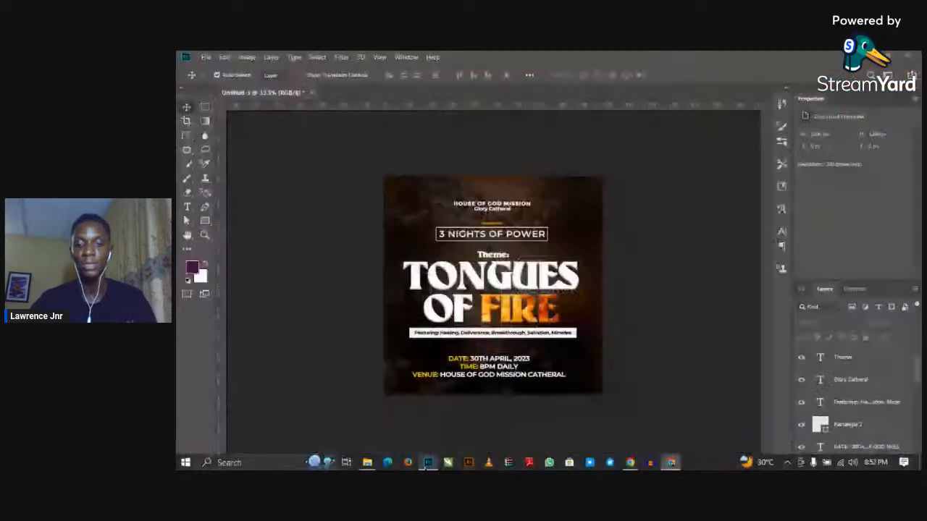
Step: Change the date in the event details text to read 28TH - 30TH APRIL, 2023
key(ctrl+plus)
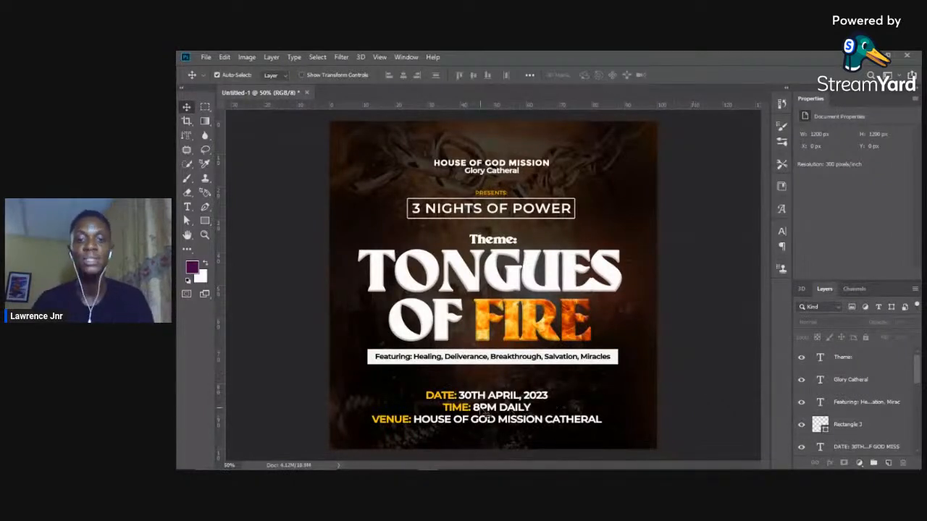
double_click(483, 412)
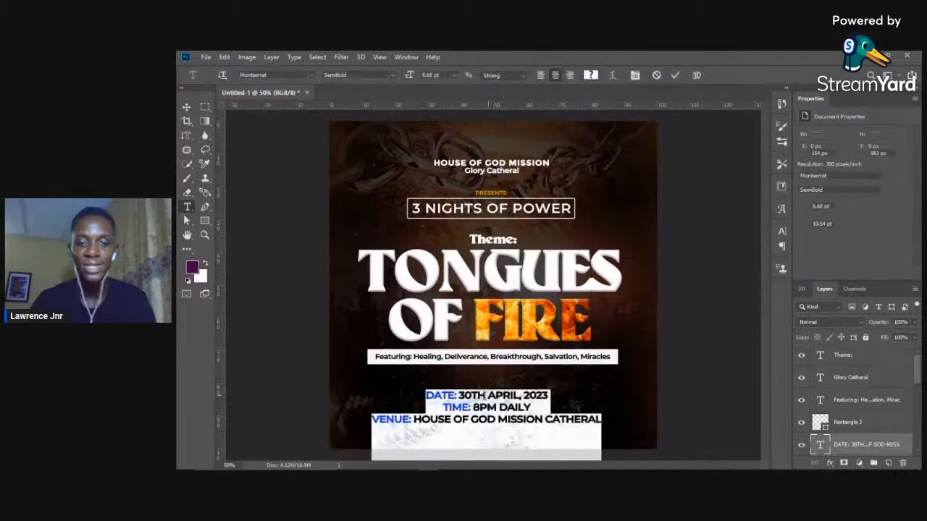
key(Right)
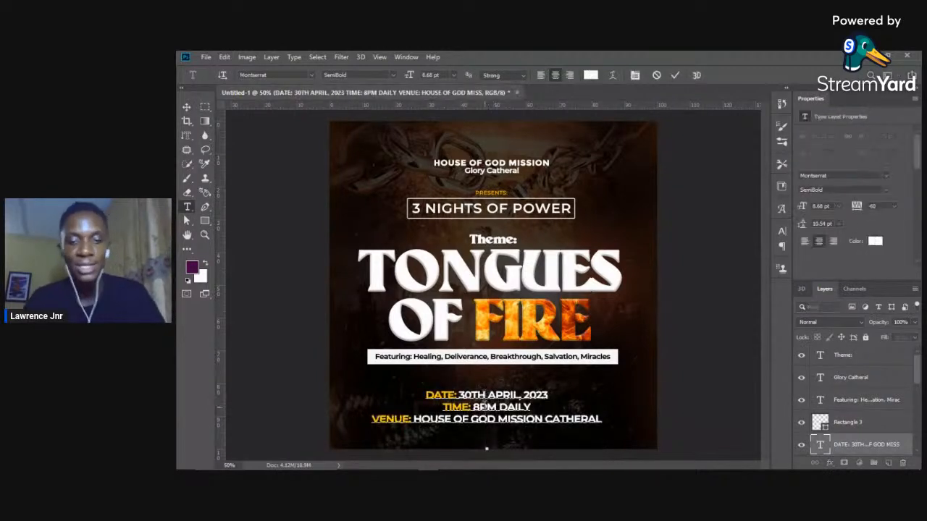
text(-)
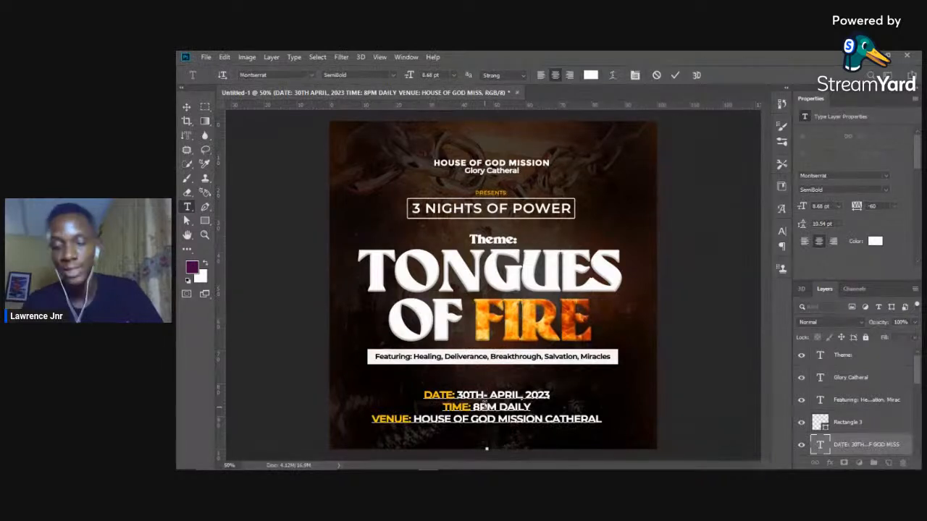
key(BackSpace)
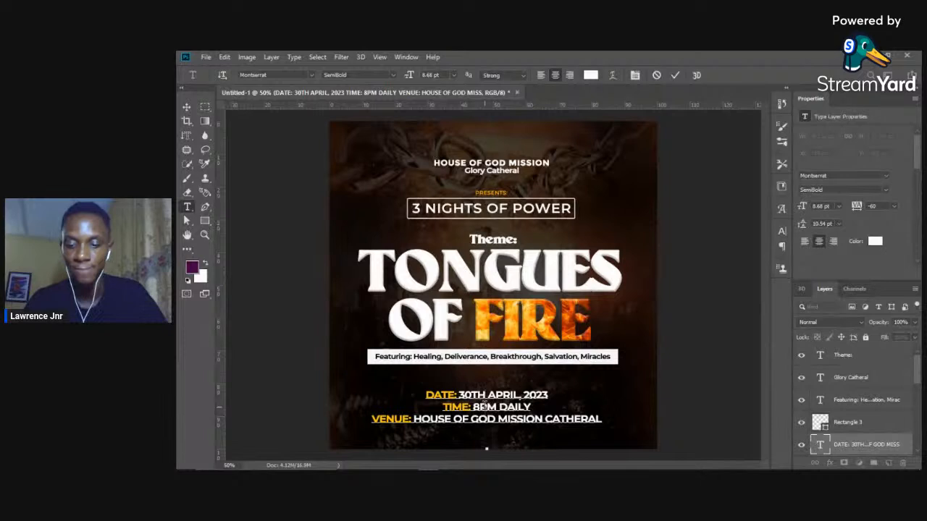
key(Left)
key(Left)
key(Left)
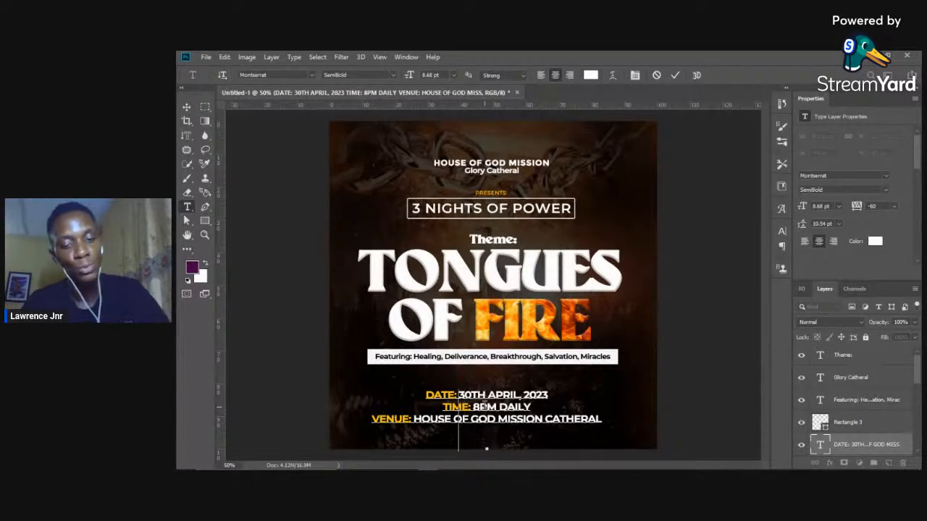
text(28)
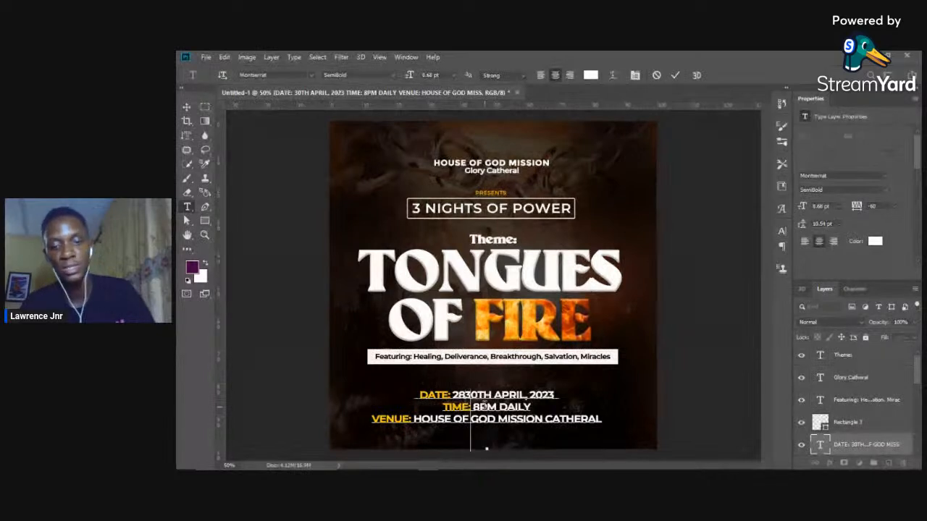
text(th-)
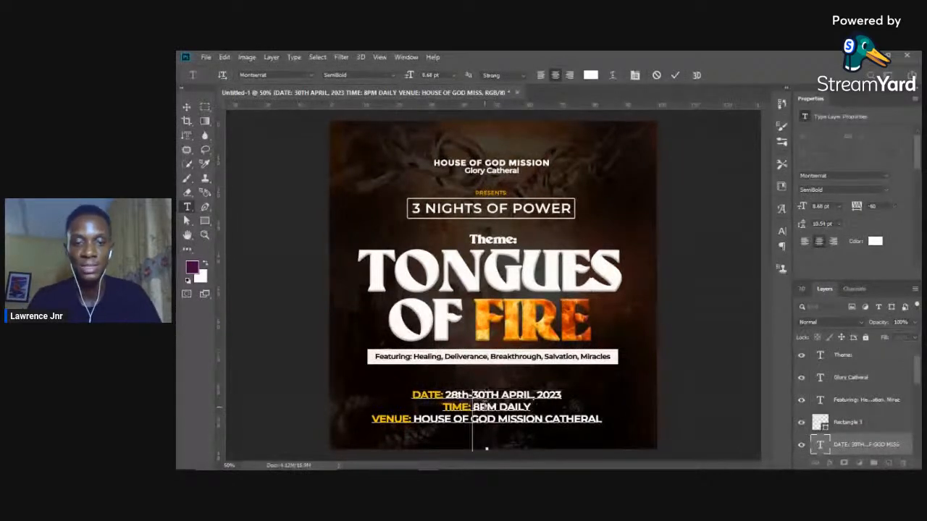
key(Left)
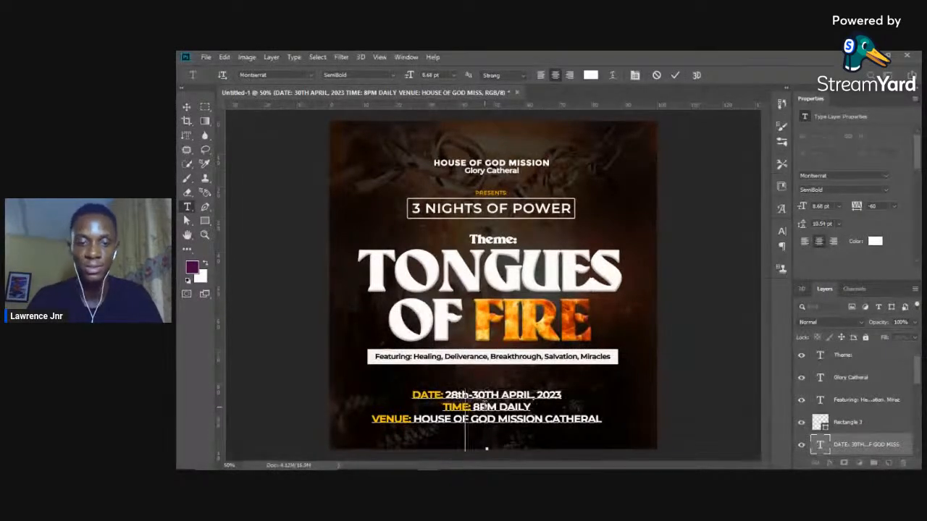
key(BackSpace)
key(BackSpace)
text(TH)
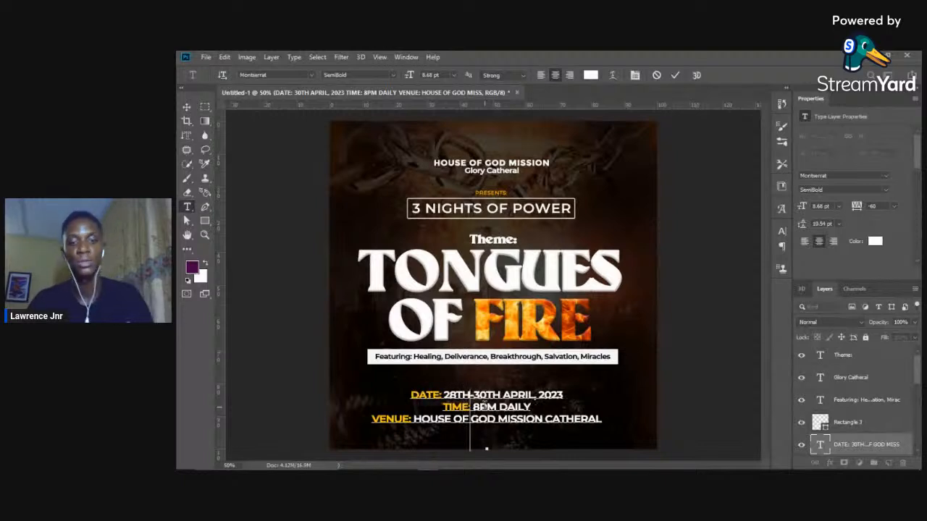
text( -)
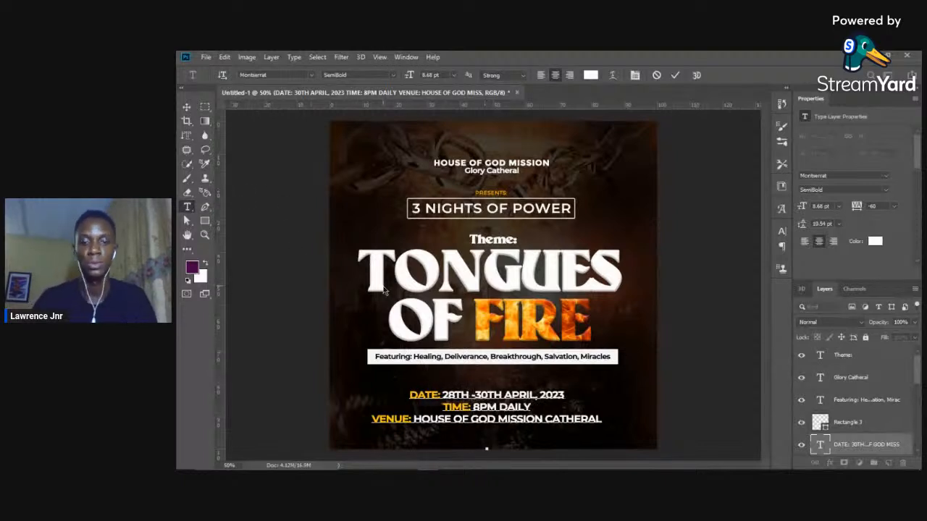
click(187, 107)
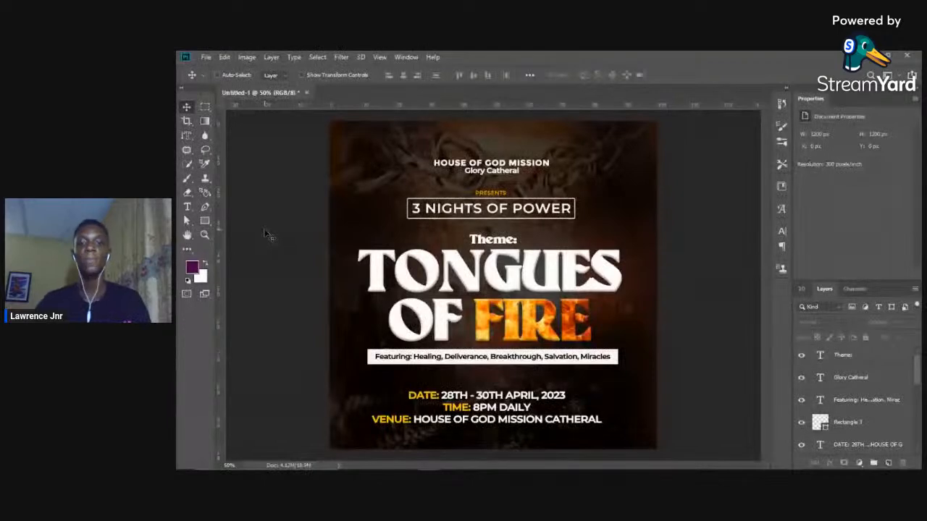
Step: Open the Export As settings for the flyer
key(ctrl+s)
click(489, 367)
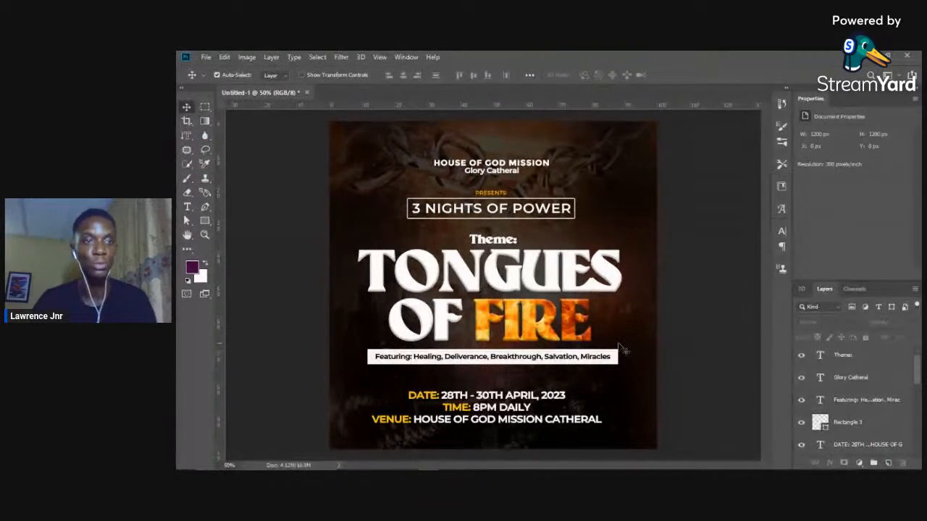
click(206, 57)
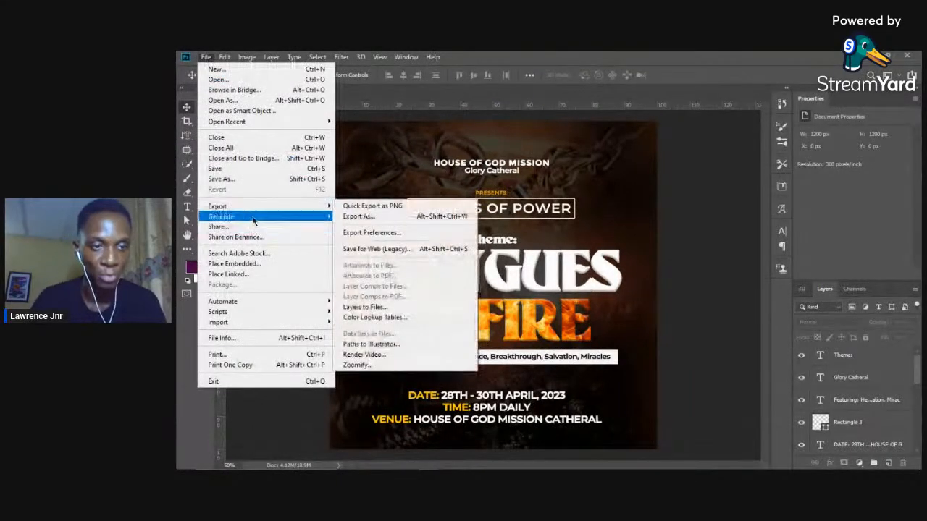
mouse_move(258, 207)
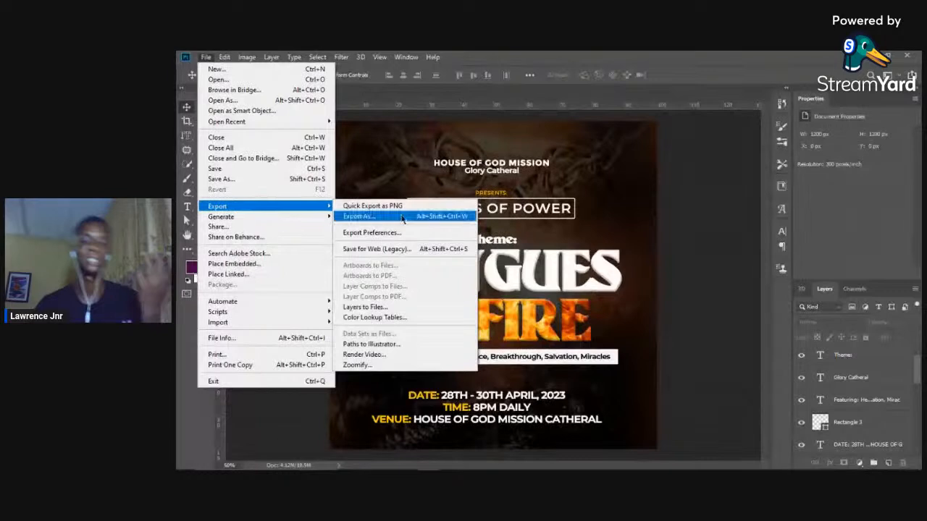
click(401, 219)
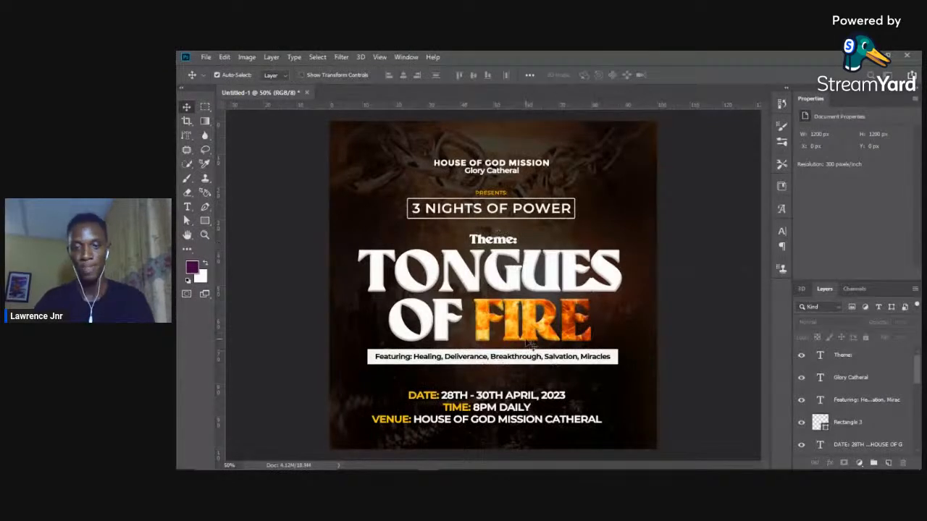
Step: Switch to the StreamYard broadcast page to check the viewer comments, and return to the export settings in Photoshop
mouse_move(568, 463)
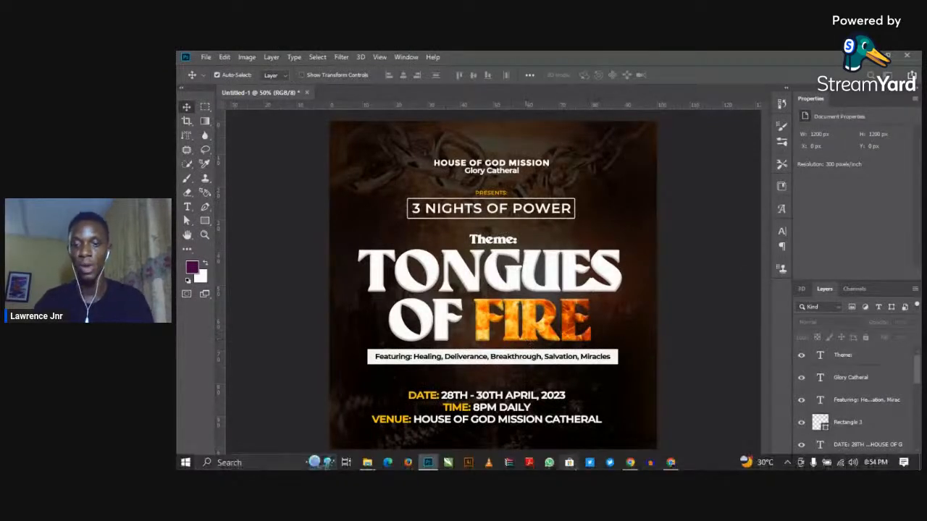
click(671, 463)
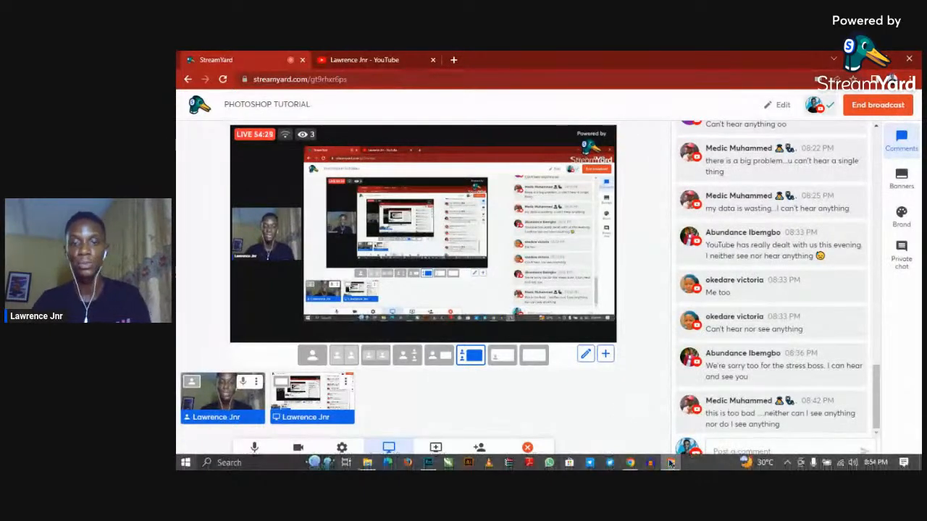
mouse_move(670, 463)
click(428, 463)
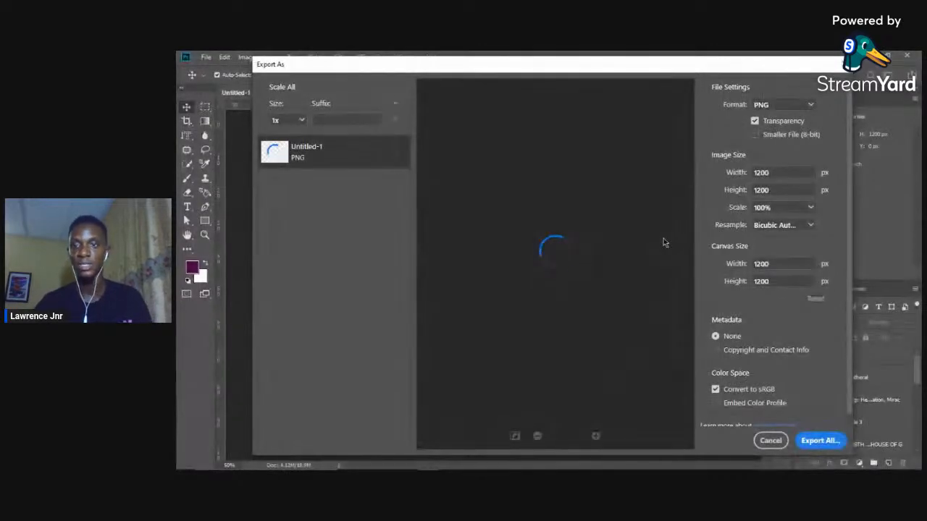
Step: Set the flyer's export format to JPG
click(809, 107)
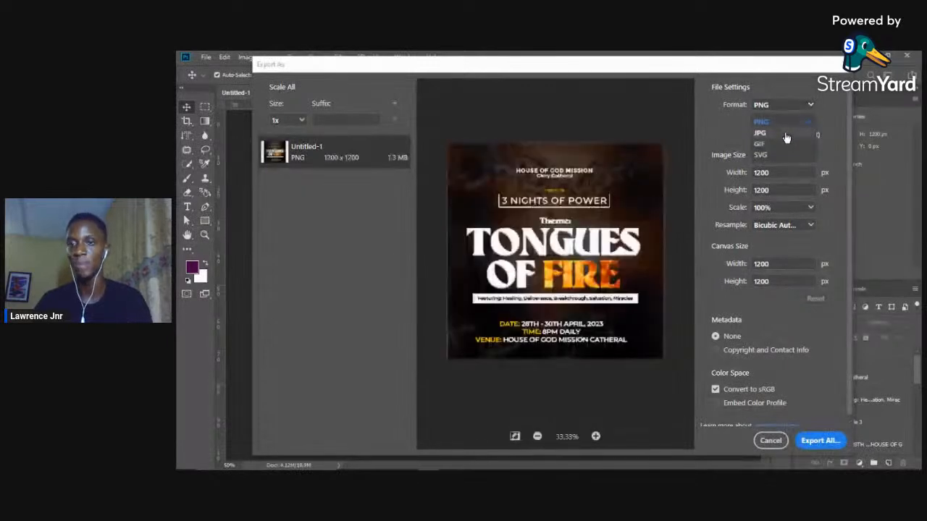
click(786, 133)
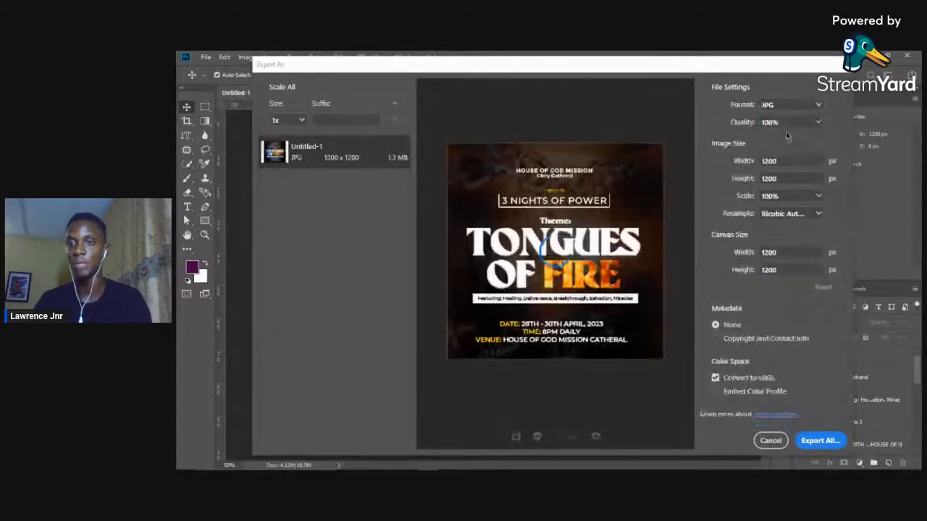
click(818, 107)
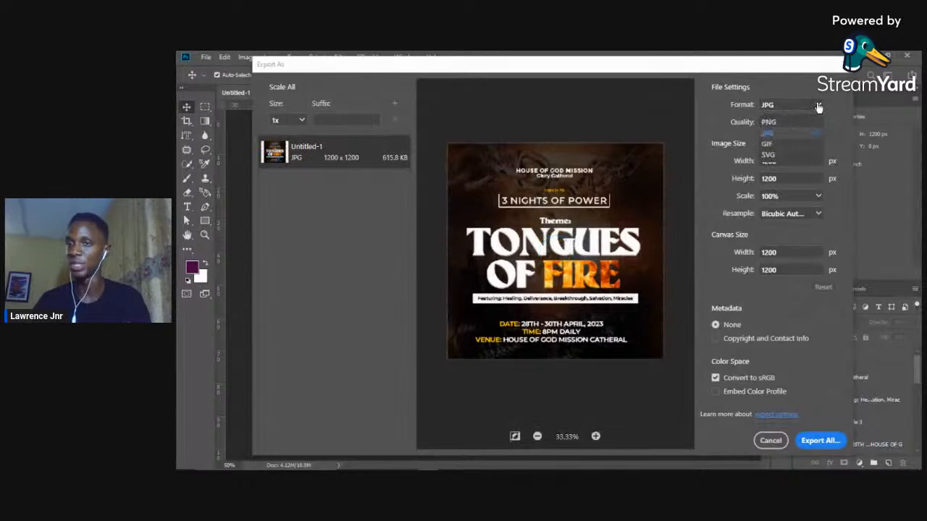
click(818, 107)
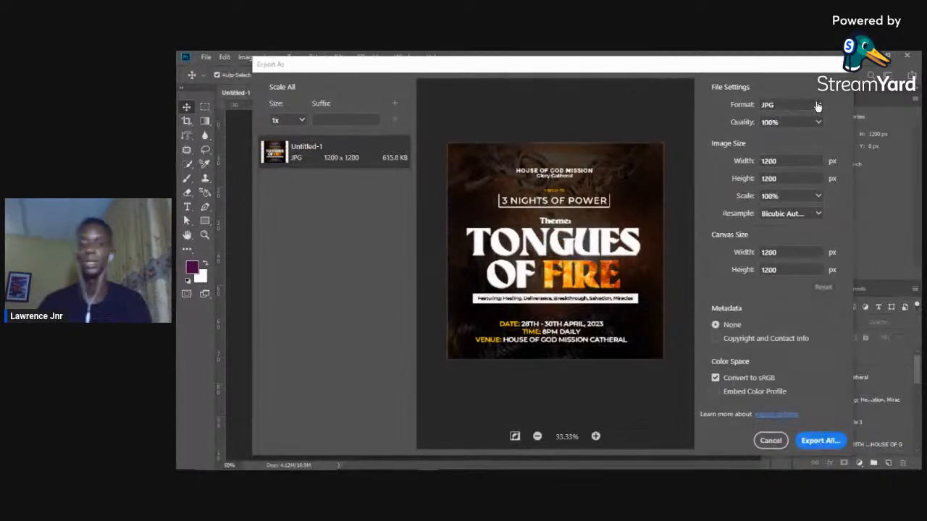
Step: Export the flyer to the Pictures folder under the file name House of God Mission
click(810, 443)
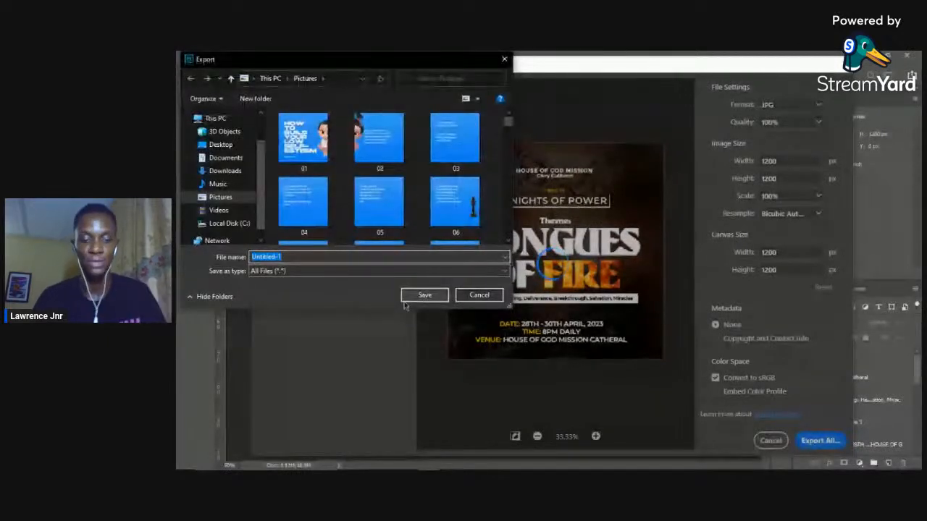
text(House of)
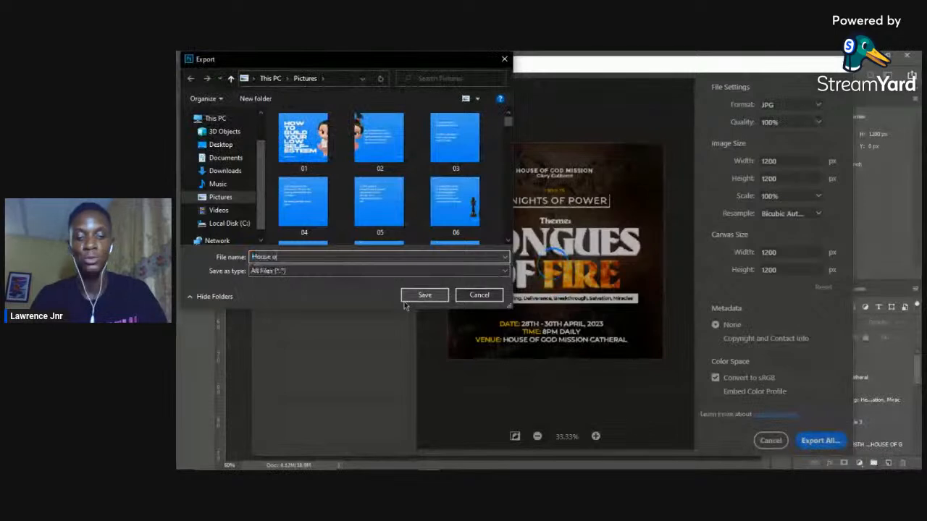
text( God Mission)
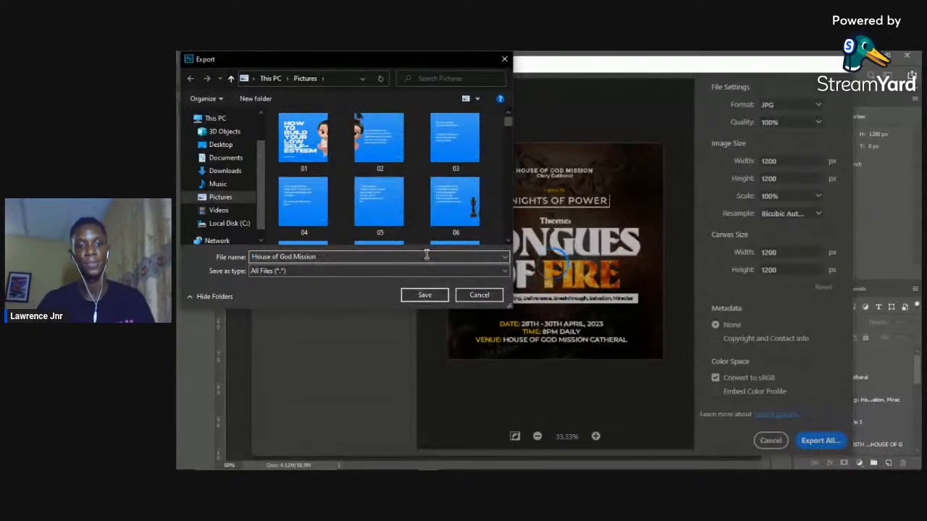
click(425, 294)
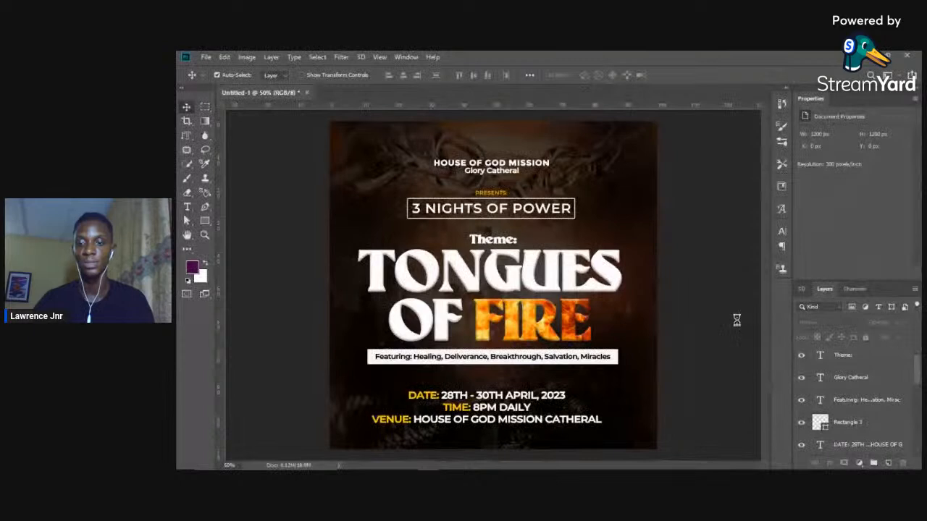
Step: Check the StreamYard comments, and preview the exported House of God Mission image in the Pictures folder in File Explorer
mouse_move(673, 469)
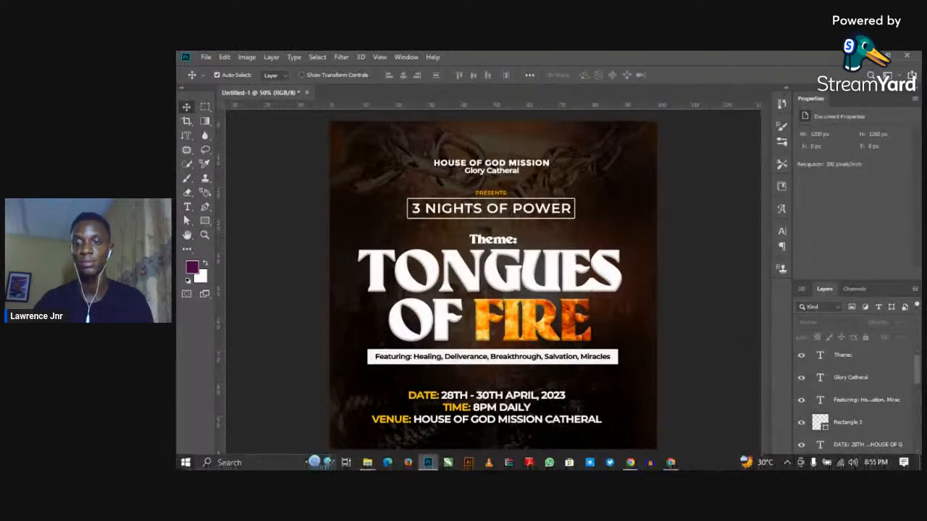
click(670, 462)
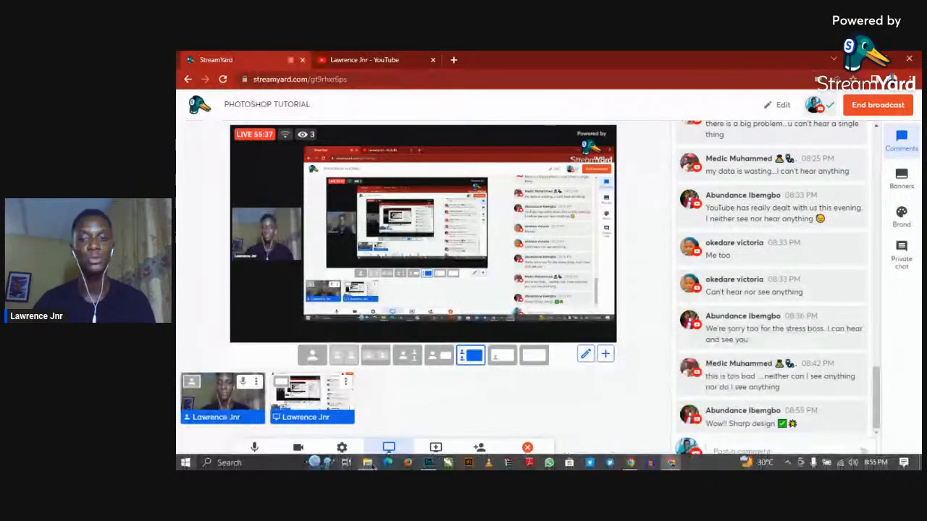
click(368, 462)
click(215, 279)
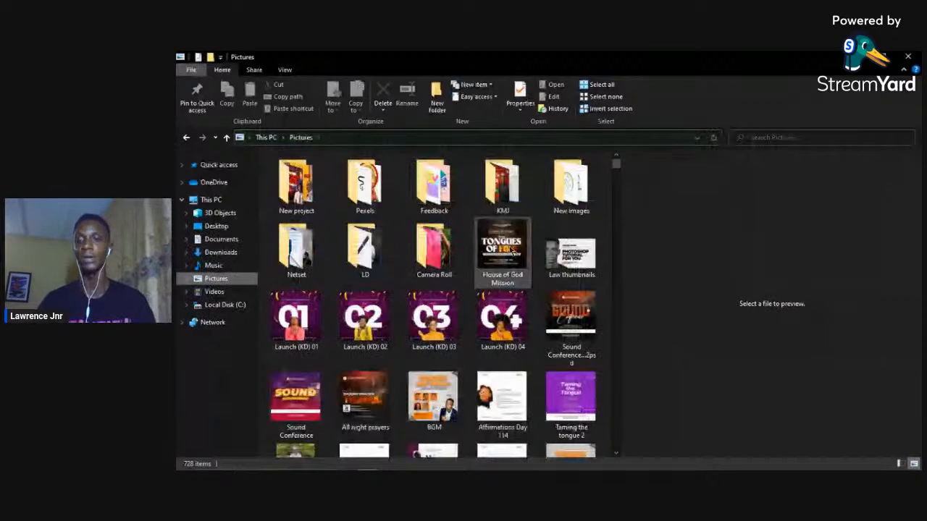
click(511, 249)
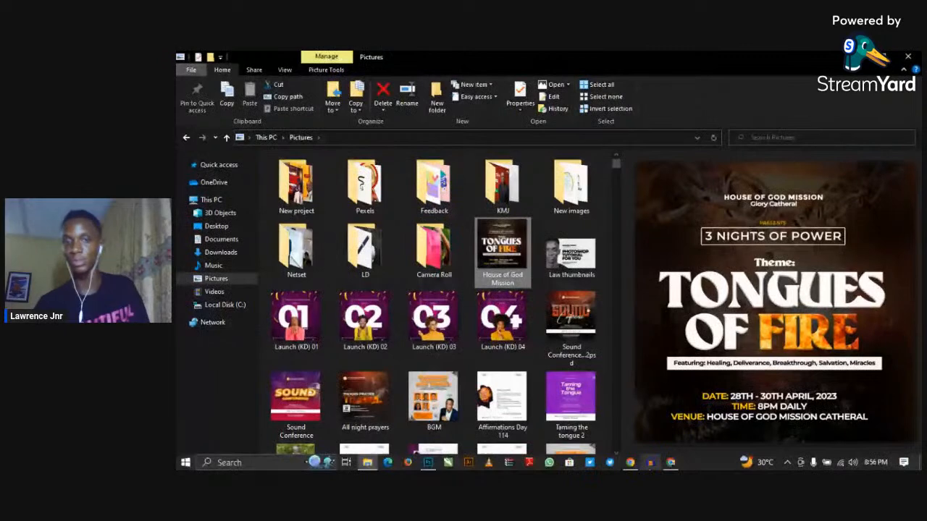
Step: Switch back to the StreamYard broadcast page to look at the live stream and its comments
click(650, 462)
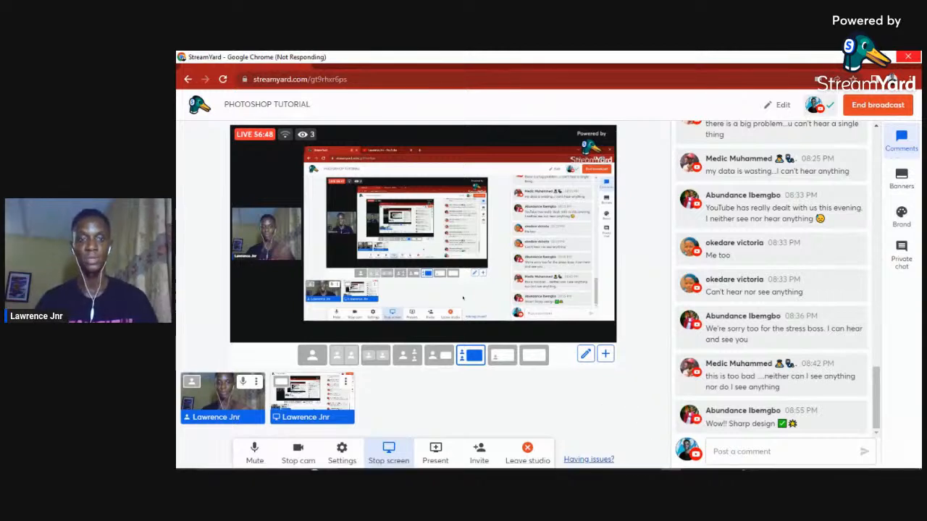
mouse_move(672, 465)
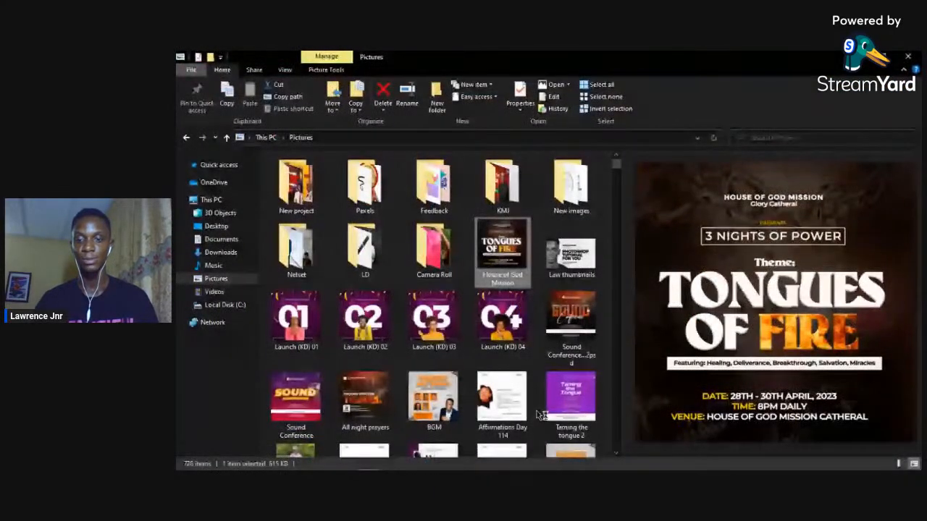
click(675, 438)
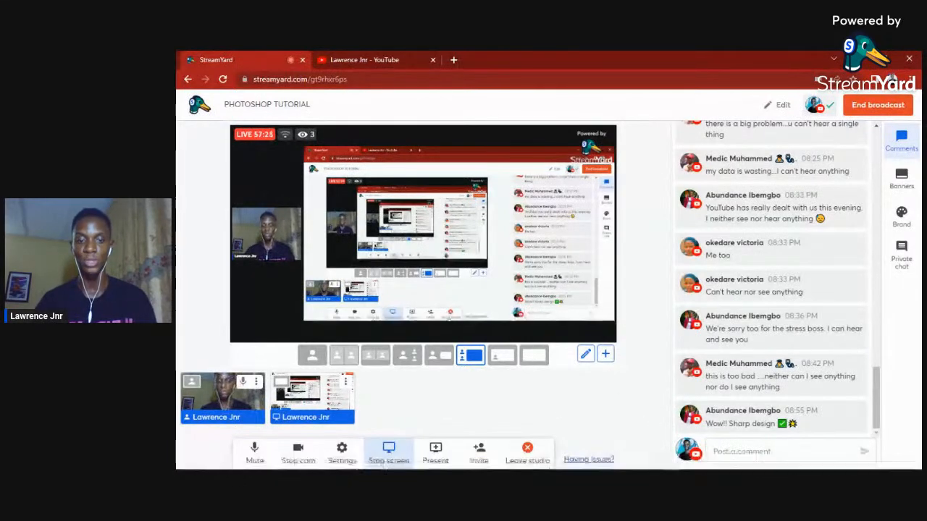
mouse_move(673, 467)
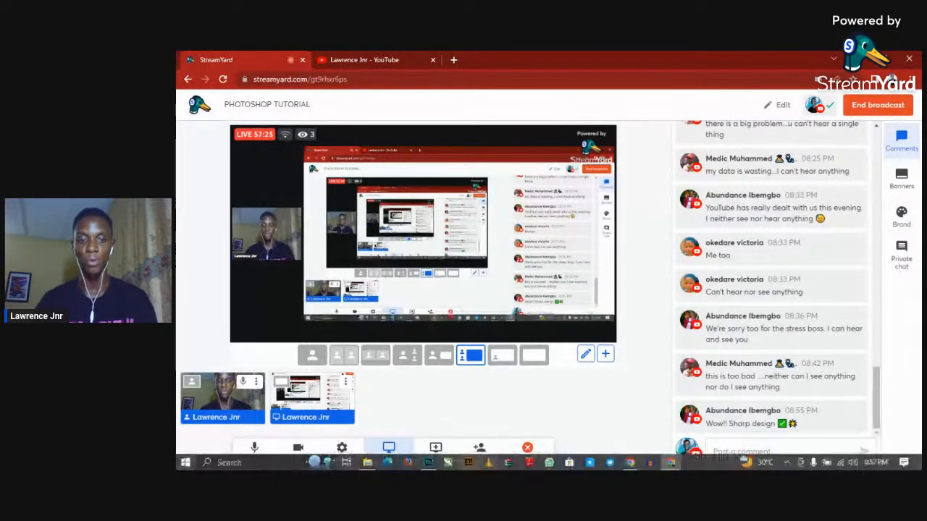
Step: Return to File Explorer and open the House of God Mission image from the Pictures folder in the image viewer
click(367, 463)
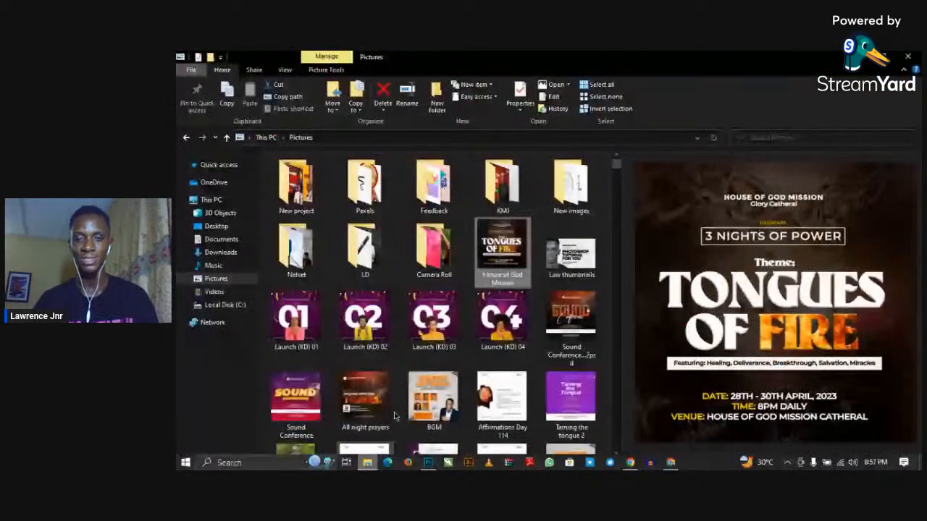
right_click(504, 250)
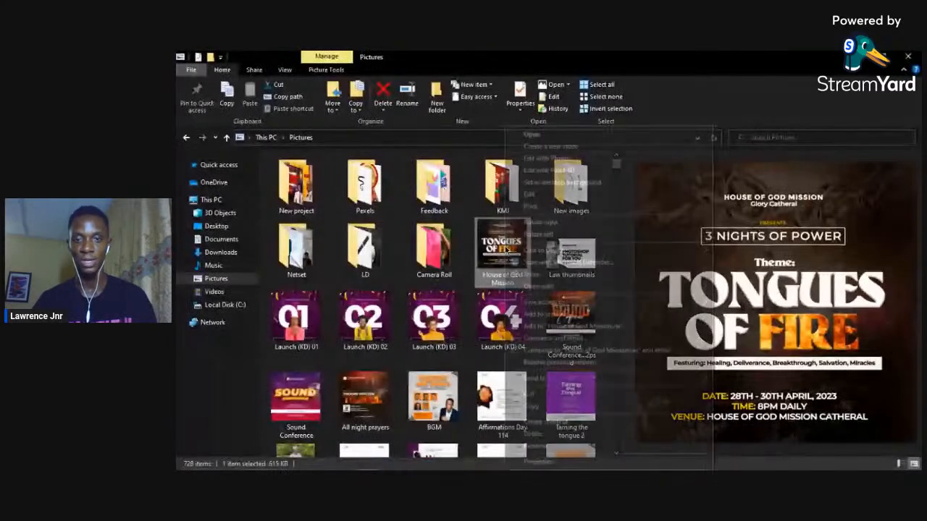
click(558, 137)
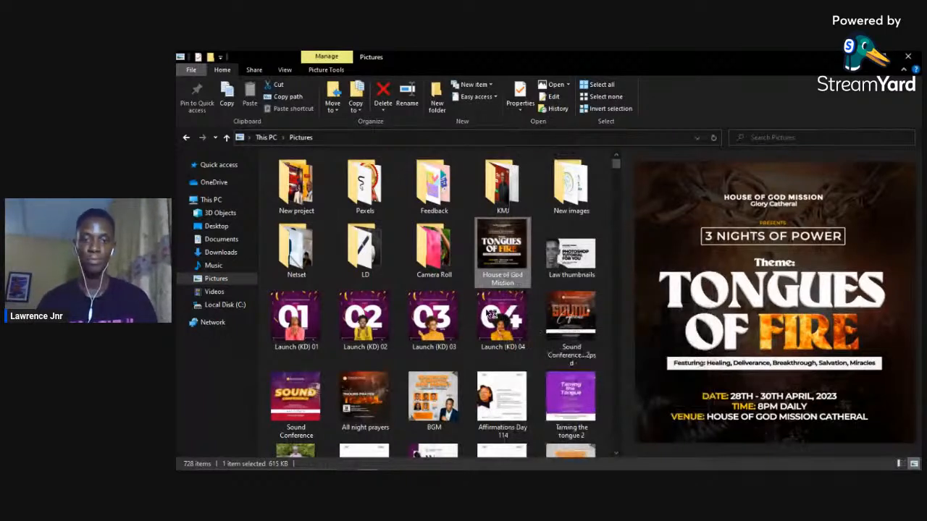
double_click(490, 313)
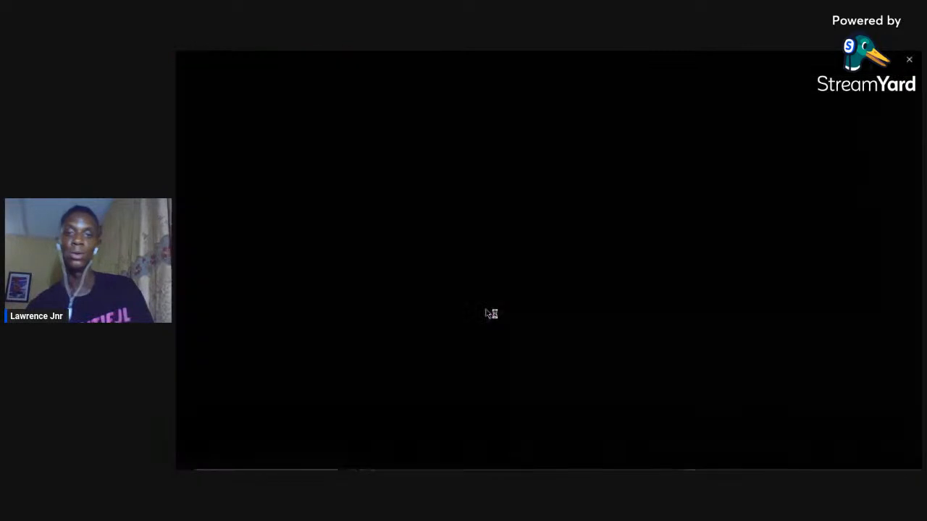